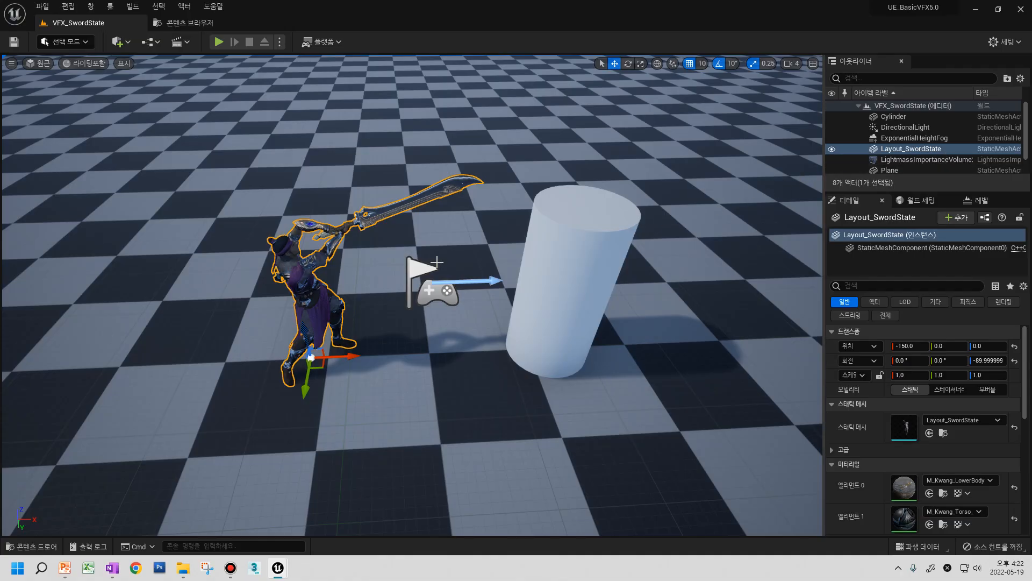
- Delete the Layout_SwordState actor and add a level sequence named SQ_SwordState, saved in the VFX folder
key(Delete)
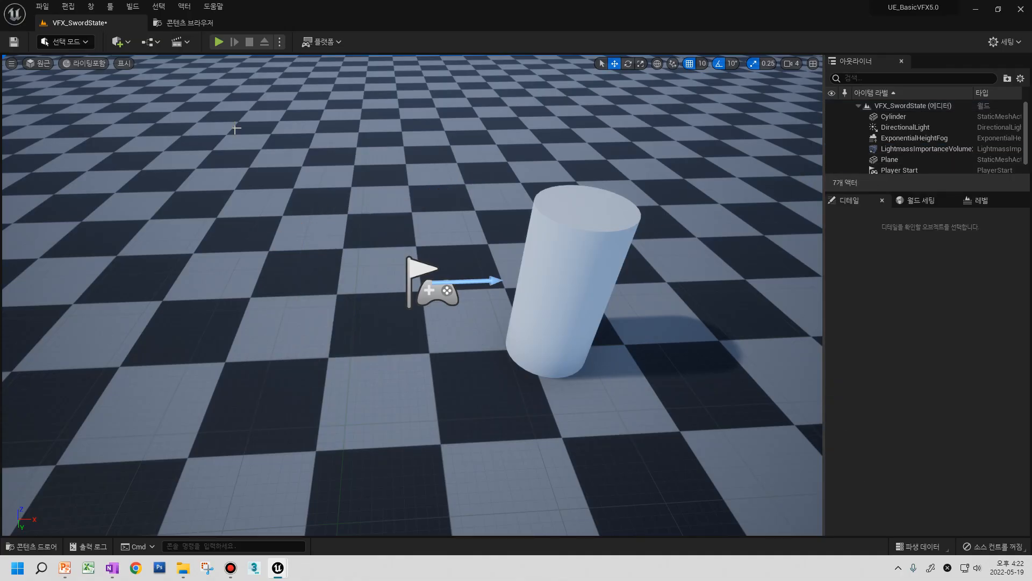
click(180, 41)
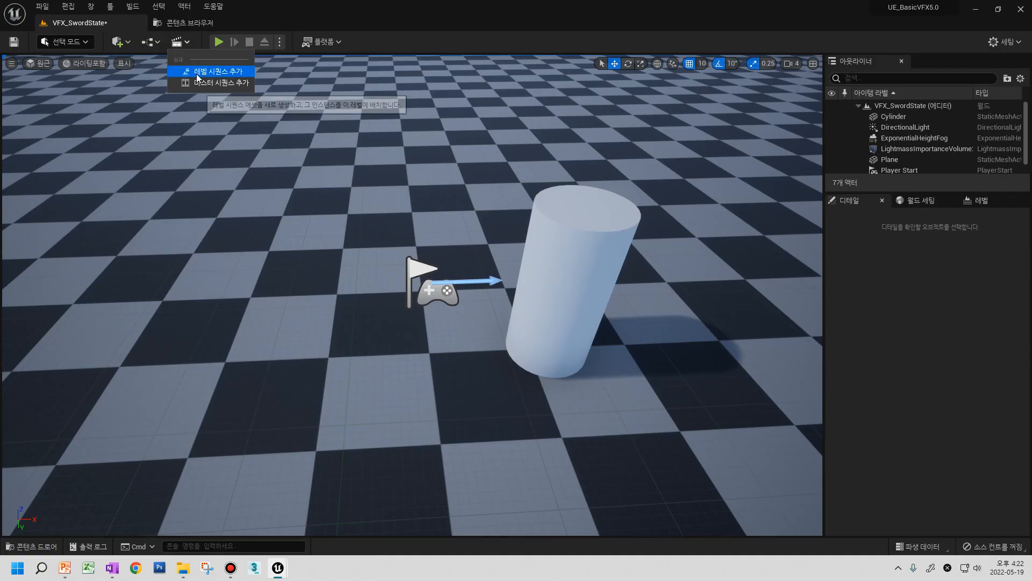
click(195, 74)
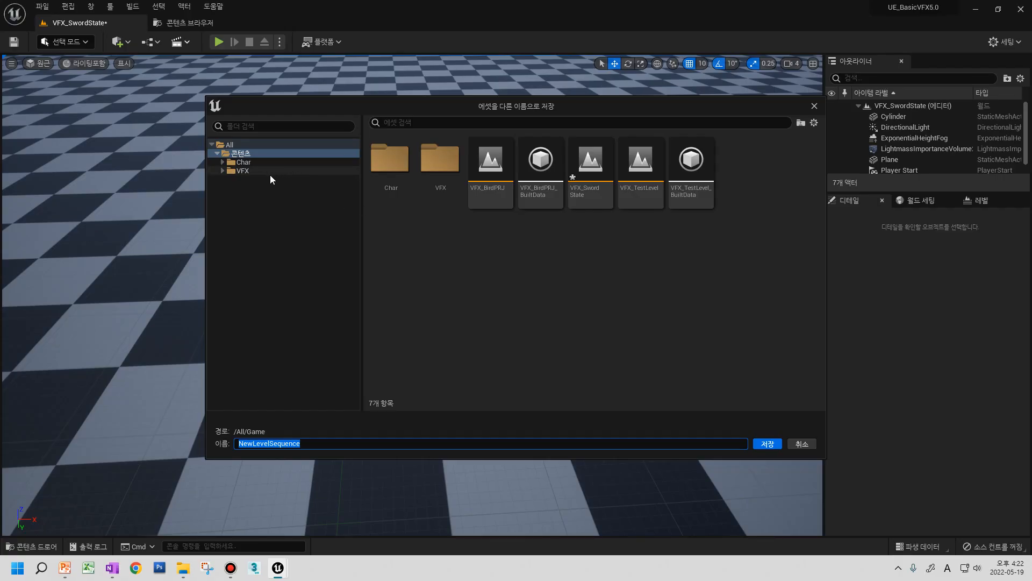
click(248, 170)
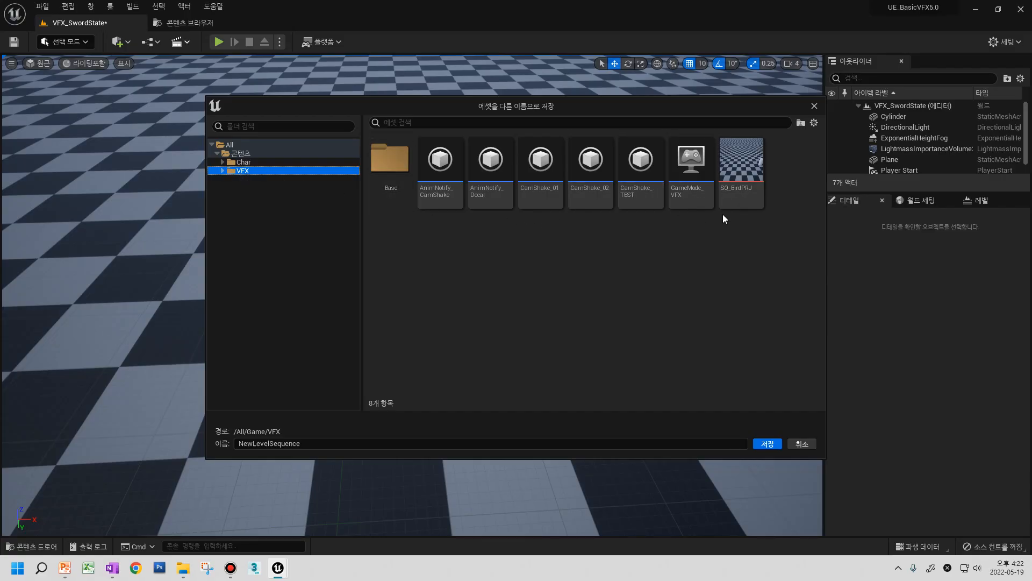
click(260, 154)
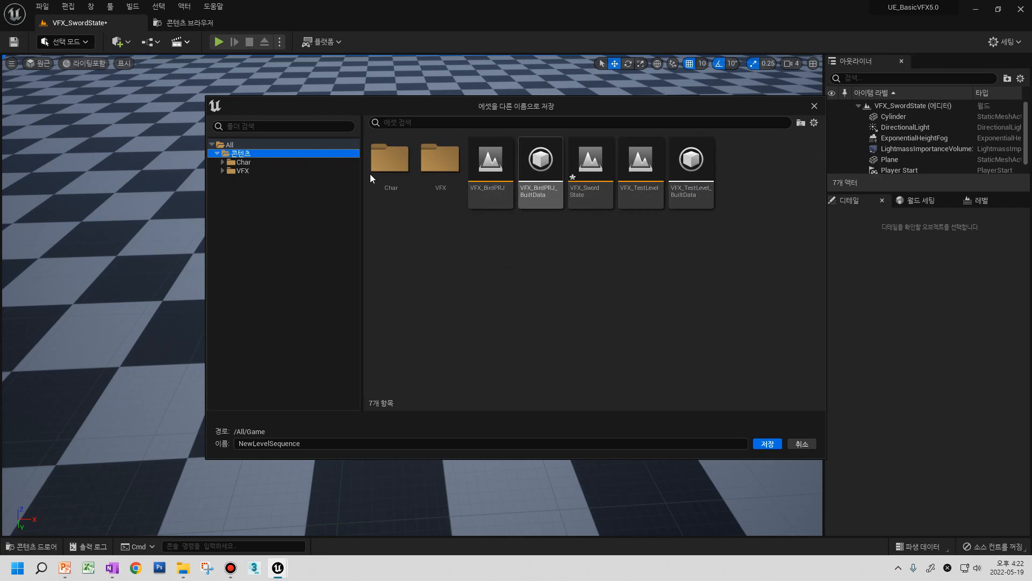
click(246, 171)
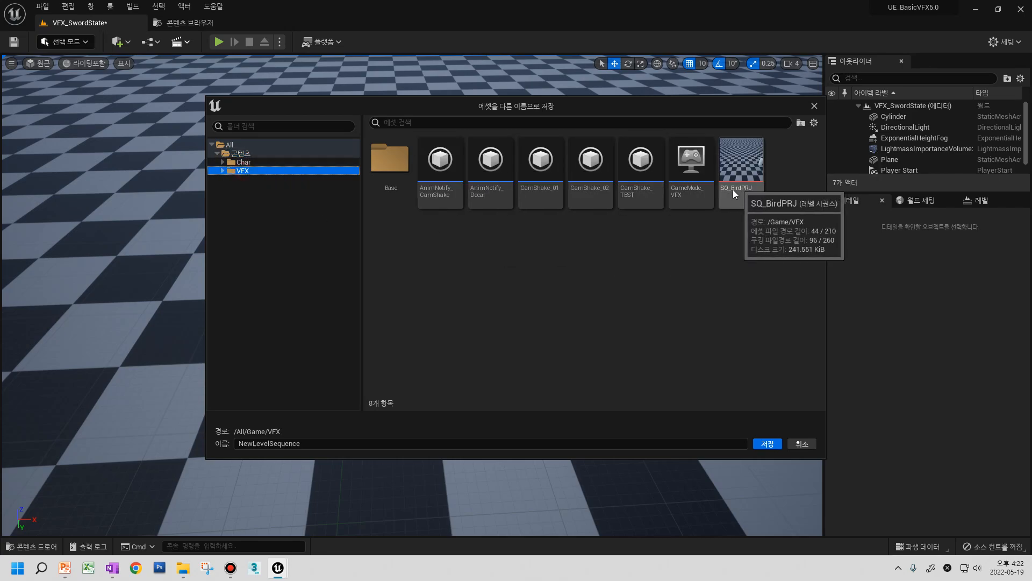
double_click(308, 443)
text(SQ_SwordState)
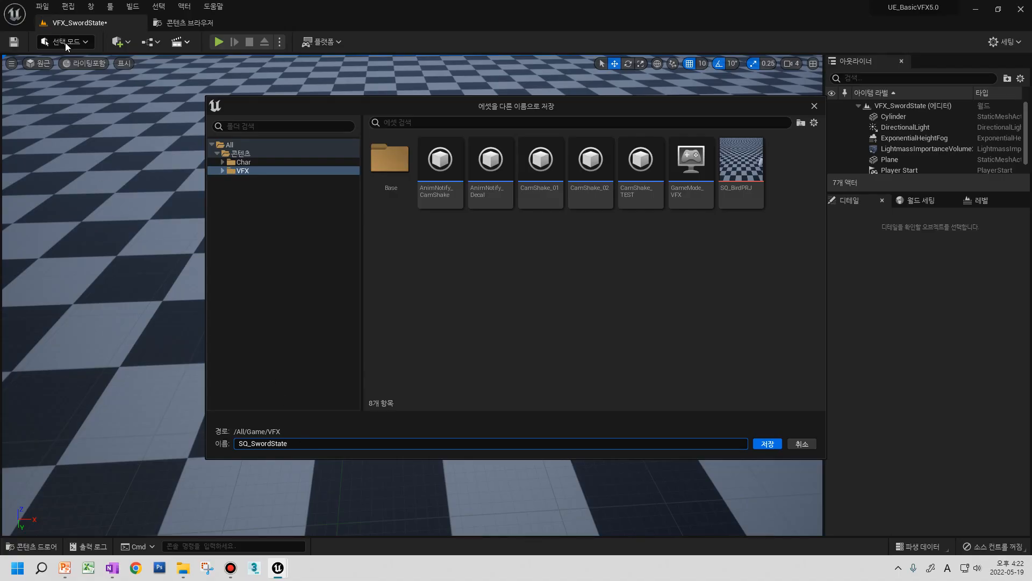
key(Return)
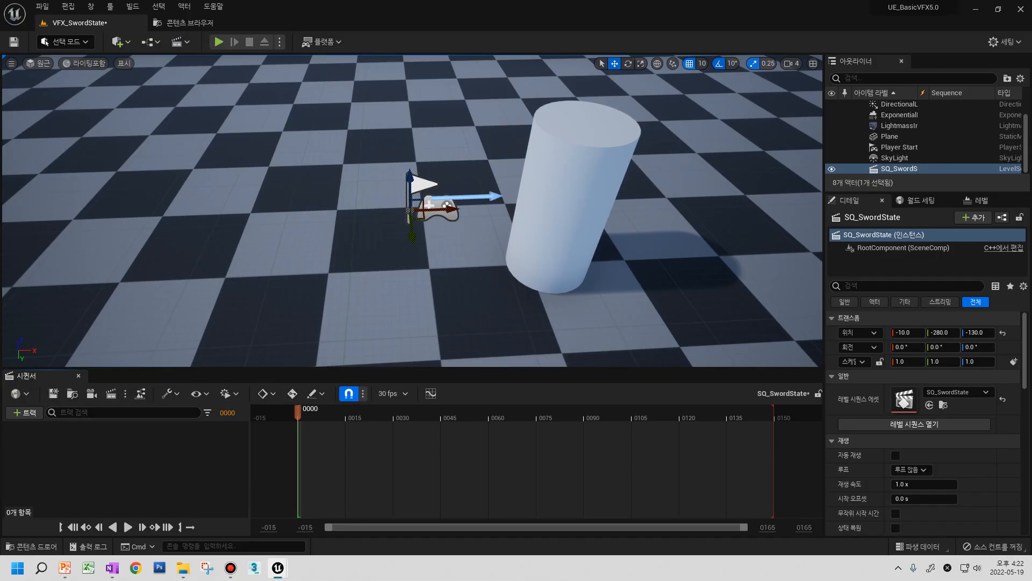
- Open the PrimaryAttack_A_Slow animation from the Anim collection and scrub through its sword swing
scroll(439, 296, down, 5)
mouse_move(439, 296)
alt+mouse_down()
mouse_move(439, 315)
mouse_move(440, 248)
mouse_move(449, 294)
alt+mouse_up()
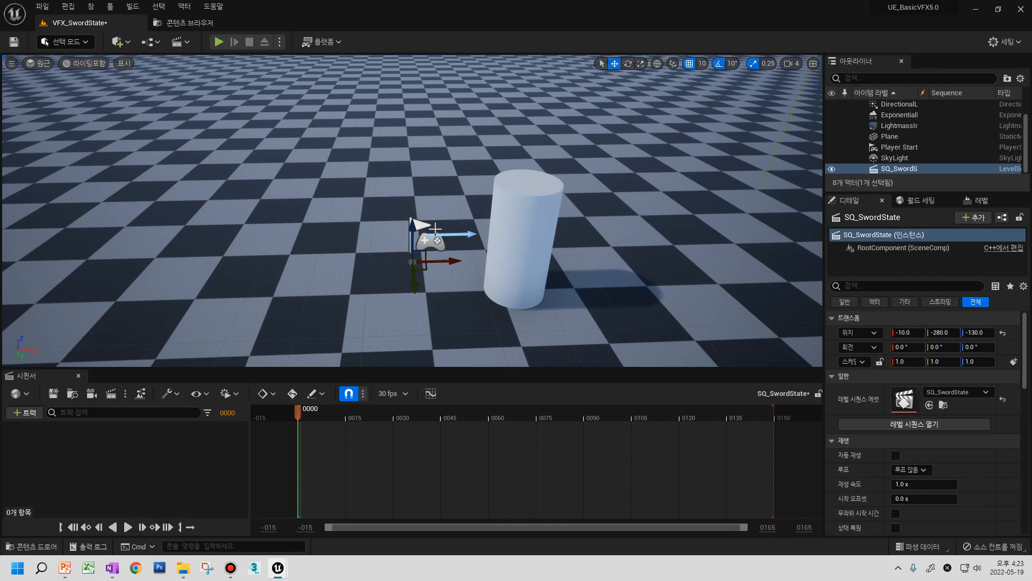
click(182, 27)
click(42, 414)
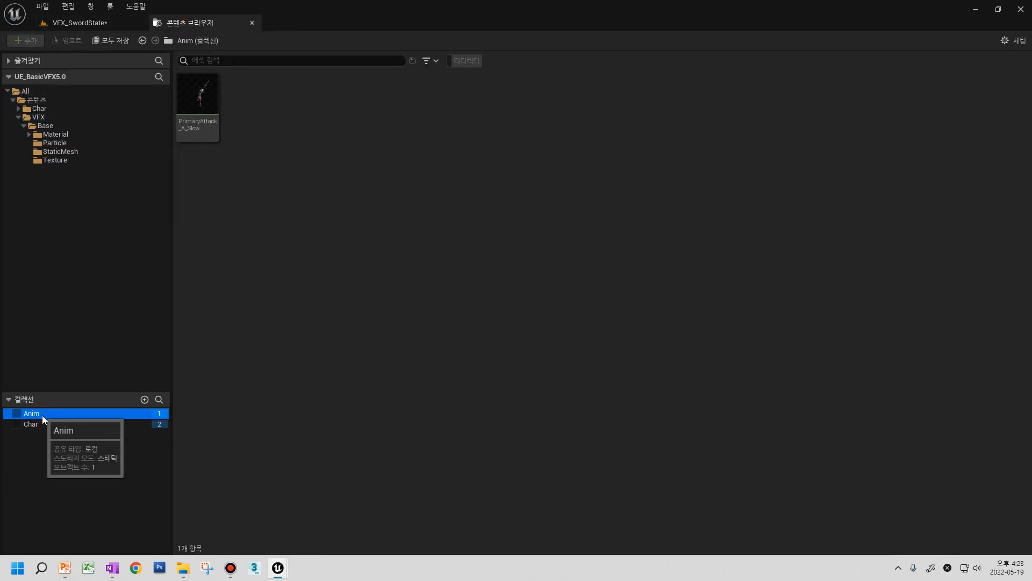
click(202, 128)
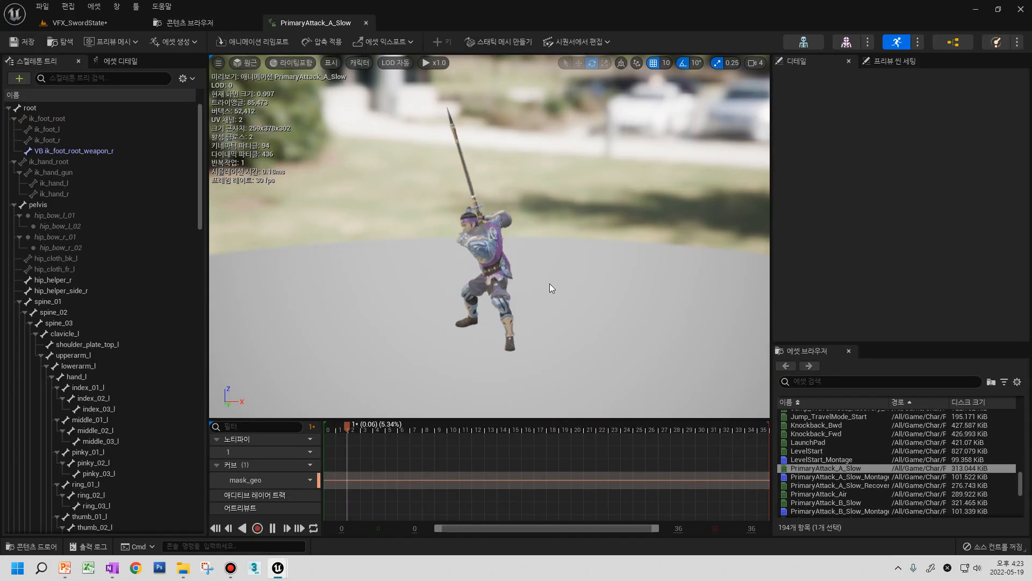
mouse_move(550, 283)
alt+mouse_down()
mouse_move(511, 285)
mouse_move(565, 285)
alt+mouse_up()
right_drag(558, 292, 607, 281)
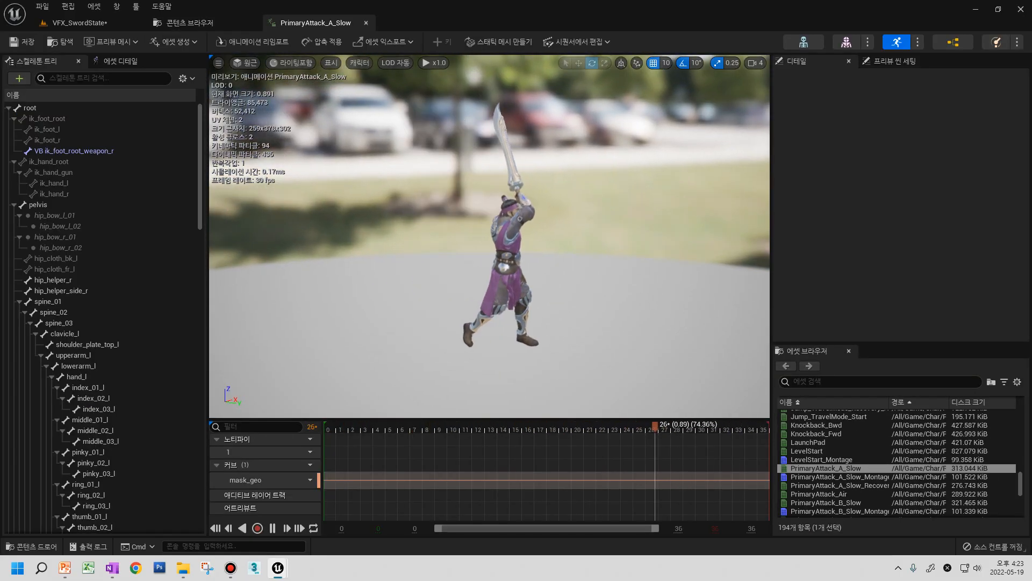
drag(510, 429, 483, 428)
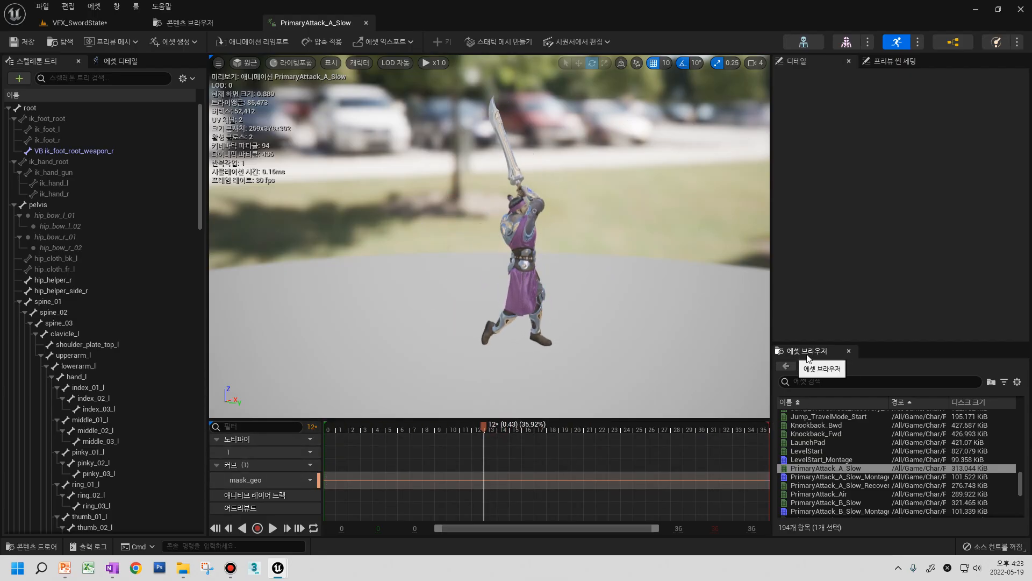
- Browse the other animations and montages available for the character's skeleton
scroll(838, 447, up, 5)
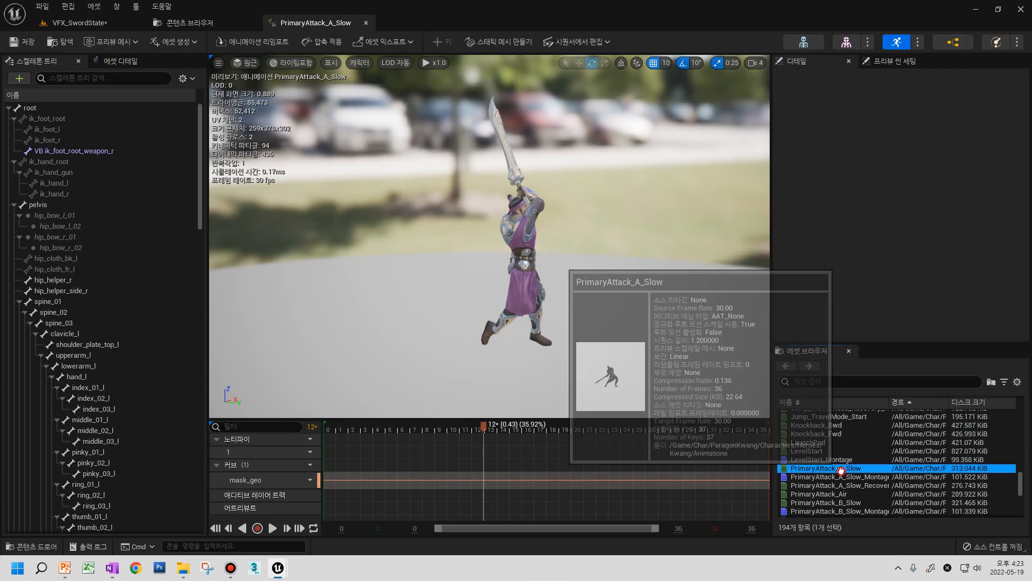
scroll(833, 451, up, 2)
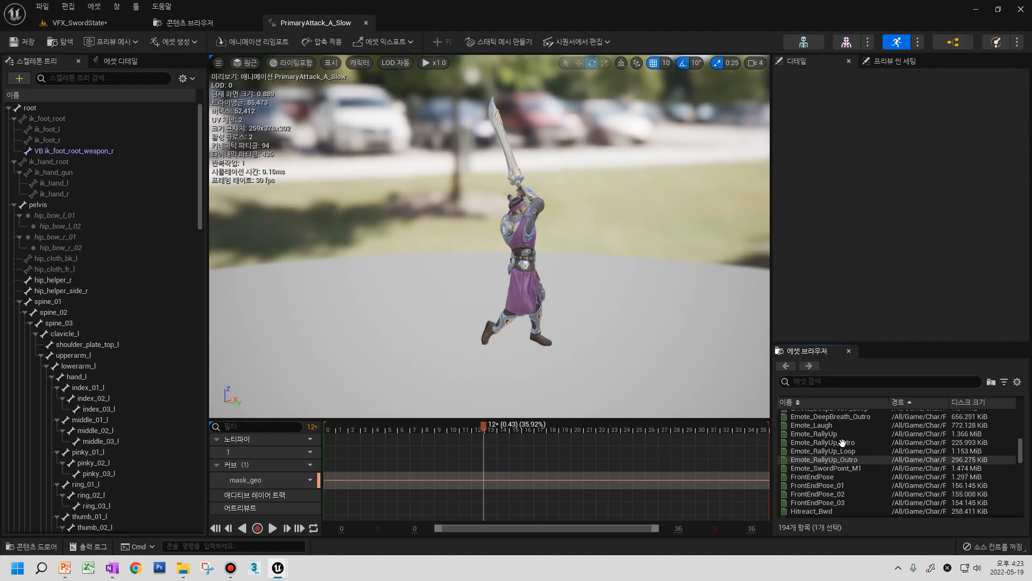
scroll(839, 440, down, 7)
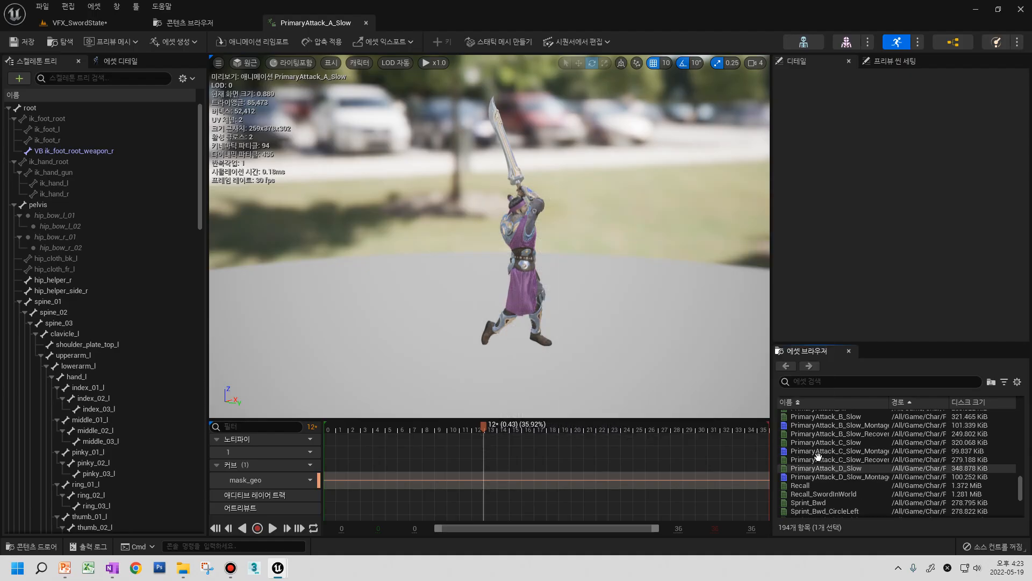
- Return to the VFX_SwordState level and give the Sequencer more height below the viewport
click(95, 24)
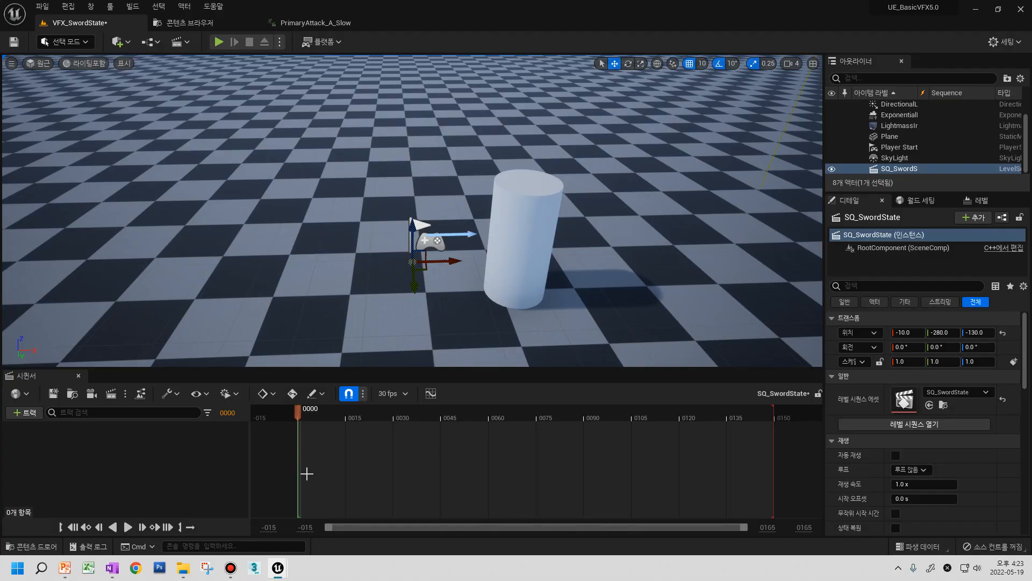
drag(48, 369, 49, 302)
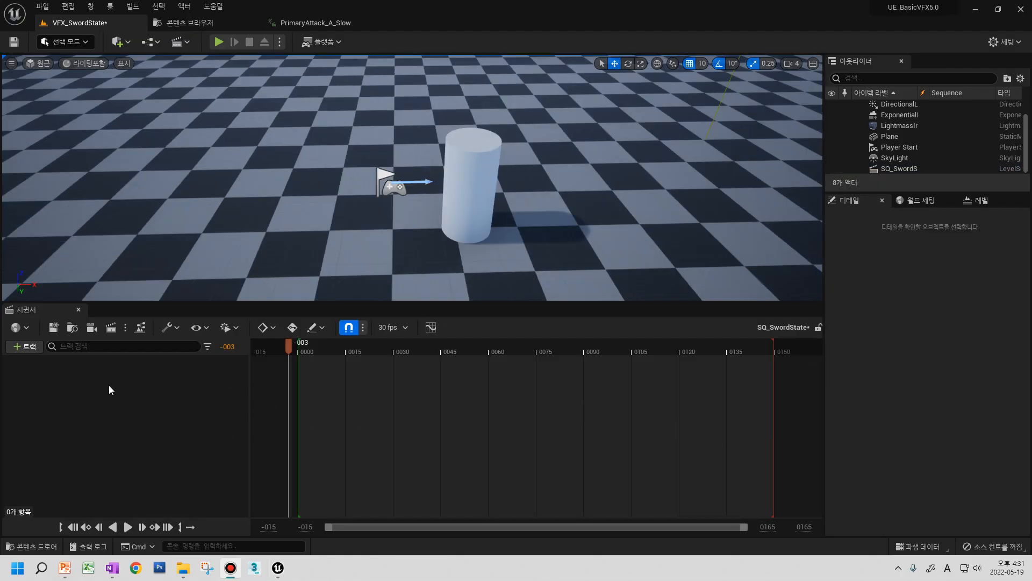
click(74, 379)
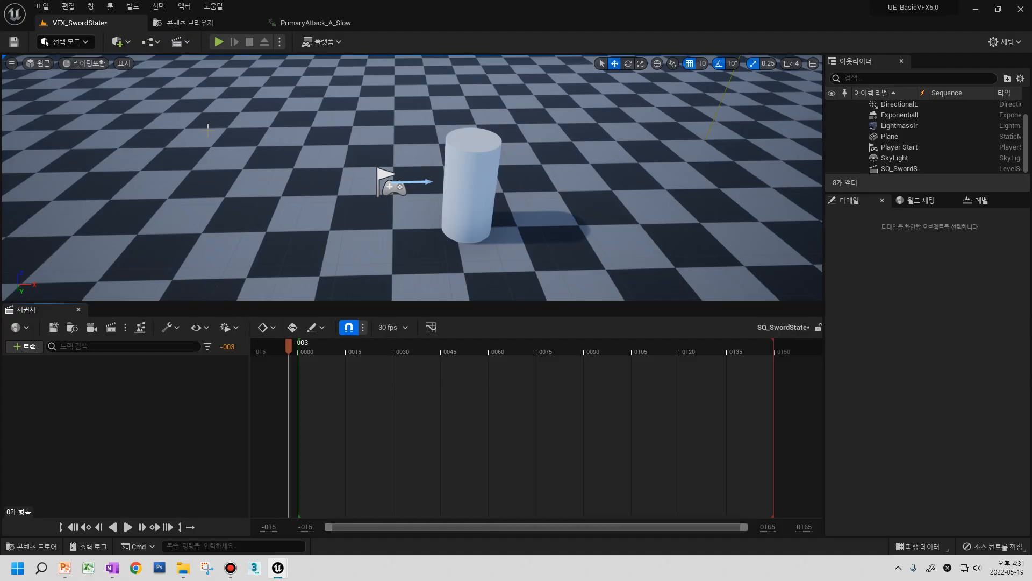
- From the PrimaryAttack_A_Slow editor, locate the PrimaryAttack_C_Slow_Recovery animation in its Content Browser folder
click(285, 24)
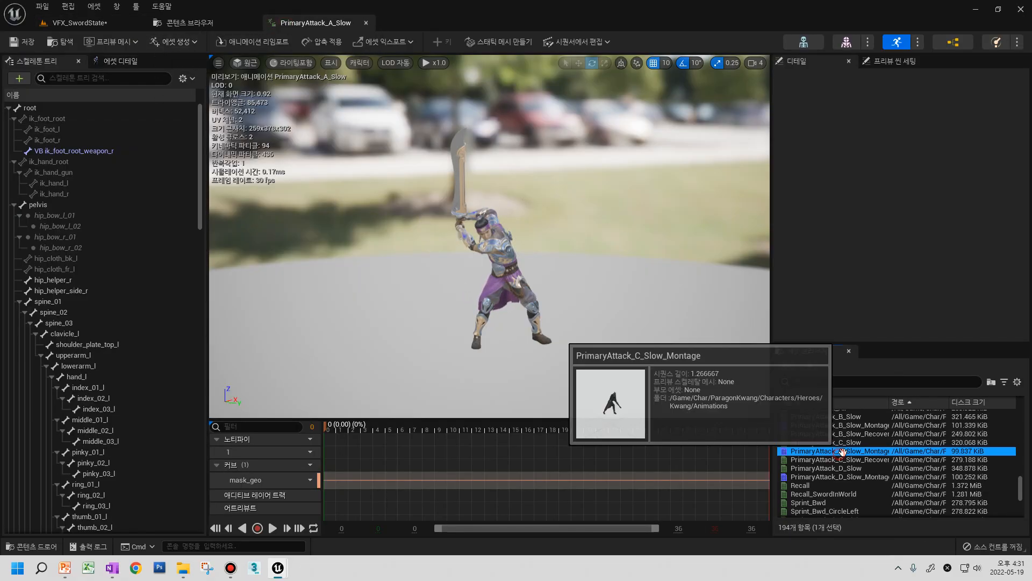
click(831, 468)
right_click(819, 459)
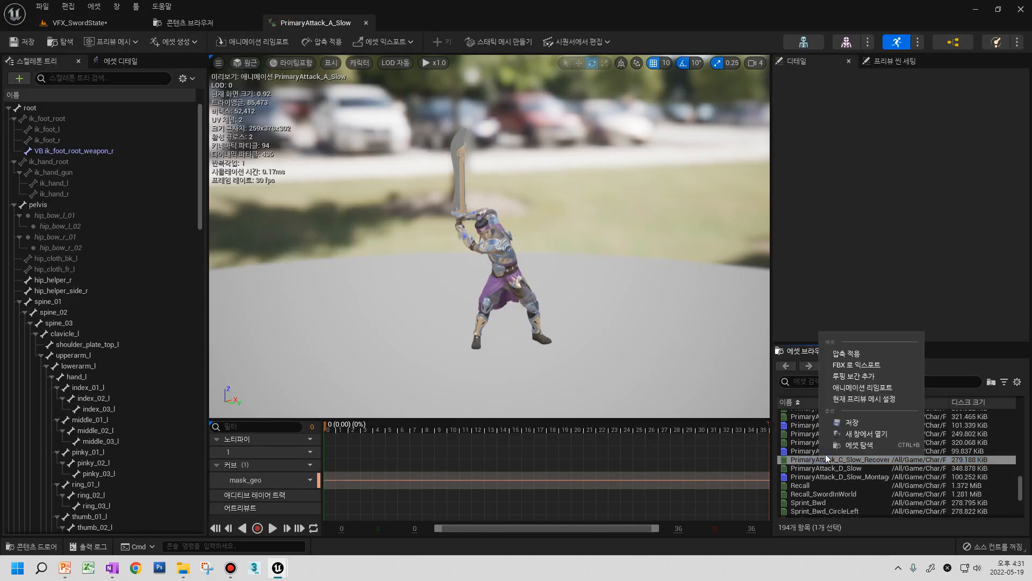
click(854, 444)
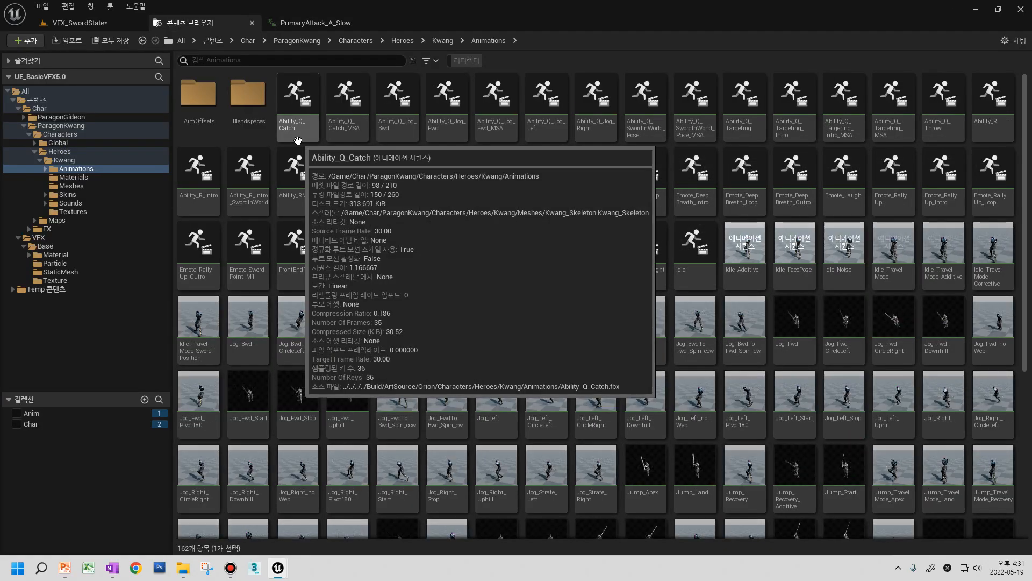
- Look through Kwang's Animations folder and examine the montage creation option for the Sprint_Bwd_CircleLeft sequence
scroll(591, 194, down, 5)
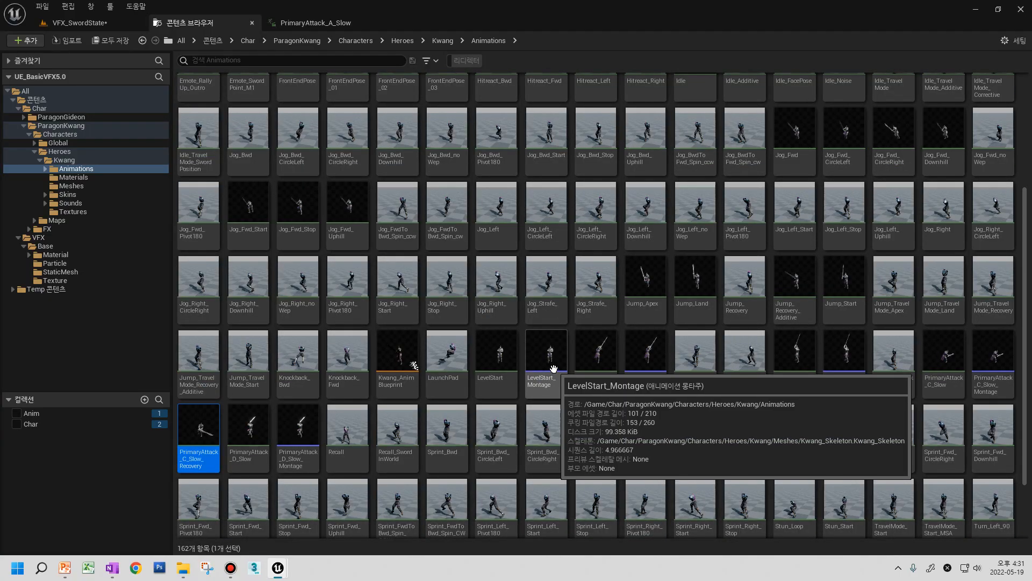
scroll(554, 368, down, 2)
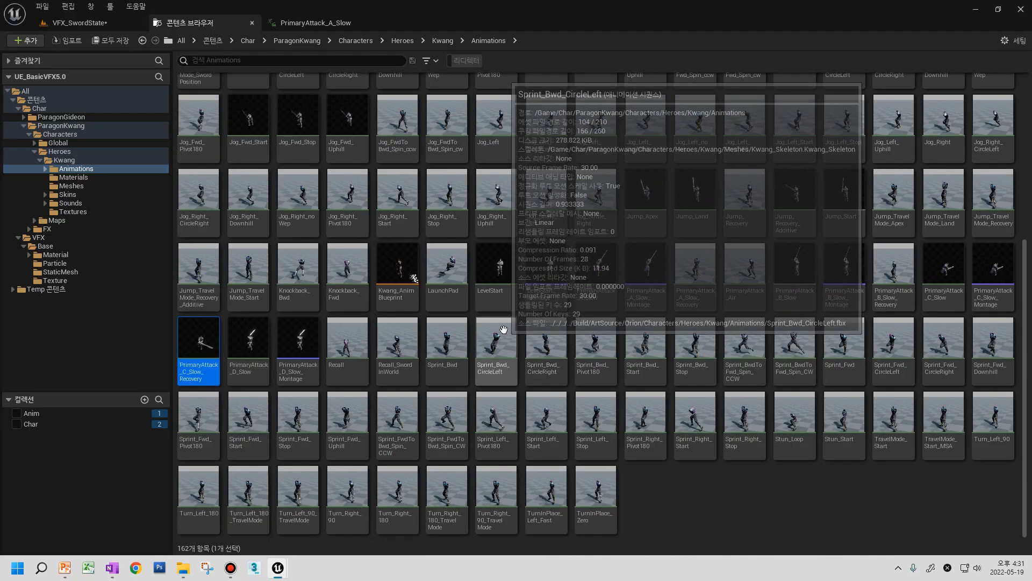
right_click(498, 341)
mouse_move(594, 244)
mouse_move(602, 172)
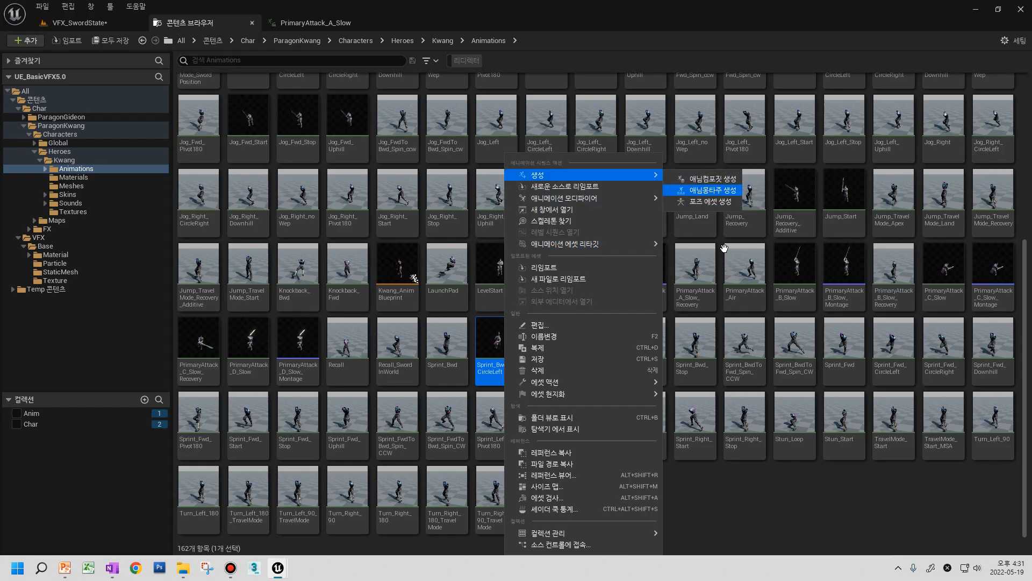
click(758, 481)
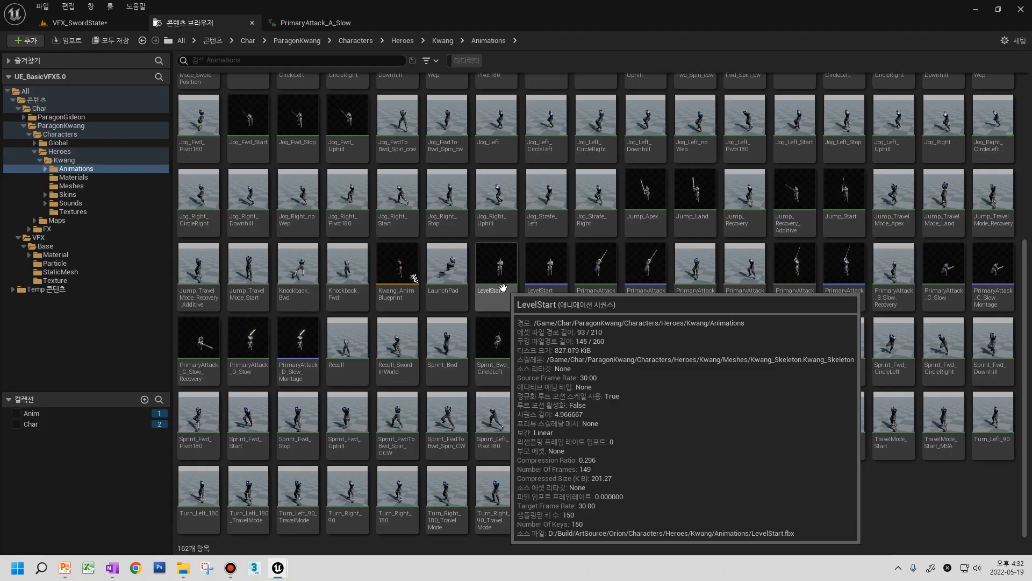
- Compare the LevelStart sequence with its montage, and open LevelStart_Montage to scrub through its motion and notify timing
click(542, 293)
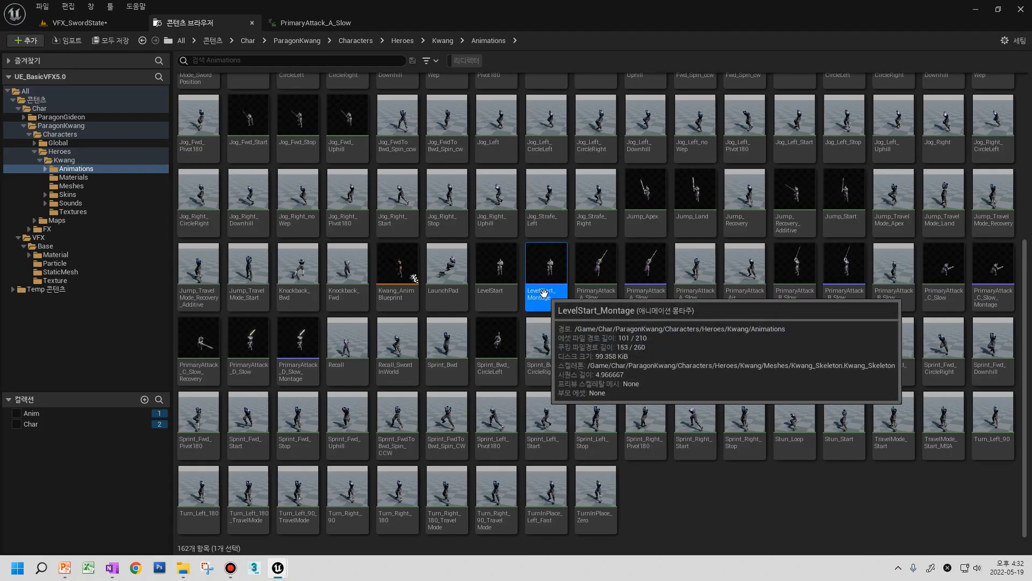
click(508, 291)
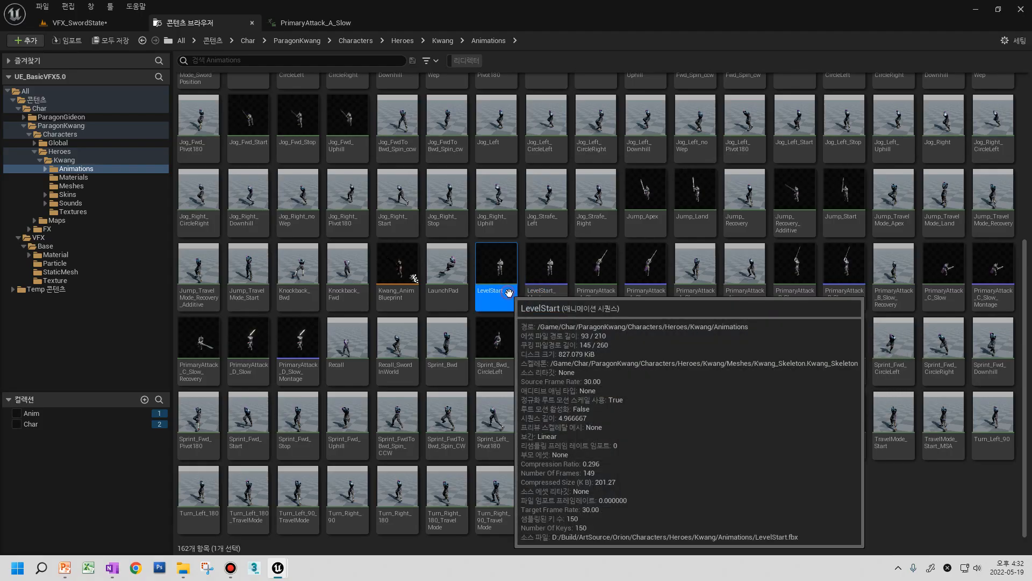
double_click(535, 287)
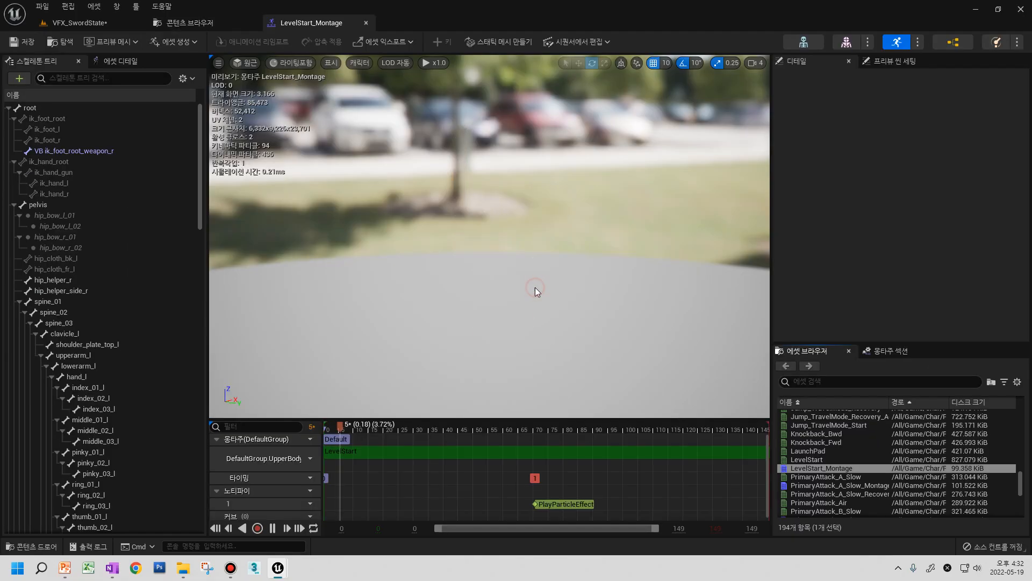
click(370, 430)
drag(479, 419, 484, 430)
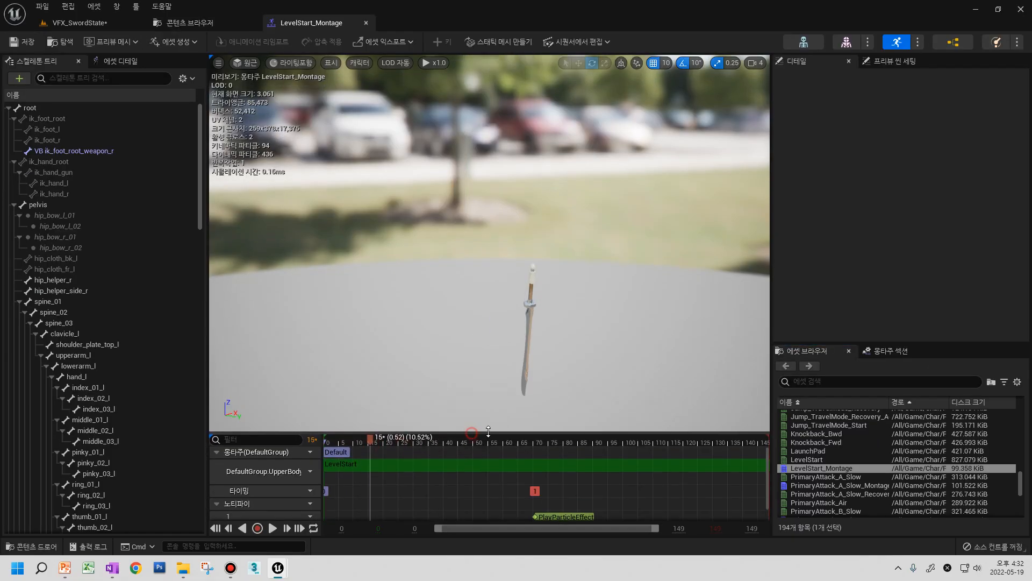
click(571, 441)
drag(588, 430, 587, 347)
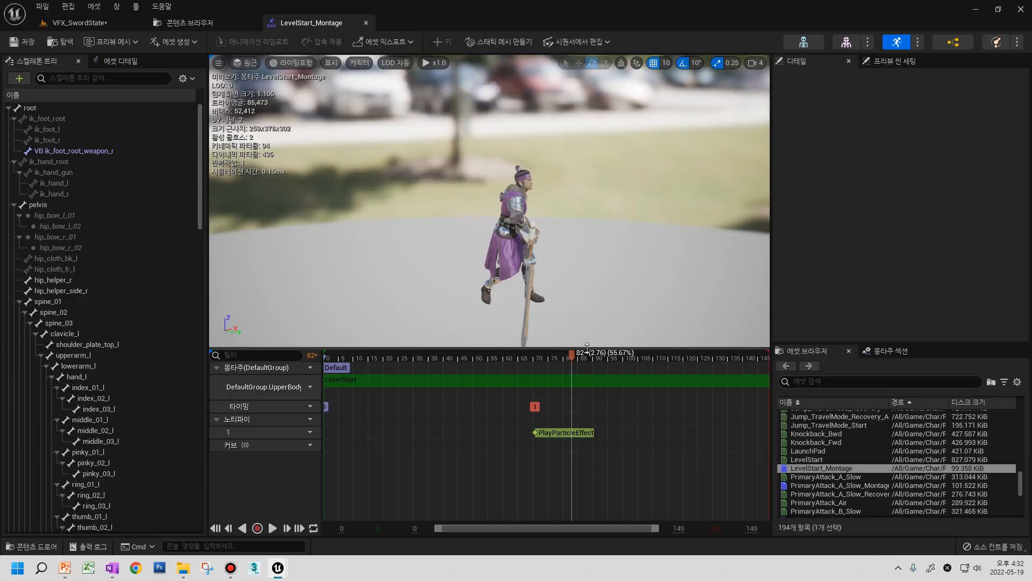
drag(382, 360, 441, 357)
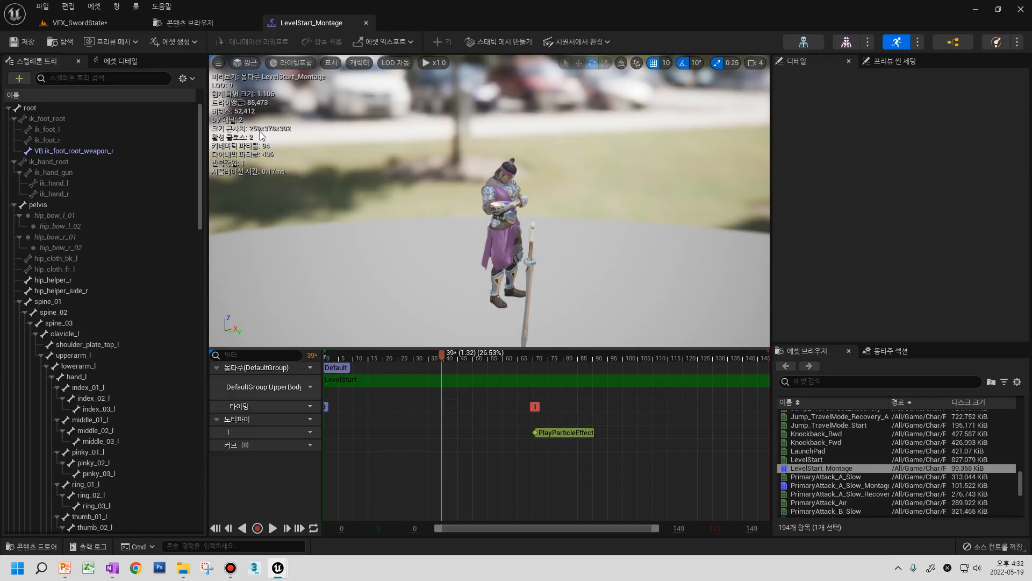
- Close LevelStart_Montage and return to Kwang's Animations folder in the Content Browser
click(366, 24)
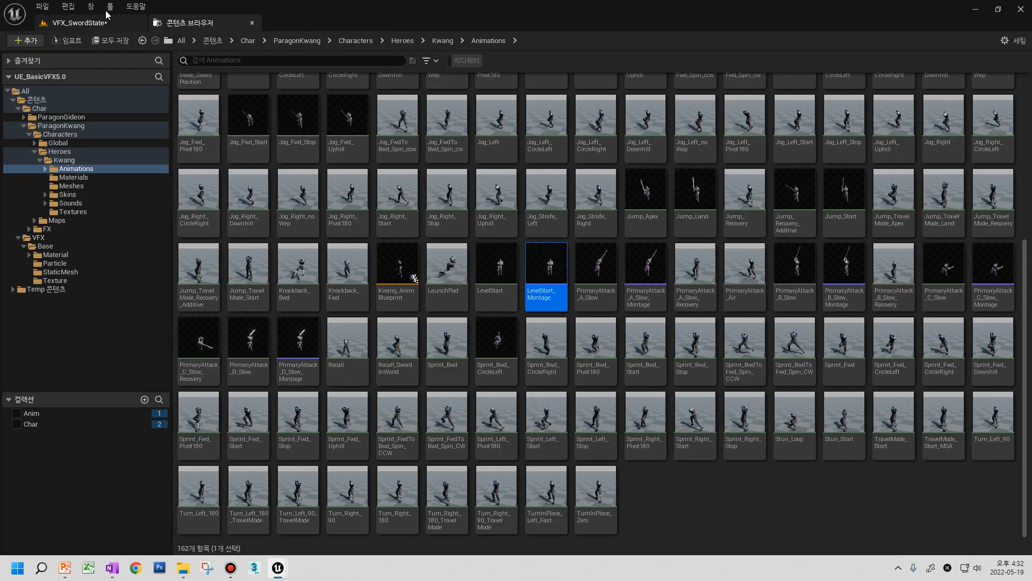
click(78, 23)
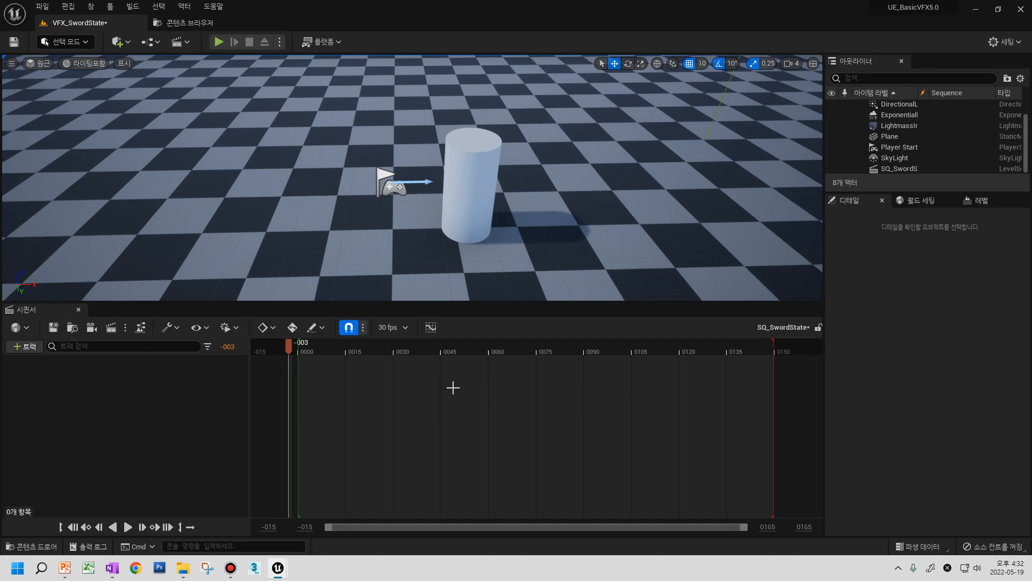
click(188, 23)
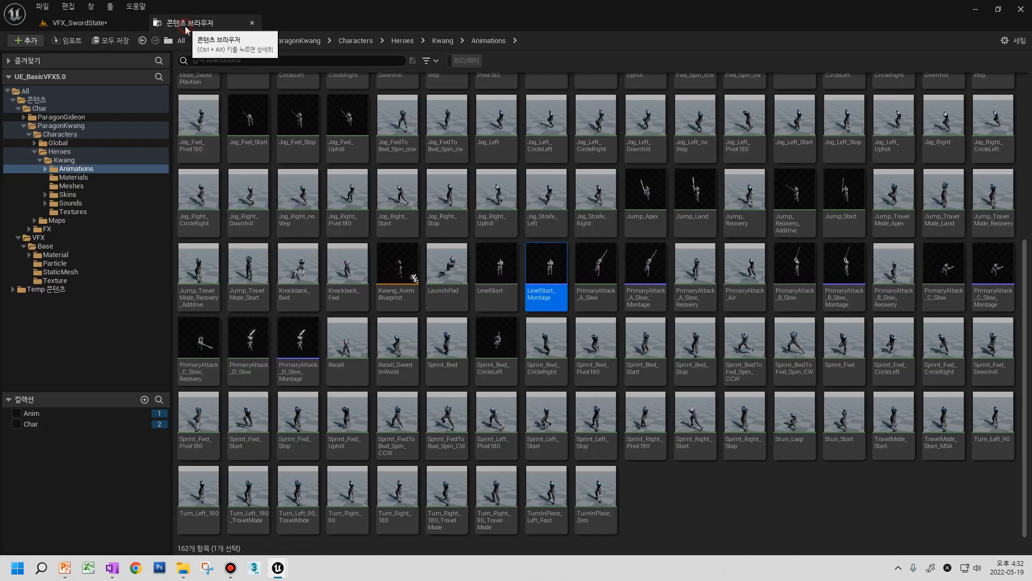
- Filter Kwang's Animations folder by "att" and place the PrimaryAttack_A_Slow animation in the VFX_SwordState level near the Player Start
scroll(416, 280, up, 5)
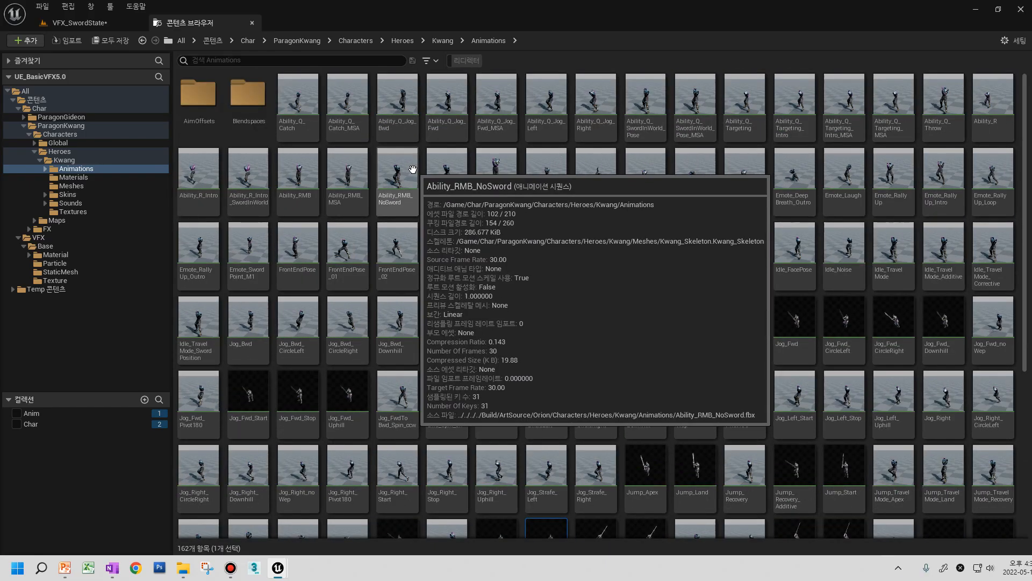
click(320, 60)
text(a)
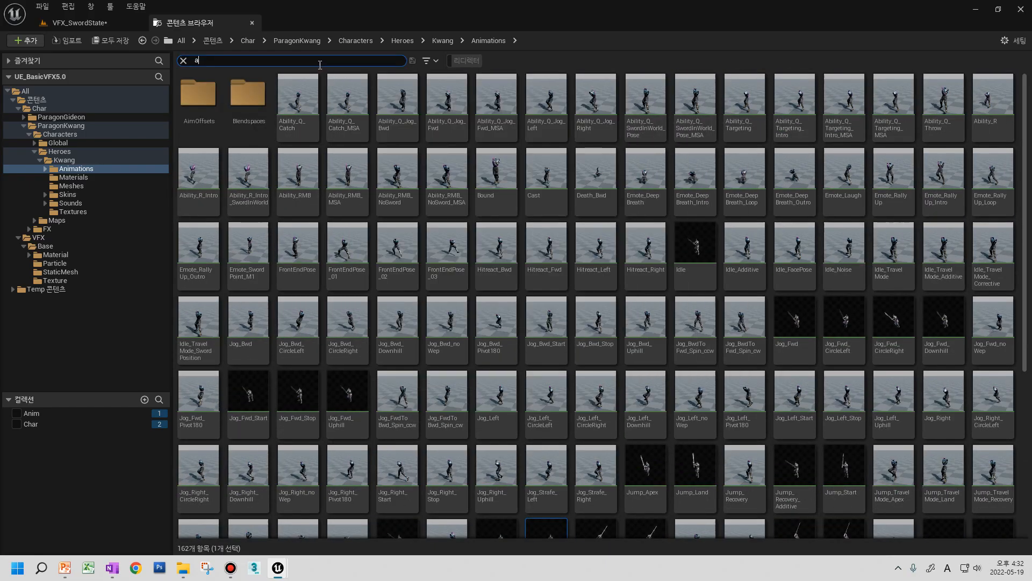
text(tt)
click(207, 132)
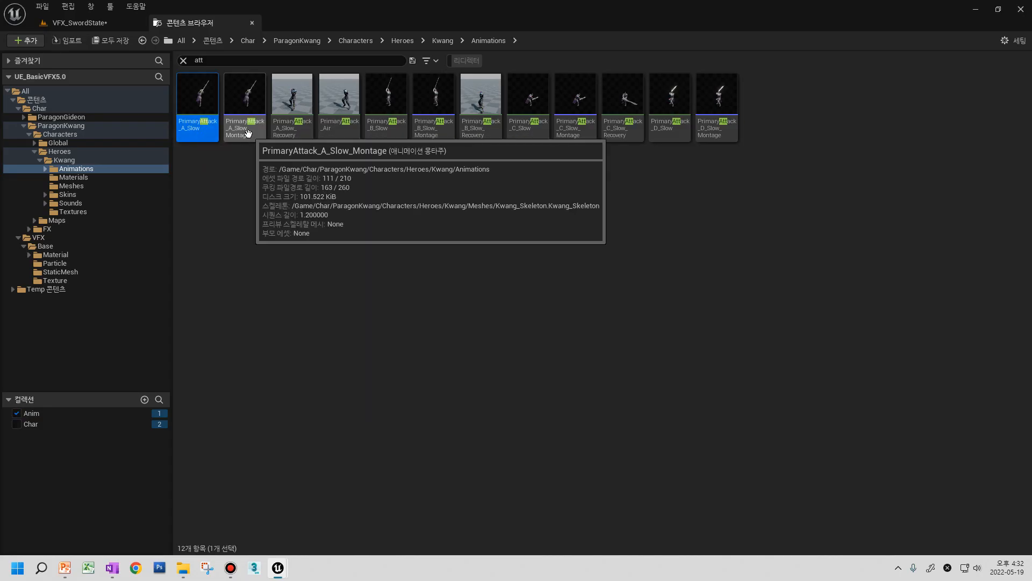
drag(198, 100, 335, 225)
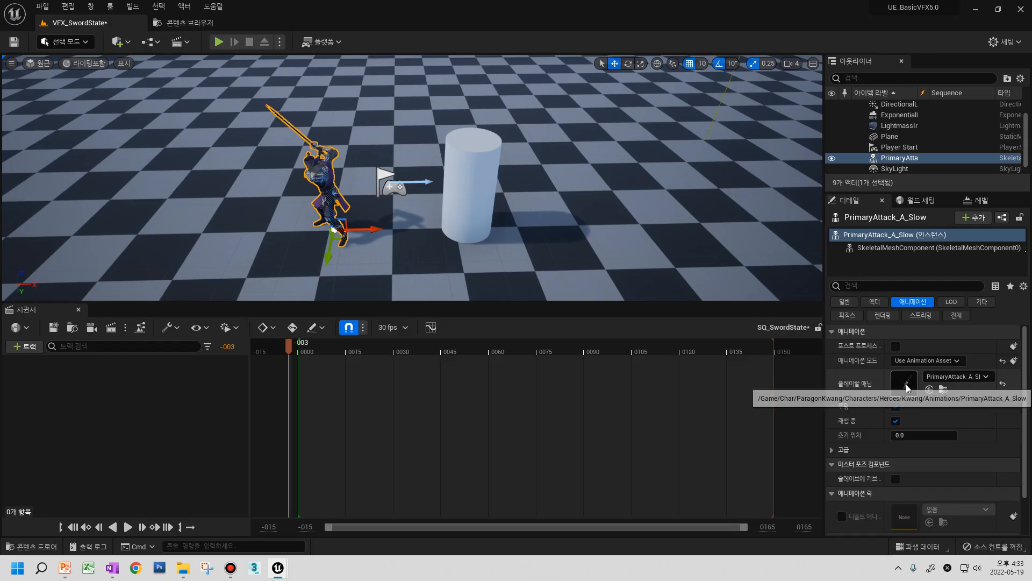
- Play the level to watch the placed PrimaryAttack_A_Slow character attack, stop it, and reframe the character
click(219, 41)
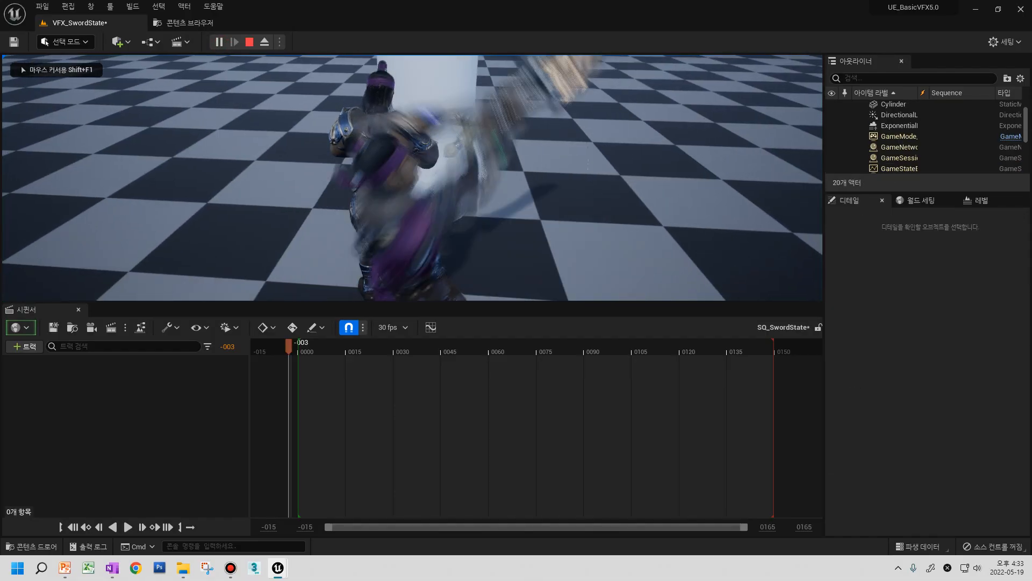
key(Escape)
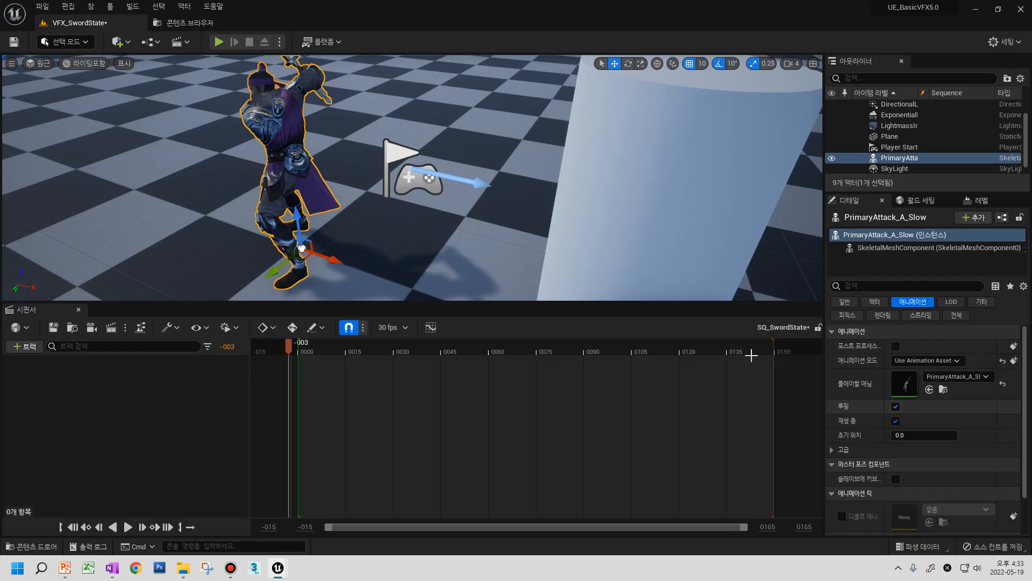
scroll(343, 234, down, 5)
right_drag(343, 234, 399, 226)
key(a)
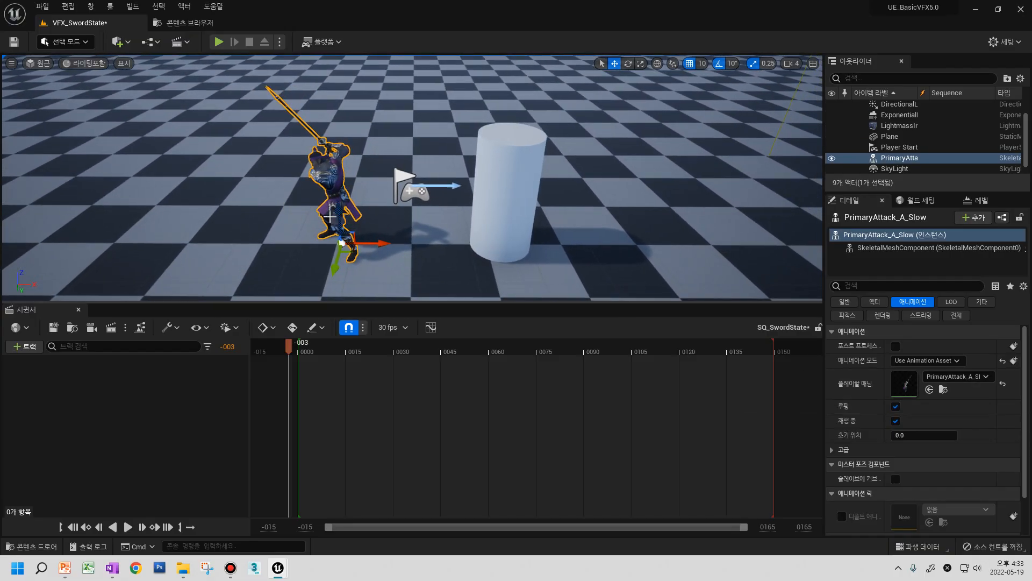
- Place PrimaryAttack_A_Slow_Montage from Kwang's Animations folder in the level beside the PrimaryAttack_A_Slow character
click(178, 23)
click(244, 118)
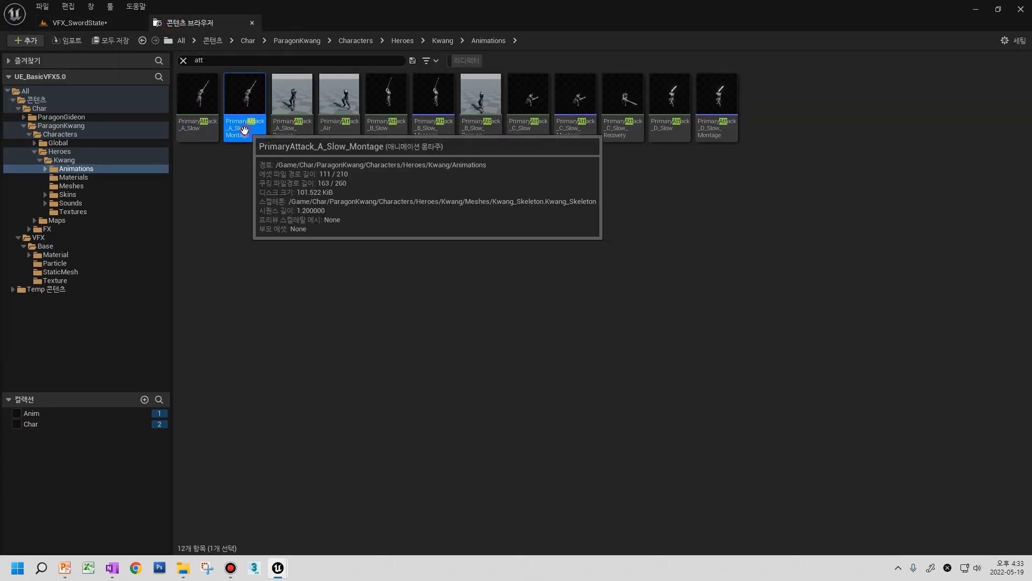
drag(244, 117, 247, 232)
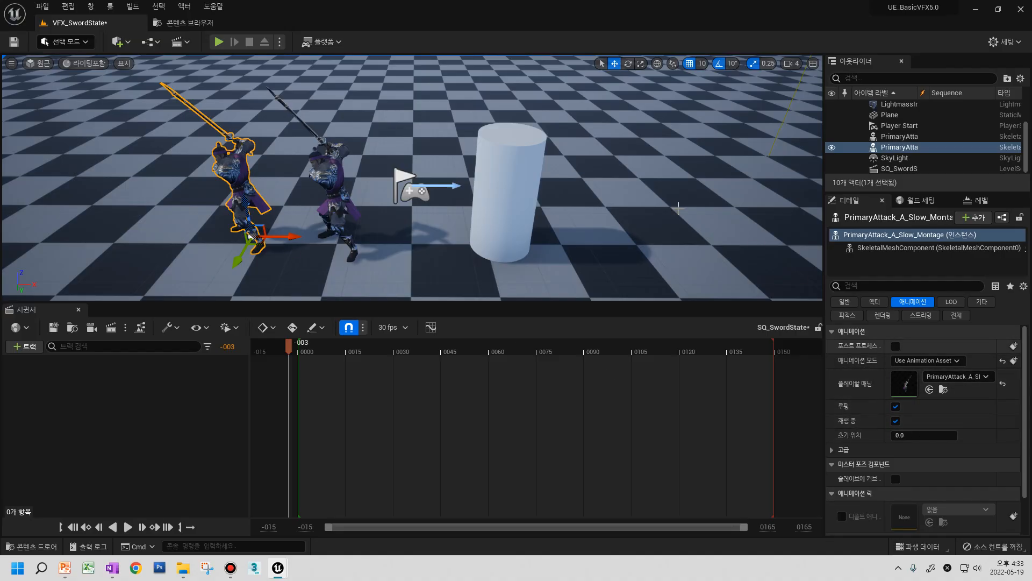
- Compare the animation assets assigned to the two placed Kwang characters
click(335, 199)
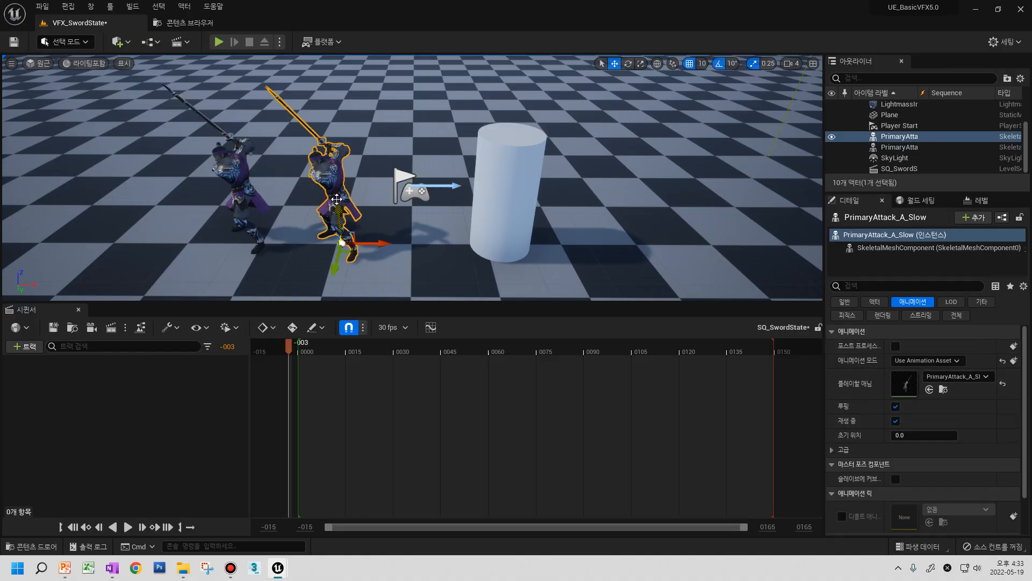
click(233, 185)
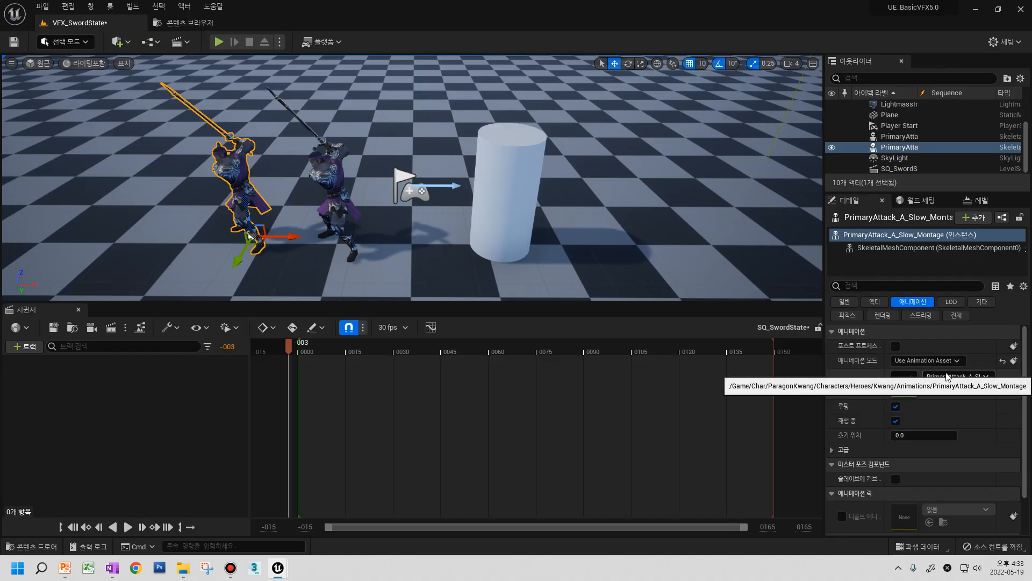
click(341, 198)
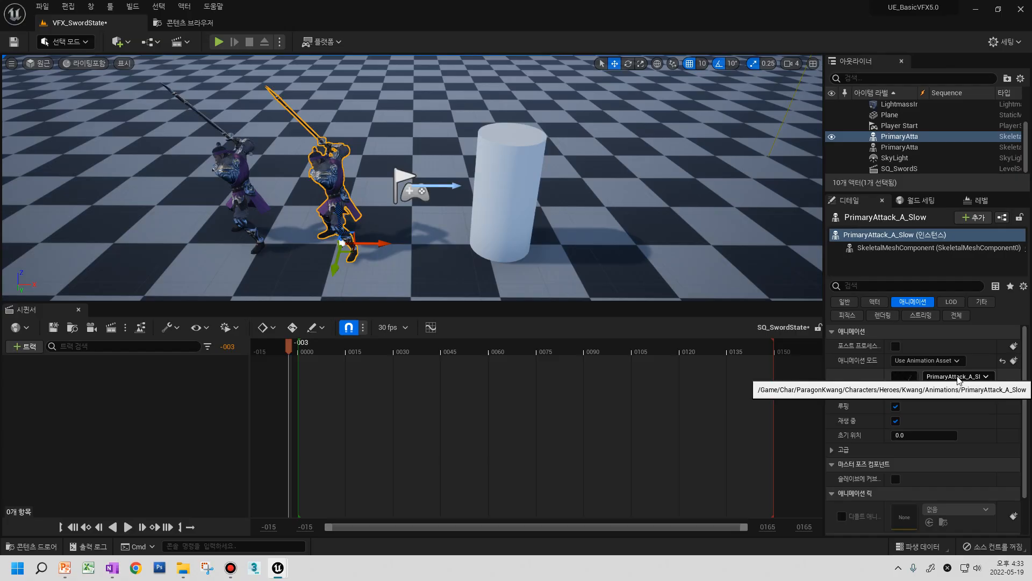
- Play the level to compare the sequence and montage characters side by side, and stop the simulation
key(alt+p)
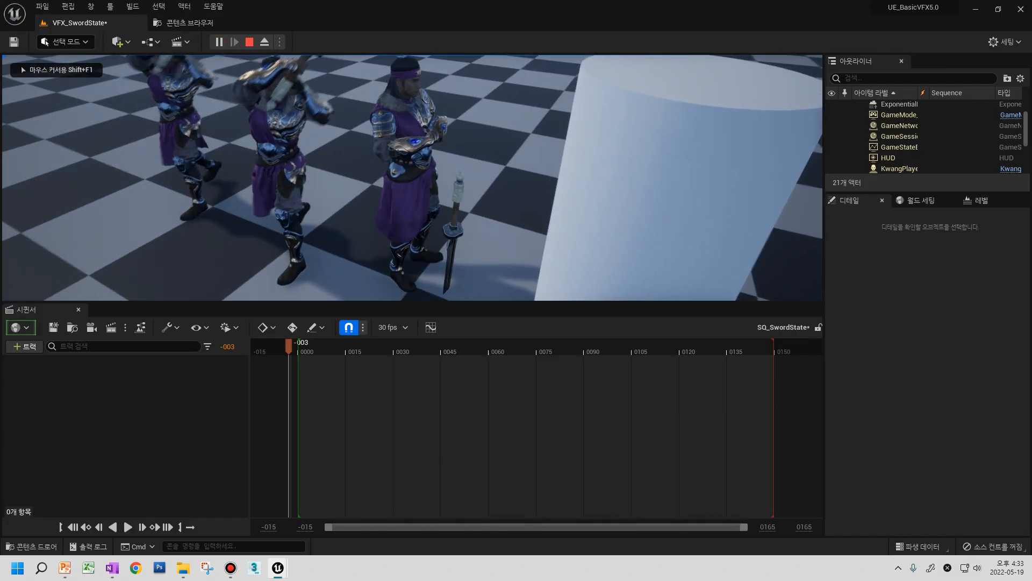
key(Escape)
key(s)
right_drag(204, 198, 164, 177)
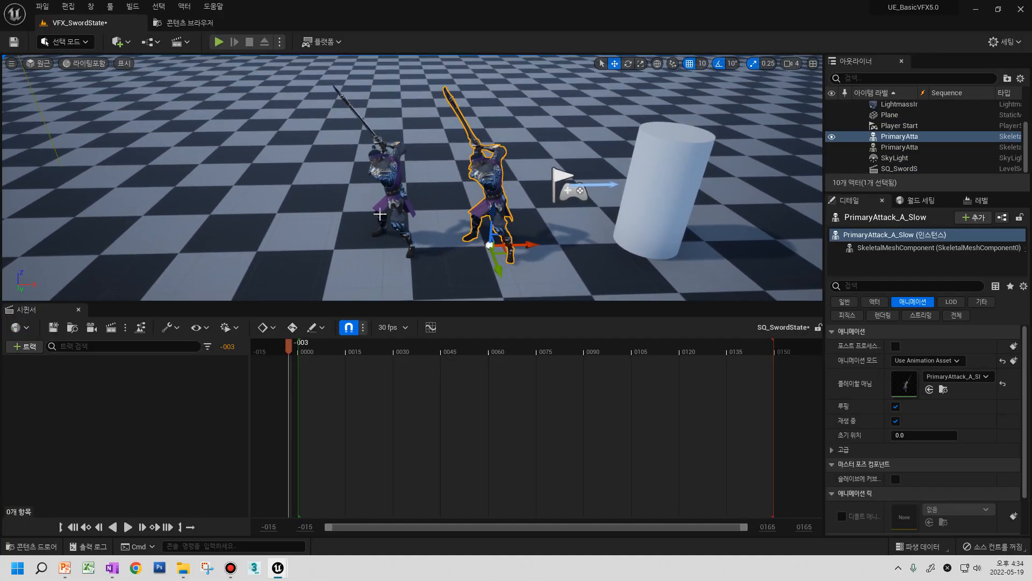
- Open the montage assigned to the PrimaryAttack_A_Slow_Montage character, scrub its timeline, and inspect its PrimaryAttack_A_Slow segment
click(389, 195)
double_click(903, 386)
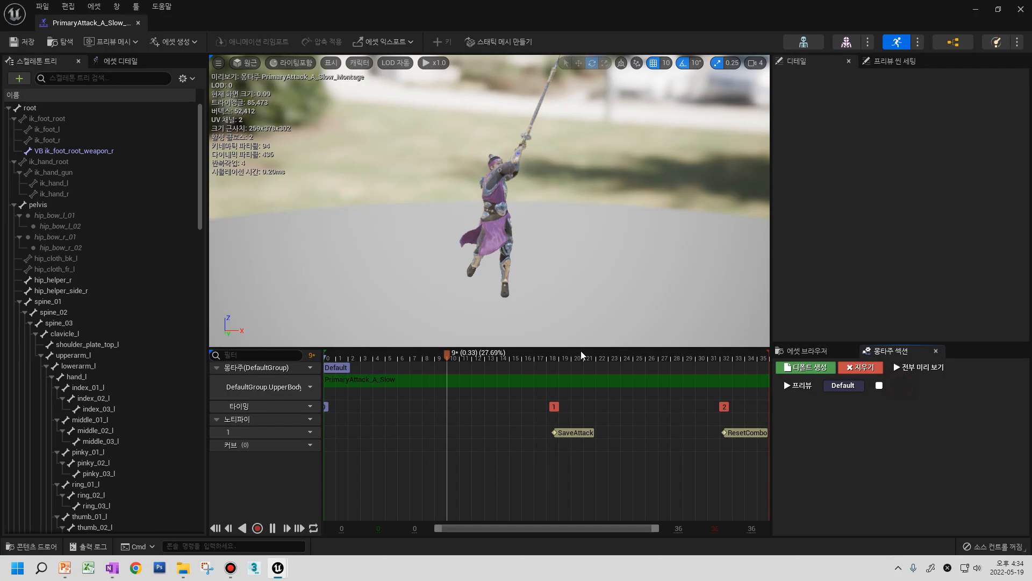
click(516, 355)
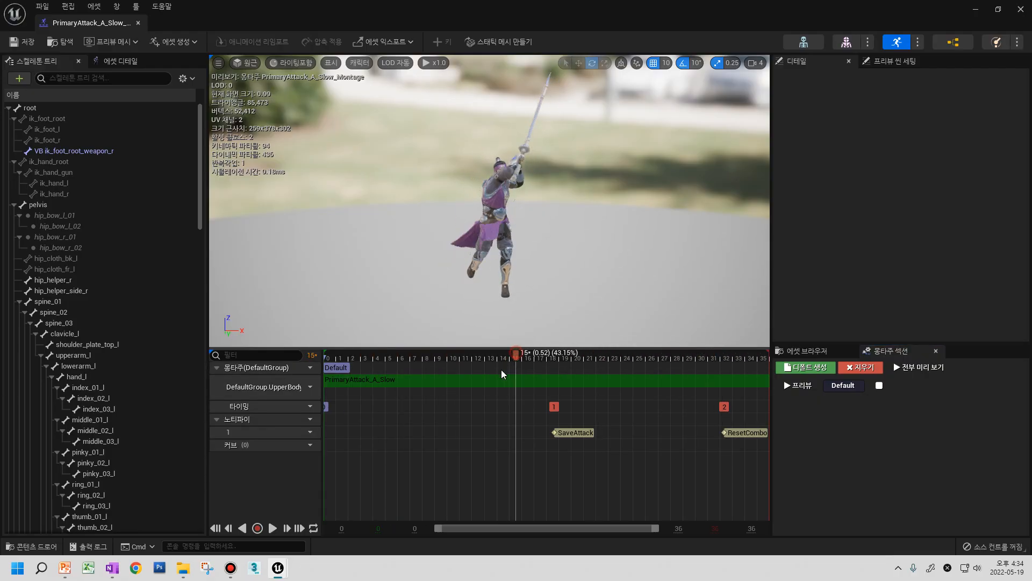
click(483, 383)
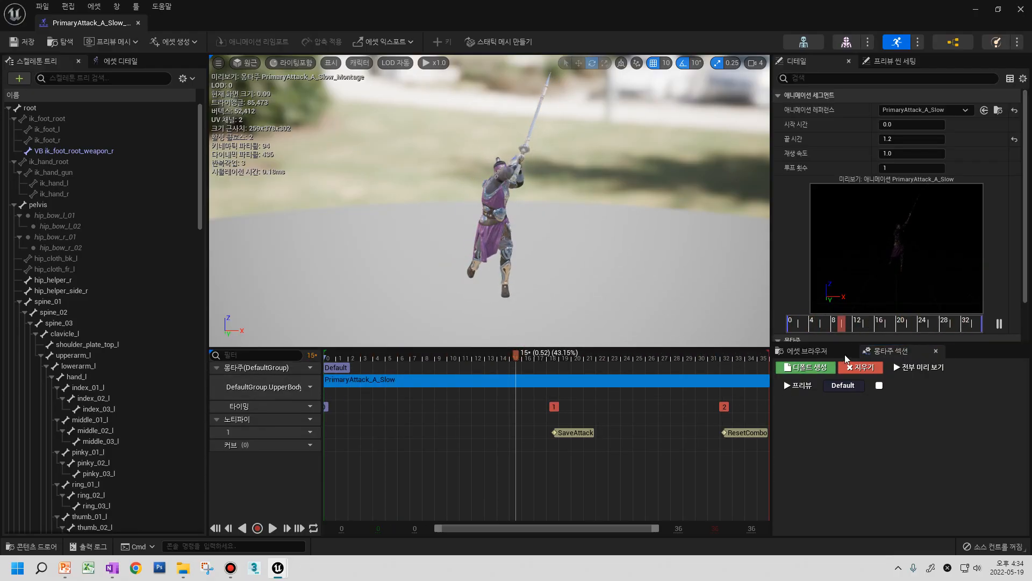
- Append the PrimaryAttack_C_Slow animation after PrimaryAttack_A_Slow in the montage's UpperBody slot, and close the montage editor
click(818, 352)
scroll(829, 430, up, 4)
scroll(831, 428, down, 8)
scroll(832, 434, up, 3)
click(834, 468)
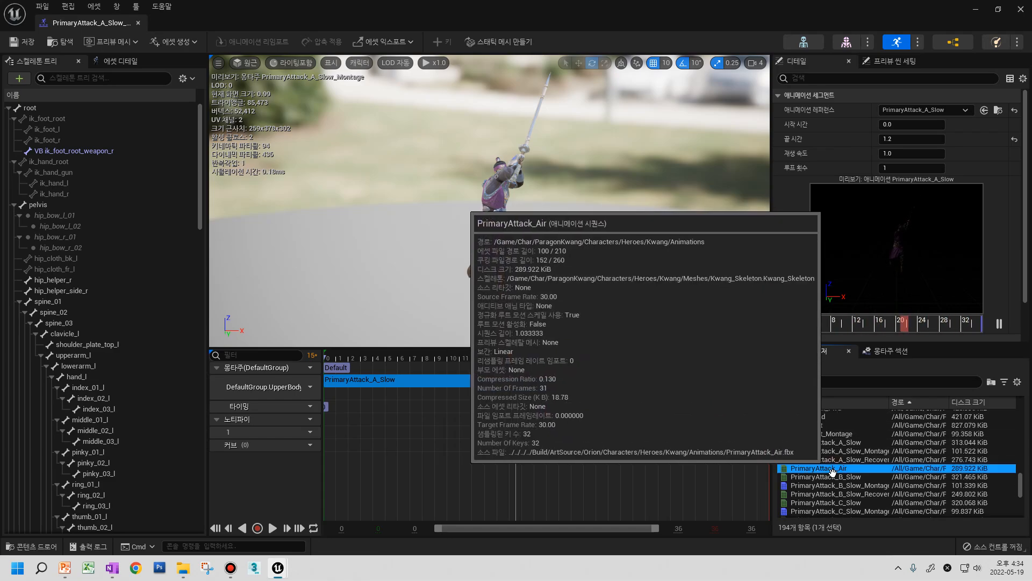
scroll(841, 473, down, 2)
drag(842, 472, 660, 376)
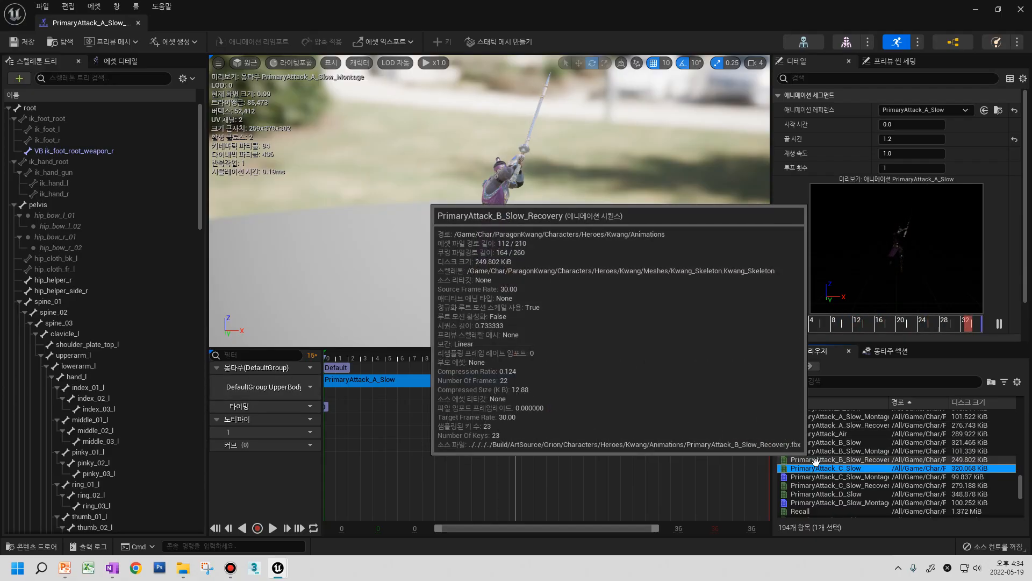
drag(811, 458, 518, 367)
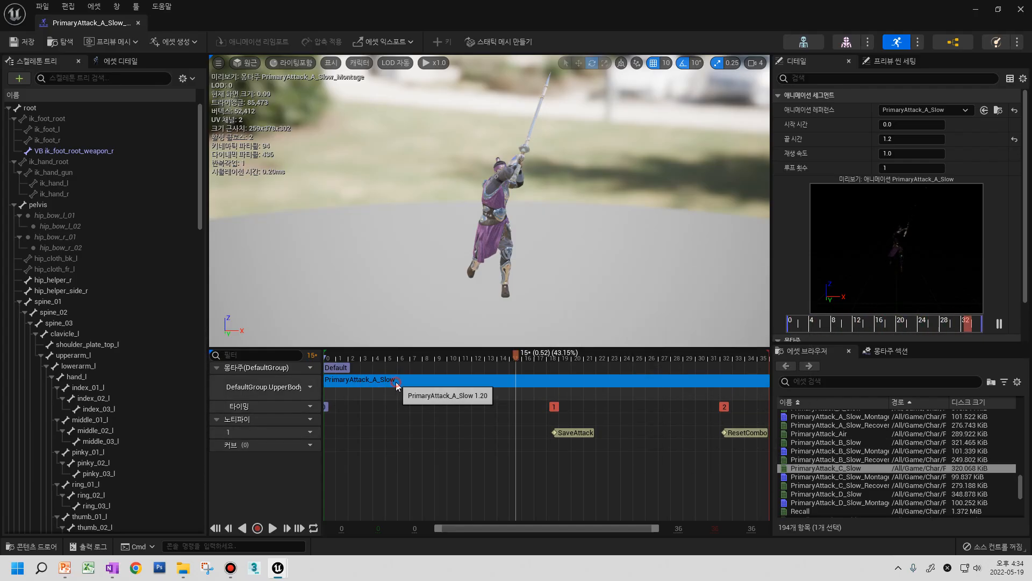
drag(817, 468, 738, 377)
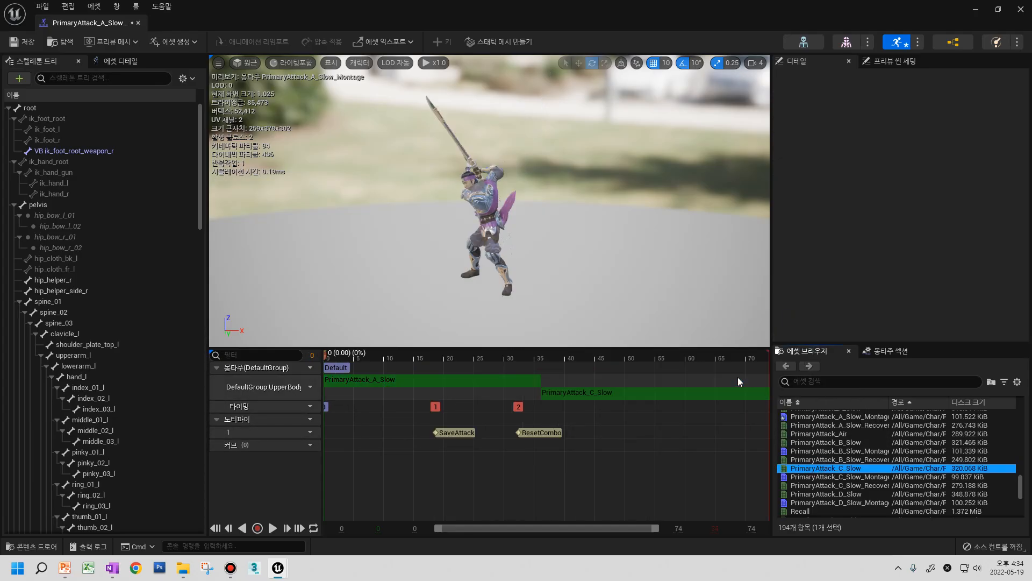
mouse_move(378, 355)
mouse_down()
mouse_move(663, 359)
mouse_move(396, 359)
mouse_up()
click(137, 23)
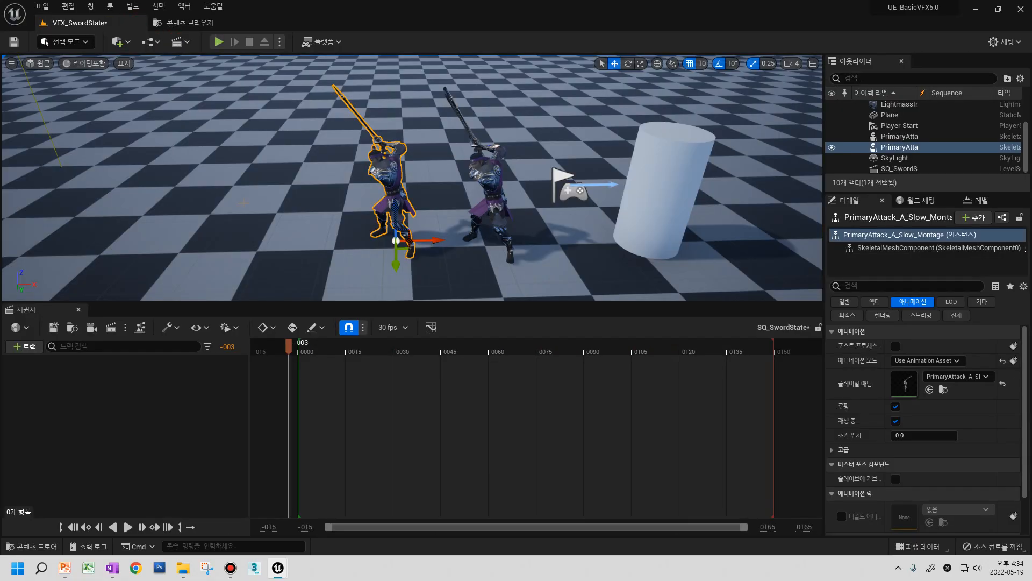
- Play the level to check the montage character's combined attack motion, stop it, and reframe both characters
click(219, 41)
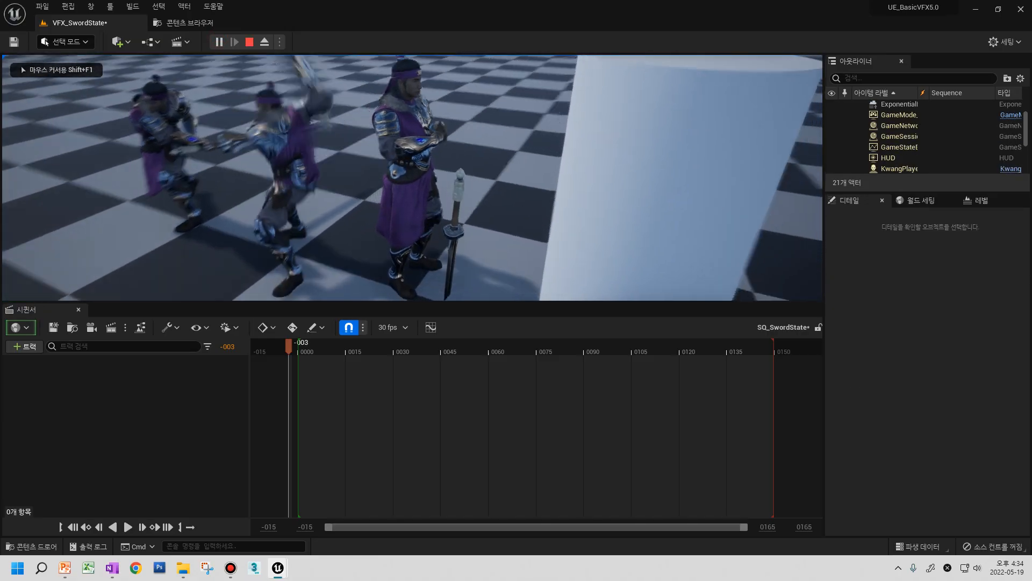
key(Escape)
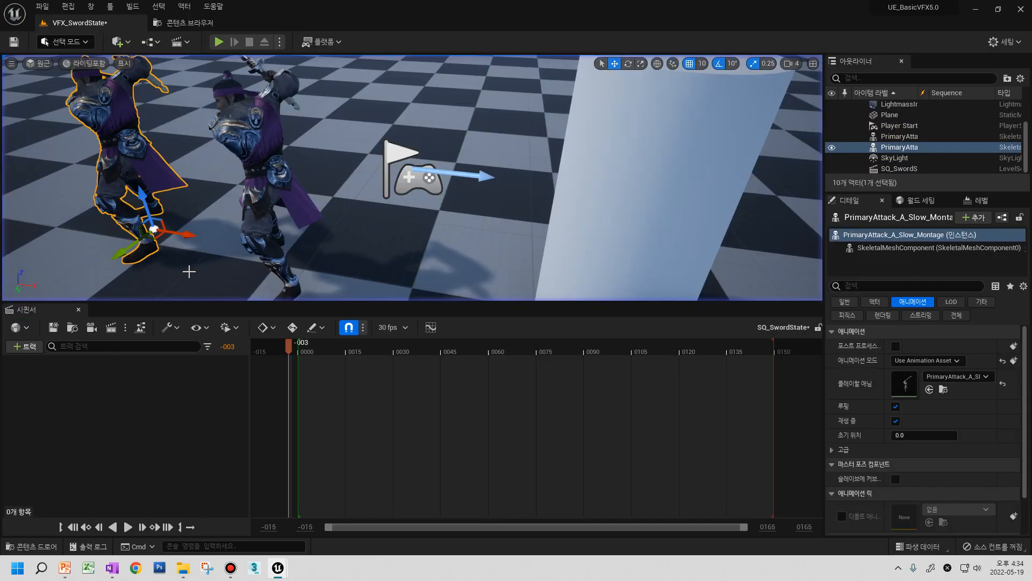
mouse_move(322, 209)
right_down()
mouse_move(290, 215)
mouse_move(312, 201)
mouse_move(322, 209)
right_up()
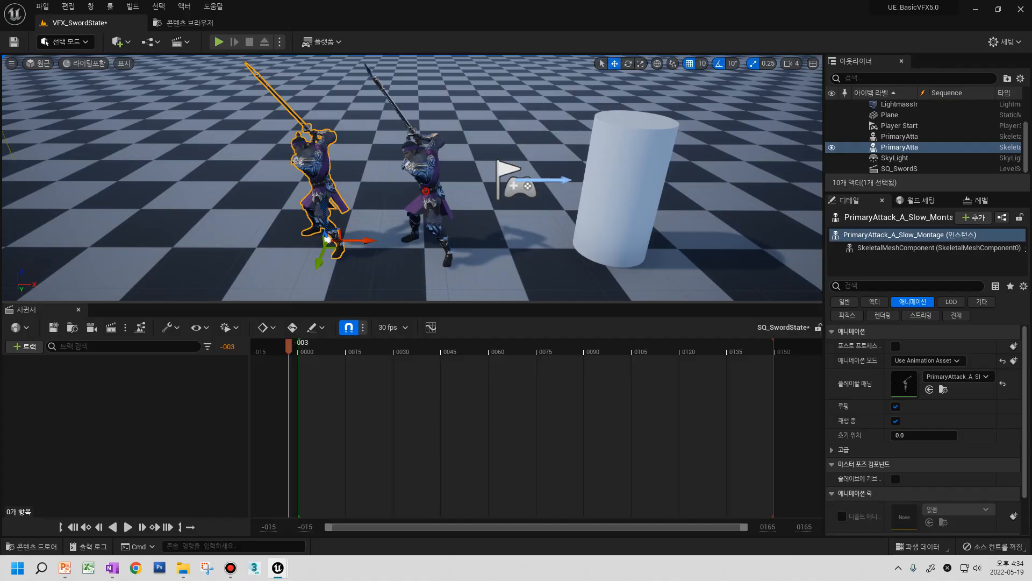
- Add the PrimaryAttack_A_Slow character from the level to the SQ_SwordState sequence as an actor track
click(426, 190)
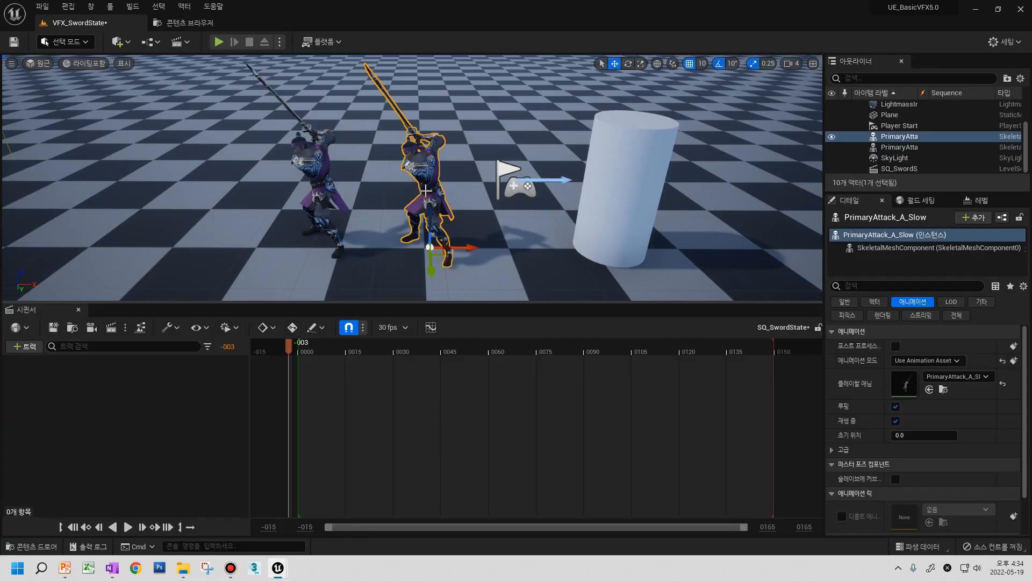
click(314, 181)
click(413, 167)
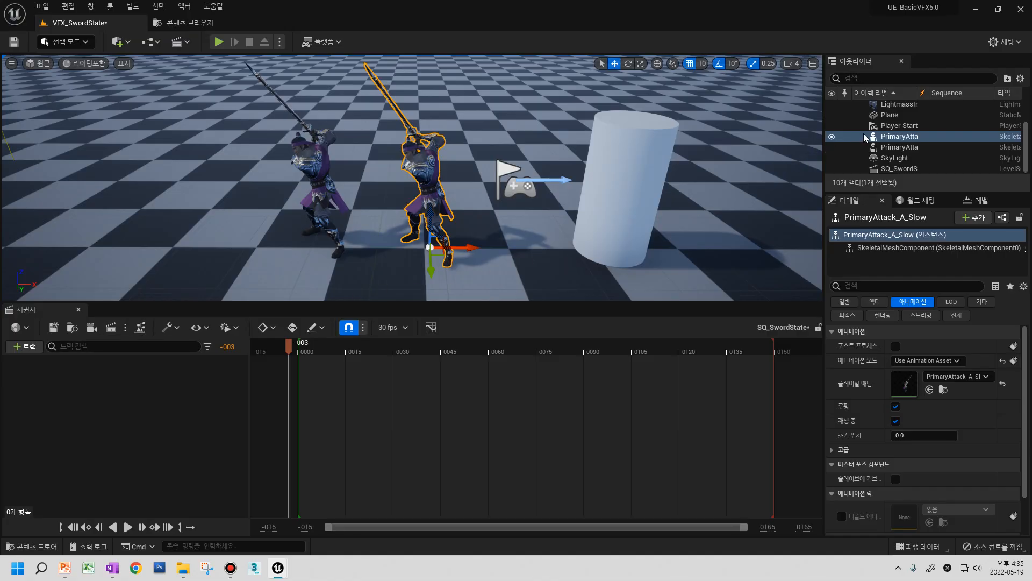
drag(906, 143, 289, 268)
drag(127, 379, 118, 386)
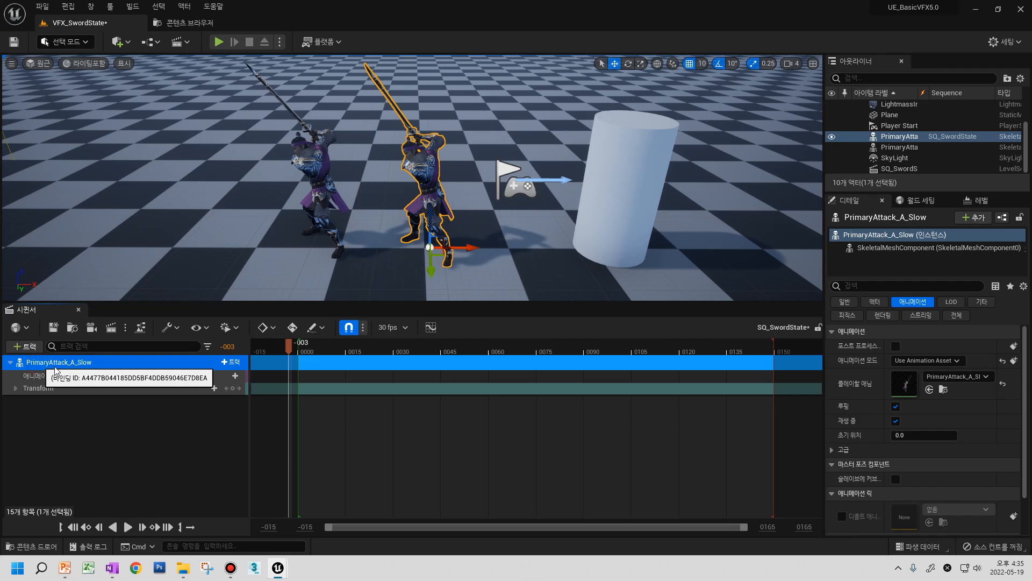
- Play the SQ_SwordState sequence with the empty animation track, pause it, and return the playhead before the start
drag(290, 350, 265, 348)
click(126, 528)
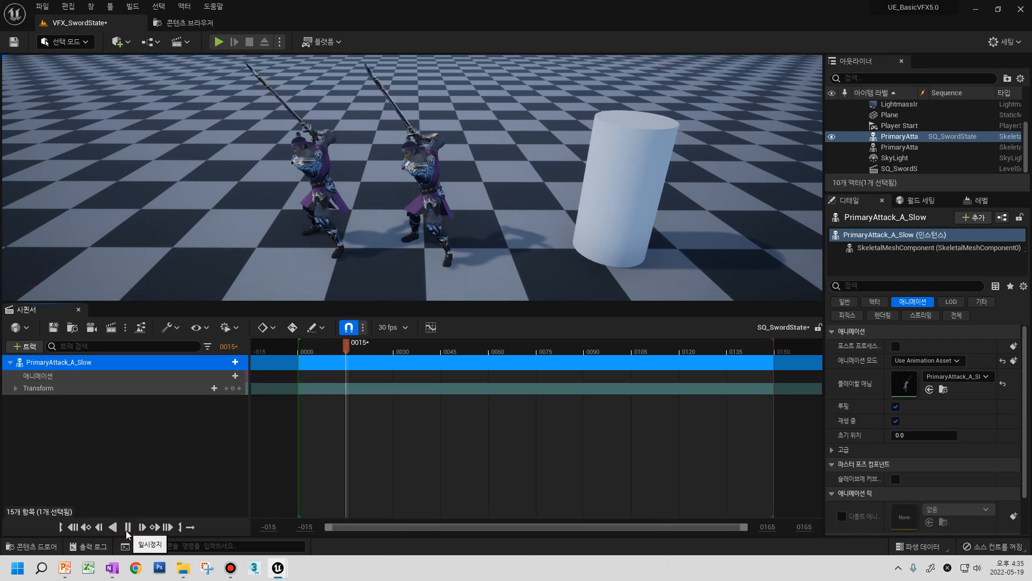
click(127, 530)
click(289, 350)
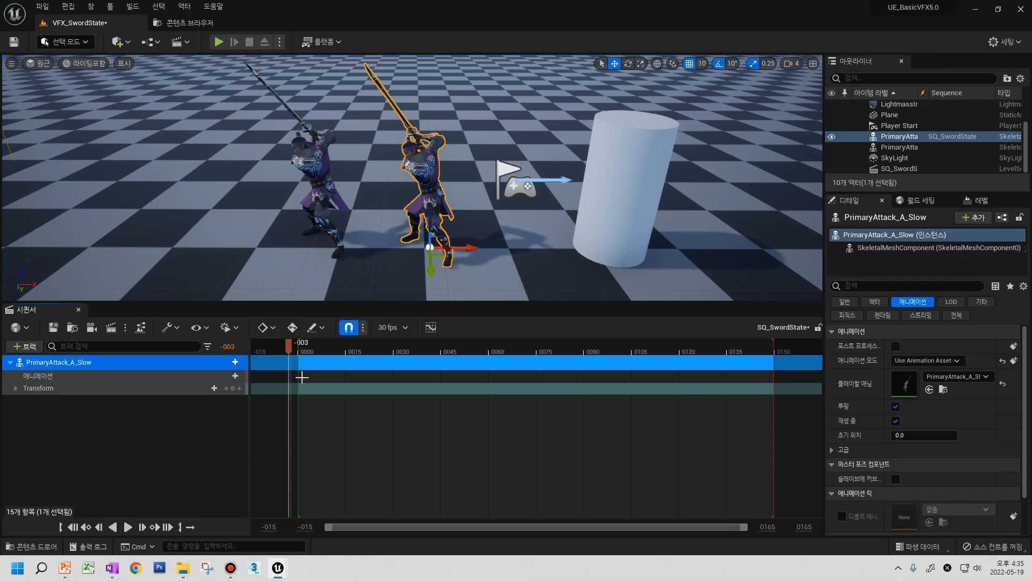
- Add the PrimaryAttack_A_Slow animation to the character's animation track at frame 0
click(298, 351)
click(161, 376)
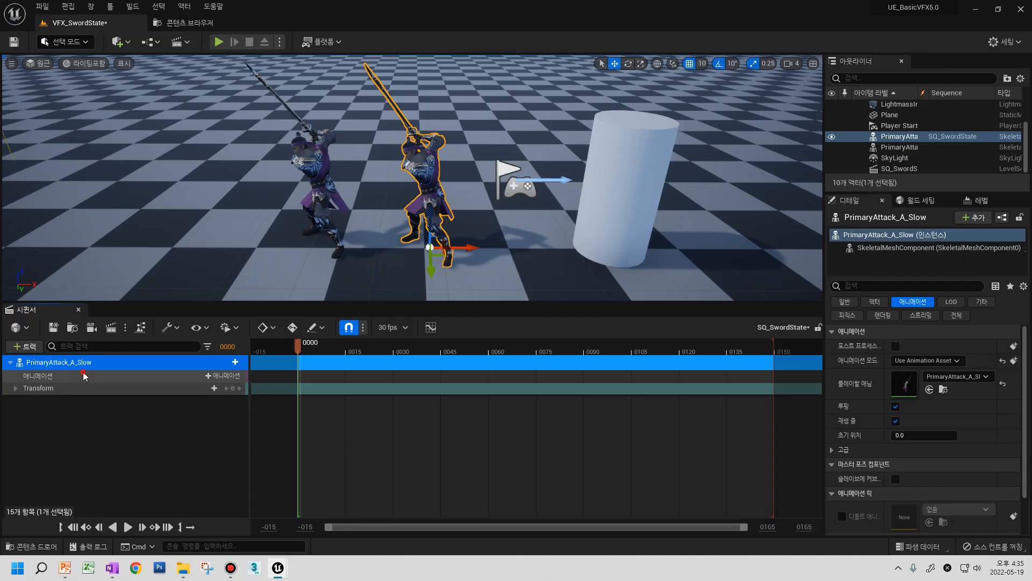
click(232, 375)
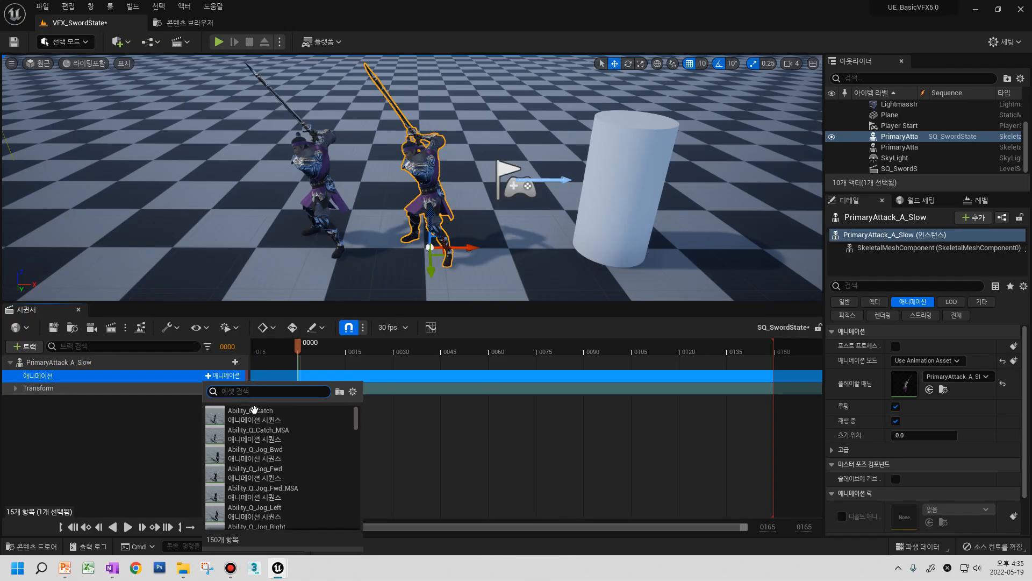
click(258, 392)
text(aryAtt)
click(273, 414)
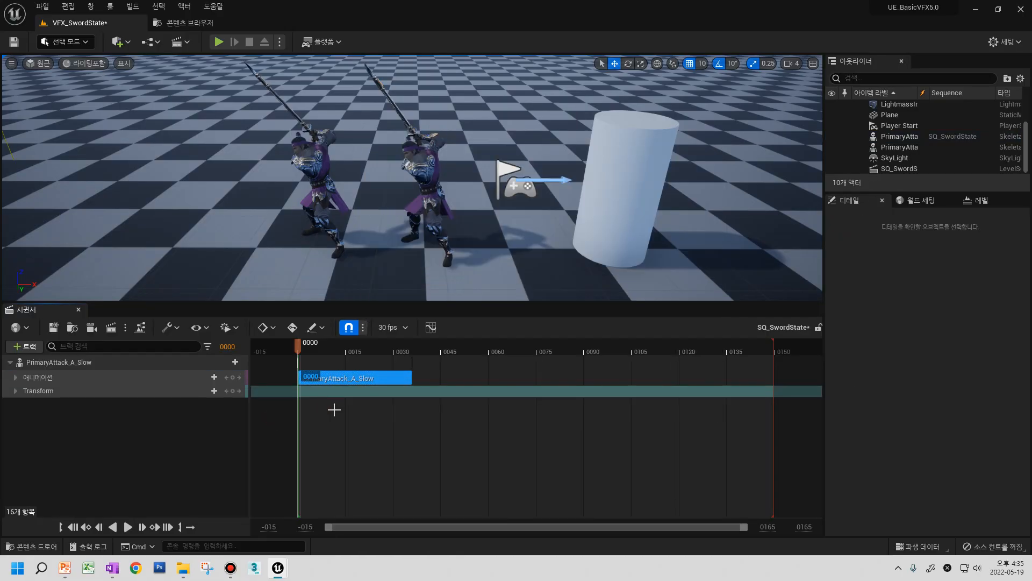
- Play the sequence to preview the PrimaryAttack_A_Slow clip, pause it, and rewind the playhead before frame 0
click(129, 526)
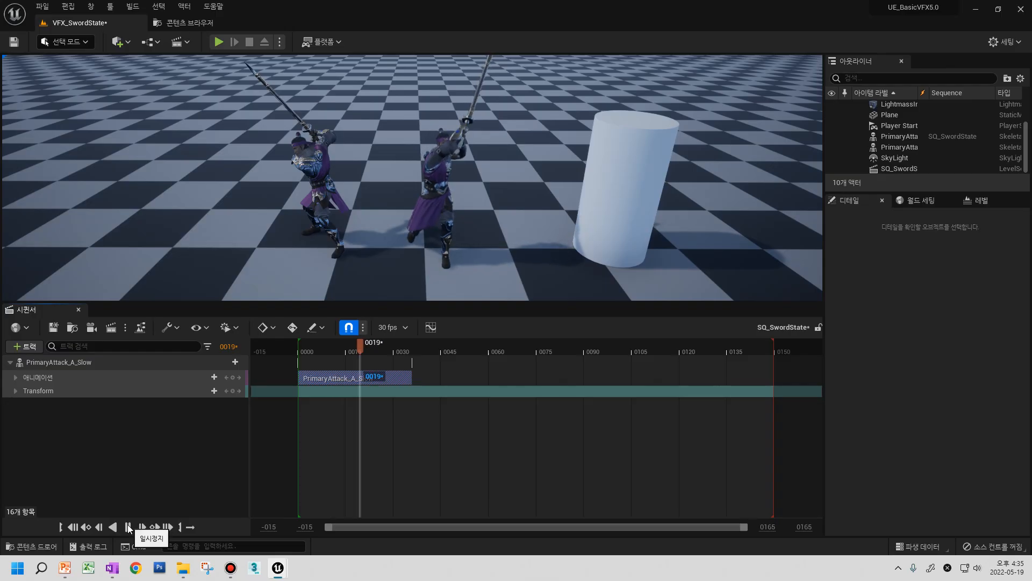
click(129, 527)
click(285, 344)
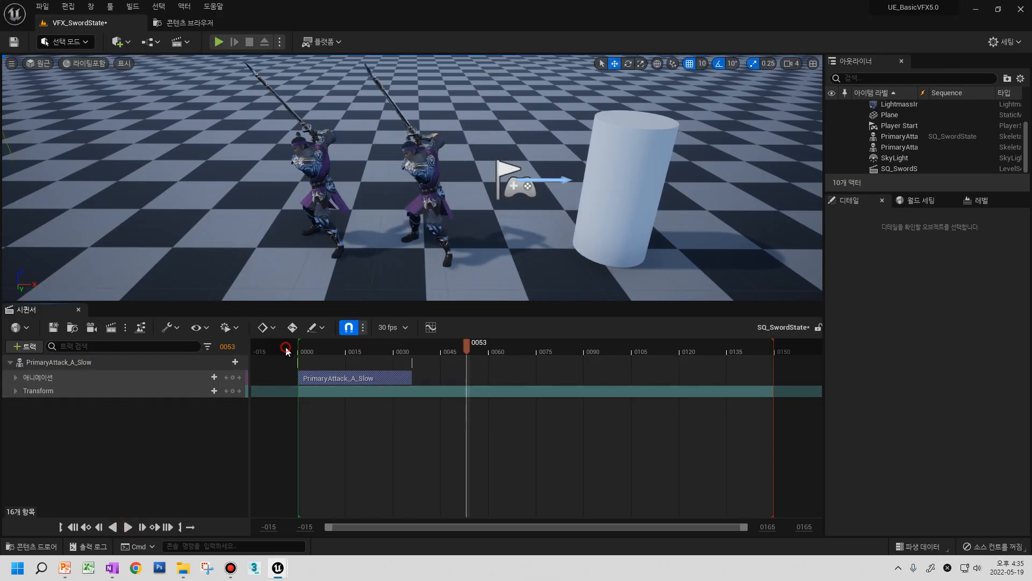
- Replay the SQ_SwordState sequence, including once from before frame 0, and pause it after the PrimaryAttack_A_Slow clip ends
click(129, 528)
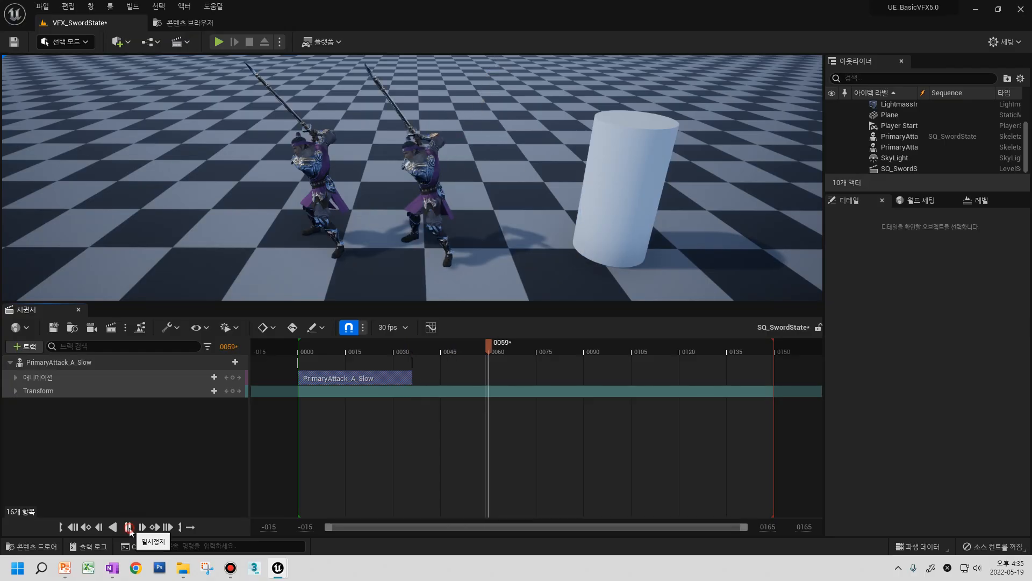
click(129, 527)
click(285, 347)
click(130, 527)
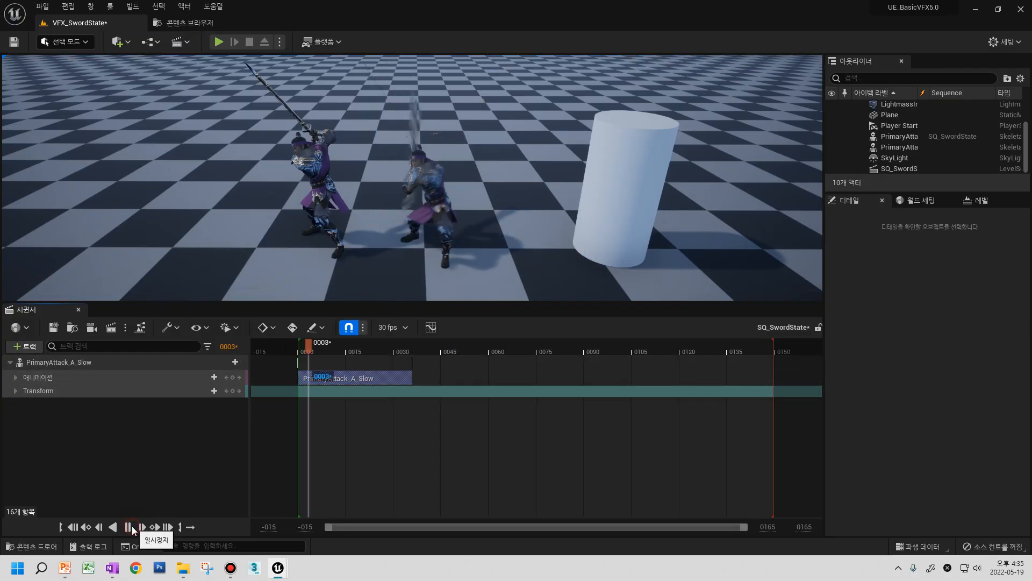
click(129, 527)
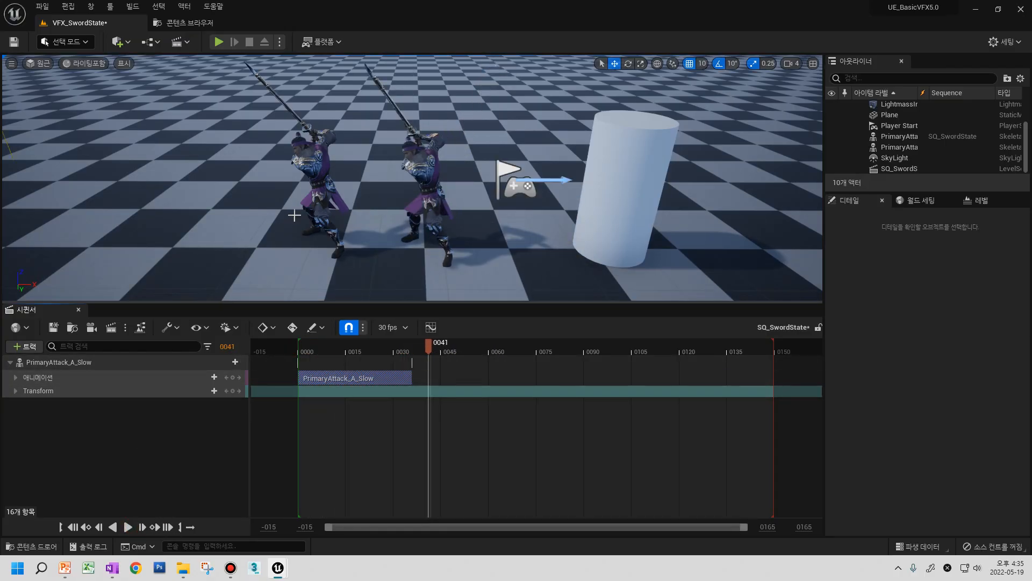
- Add the PrimaryAttack_A_Slow_Montage character from the level to the SQ_SwordState sequence as a second actor track
click(324, 180)
drag(900, 147, 65, 422)
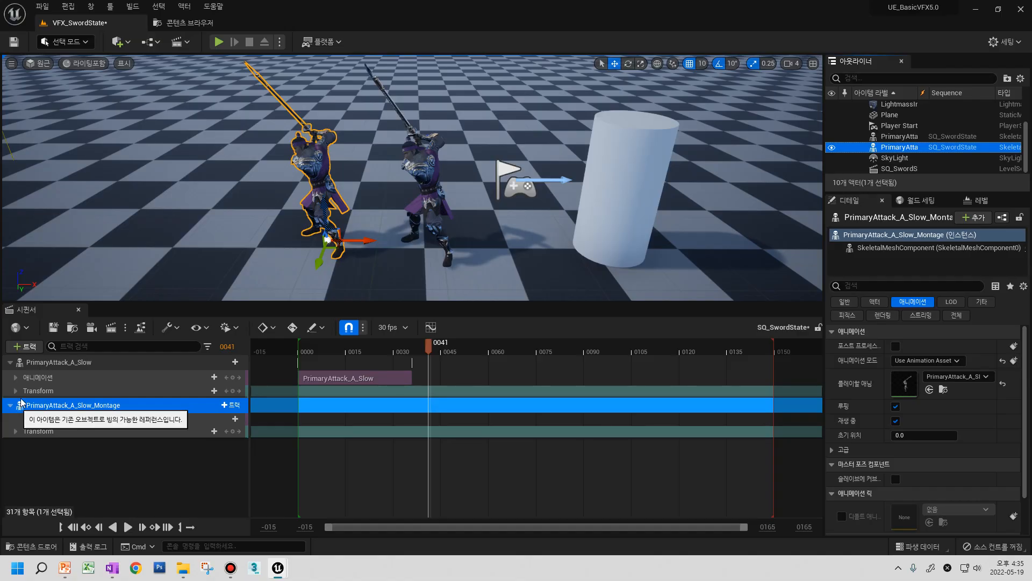
click(26, 365)
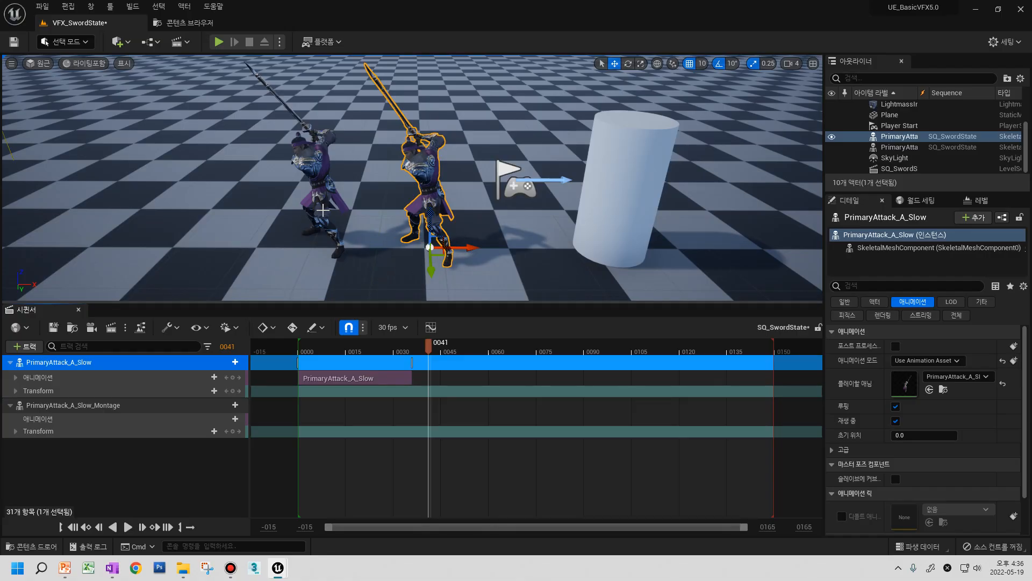
click(87, 378)
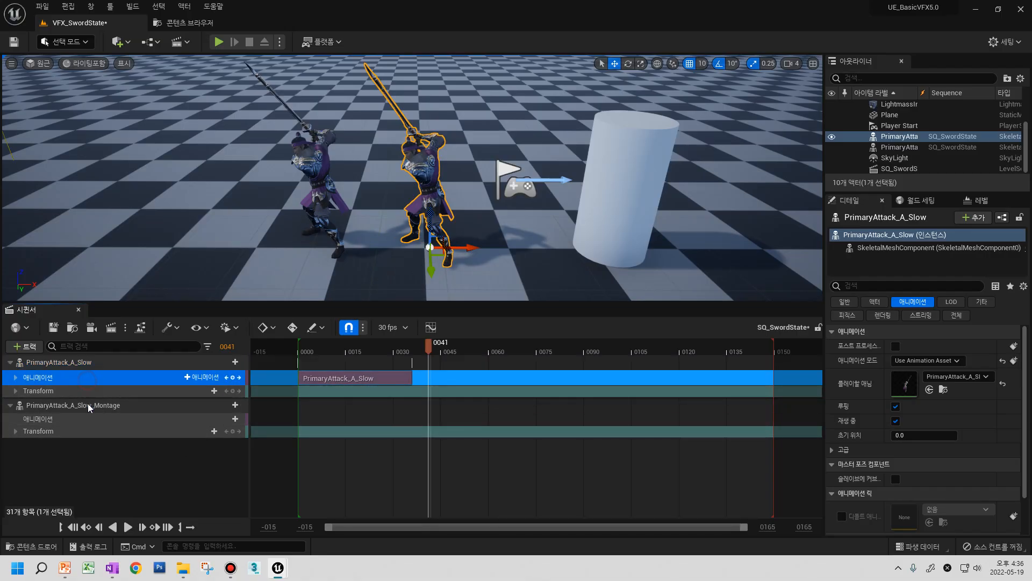
- Add the Ability_R_Intro animation to the PrimaryAttack_A_Slow_Montage character's animation track at frame 41
click(59, 419)
click(218, 418)
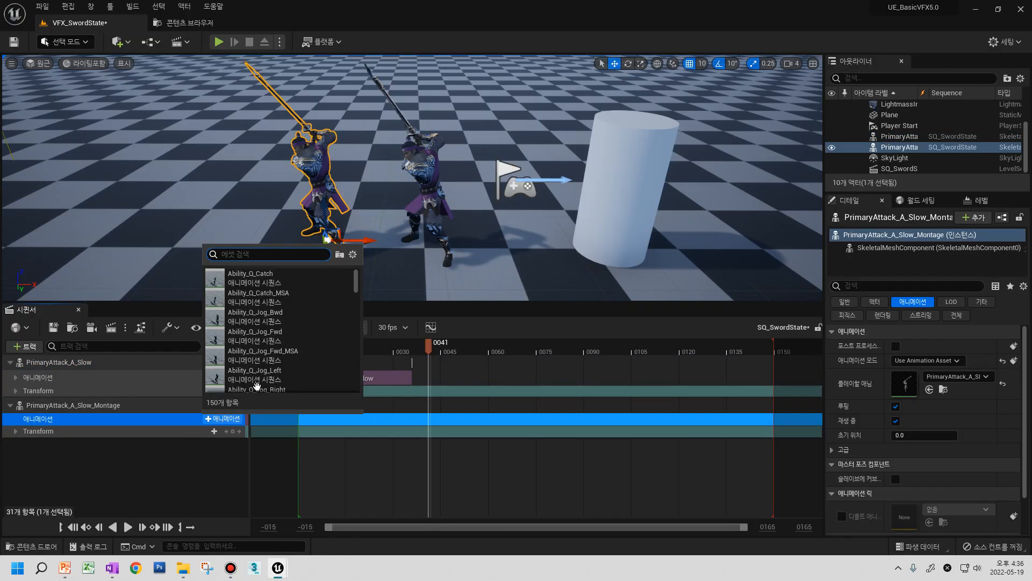
drag(357, 285, 355, 258)
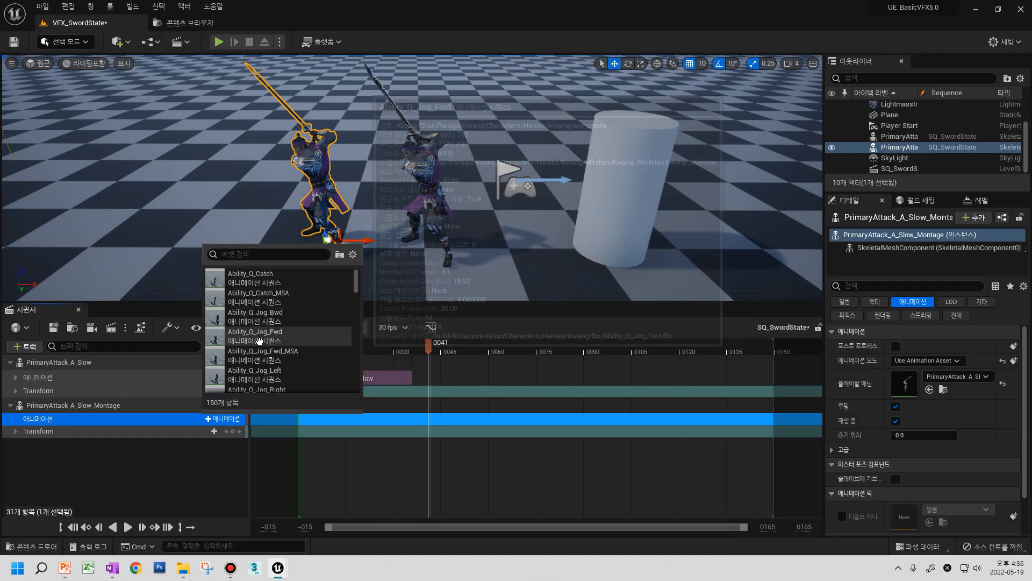
scroll(261, 354, down, 2)
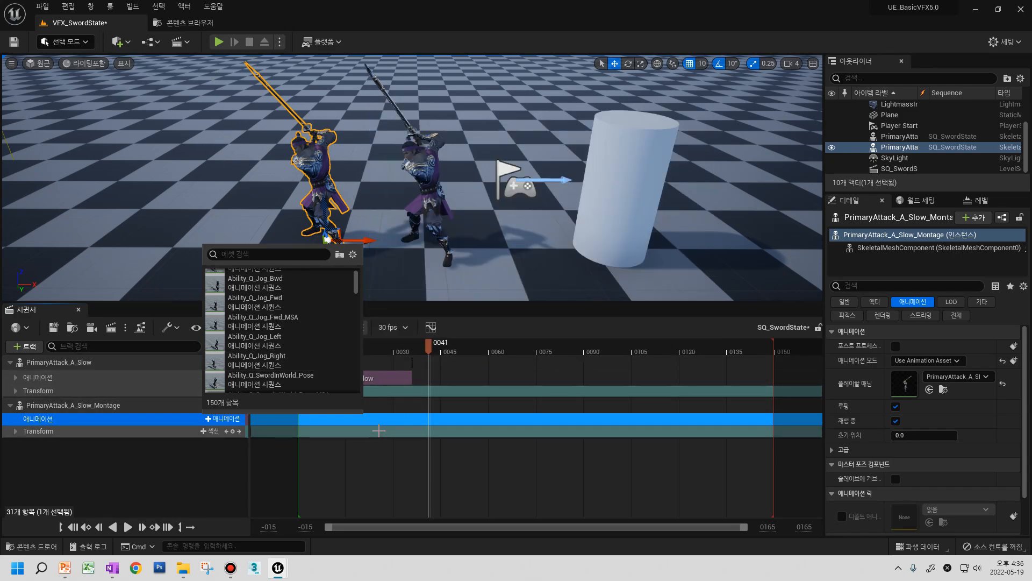
click(332, 439)
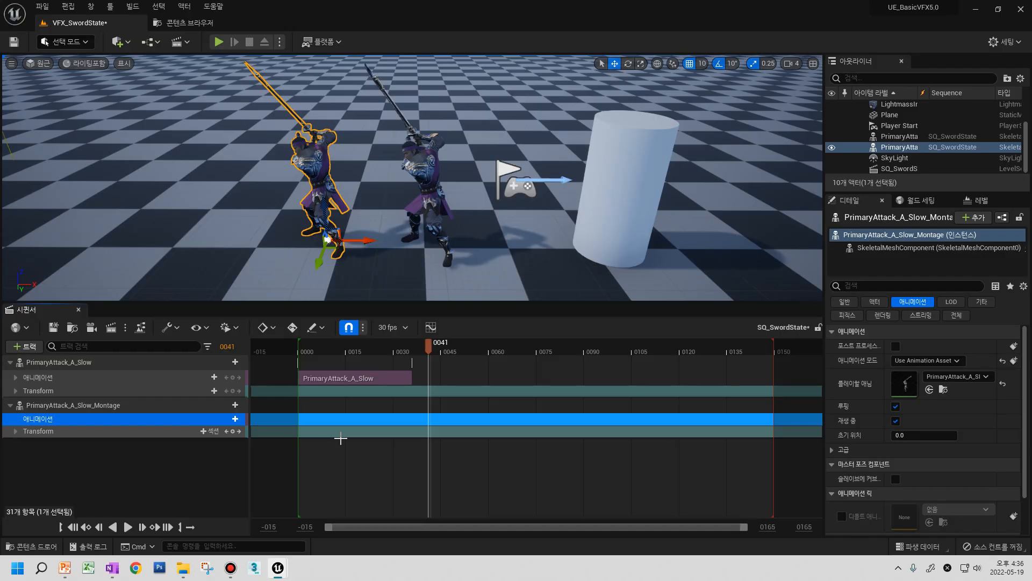
click(105, 406)
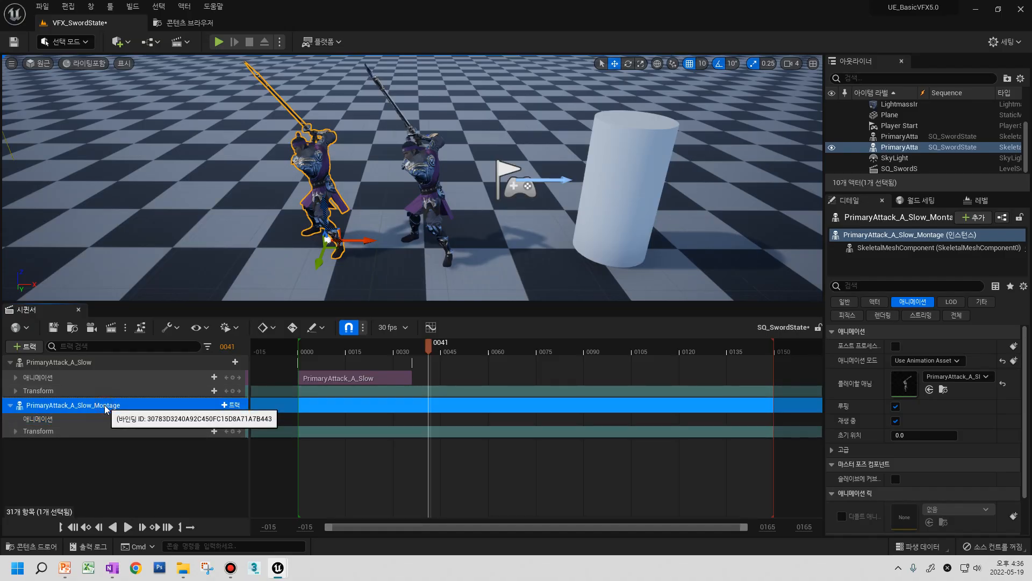
click(222, 419)
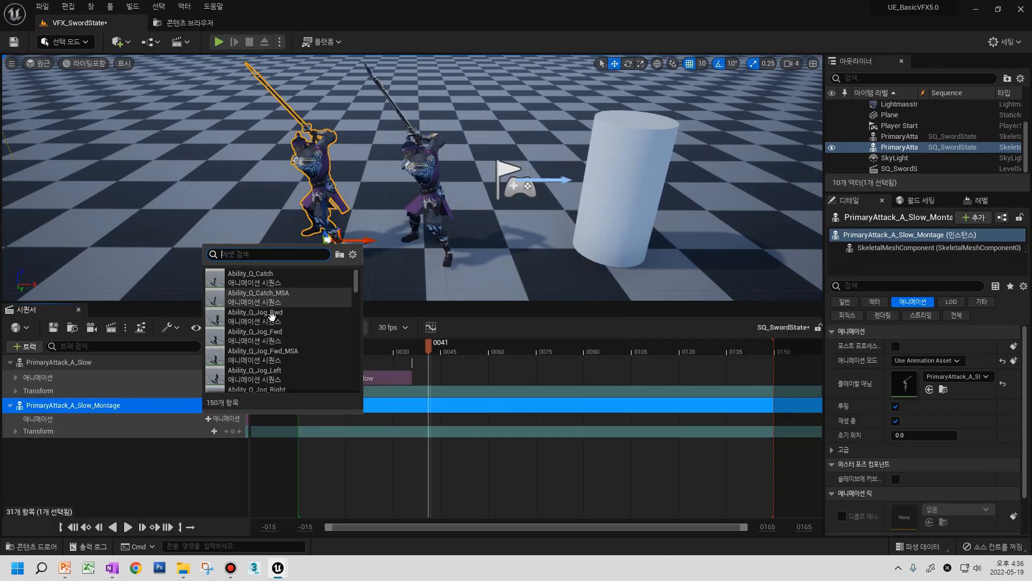
scroll(274, 323, down, 5)
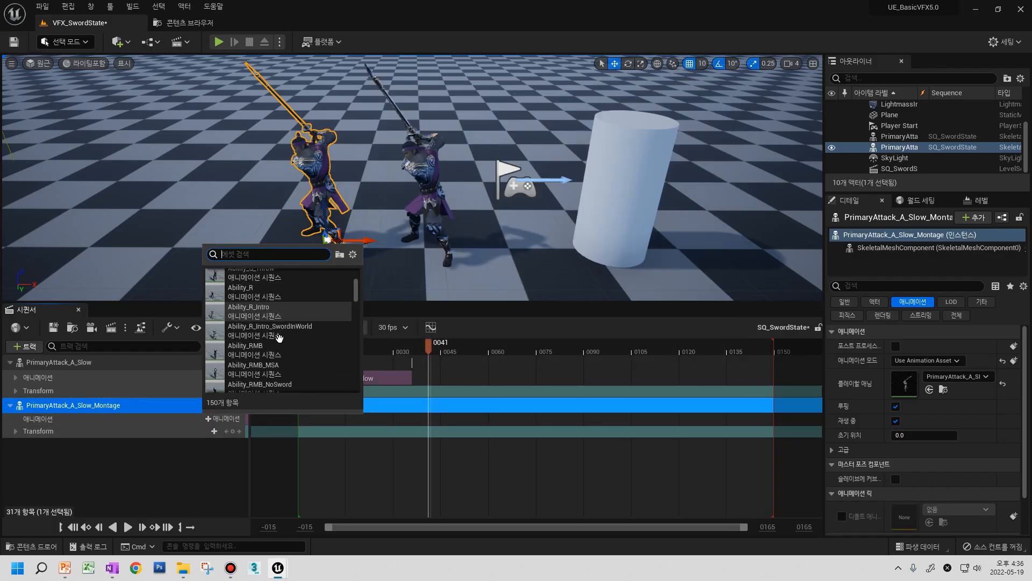
click(248, 380)
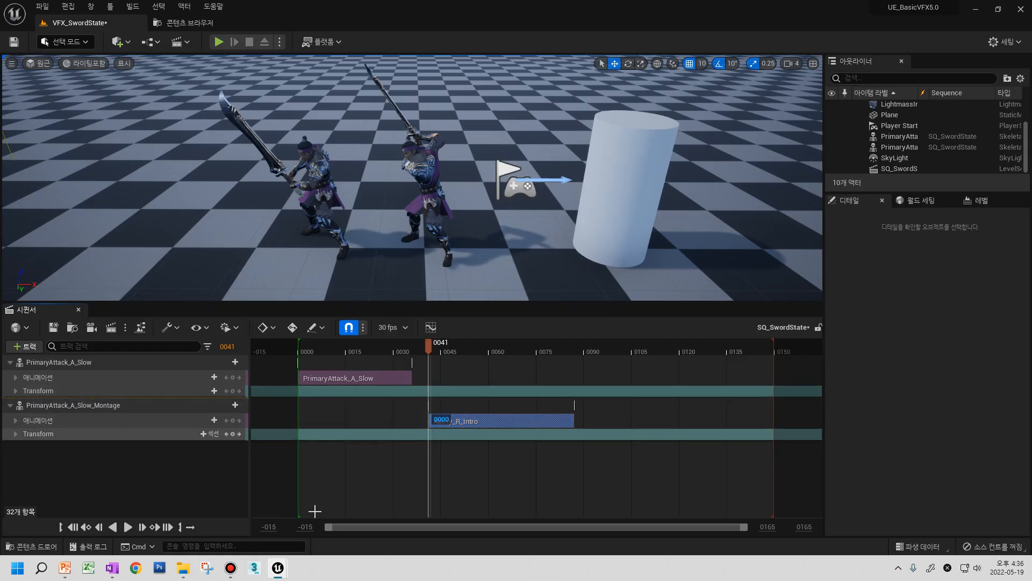
- Play the sequence from before frame 0 to preview the Ability_R_Intro clip, and pause near the clip's end
click(280, 352)
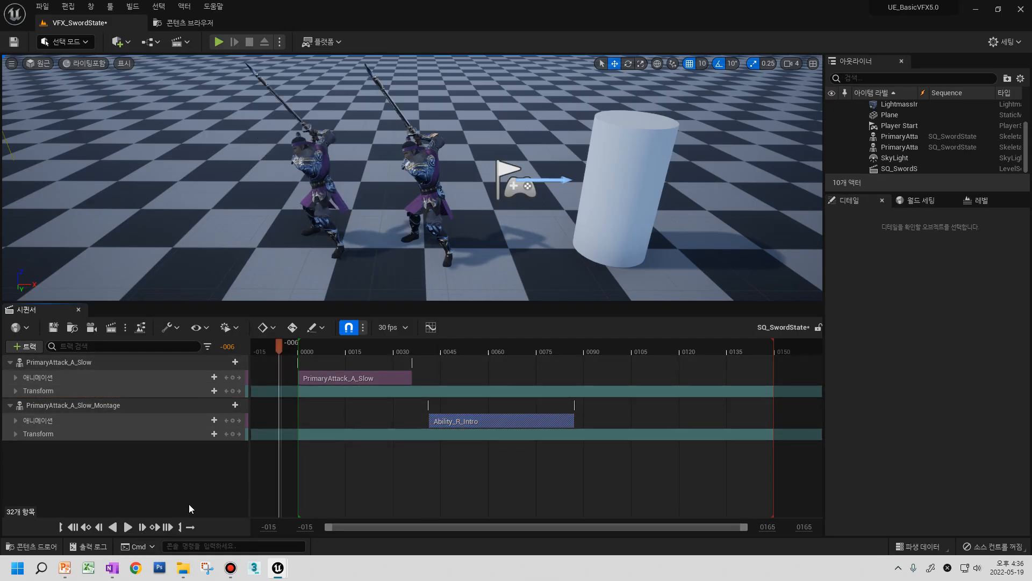
click(127, 527)
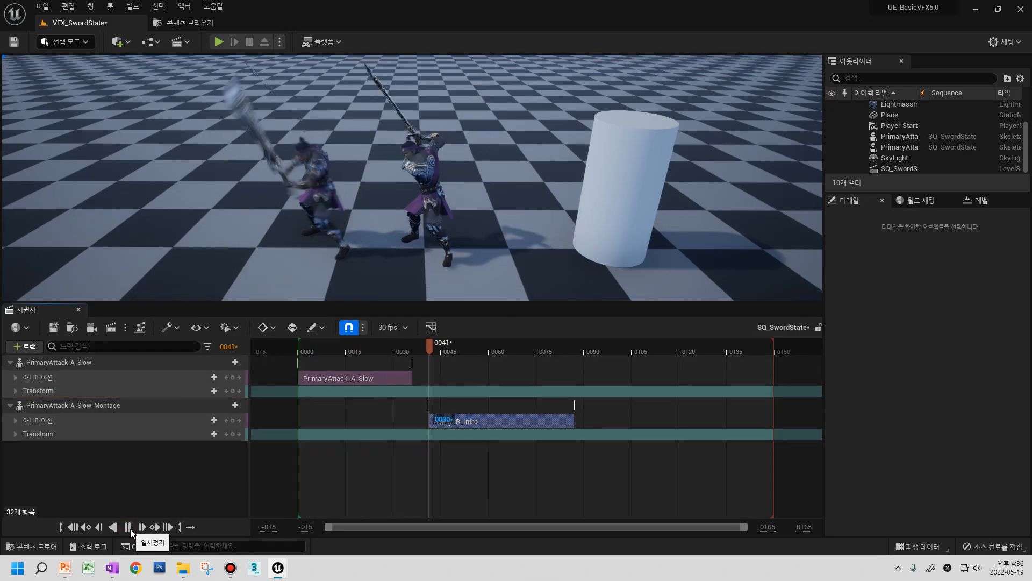
click(135, 527)
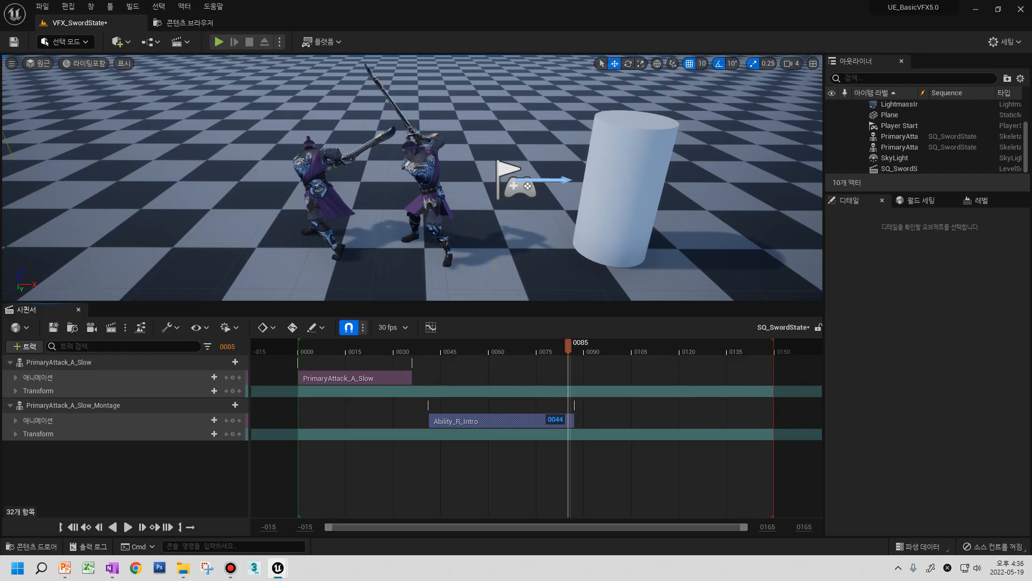
- Delete the PrimaryAttack_A_Slow_Montage and PrimaryAttack_A_Slow actor tracks from the SQ_SwordState sequence
click(95, 405)
key(Delete)
click(66, 362)
key(Delete)
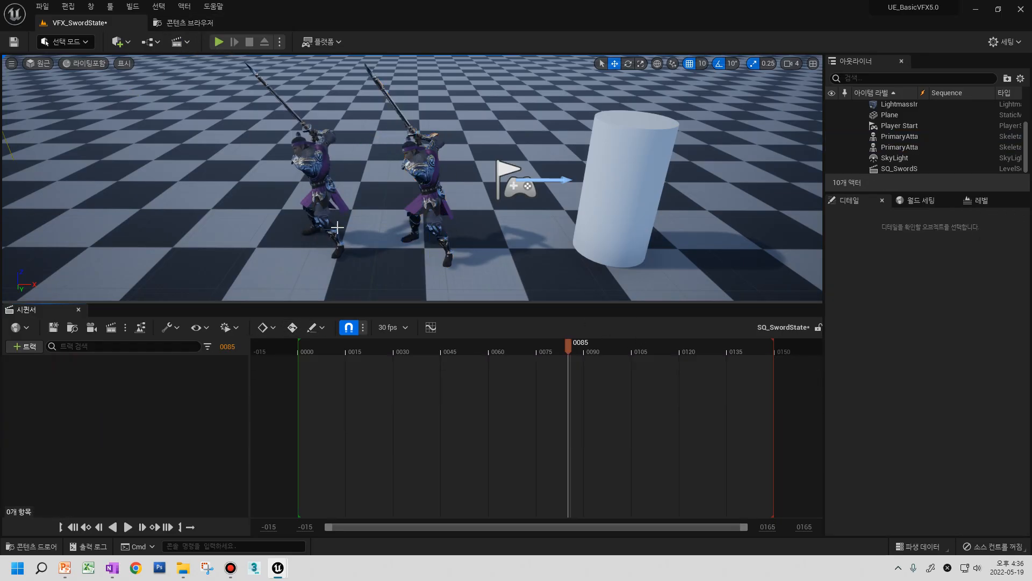
- Add the PrimaryAttack_A_Slow_Montage character from the level to the empty sequence and convert it to a spawnable
click(428, 183)
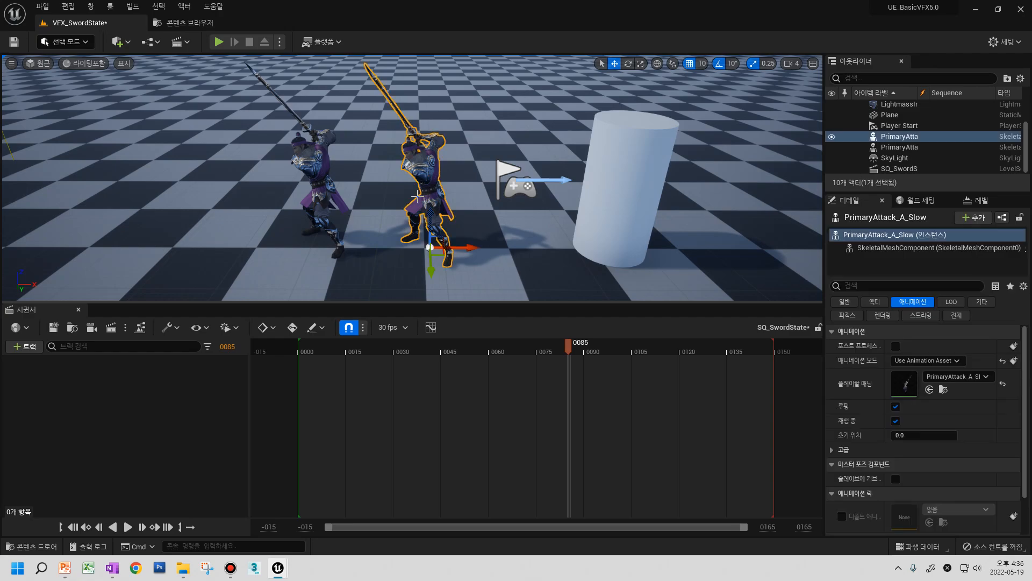
click(886, 148)
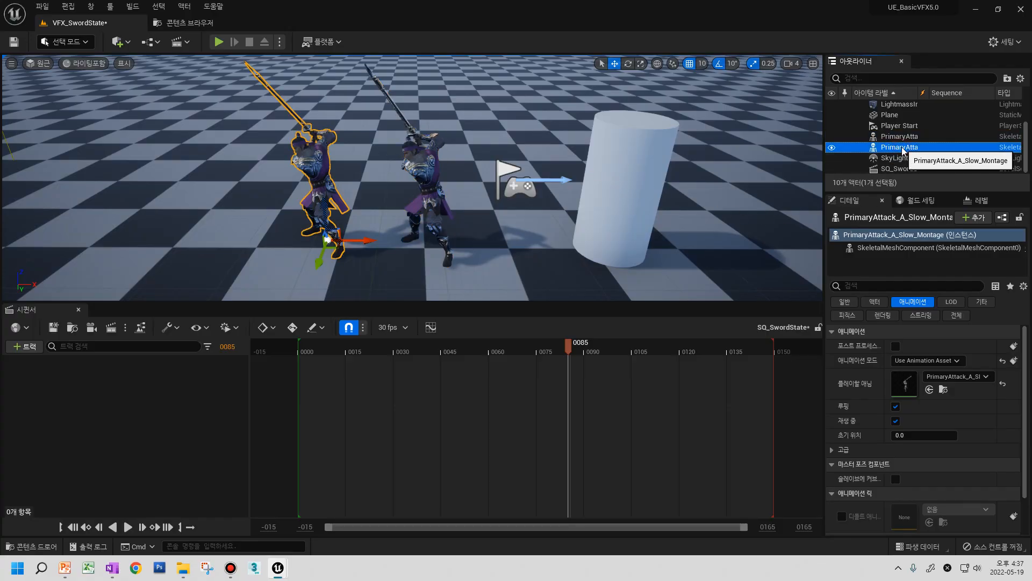
drag(828, 147, 87, 380)
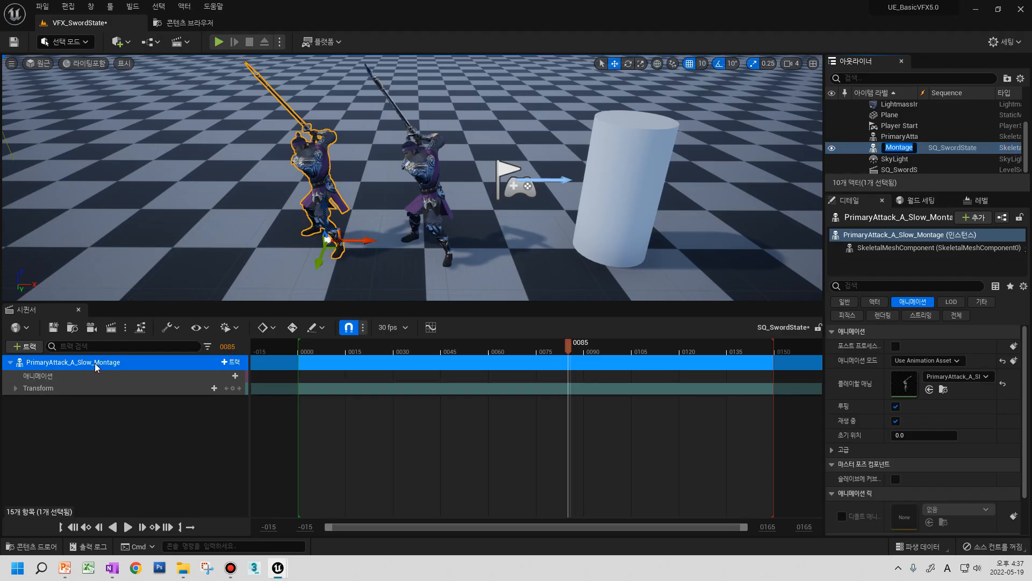
right_click(108, 365)
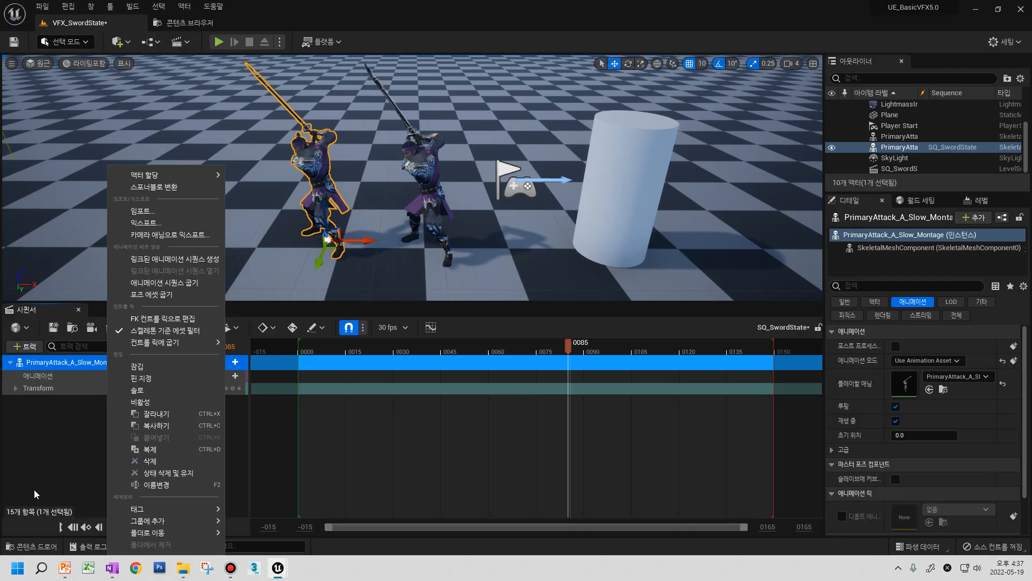
click(177, 186)
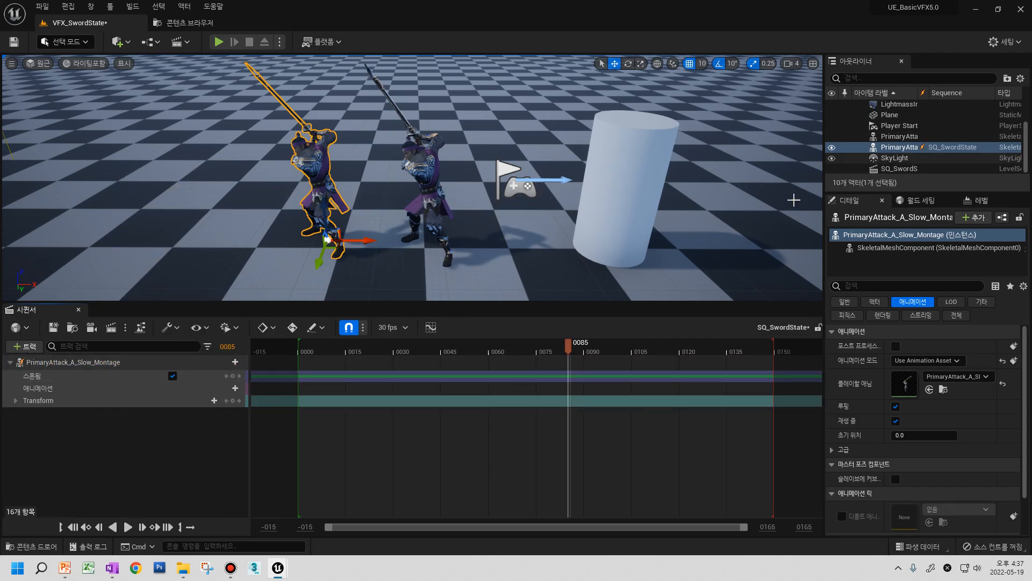
- Close the Sequencer to check the level without the spawnable character, and reopen the SQ_SwordState sequence
click(79, 310)
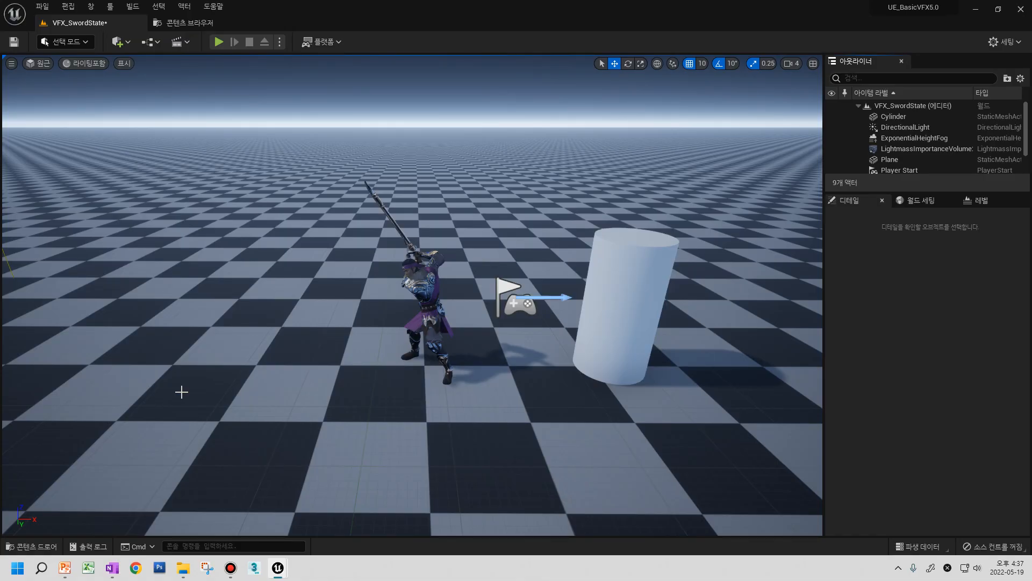
click(179, 42)
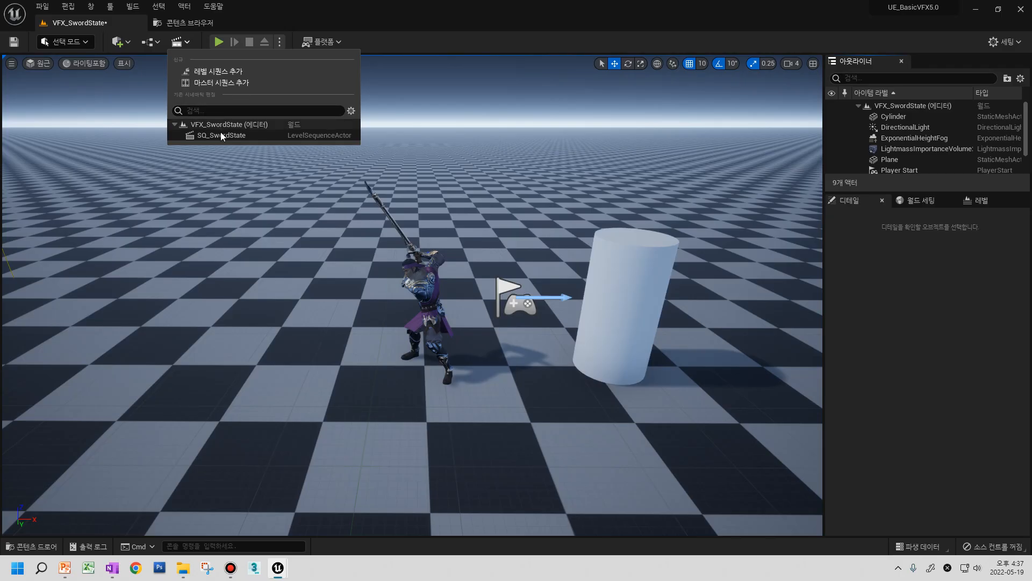
click(221, 134)
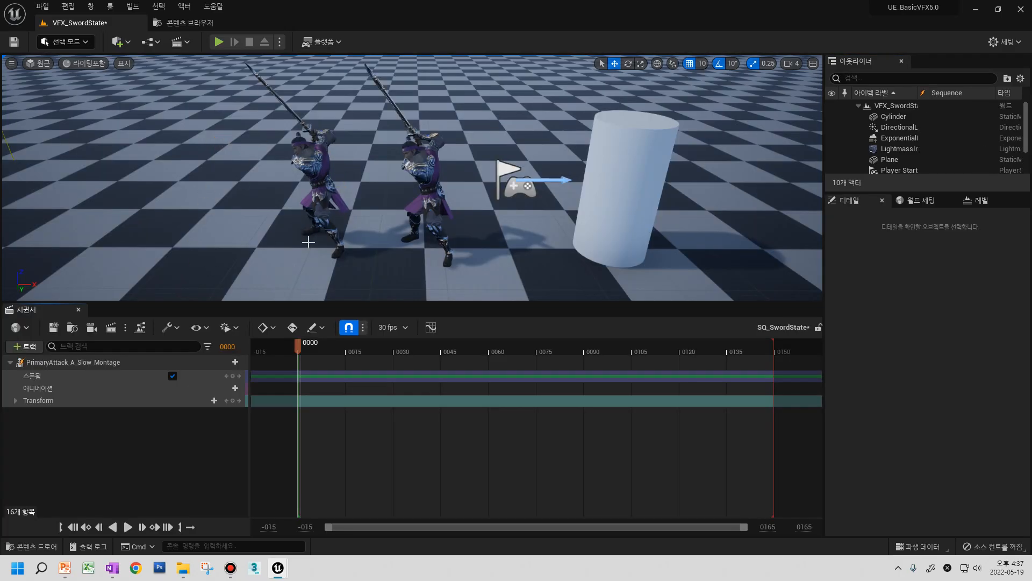
- Compare the level-placed PrimaryAttack_A_Slow character with the spawnable PrimaryAttack_A_Slow_Montage character by selecting each in turn
click(429, 180)
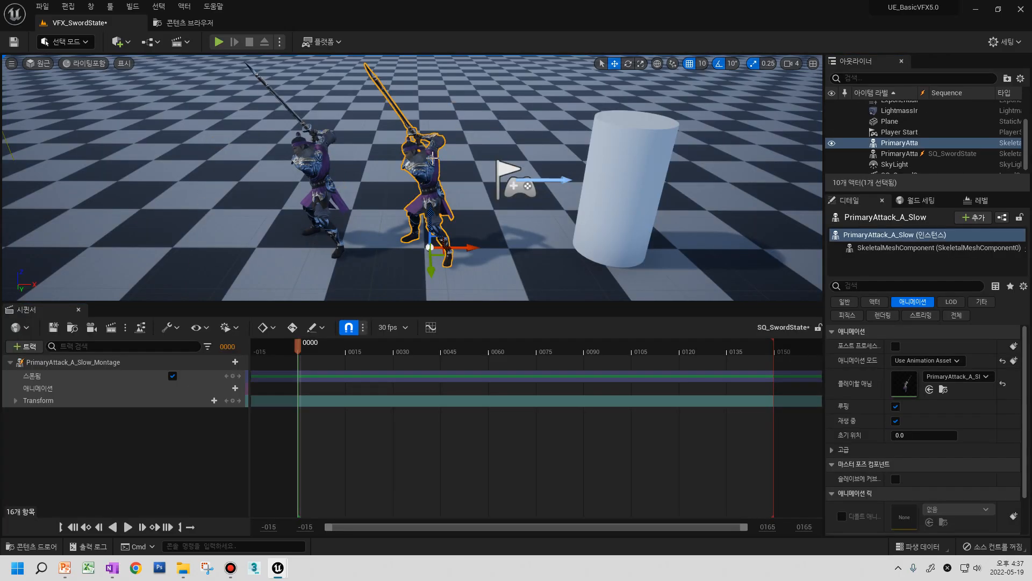
click(312, 167)
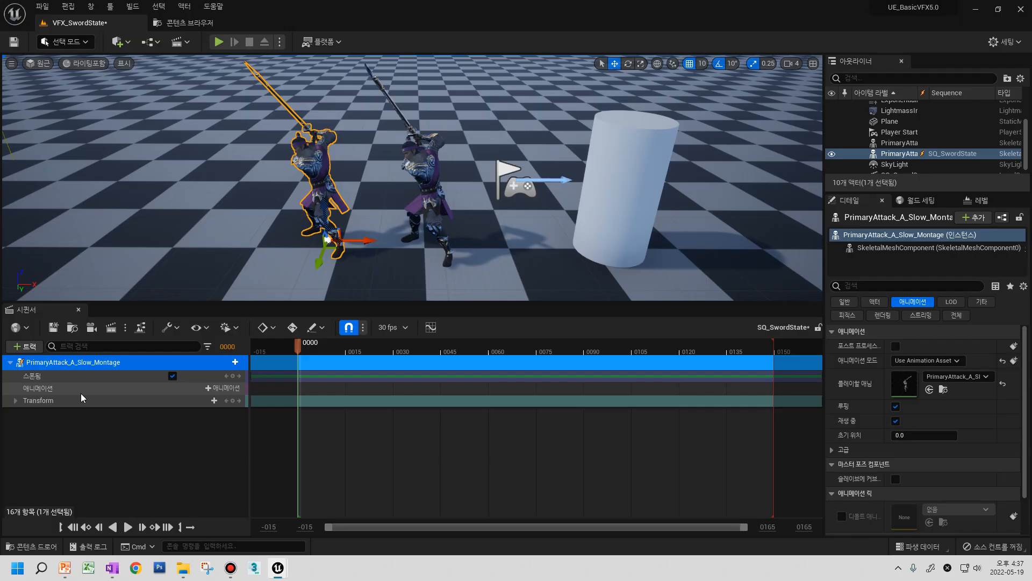
click(433, 182)
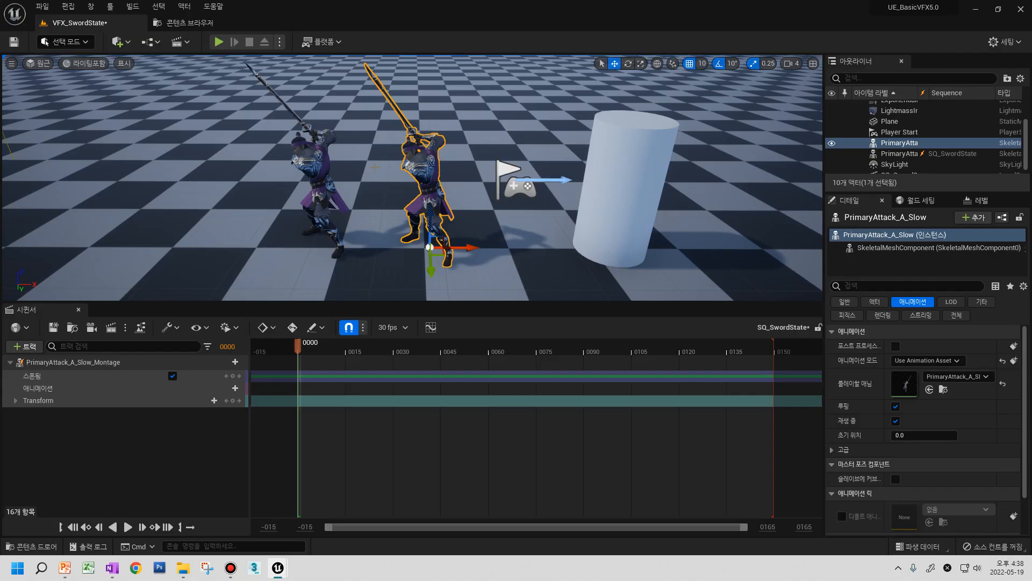
click(132, 365)
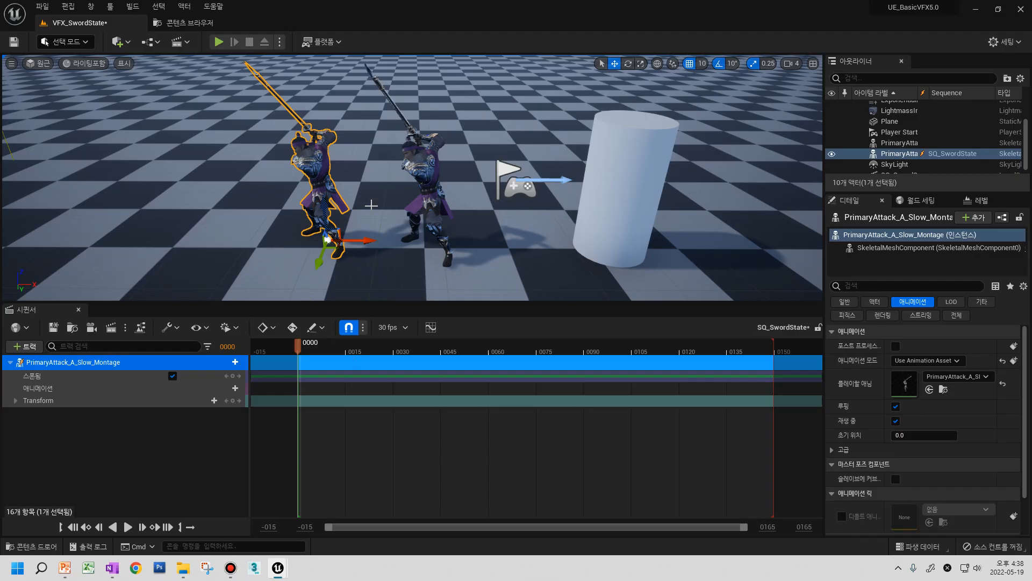
click(422, 197)
click(108, 362)
- Delete both sword characters from the level and remove the PrimaryAttack_A_Slow_Montage track from the sequence
click(428, 200)
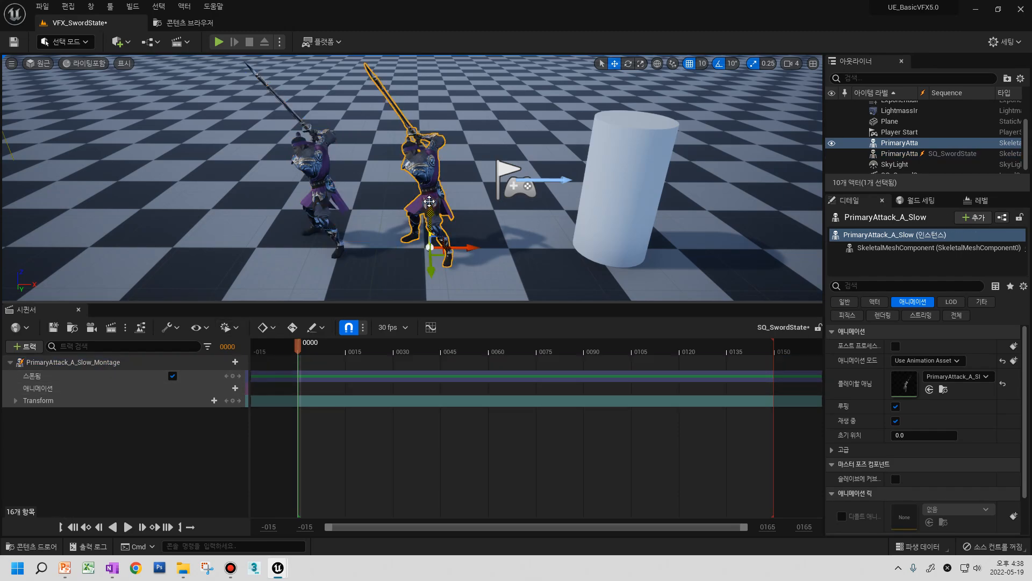
key(Delete)
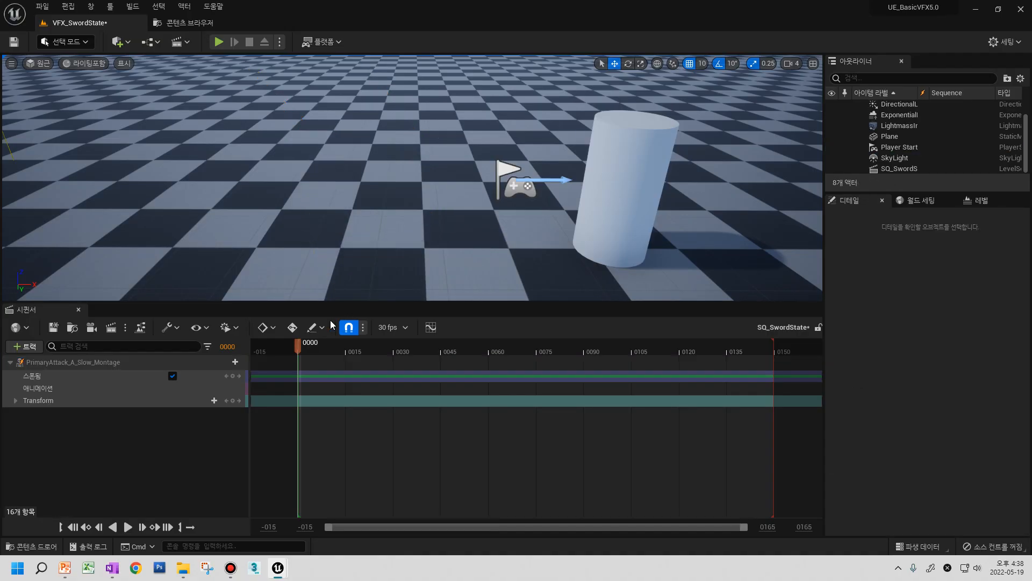
click(98, 364)
key(Delete)
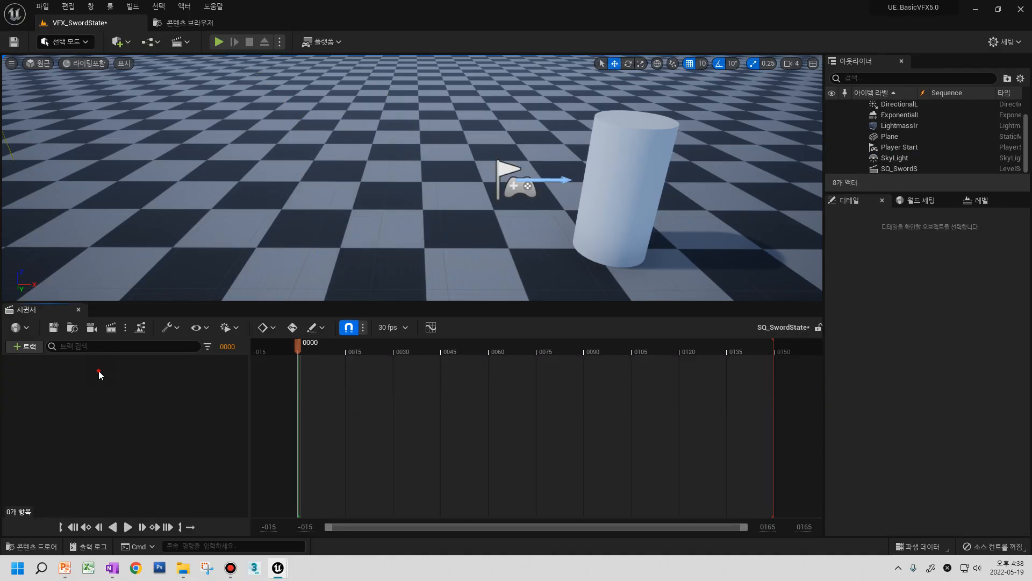
right_click(99, 370)
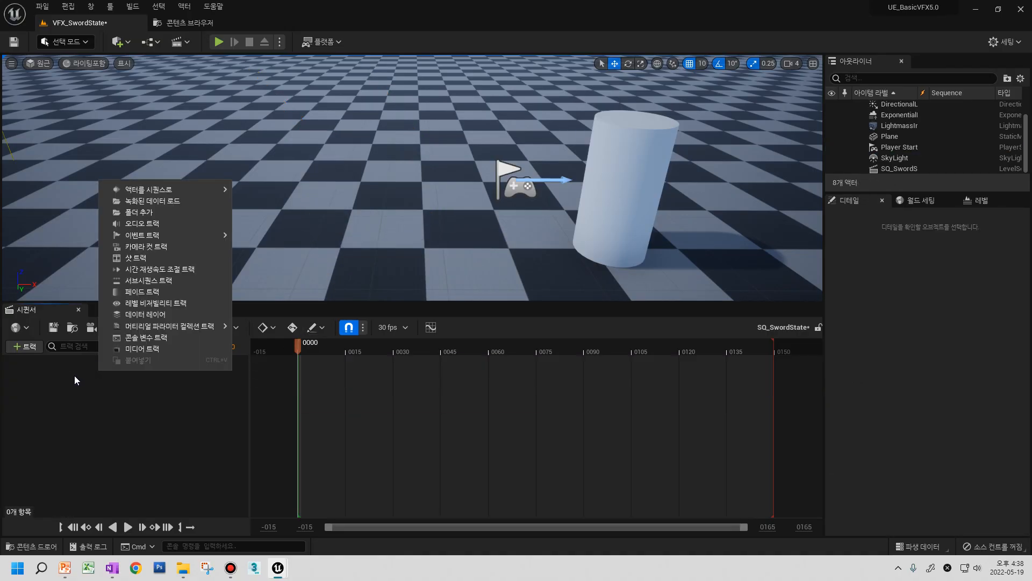
mouse_move(167, 190)
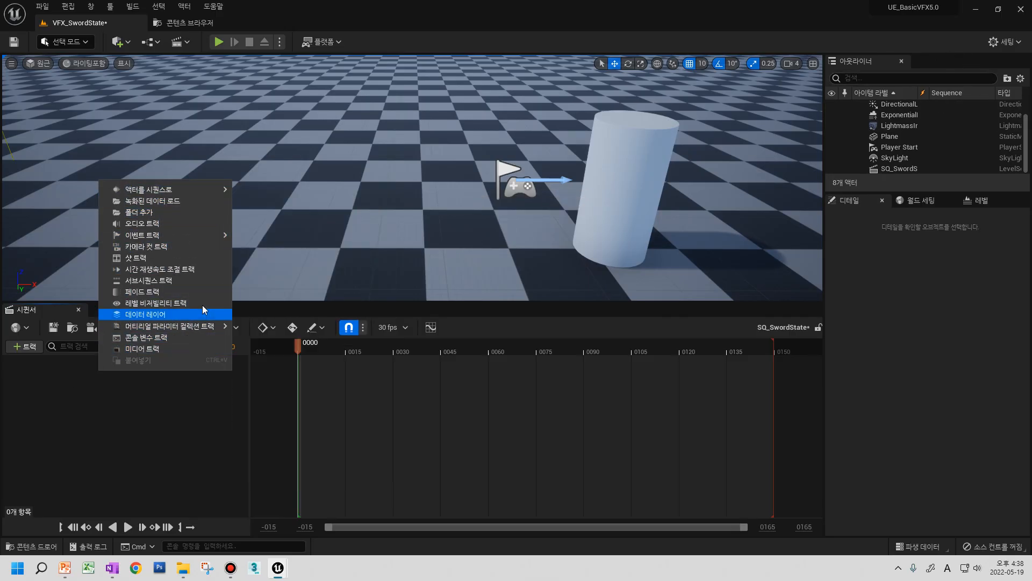
click(63, 379)
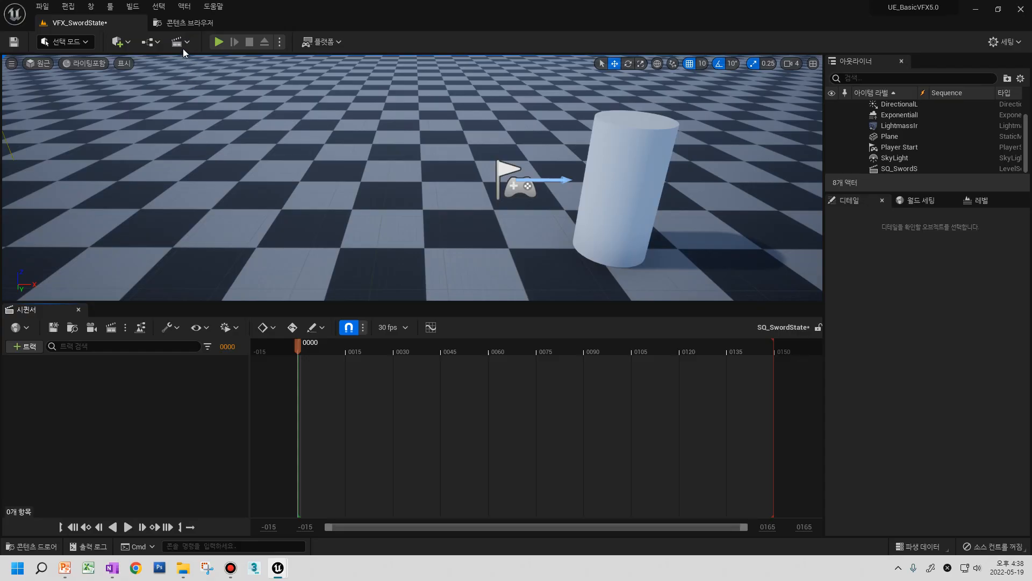
- Clear the asset search in the Kwang folder and look through the skeletal meshes in its Meshes folder
click(185, 23)
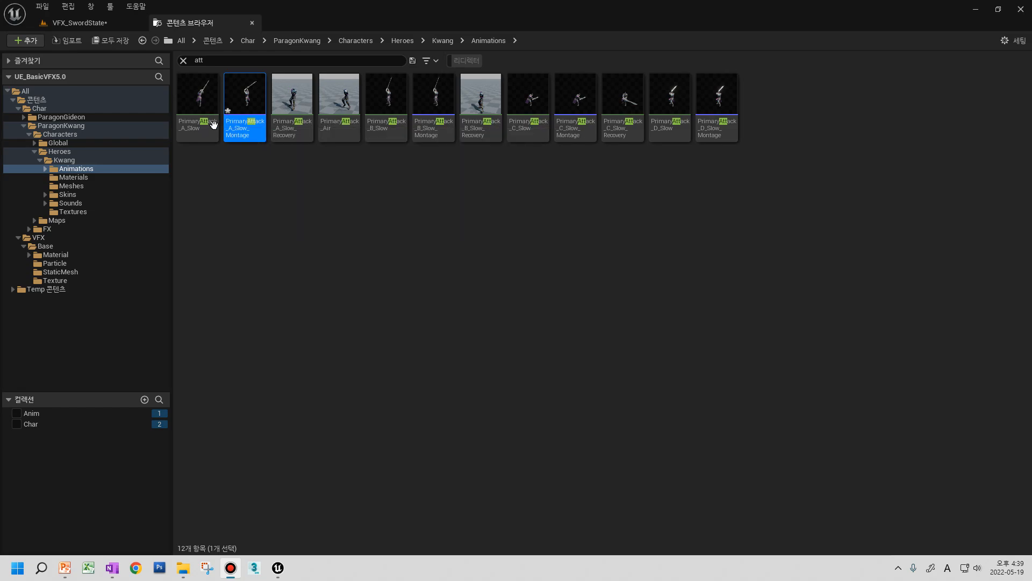
click(69, 160)
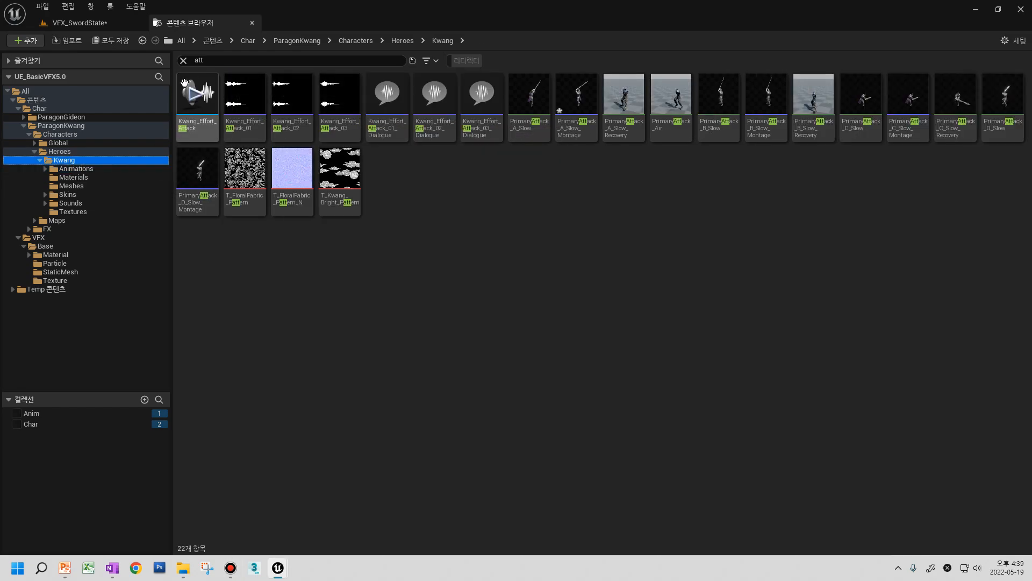
click(184, 62)
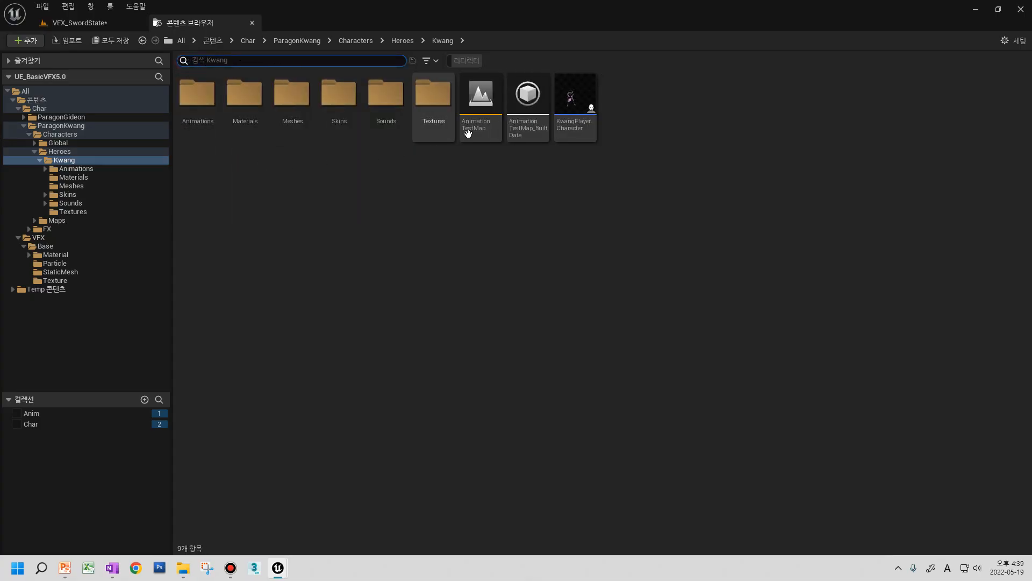
double_click(289, 114)
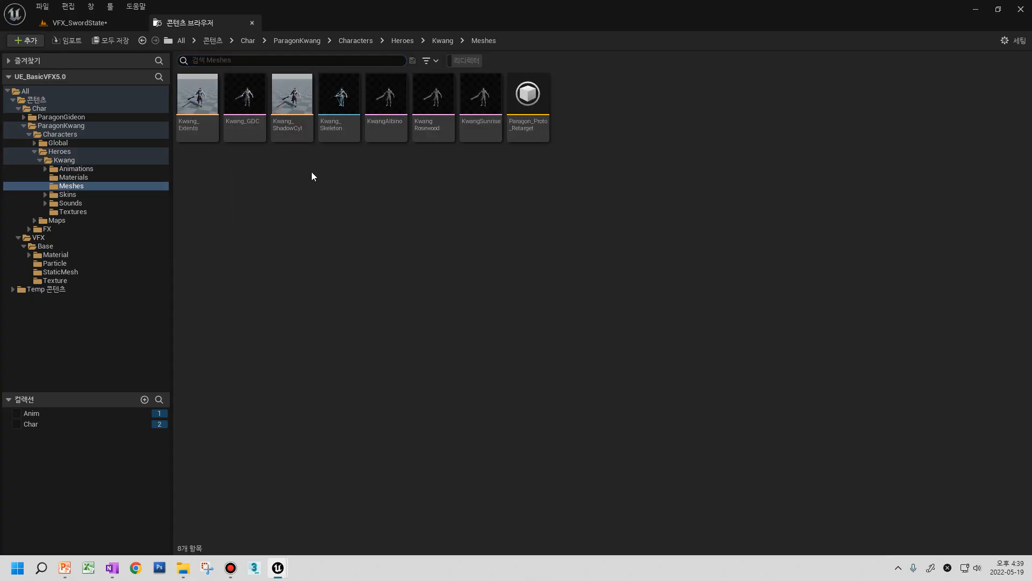
click(234, 132)
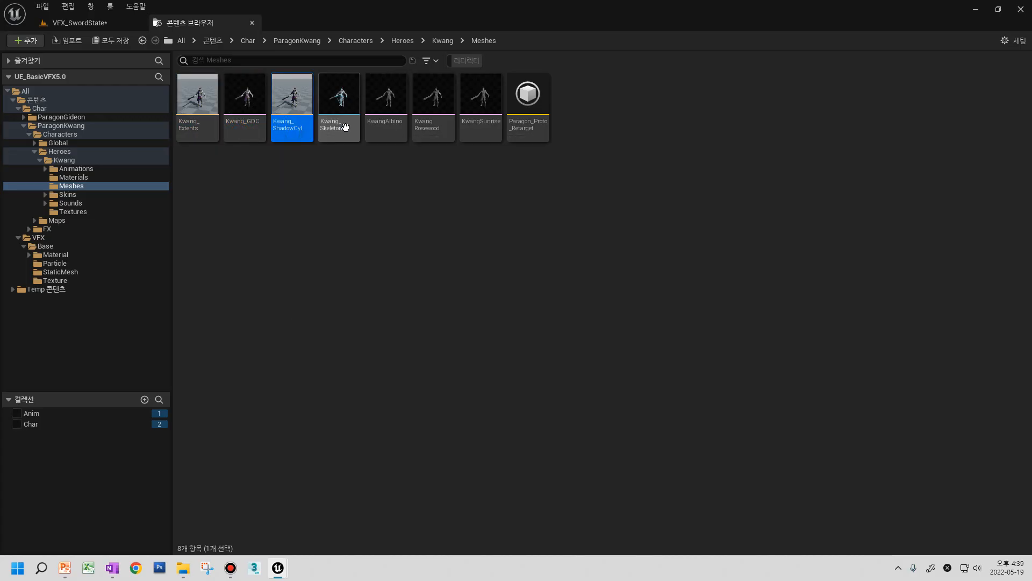
click(449, 128)
- Open the KwangPlayerCharacter blueprint and inspect its character mesh component in the preview
click(81, 159)
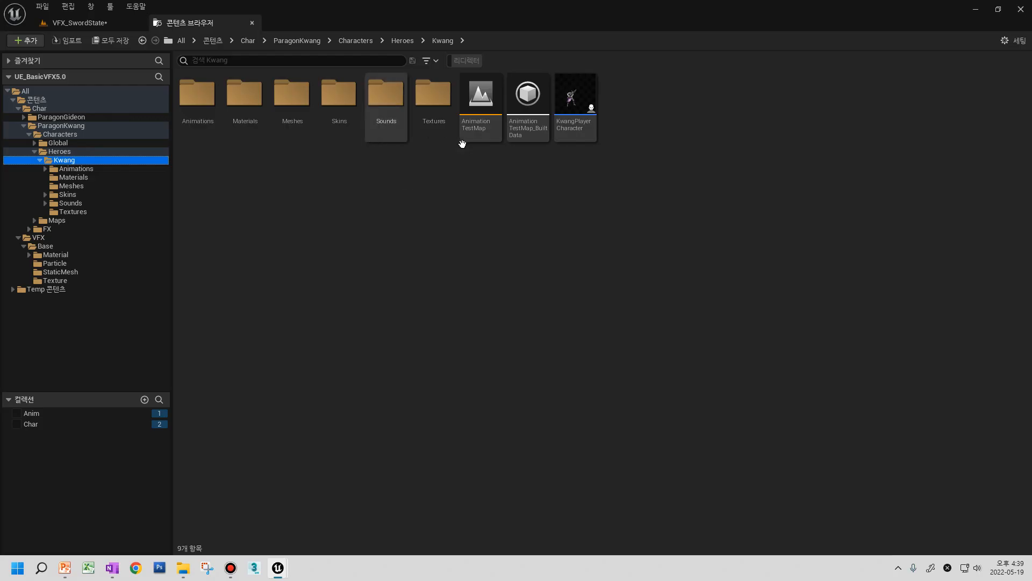
double_click(562, 136)
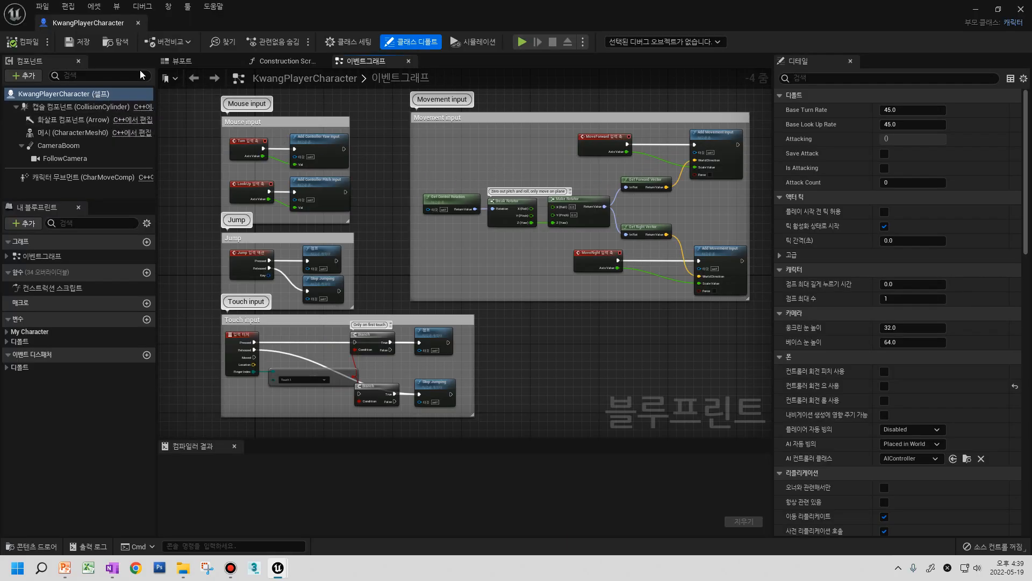
click(60, 133)
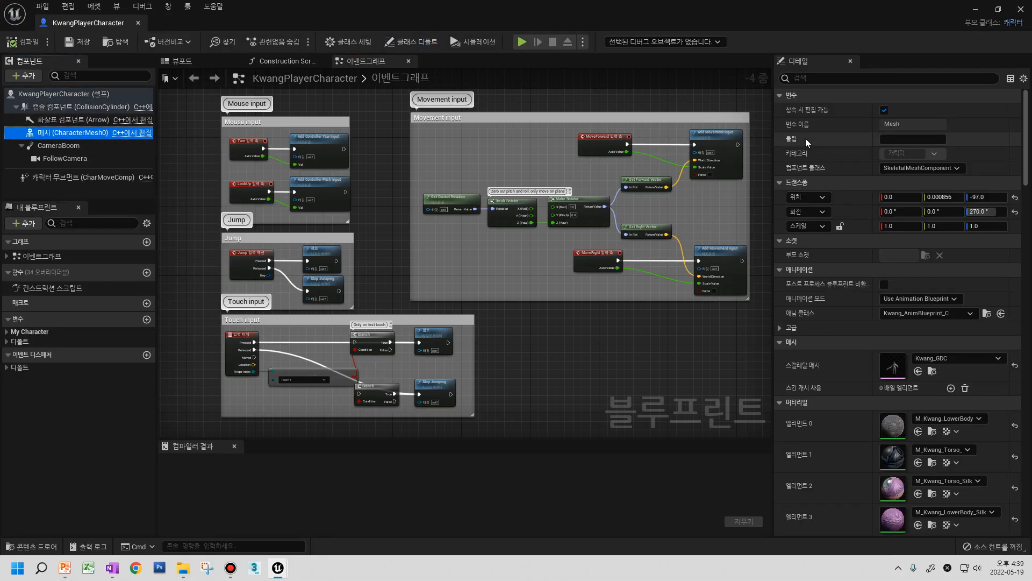
click(179, 61)
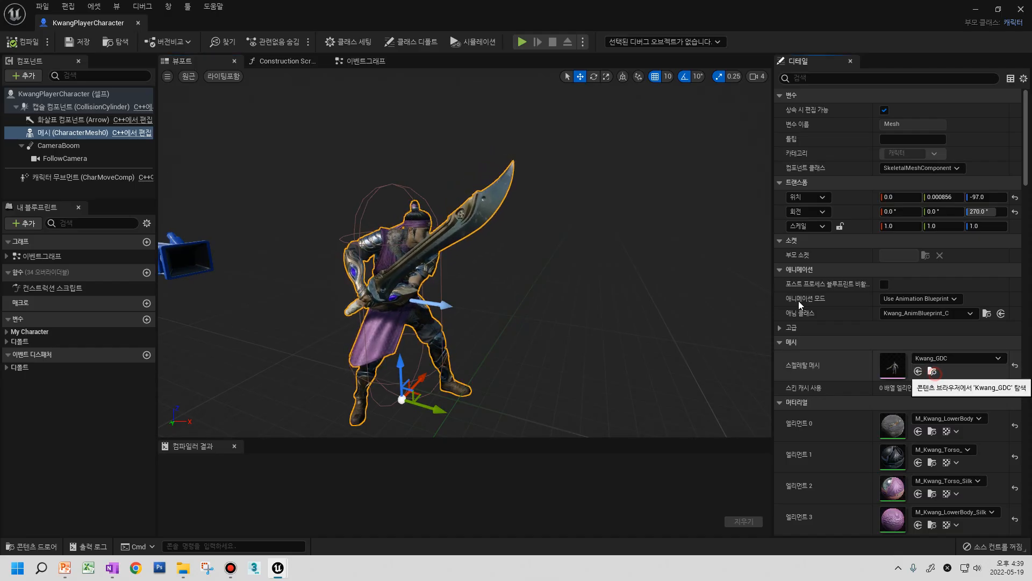
- Locate the blueprint's Kwang_GDC skeletal mesh among the project assets and add it to the SQ_SwordState sequence
click(936, 376)
drag(157, 96, 437, 23)
click(191, 26)
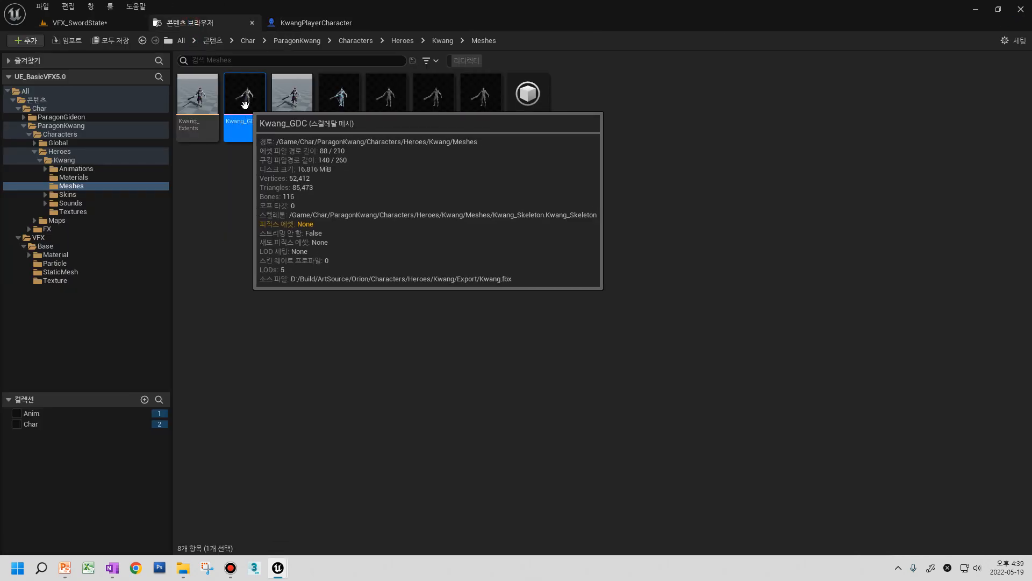
drag(243, 106, 150, 376)
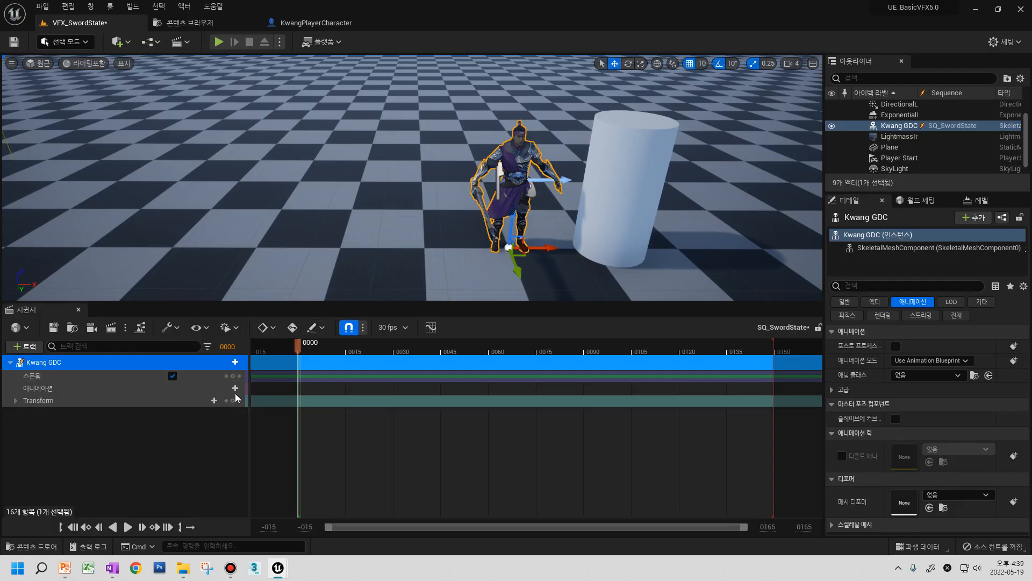
- Add the Jog_Bwd_CircleRight animation from Kwang's Animations folder to the Kwang GDC track, starting at frame 0
click(188, 23)
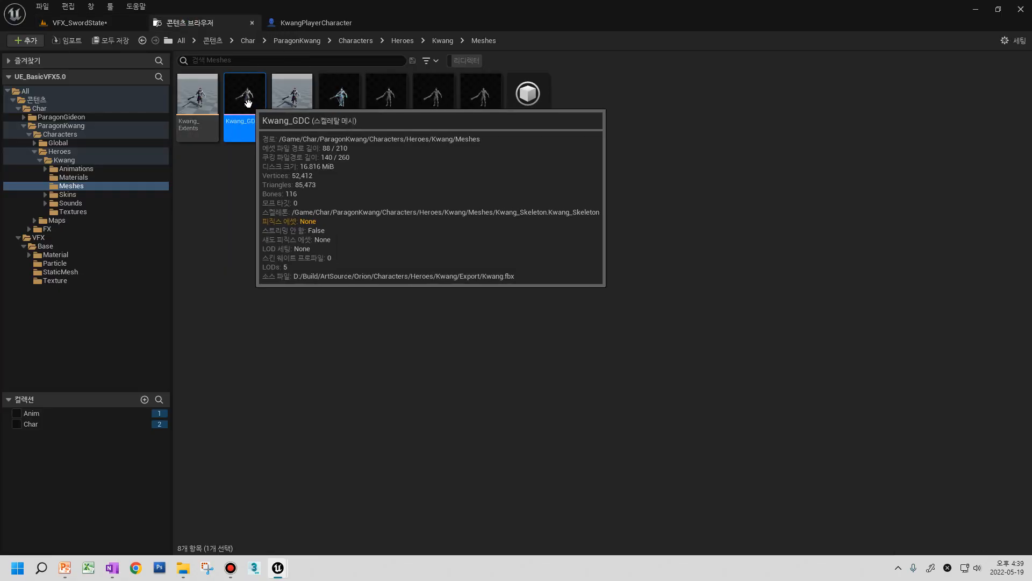
click(78, 168)
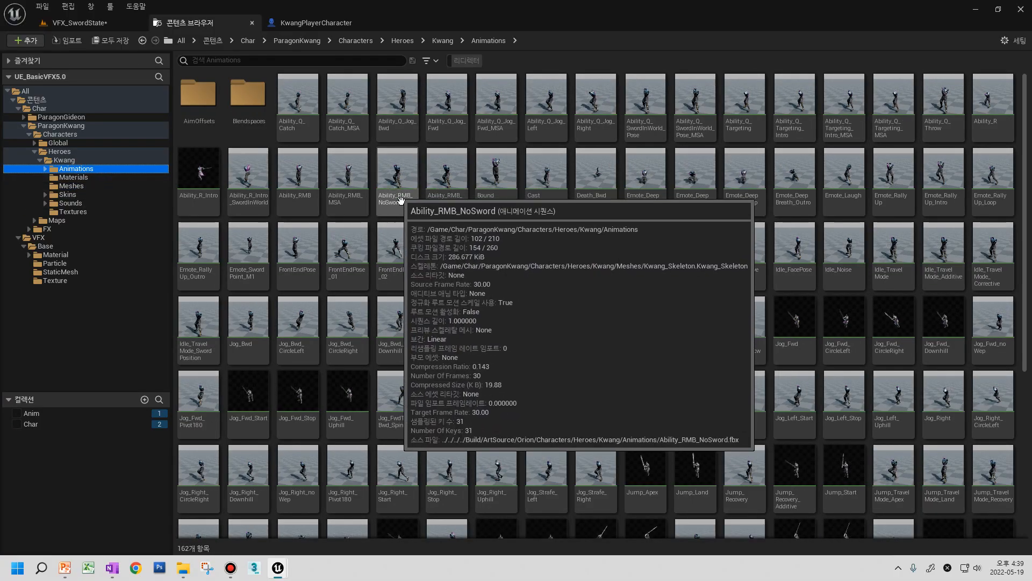
drag(347, 323, 185, 198)
drag(191, 273, 148, 447)
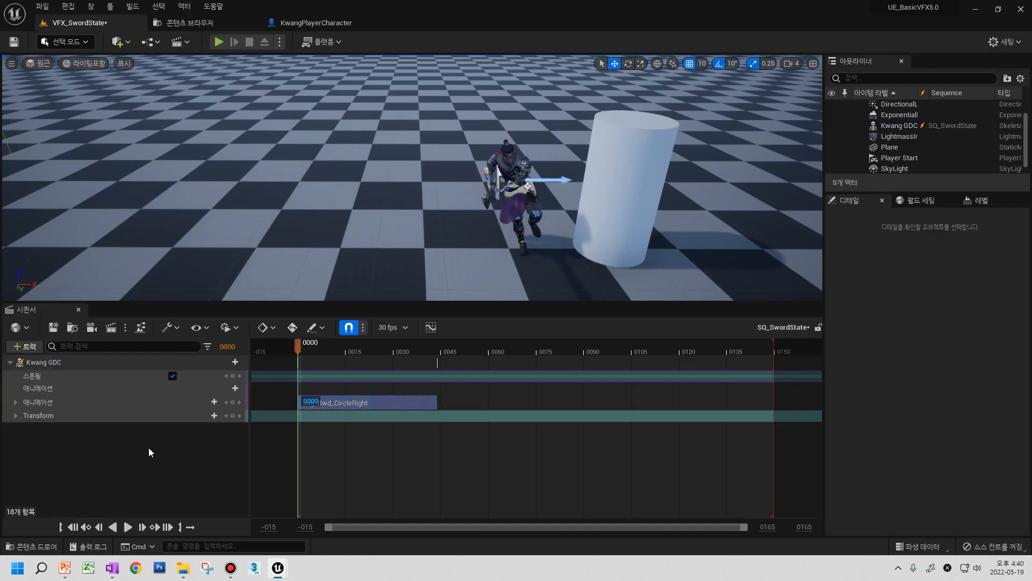
- Delete the Kwang GDC track with its animation from the sequence
click(334, 403)
click(49, 363)
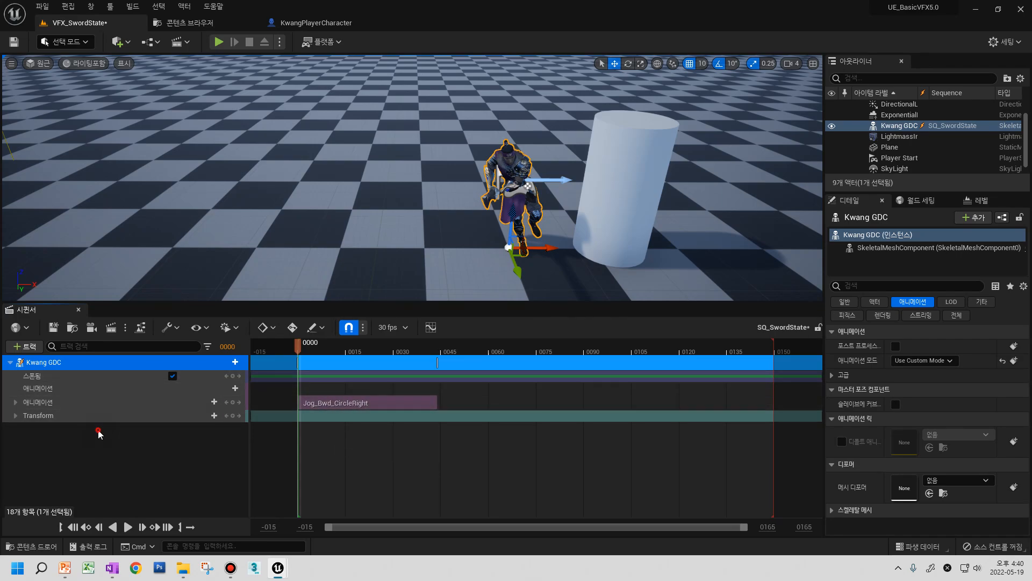
key(Delete)
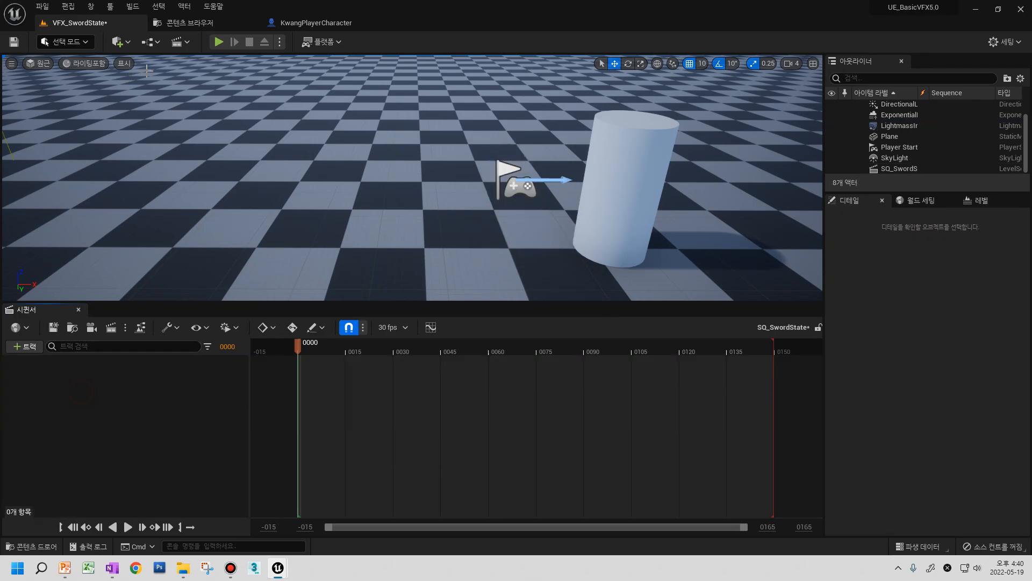
- Add the Jog_Bwd_CircleRight animation asset directly to the empty sequence and set the playhead to frame -002
click(188, 22)
drag(352, 313, 86, 407)
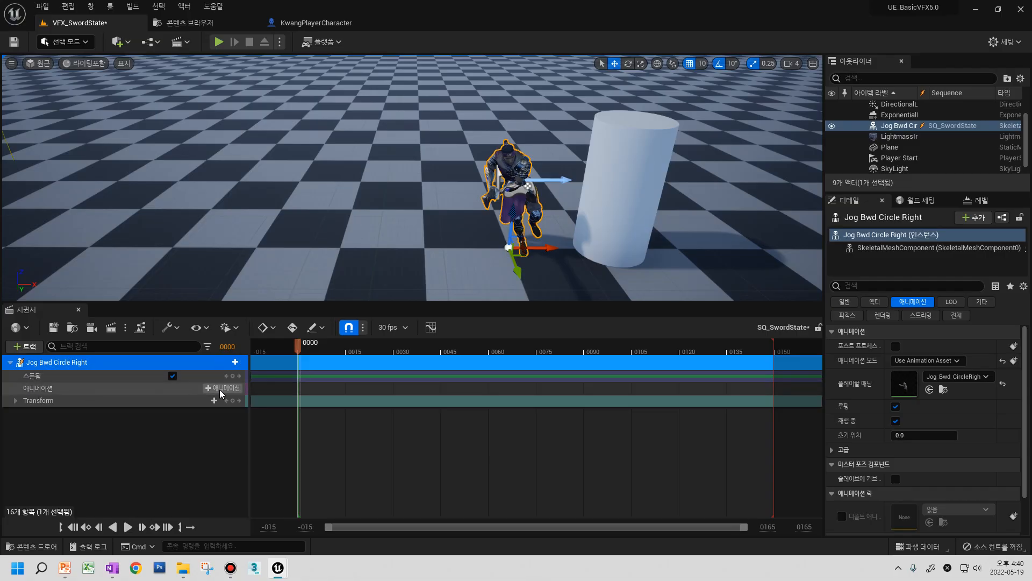
mouse_move(298, 346)
mouse_down()
mouse_move(408, 347)
mouse_move(293, 345)
mouse_up()
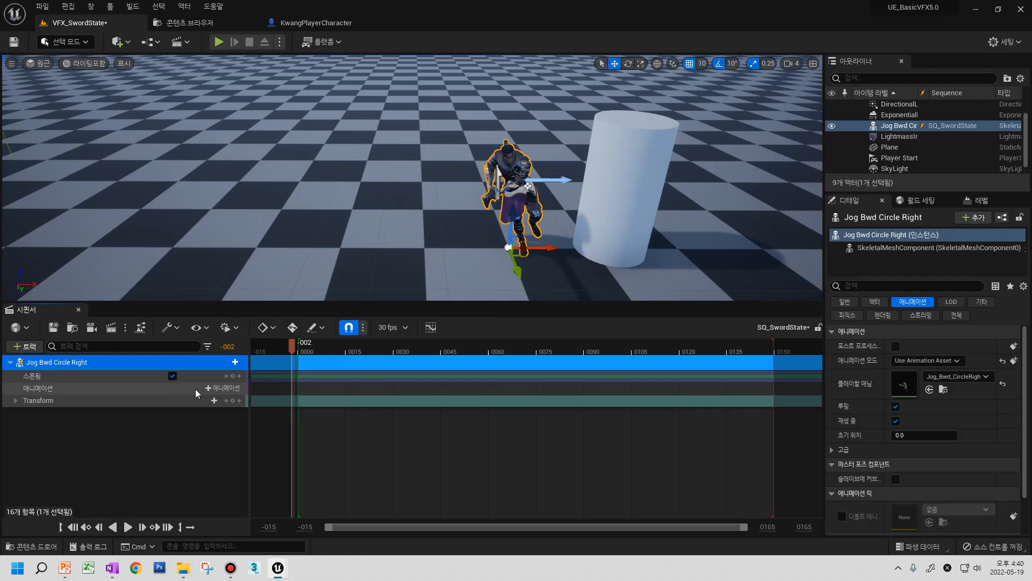
- Rename the Jog Bwd Circle Right track as SwordStateBlot
right_click(58, 365)
click(41, 369)
double_click(40, 367)
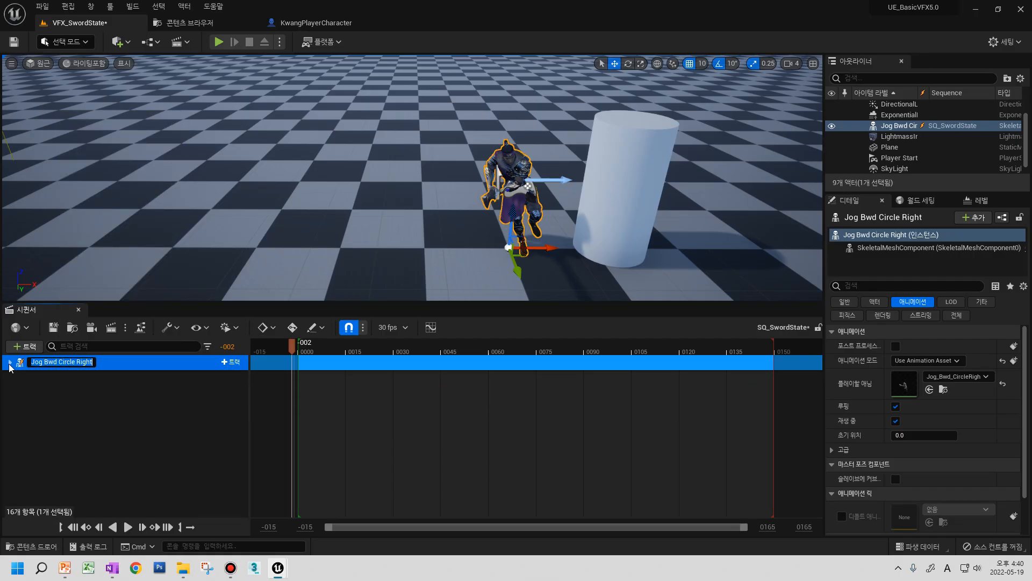
text(S)
key(Return)
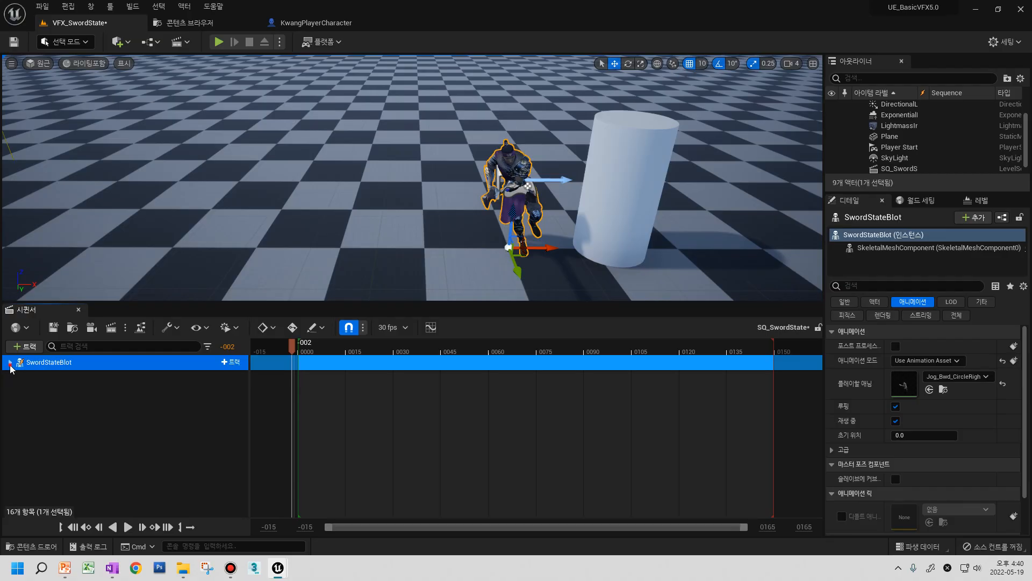
- Expand the character track and rename it as SwordStateAnim
click(10, 363)
double_click(62, 364)
drag(61, 364, 94, 364)
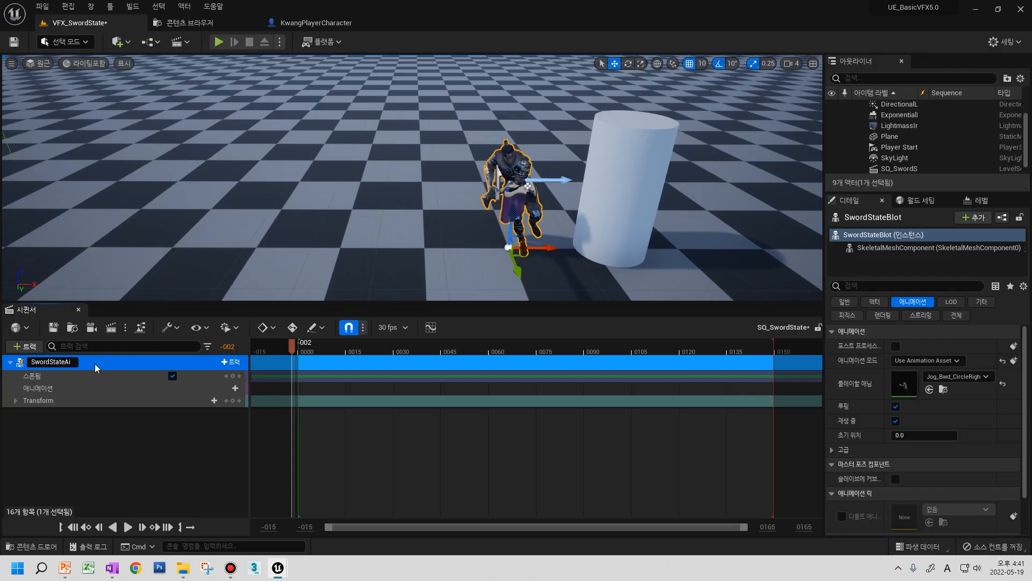
key(Return)
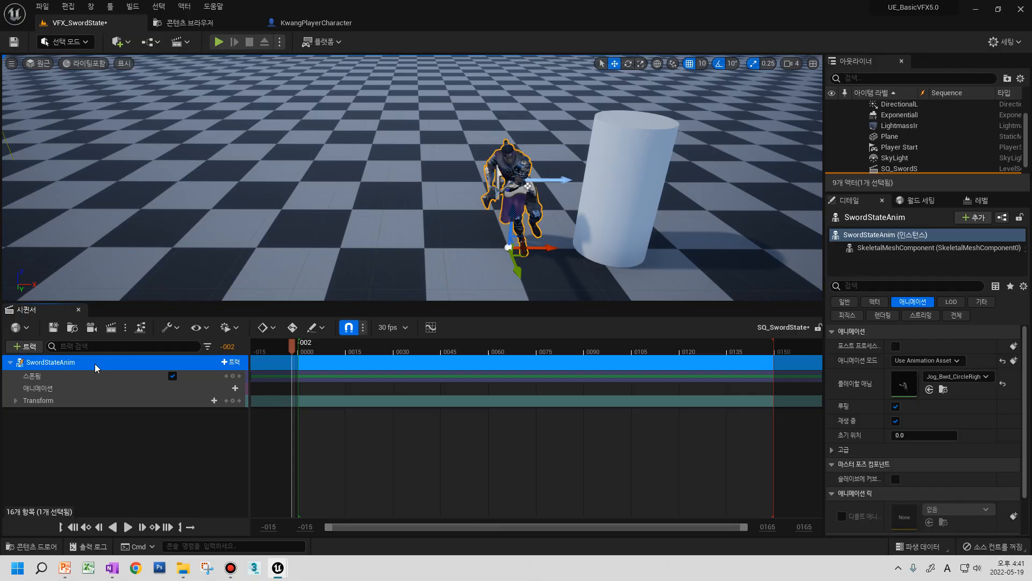
key(alt+Tab)
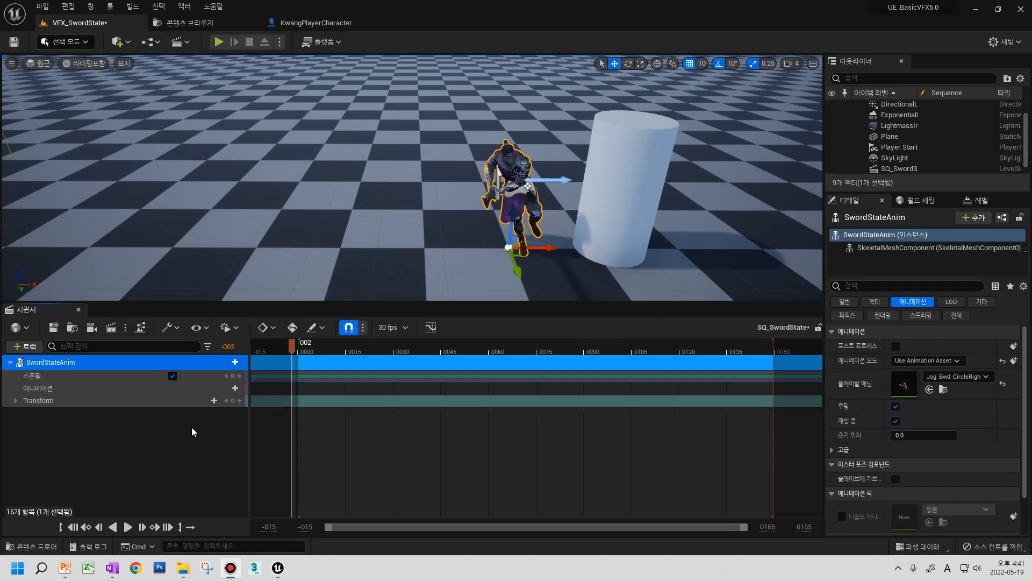
click(223, 388)
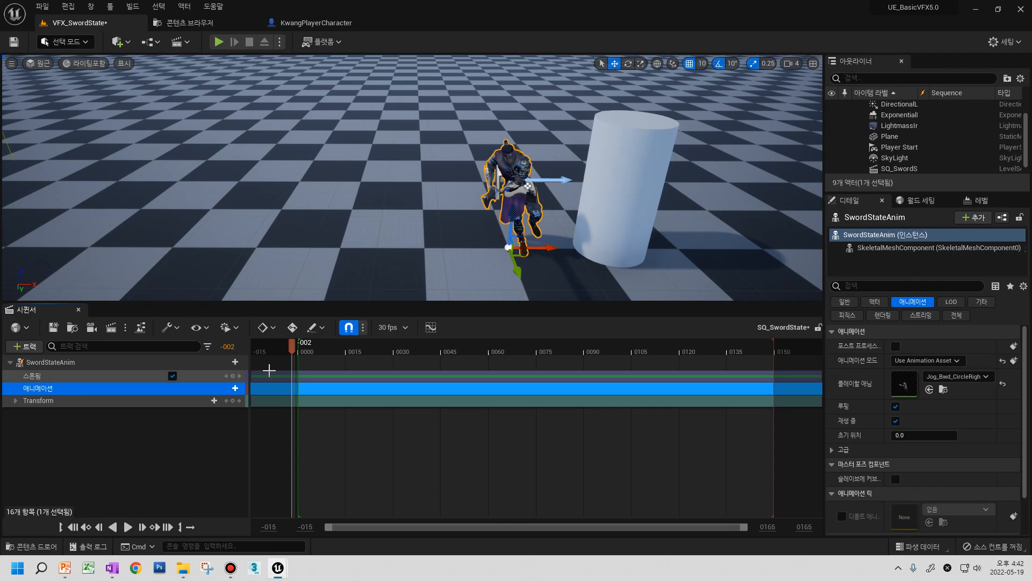
click(82, 376)
click(101, 389)
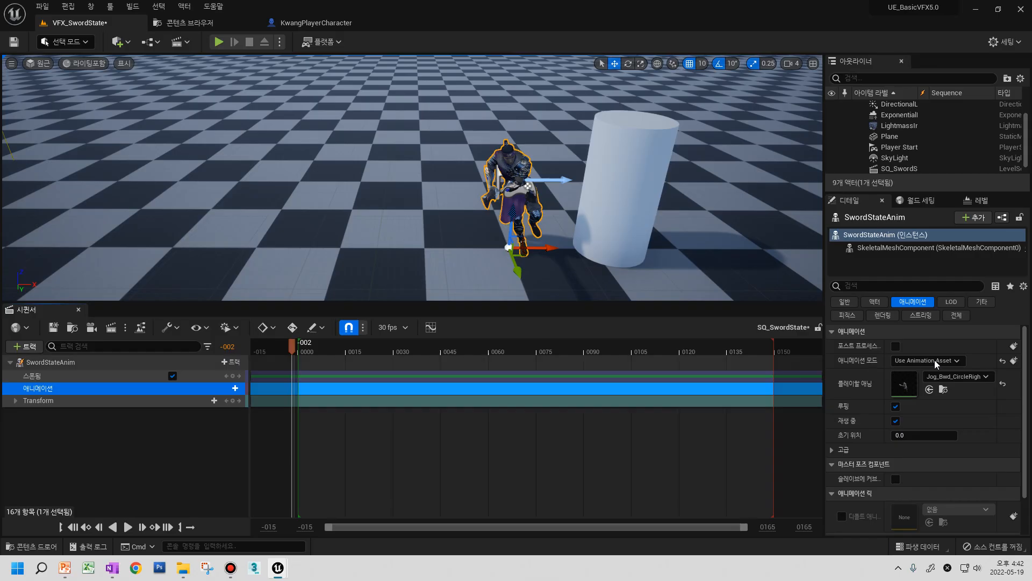
- Search Kwang's Animations folder for emote_s and open the Emote_SwordPoint_M1 animation
click(942, 389)
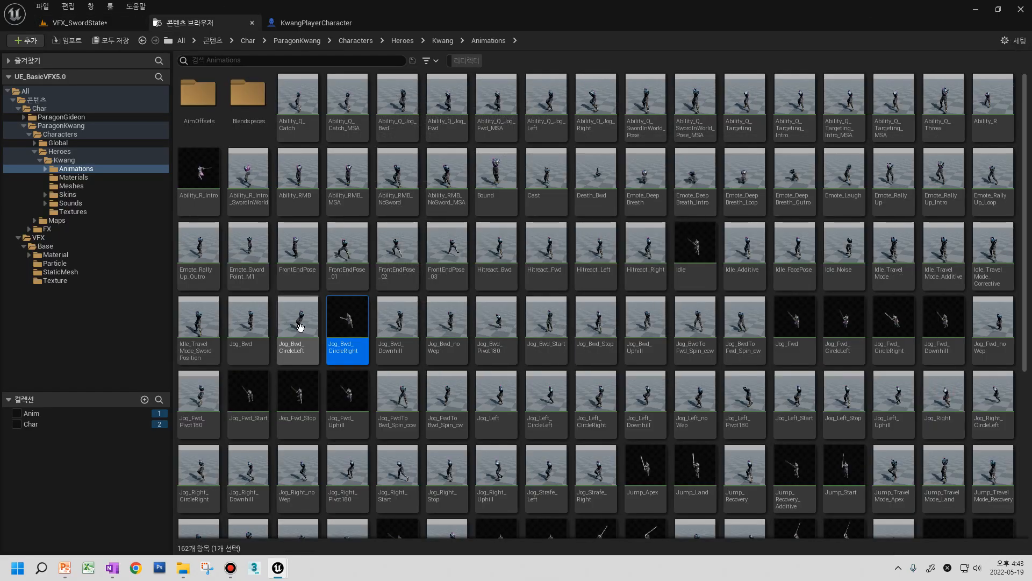
scroll(299, 329, down, 1)
scroll(300, 323, down, 1)
click(323, 60)
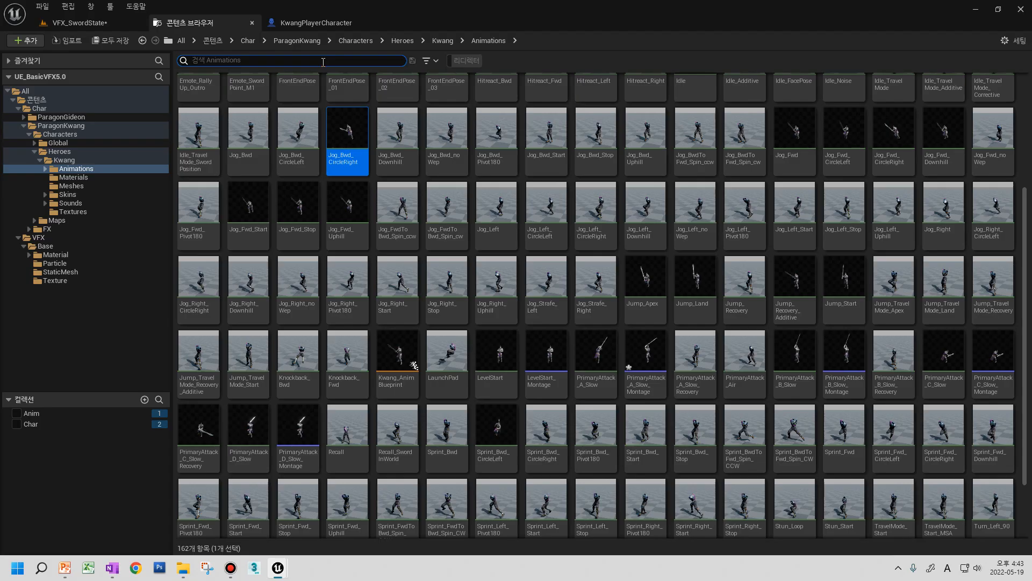
text(emote_s)
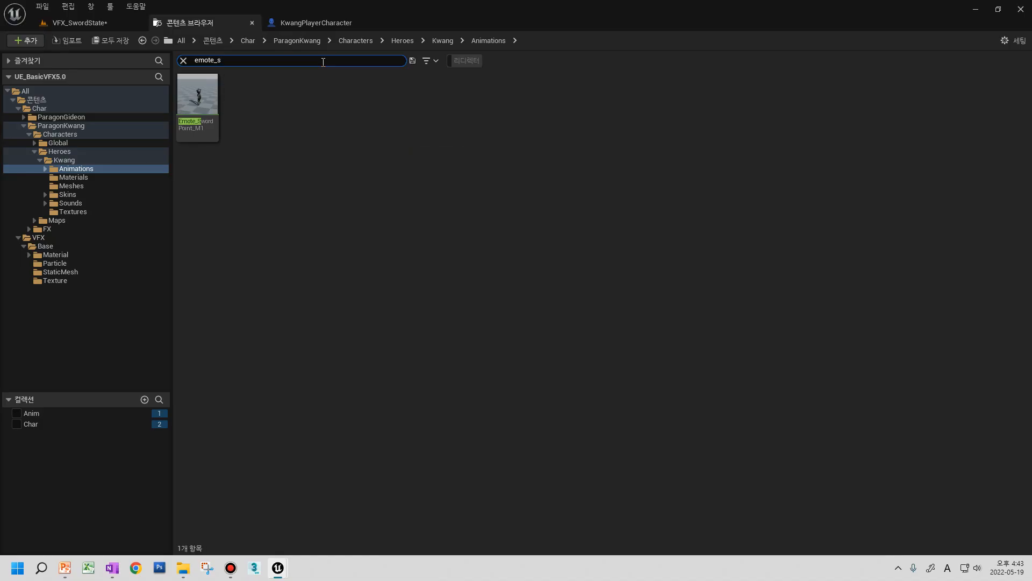
double_click(202, 104)
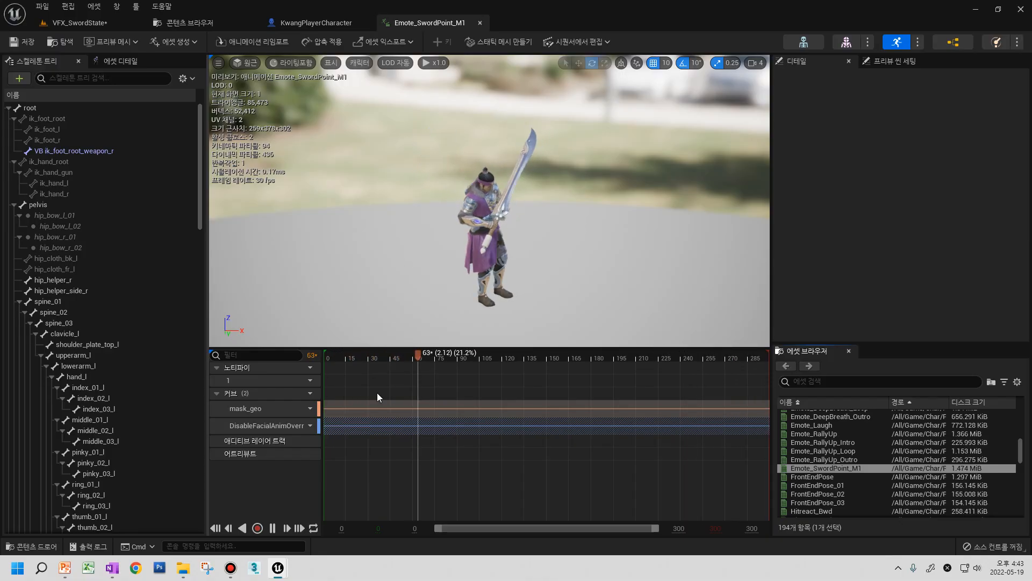
- Scrub the Emote_SwordPoint_M1 preview back to frame 0 and locate its asset in the Animations folder
click(337, 357)
drag(352, 362, 307, 381)
click(824, 467)
right_click(825, 467)
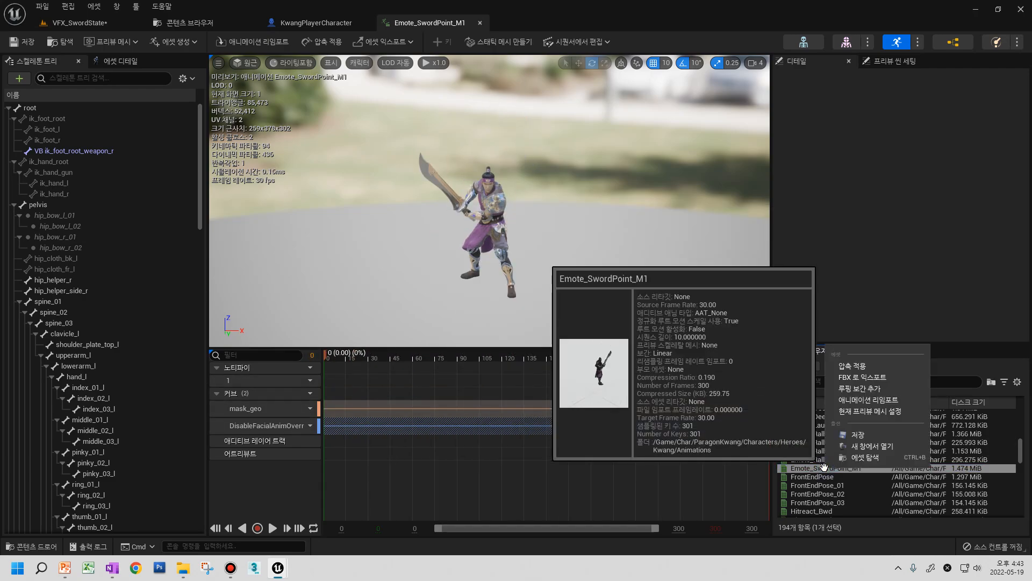
click(872, 458)
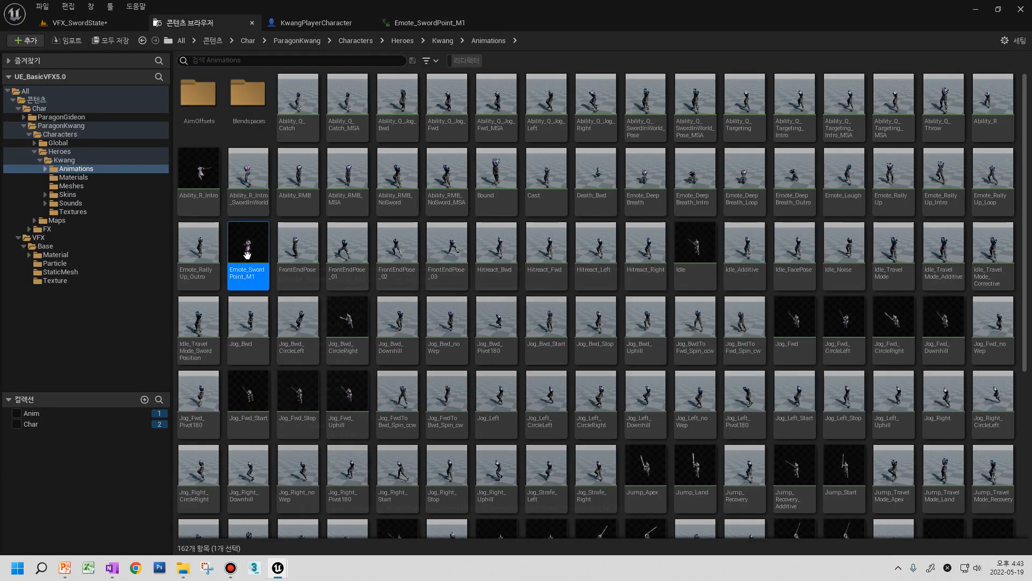
- Create an anim composite from Emote_SwordPoint_M1, name it SwordStateBoltStart, and open it for editing
right_click(248, 255)
mouse_move(337, 173)
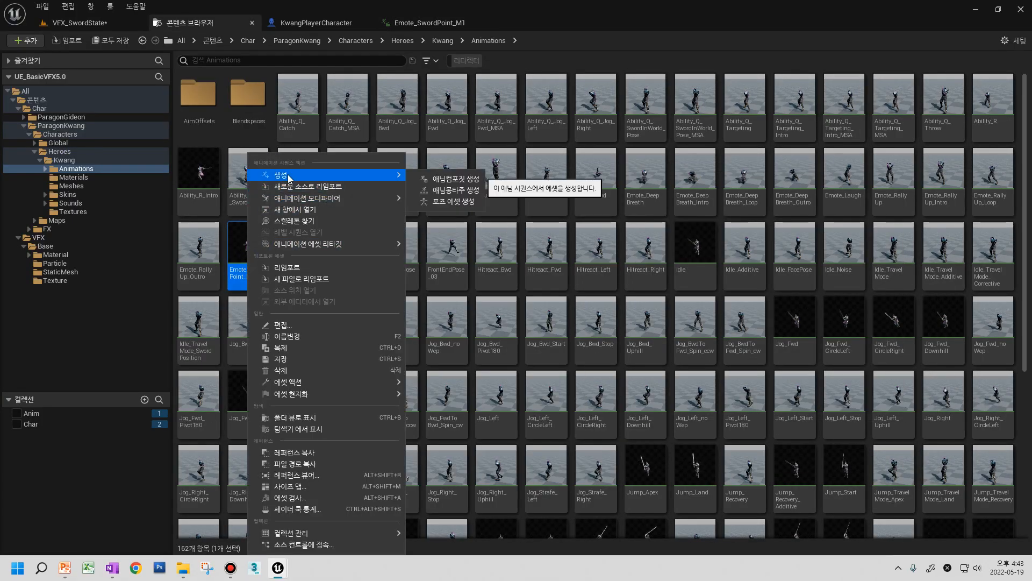
click(440, 179)
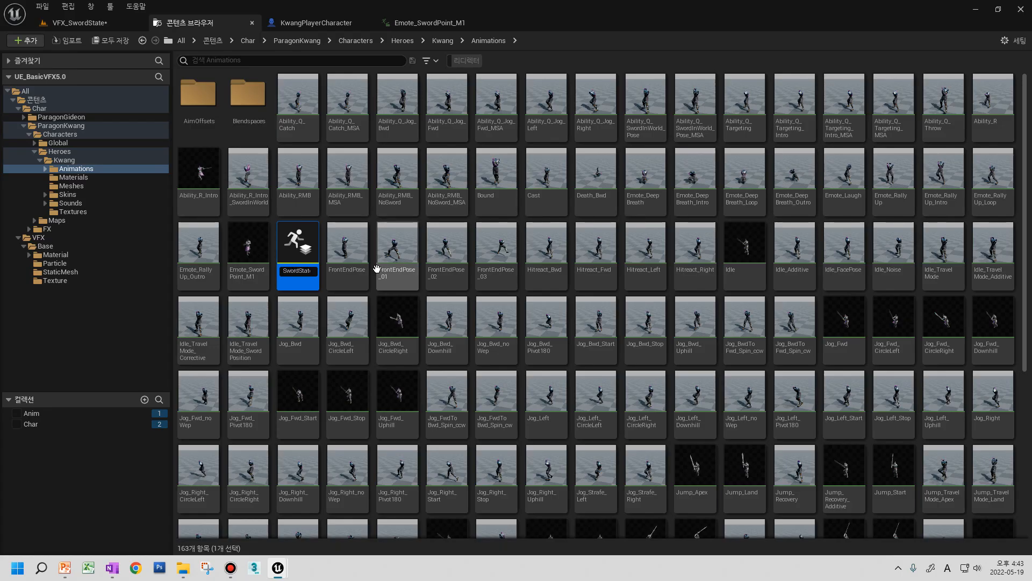
key(Return)
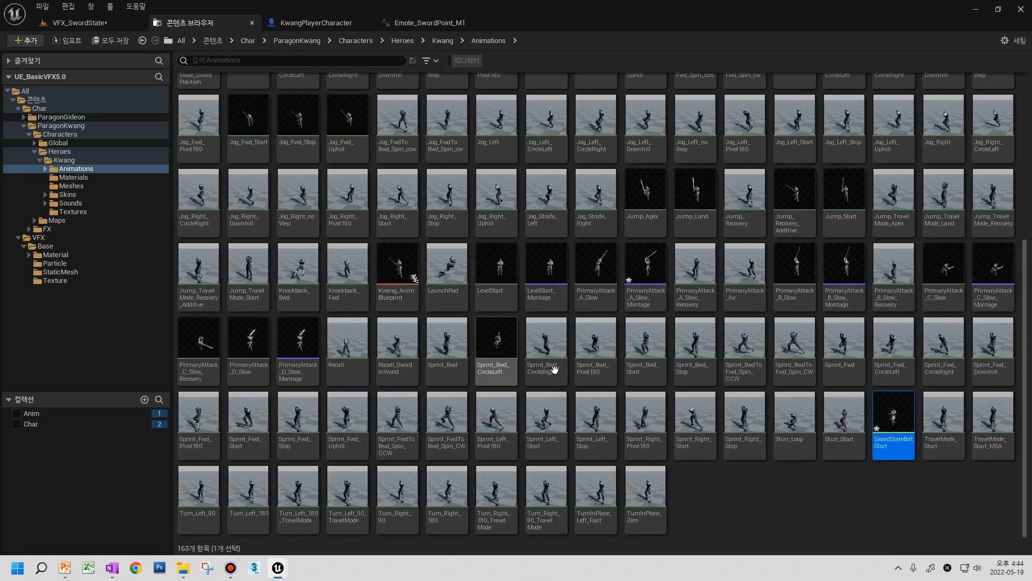
double_click(892, 420)
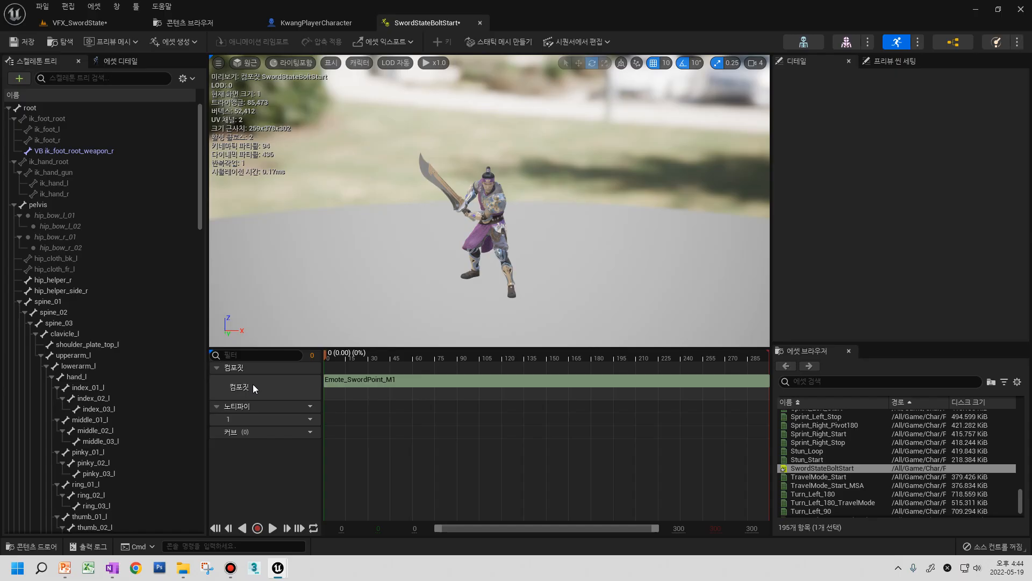
- Scrub through the Emote_SwordPoint_M1 segment in the composite to find the start and end times of the sword-pointing motion
click(370, 380)
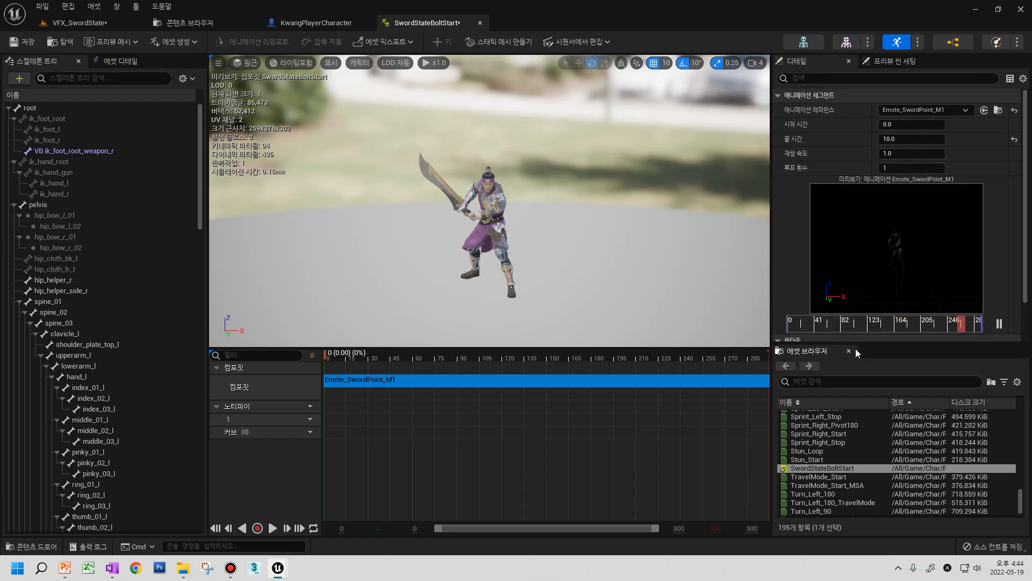
drag(332, 363, 502, 367)
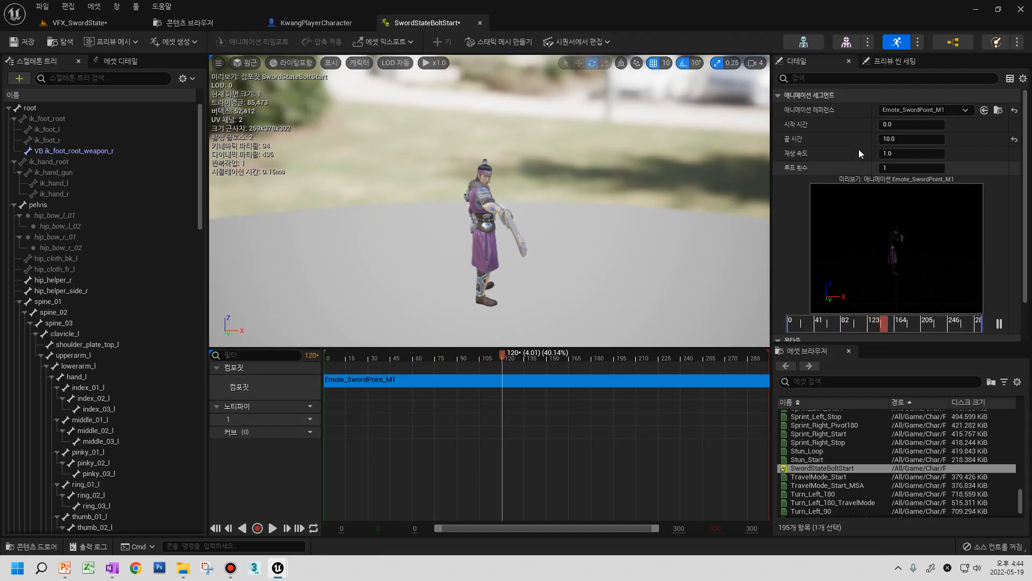
click(893, 124)
mouse_move(503, 359)
mouse_down()
mouse_move(484, 361)
mouse_move(496, 360)
mouse_up()
right_drag(540, 283, 567, 267)
key(a)
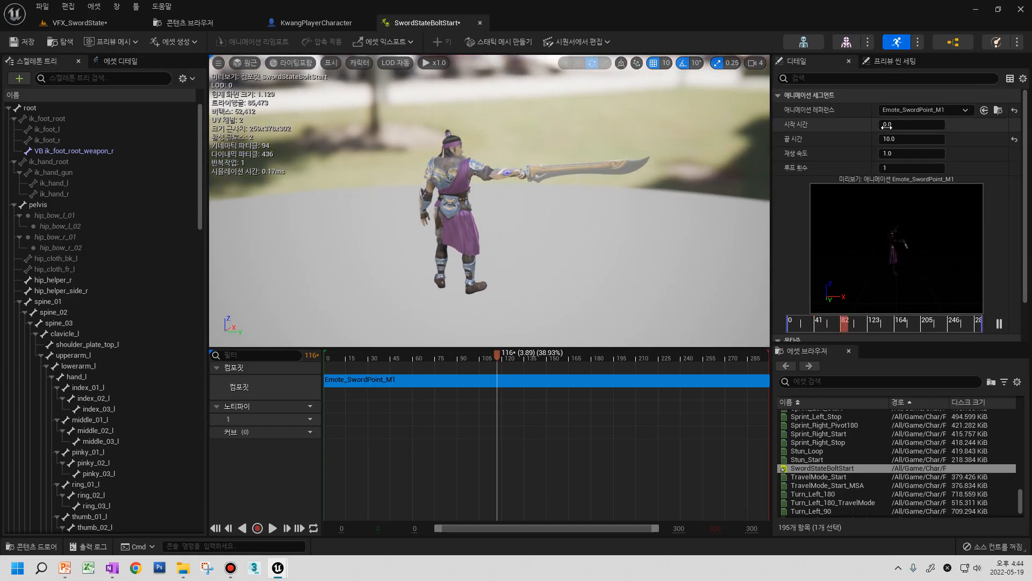
drag(500, 359, 598, 357)
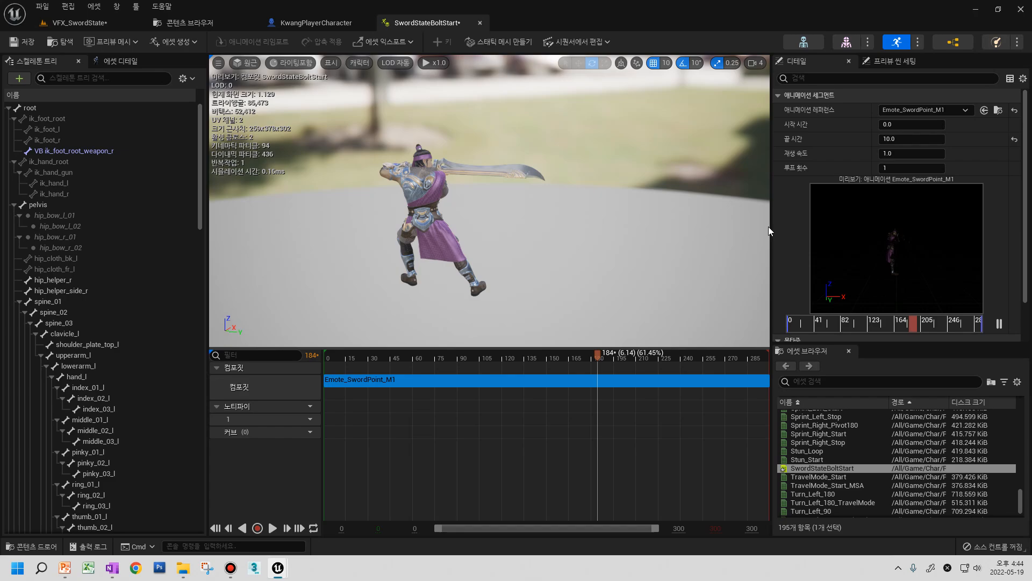
- Trim the Emote_SwordPoint_M1 segment by setting its start time to 4.0 and end time to 6.0
click(901, 138)
text(6)
key(Return)
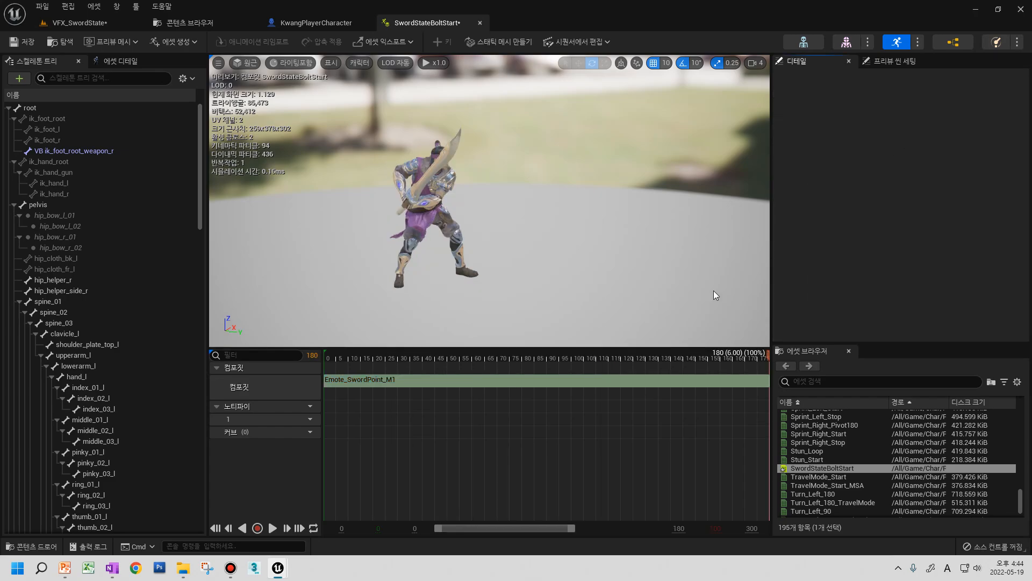
click(584, 381)
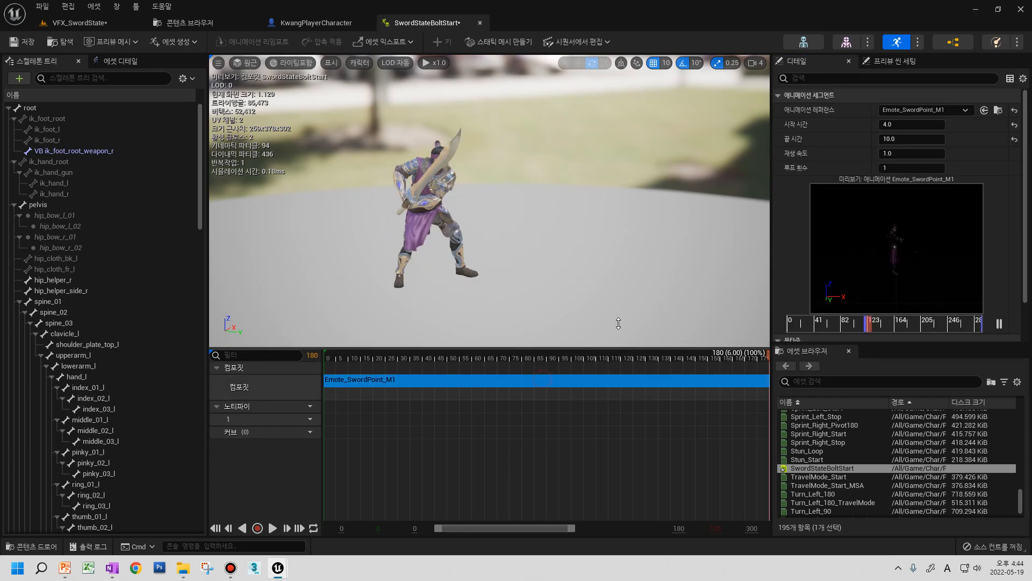
click(898, 139)
text(2)
key(Return)
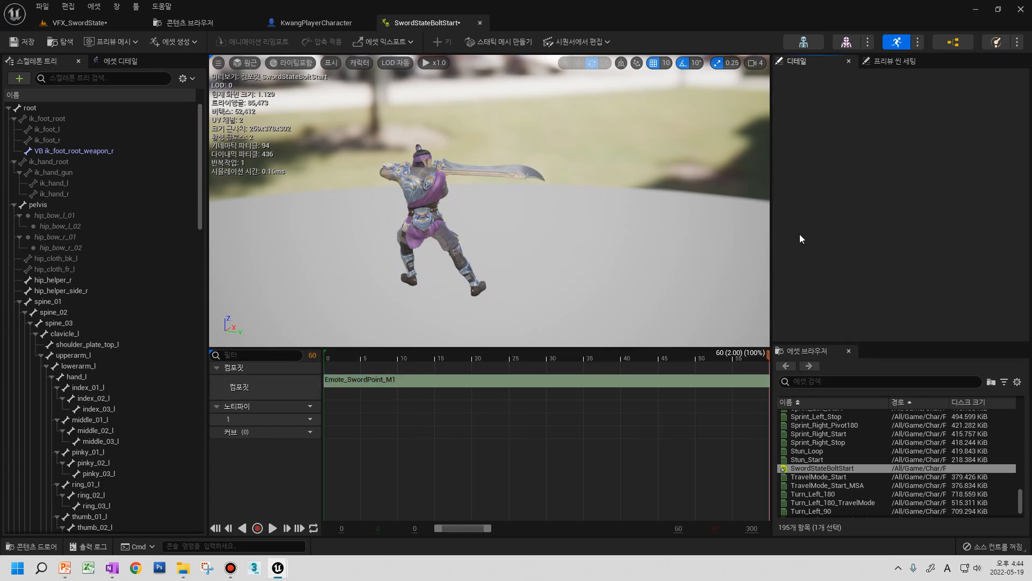
- Play back the trimmed SwordStateBoltStart composite and return the preview to about frame 1
click(273, 528)
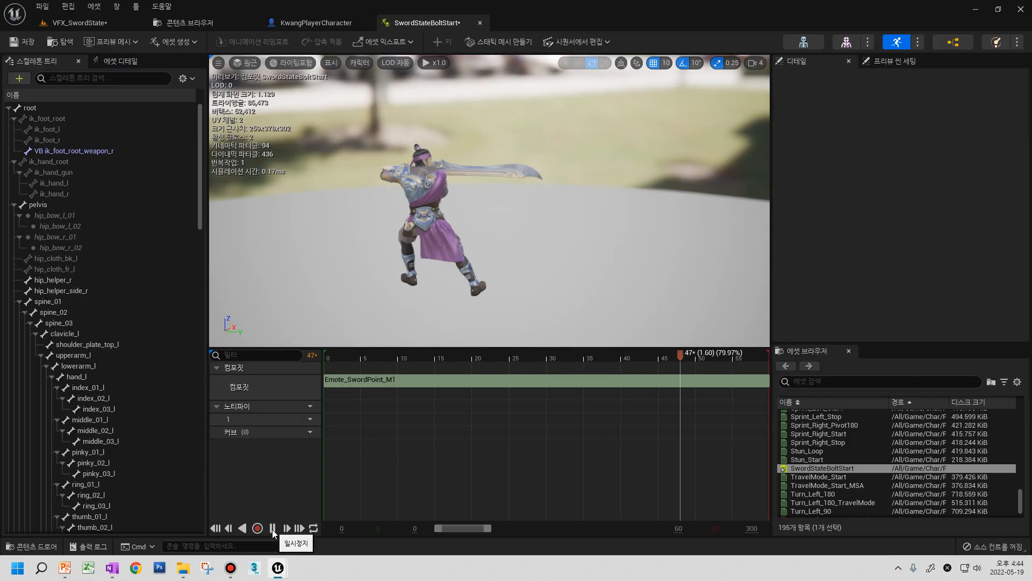
click(273, 528)
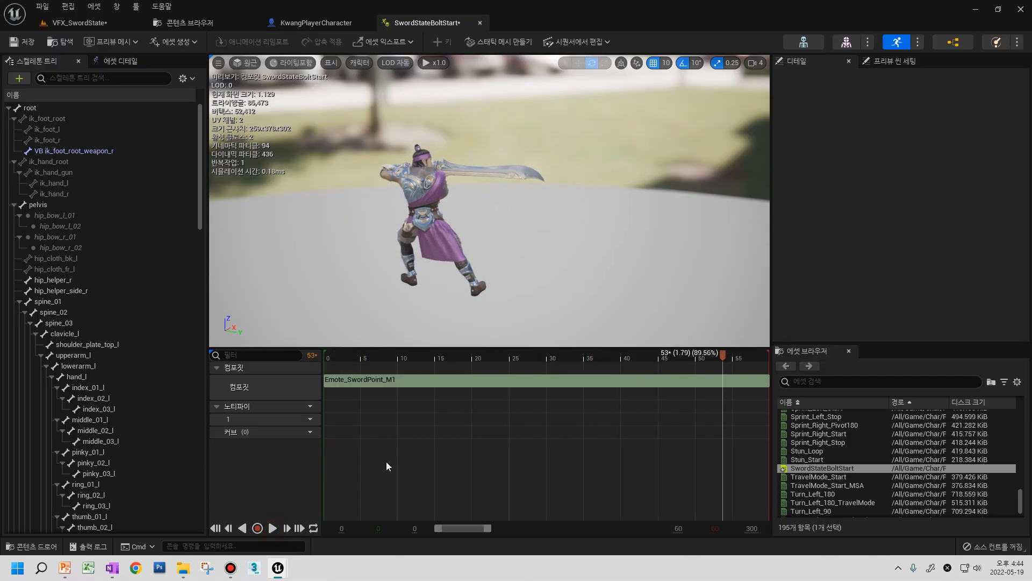
click(558, 379)
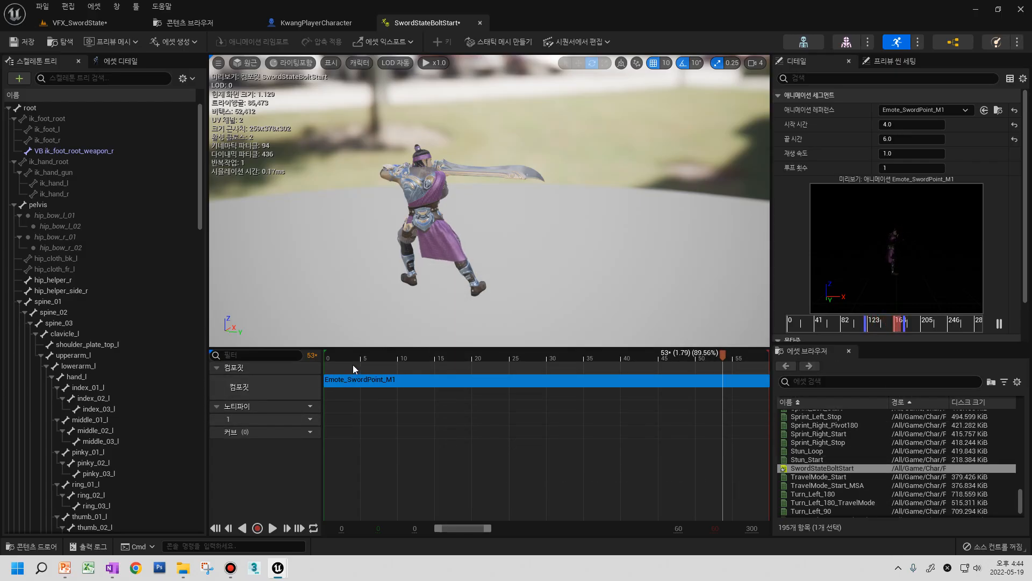
click(336, 359)
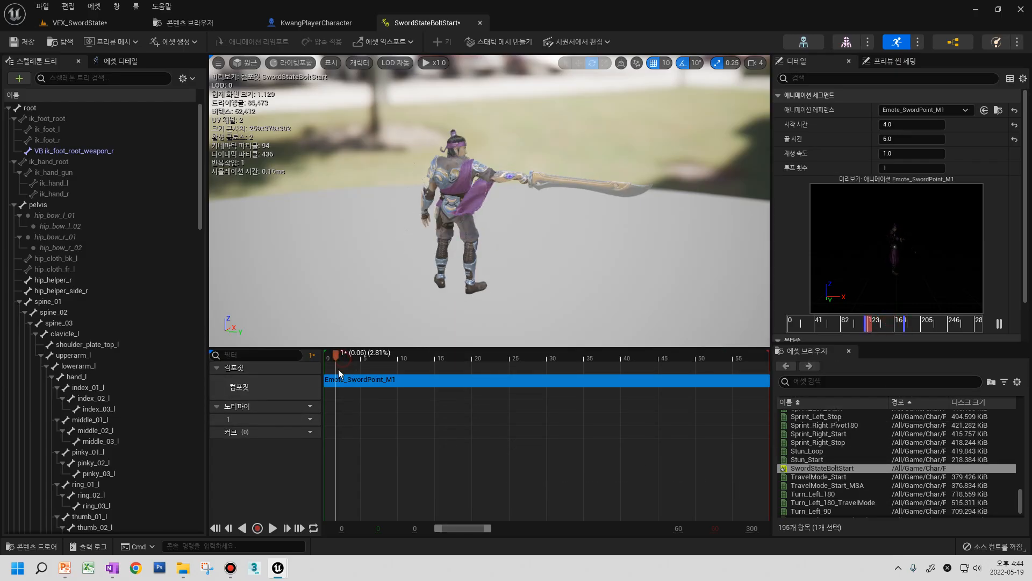
click(337, 415)
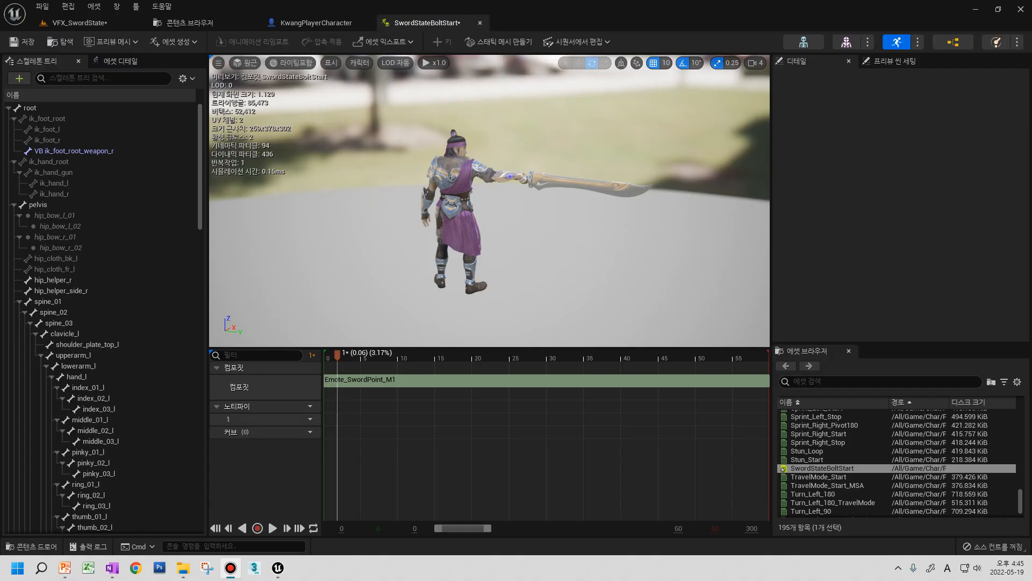
- Return to the VFX_SwordState level and add the SwordStateBoltStart animation to the SwordStateAnim animation track
click(89, 24)
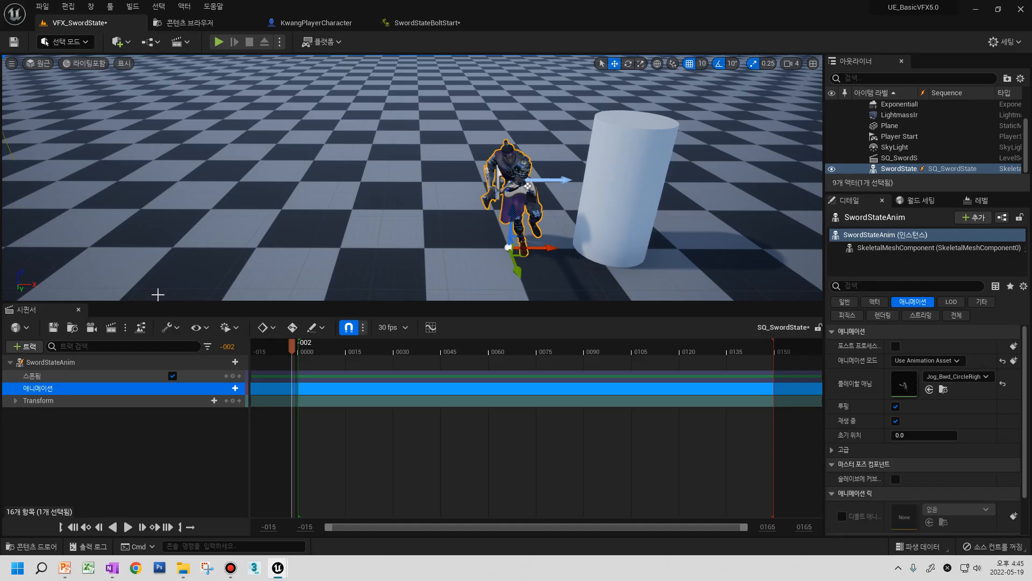
click(235, 389)
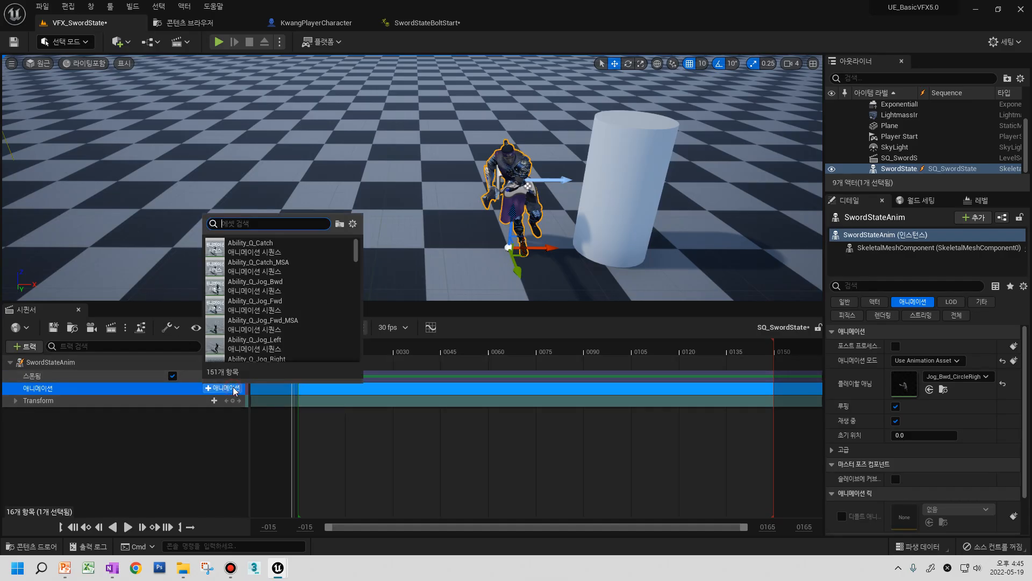
text(swor)
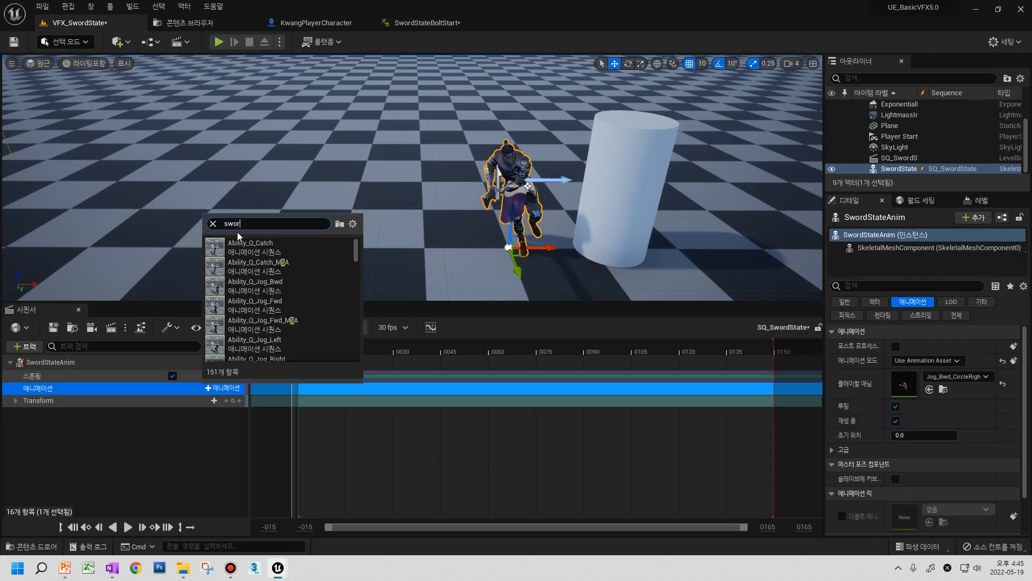
text(dstat)
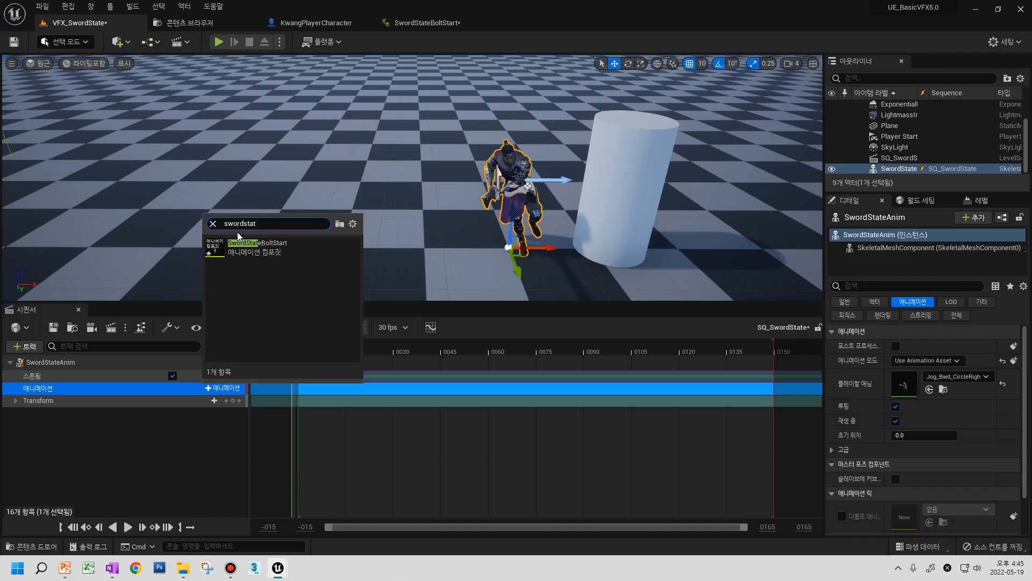
click(260, 249)
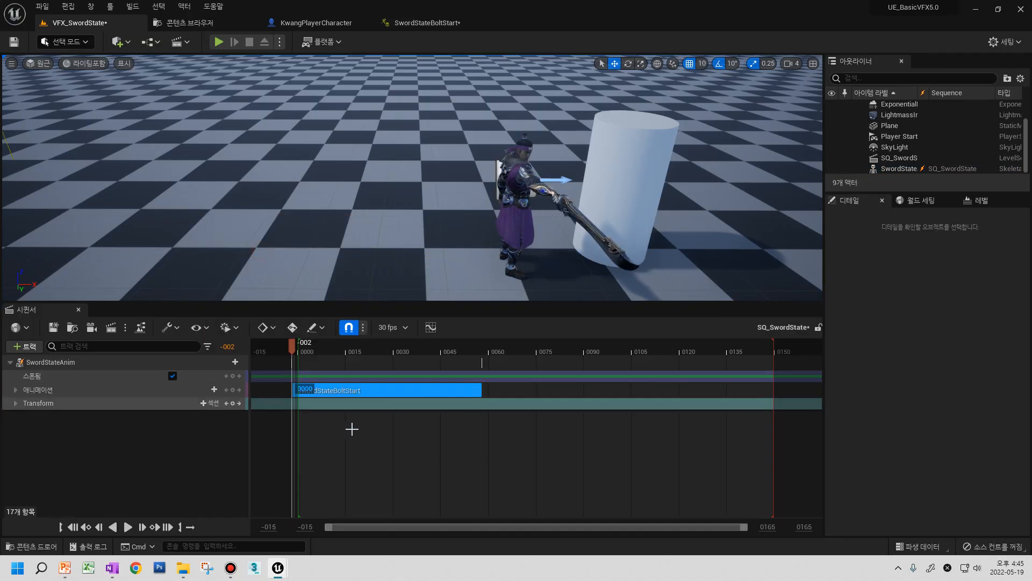
click(350, 428)
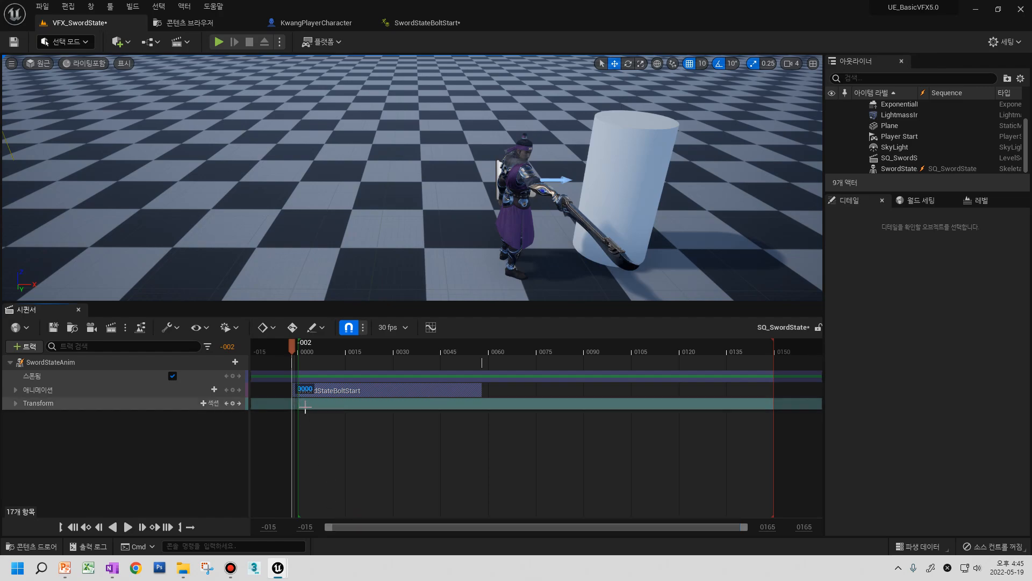
- Move the playhead to frame 0 and shift the SwordStateBoltStart section to start at frame 0
mouse_move(329, 527)
mouse_down()
mouse_move(362, 527)
mouse_move(341, 527)
mouse_up()
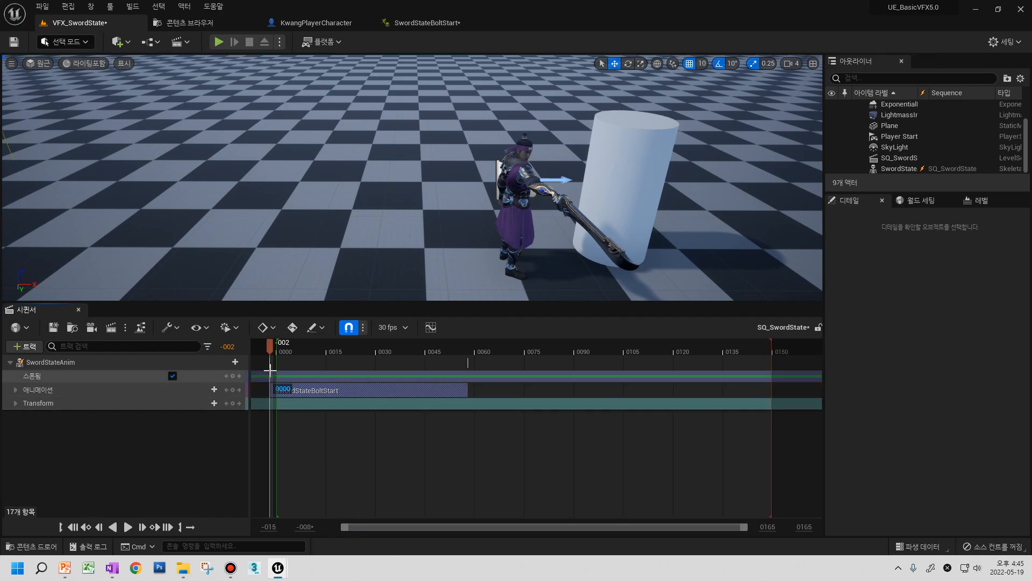
click(295, 354)
drag(300, 347, 270, 353)
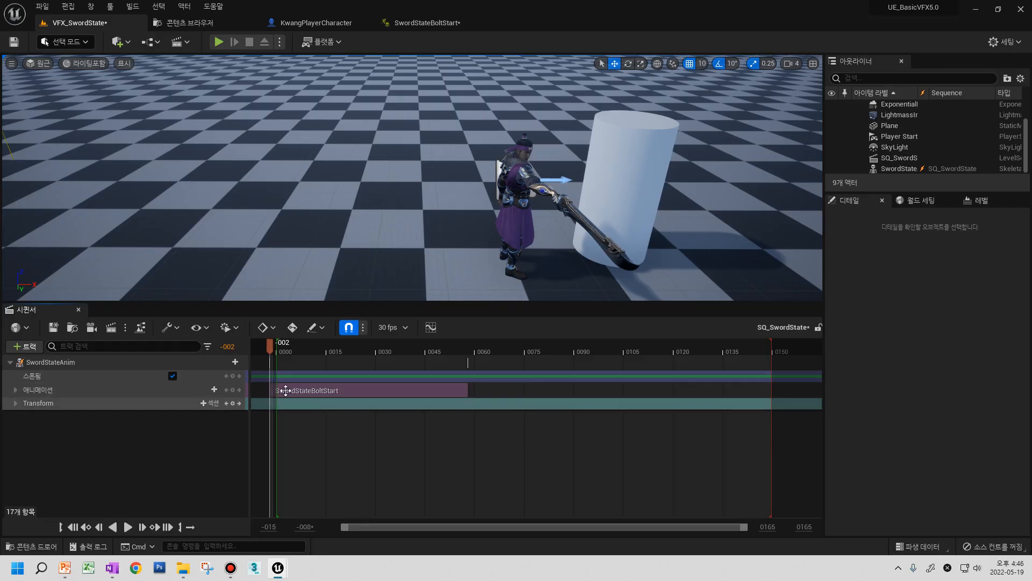
drag(272, 350, 278, 347)
drag(294, 388, 308, 388)
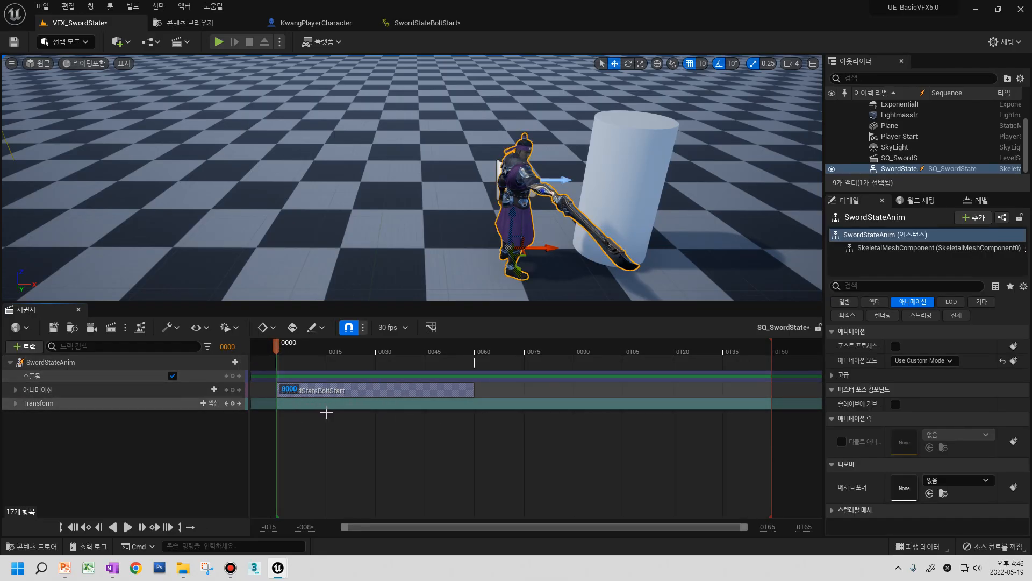
click(345, 456)
click(346, 391)
- Play the SQ_SwordState sequence, scrub through its opening frames, and return the playhead to frame 0
click(127, 527)
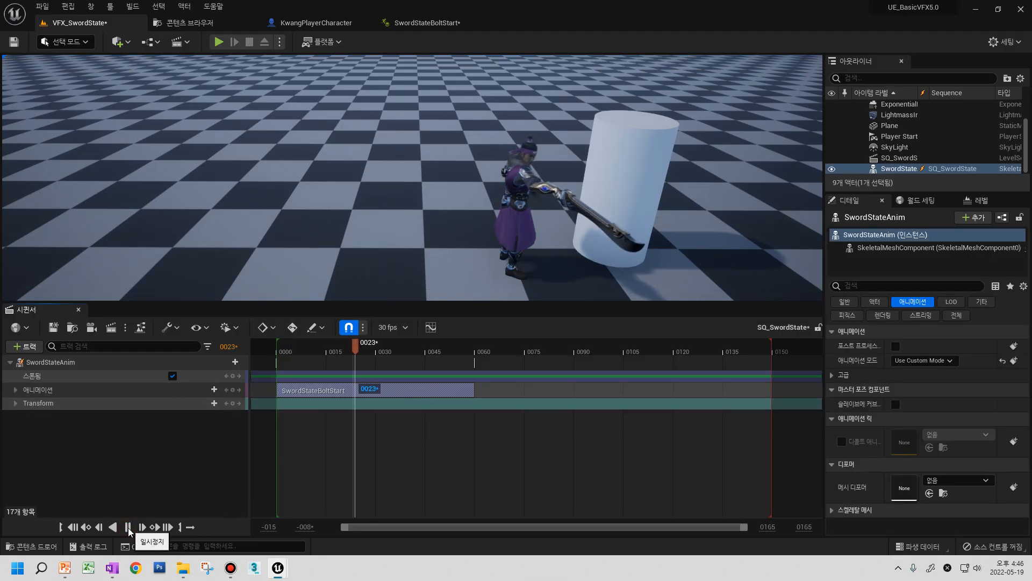
click(127, 526)
click(294, 349)
drag(293, 348, 290, 349)
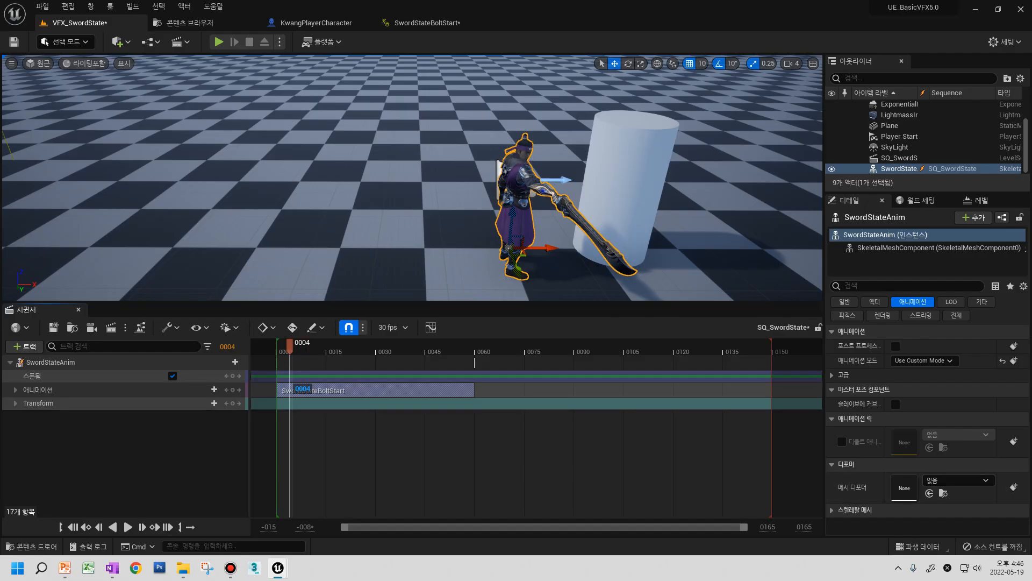
mouse_move(299, 349)
mouse_down()
mouse_move(278, 352)
mouse_move(289, 355)
mouse_up()
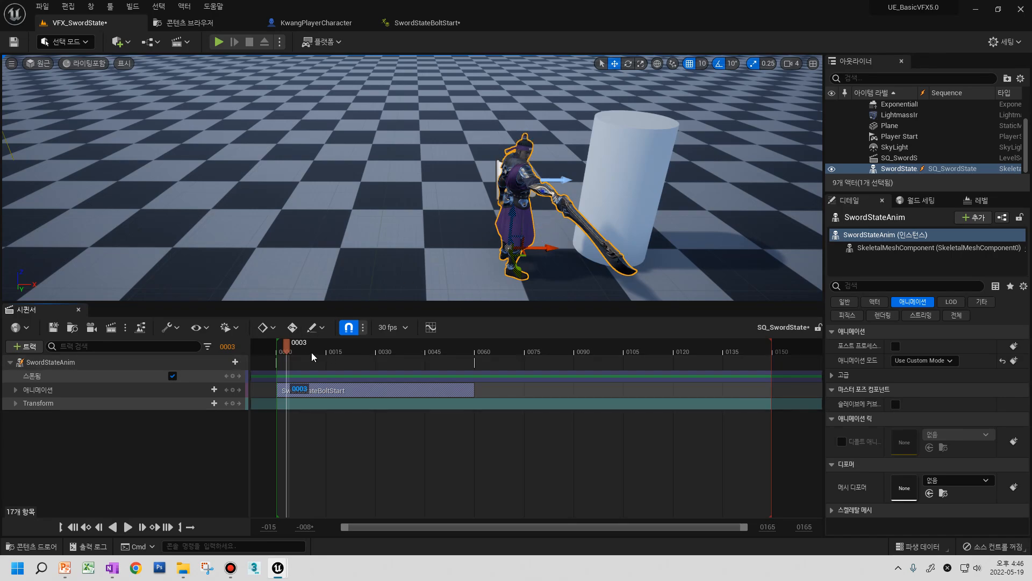
drag(288, 352, 277, 350)
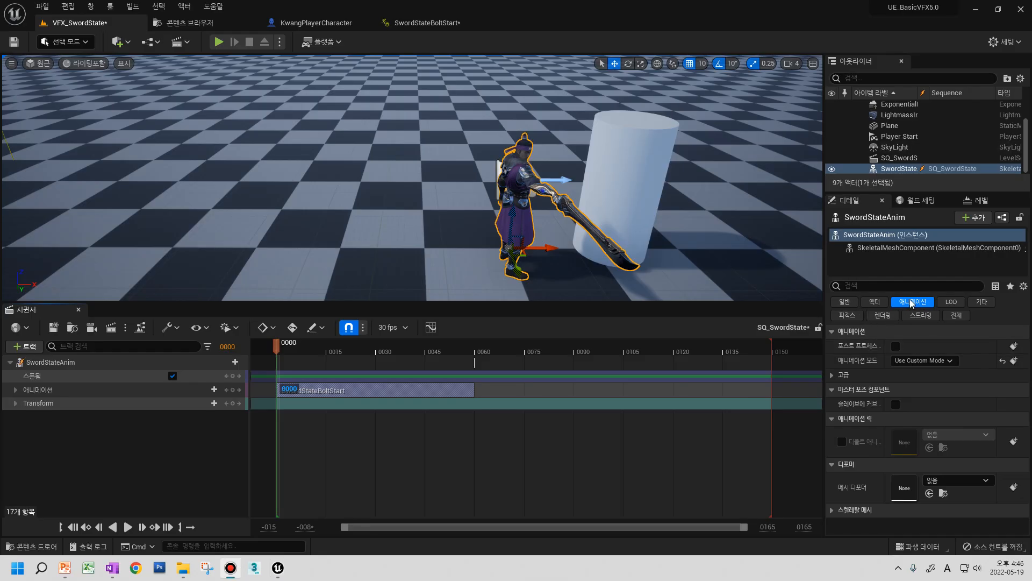
- Show all of SwordStateAnim's properties, try moving the character in the level, and reset its location
click(957, 315)
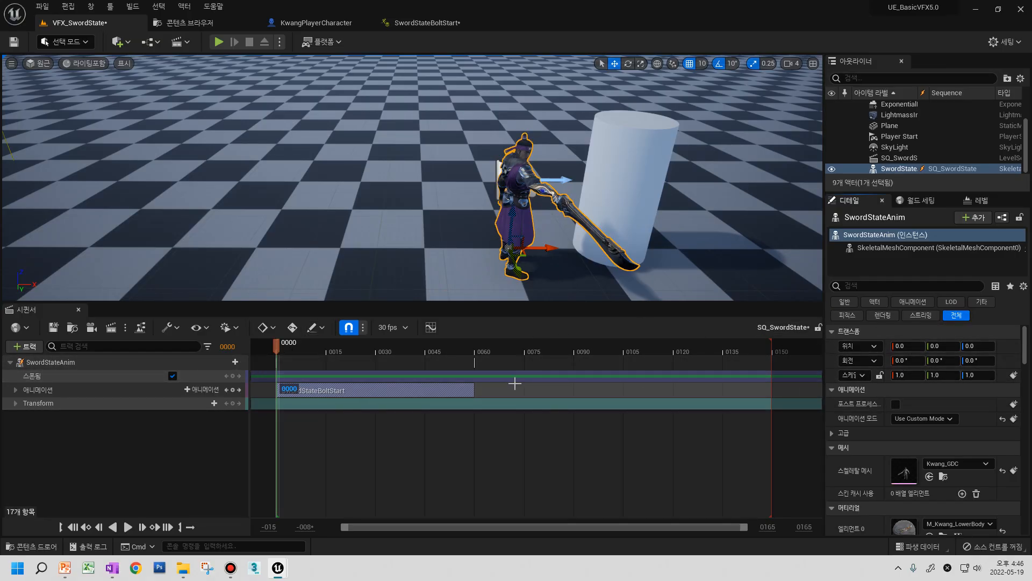
drag(529, 250, 428, 191)
click(1003, 346)
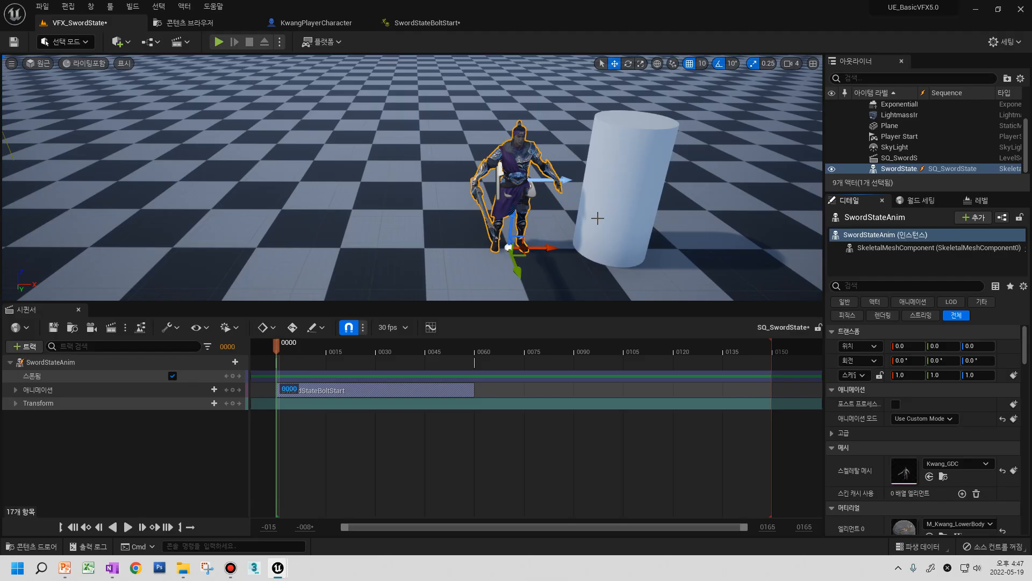
- Check the cylinder's location, then set SwordStateAnim's X location to -150
click(614, 217)
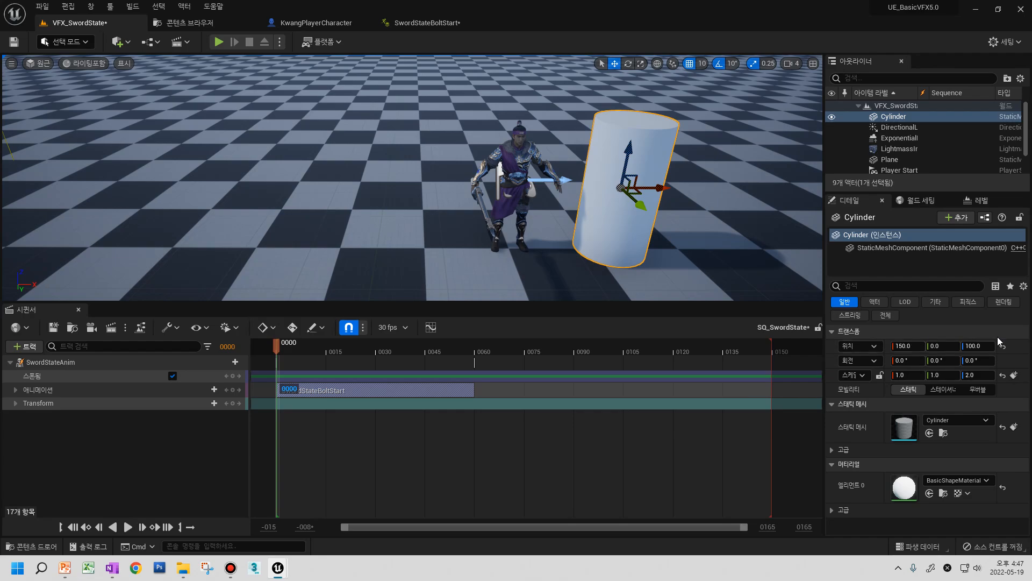
click(509, 190)
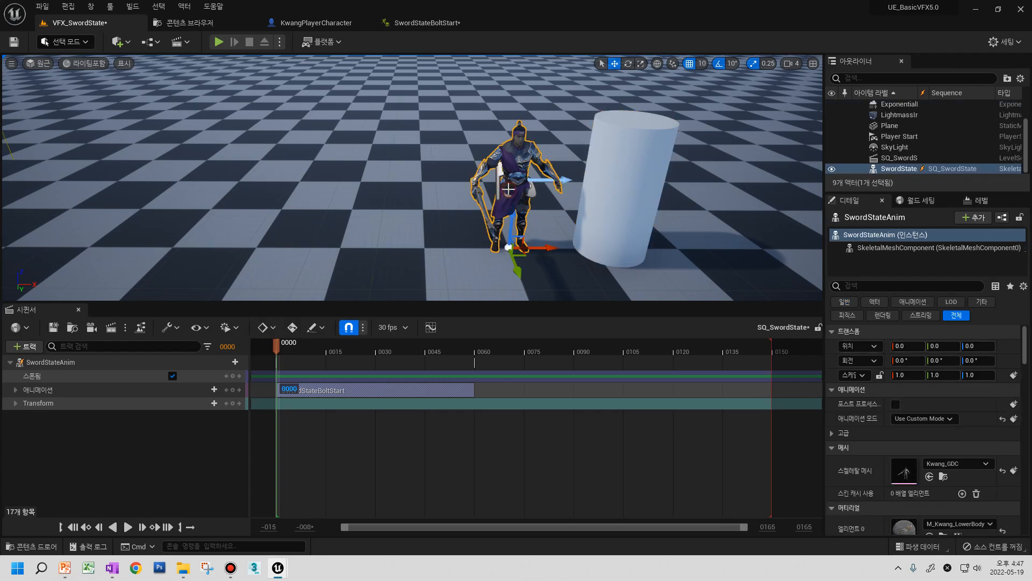
click(912, 346)
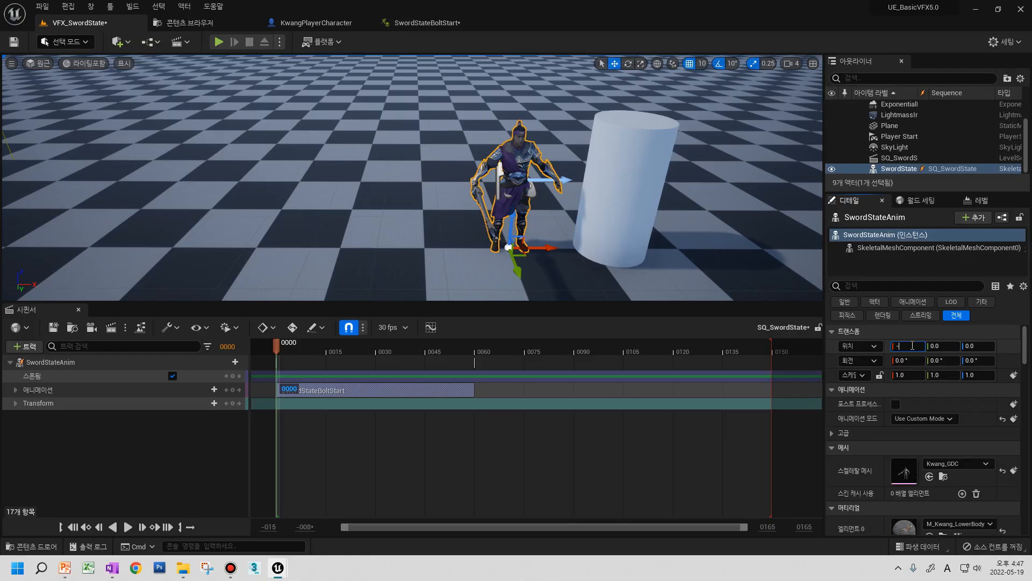
text(-150)
key(Return)
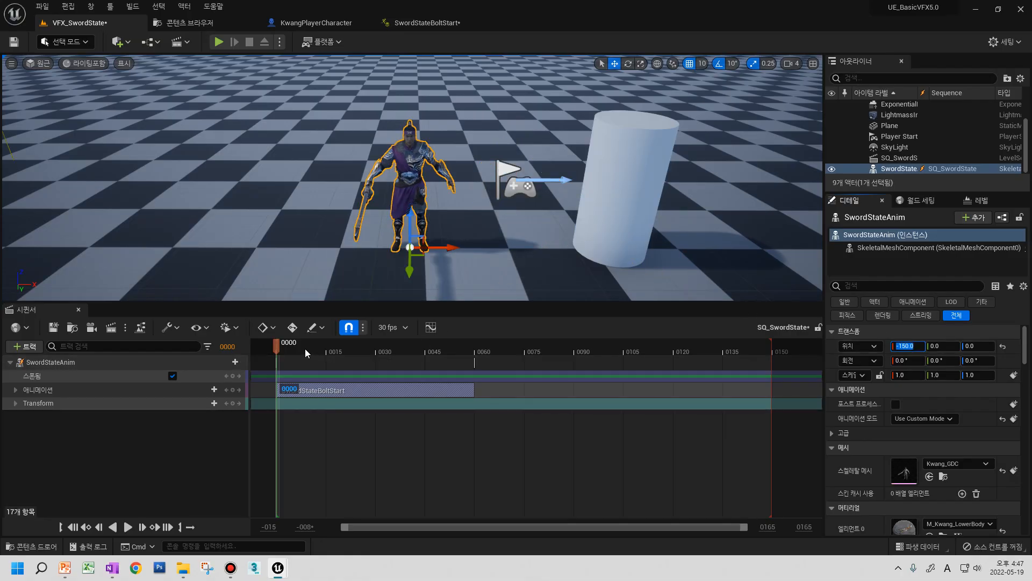
- With the playhead at frame 0, rotate SwordStateAnim -90 degrees about the Z axis
mouse_move(282, 354)
mouse_down()
mouse_move(306, 351)
mouse_move(253, 351)
mouse_move(282, 350)
mouse_up()
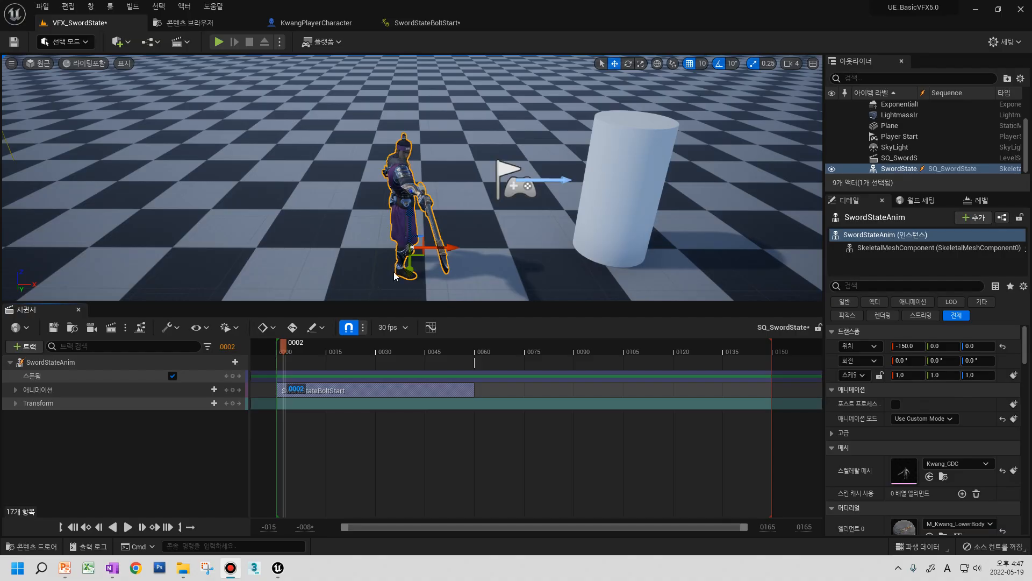
drag(283, 349, 278, 350)
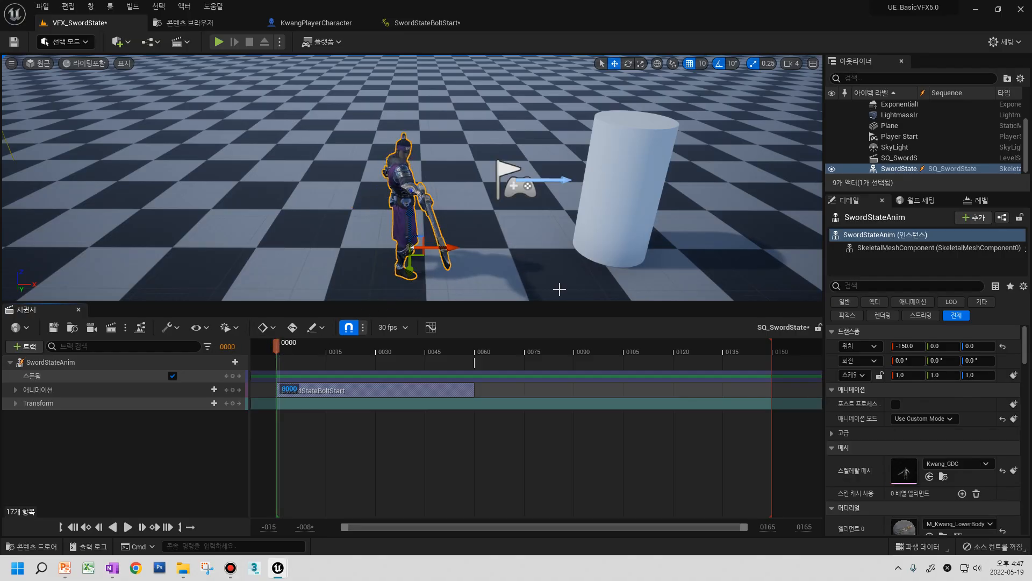
key(e)
drag(466, 248, 473, 344)
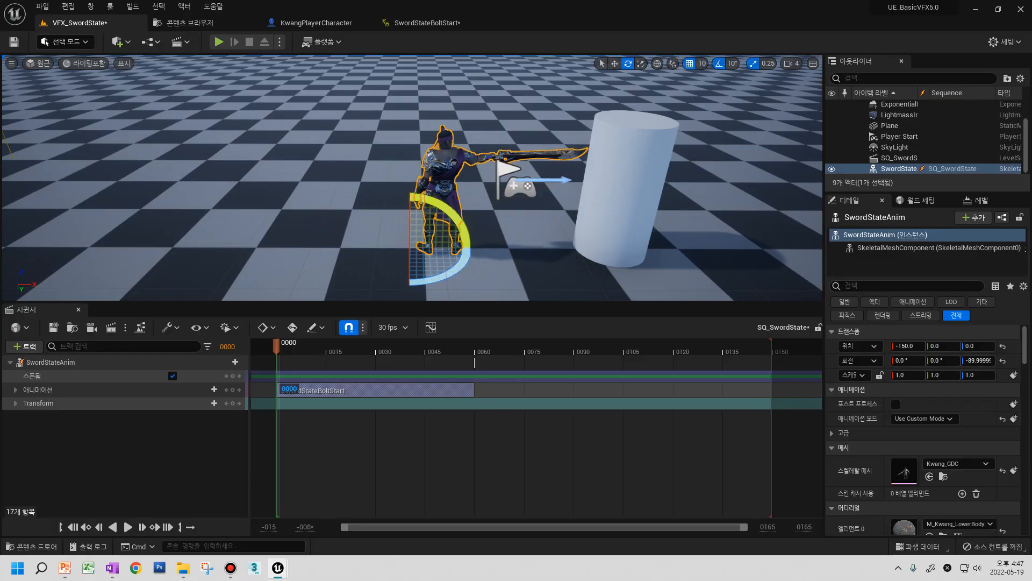
- Scrub to the end of SwordStateBoltStart at frame 60 and add the PrimaryAttack_B_Slow animation there
drag(281, 353, 423, 357)
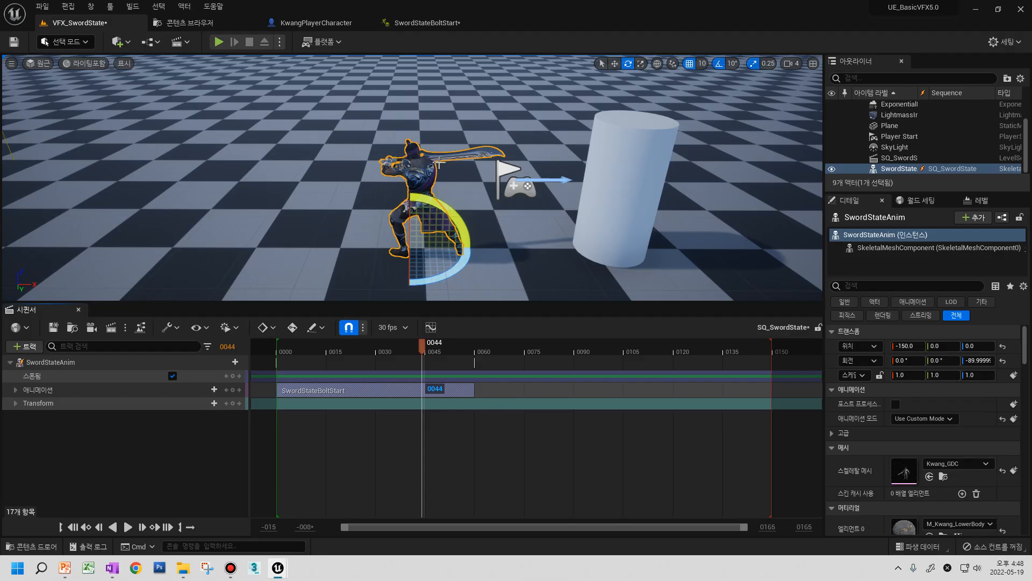
drag(425, 347, 457, 352)
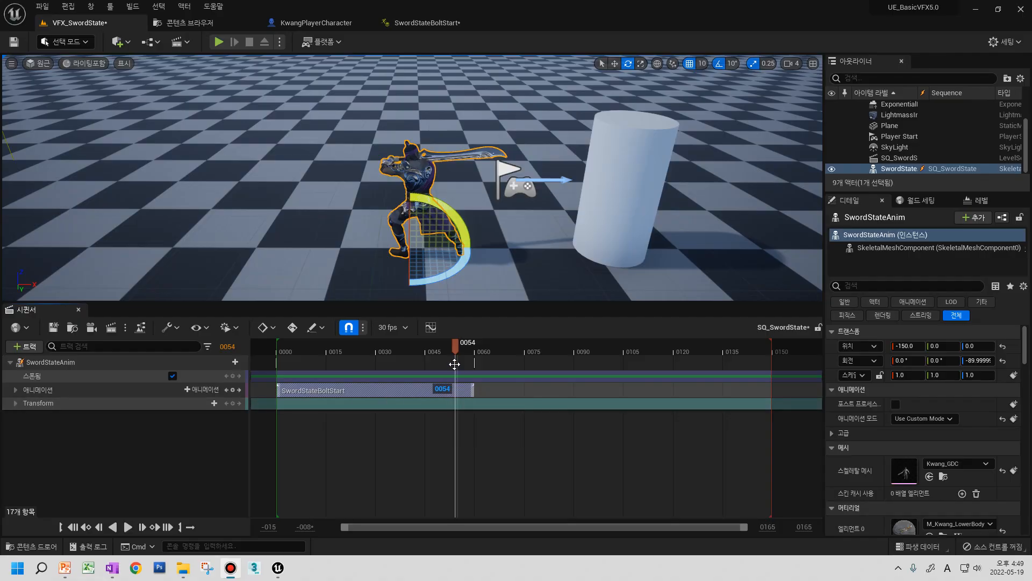
drag(461, 354, 478, 353)
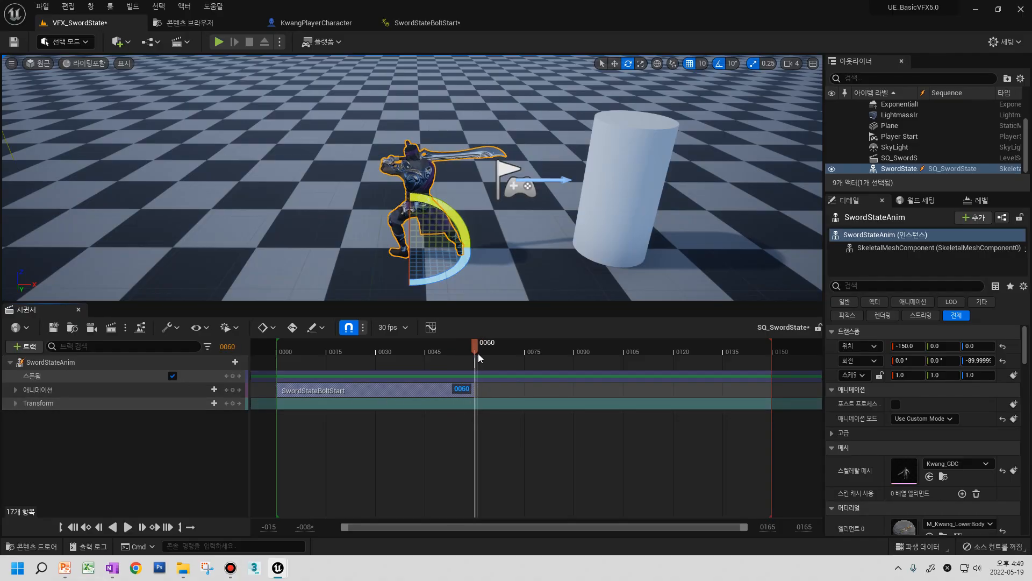
click(217, 390)
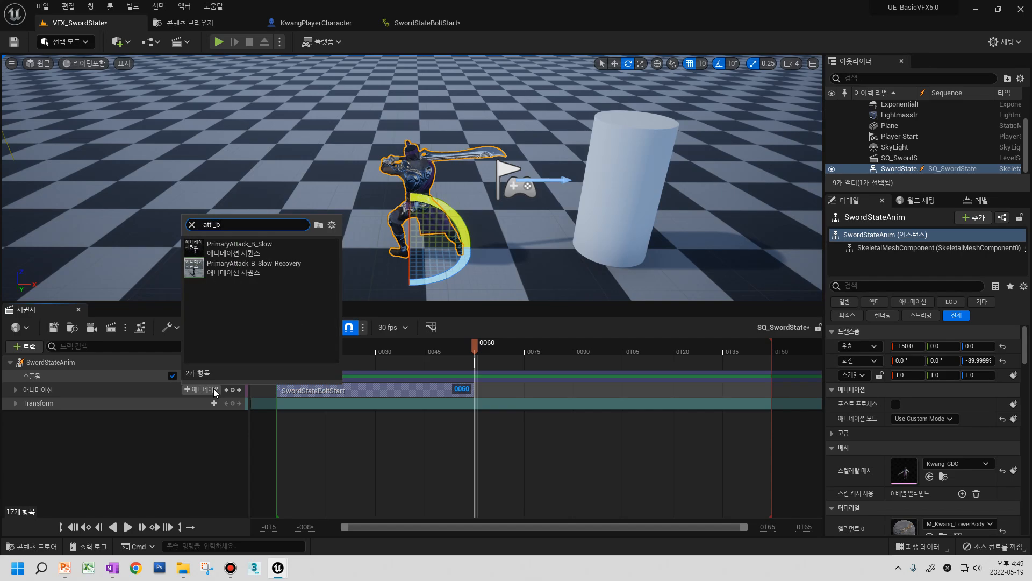
click(247, 248)
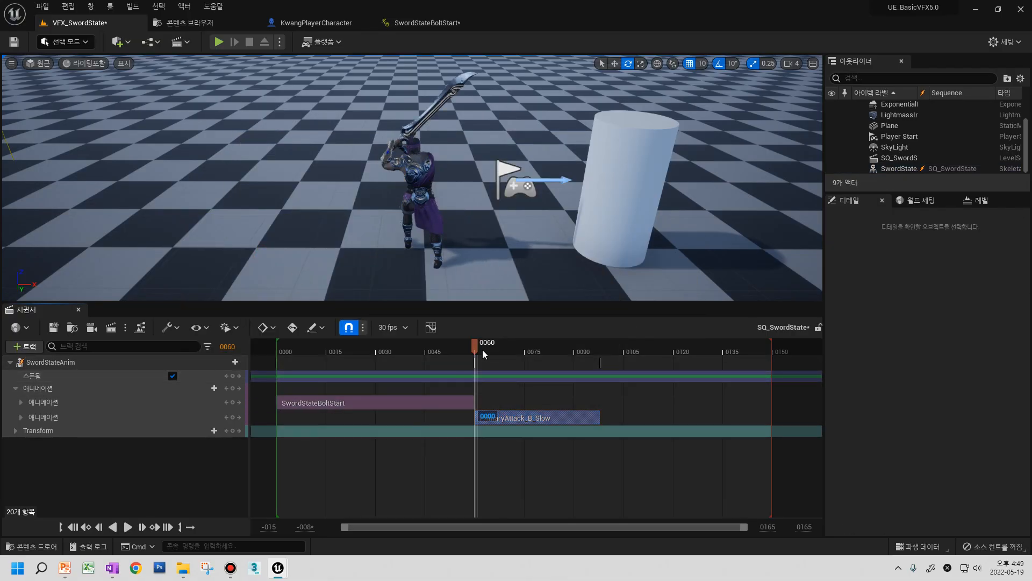
- Scrub the transition and move PrimaryAttack_B_Slow onto the SwordStateBoltStart row, starting at frame 52 so the two sections overlap
drag(460, 350, 466, 350)
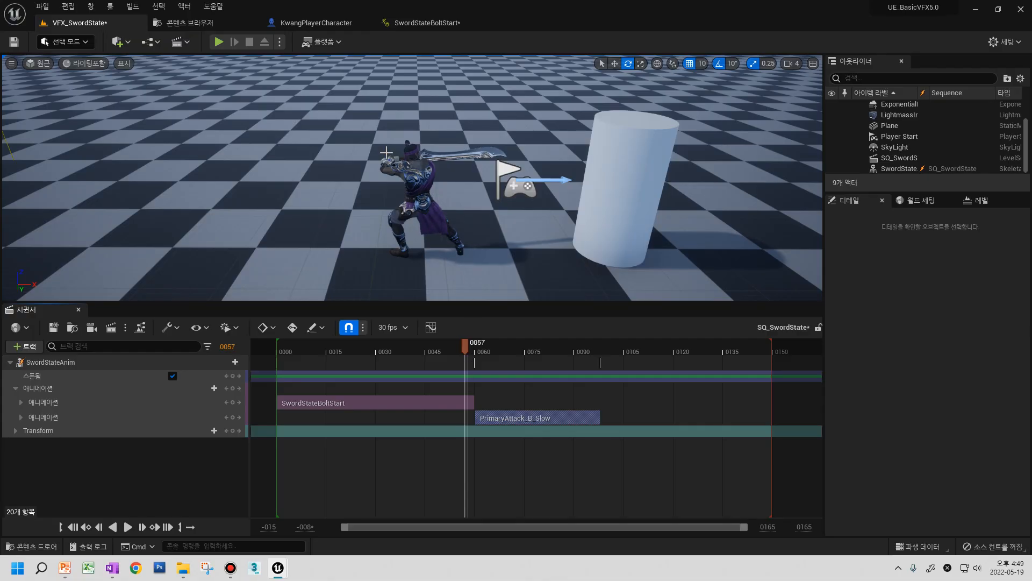
mouse_move(469, 352)
mouse_down()
mouse_move(569, 356)
mouse_move(459, 364)
mouse_up()
click(488, 417)
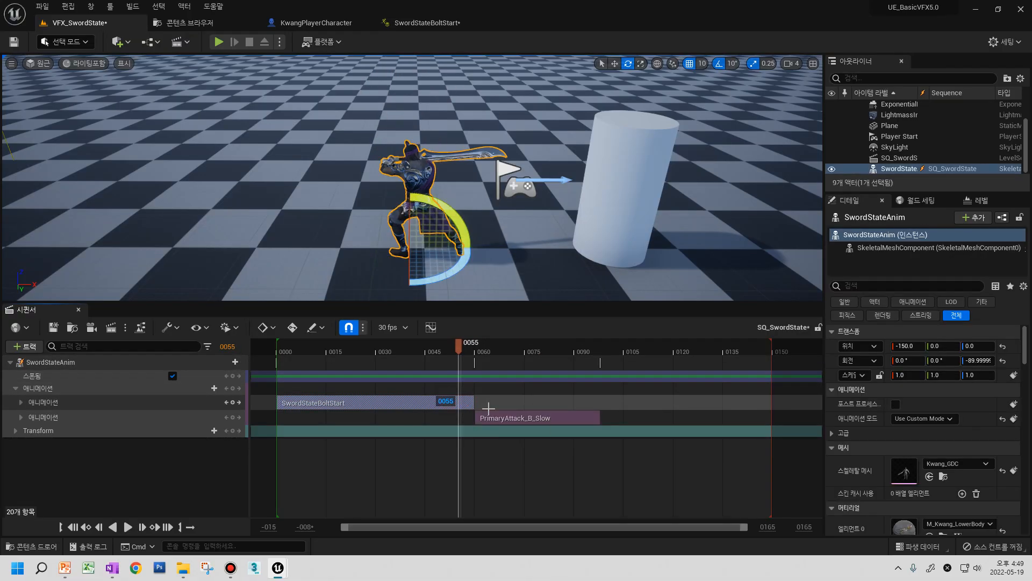
drag(509, 411, 482, 391)
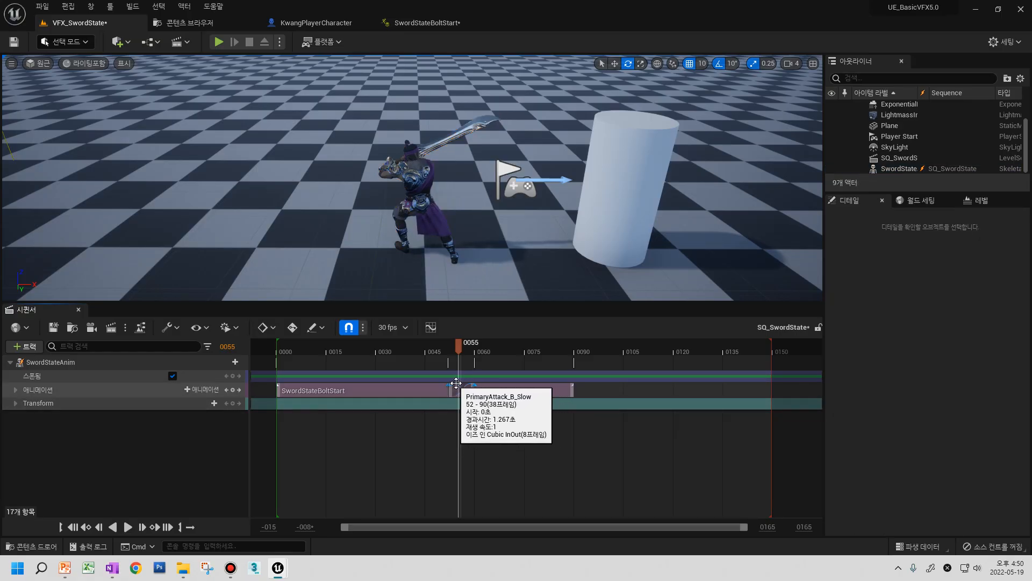
- Scrub the blend between the two sections and fine-tune PrimaryAttack_B_Slow's position to start at frame 53
click(445, 349)
mouse_move(450, 350)
mouse_down()
mouse_move(485, 362)
mouse_move(452, 363)
mouse_up()
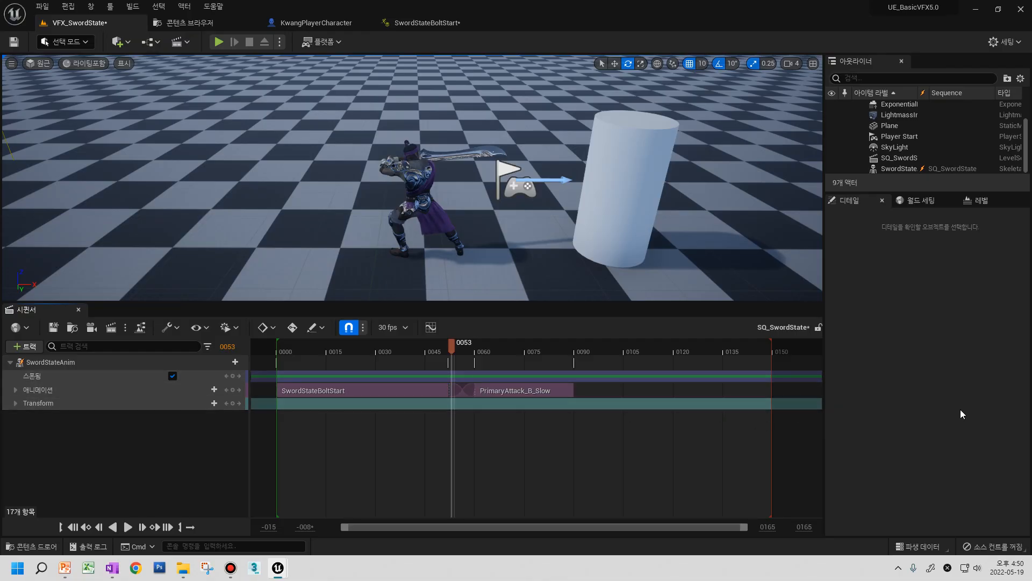
drag(443, 350, 485, 353)
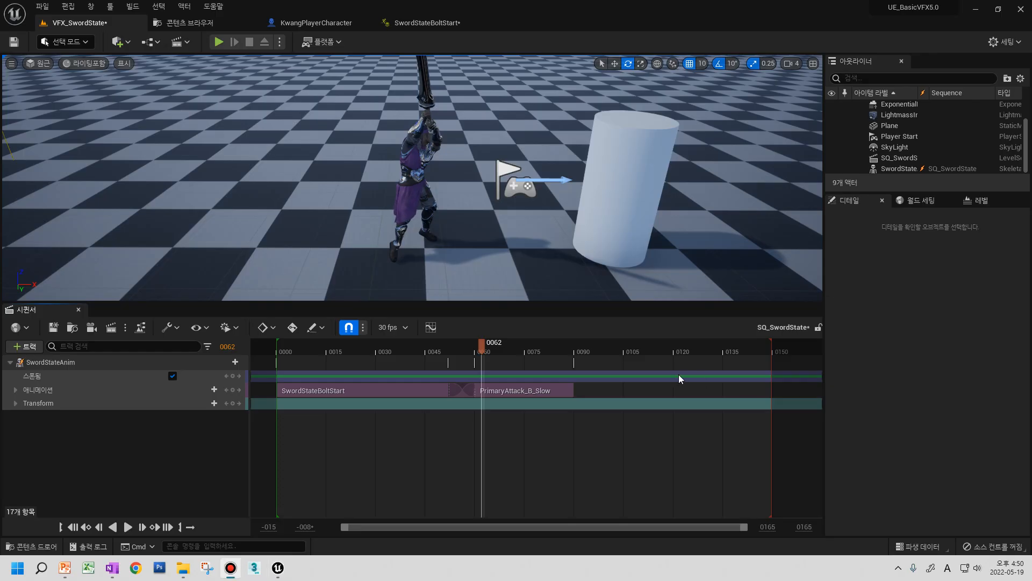
click(530, 395)
drag(503, 393, 508, 395)
drag(434, 350, 505, 353)
drag(486, 388, 508, 390)
click(473, 353)
mouse_move(473, 355)
mouse_down()
mouse_move(501, 359)
mouse_move(462, 353)
mouse_up()
drag(511, 391, 490, 392)
- Play the sequence and scrub through the SwordStateBoltStart to PrimaryAttack_B_Slow transition, stopping at frame 81
drag(433, 347, 373, 360)
click(123, 529)
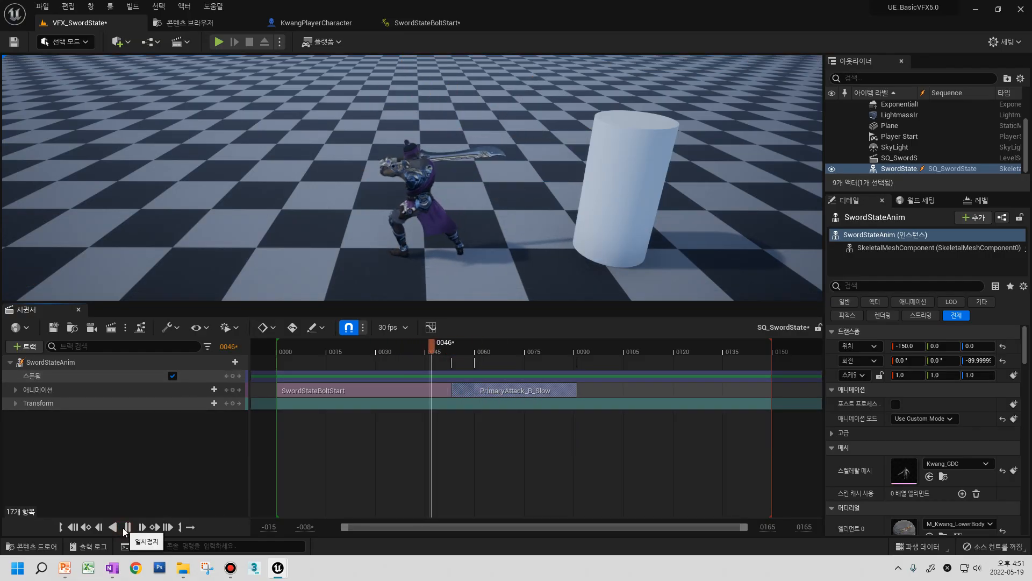
click(123, 529)
drag(431, 356, 543, 363)
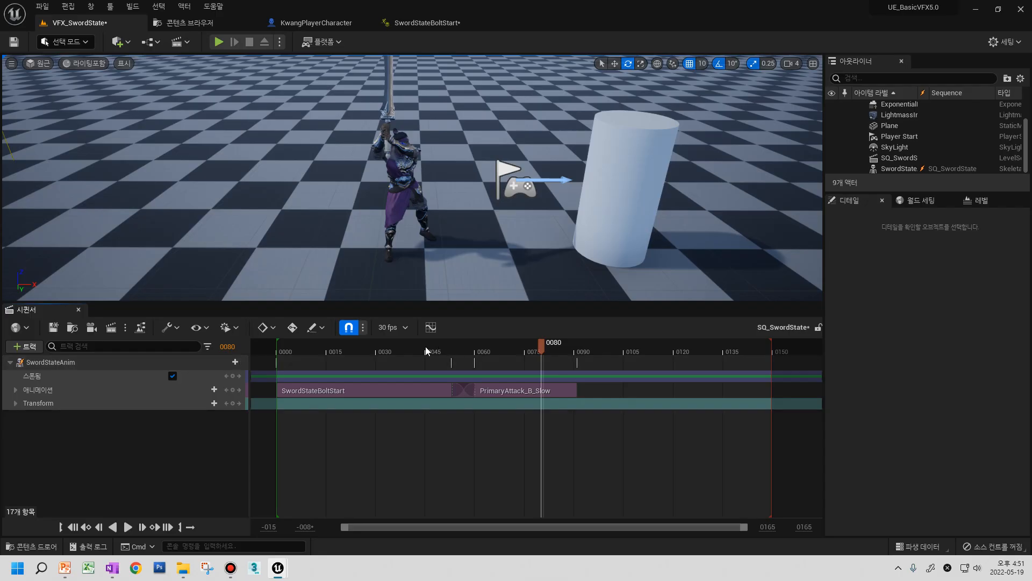
drag(389, 354, 430, 351)
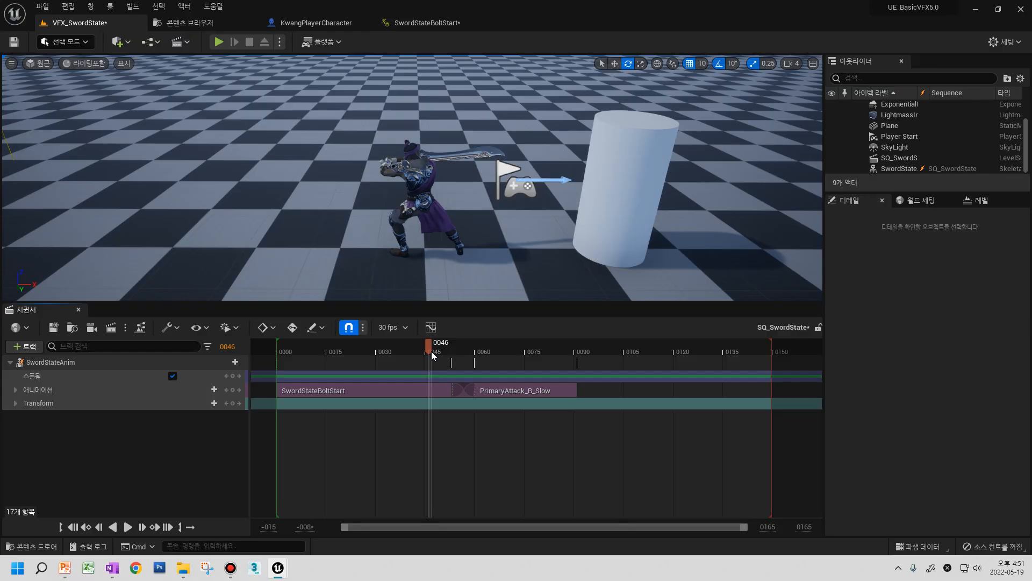
drag(431, 350, 545, 360)
- Add the PrimaryAttack_A_Slow animation and place it on the same row, just after PrimaryAttack_B_Slow
click(538, 391)
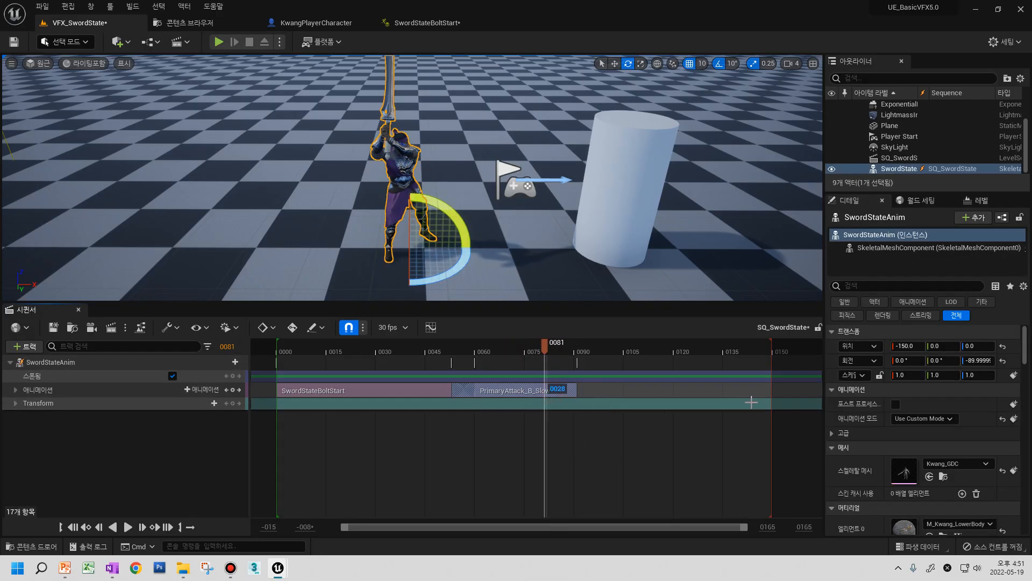
scroll(925, 409, down, 3)
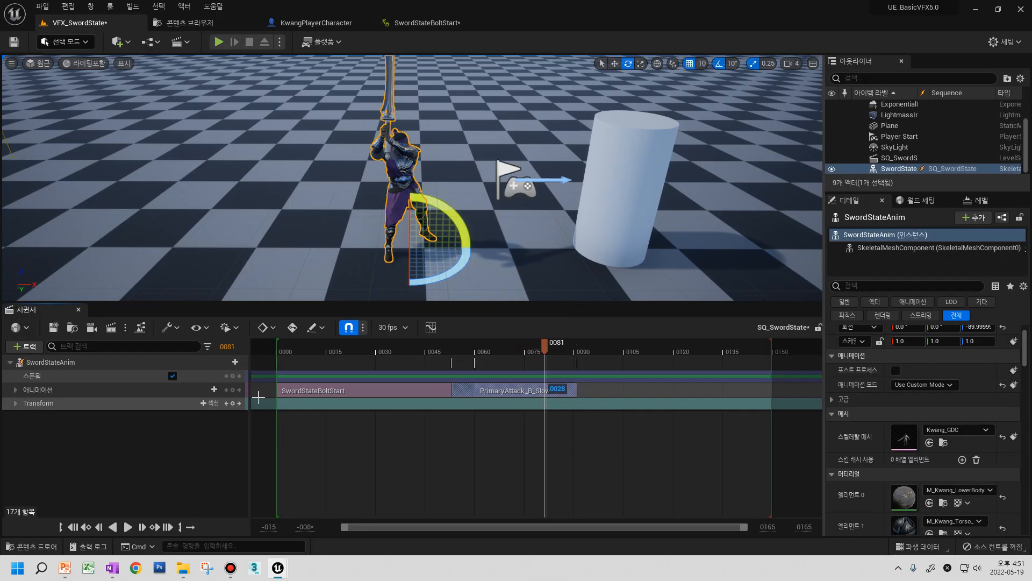
click(201, 389)
text(att _a)
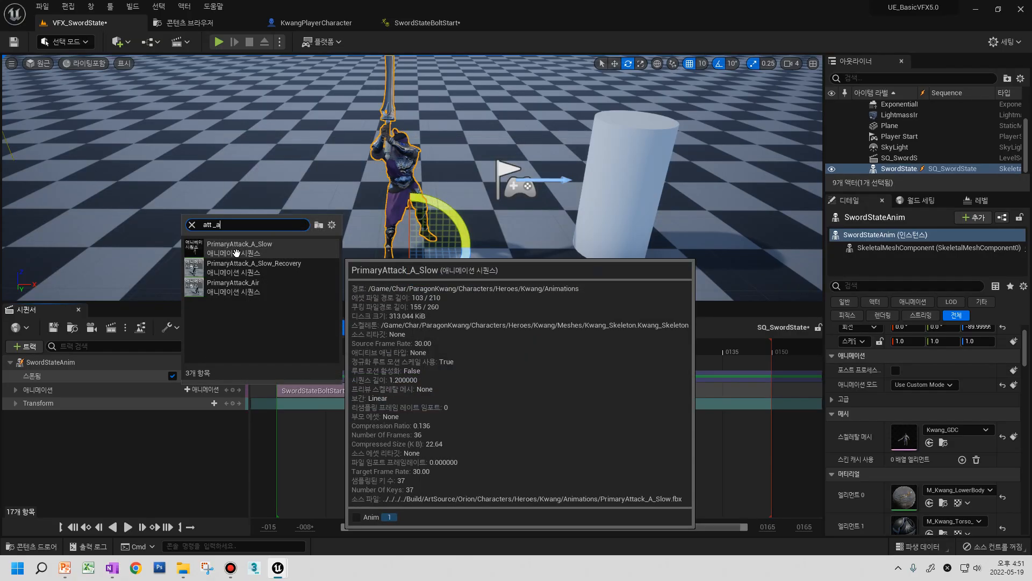
click(239, 245)
drag(595, 418, 639, 400)
- Move PrimaryAttack_A_Slow earlier so it overlaps the end of PrimaryAttack_B_Slow, and scrub through the blends up to frame 94
mouse_move(575, 347)
mouse_down()
mouse_move(595, 350)
mouse_move(527, 351)
mouse_move(618, 354)
mouse_move(568, 359)
mouse_up()
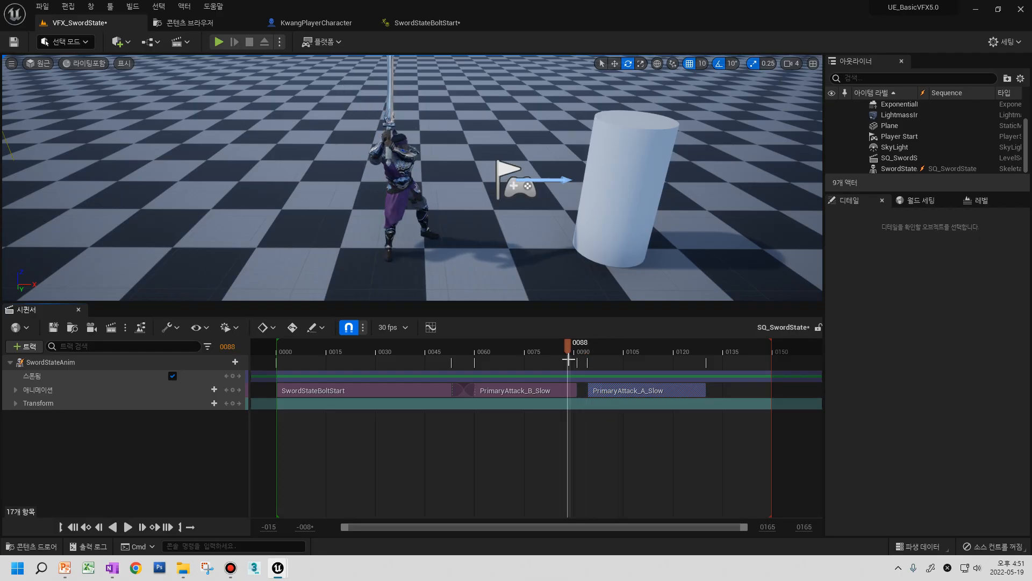
drag(652, 391, 611, 392)
drag(538, 346, 575, 359)
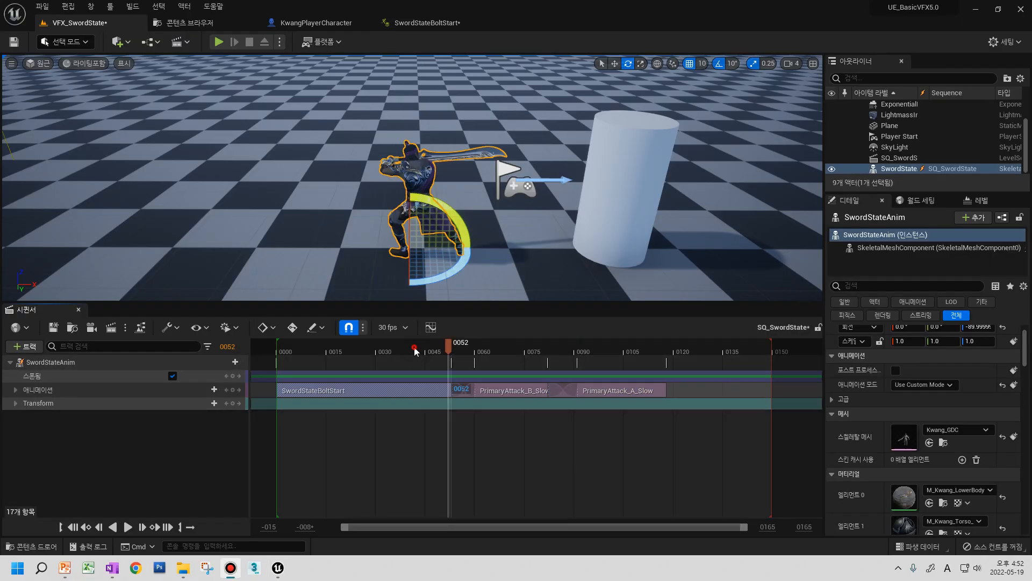
drag(433, 352, 589, 361)
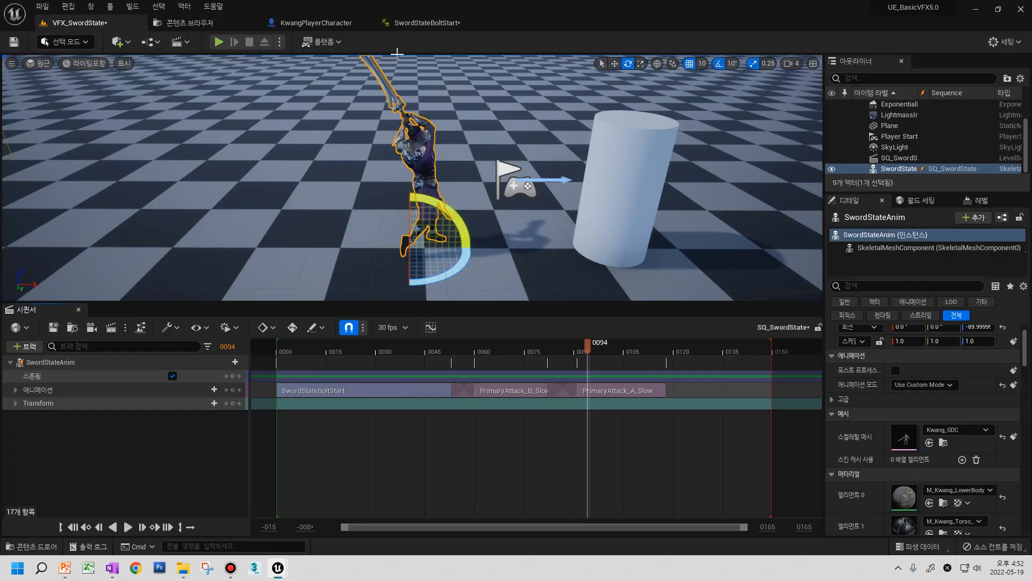
- Switch to the SwordStateBoltStart composite and scrub through its animation
click(404, 24)
click(350, 360)
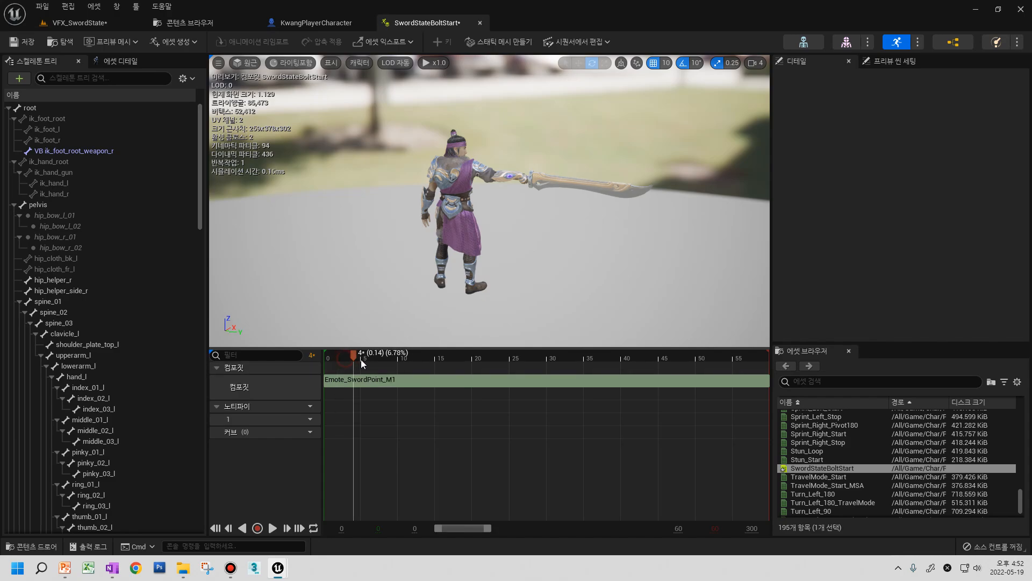
drag(379, 365, 547, 367)
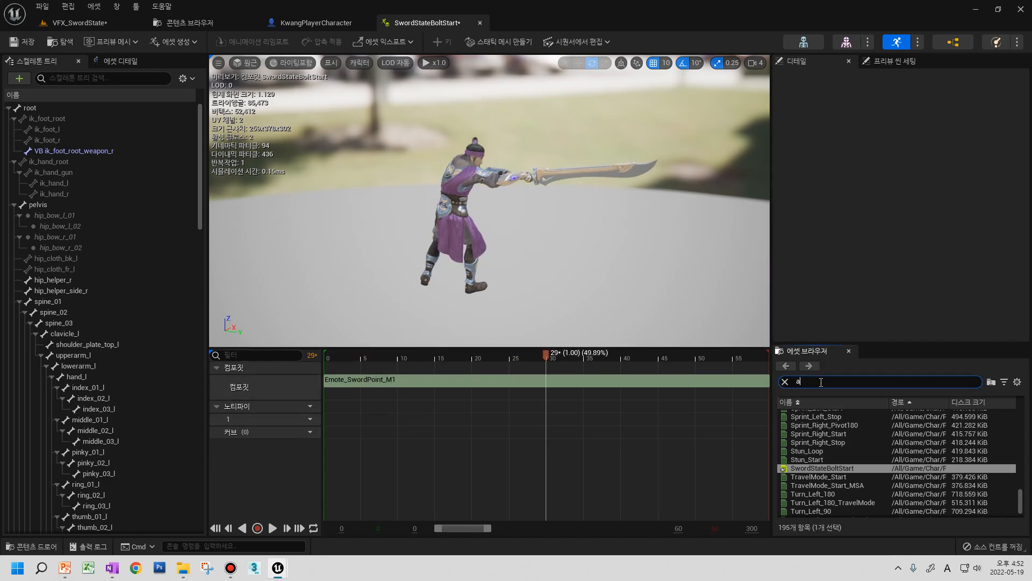
- Search the animation assets for "att", open PrimaryAttack_A_Slow, and scrub it to examine its frames and frame rate
text(att)
click(856, 414)
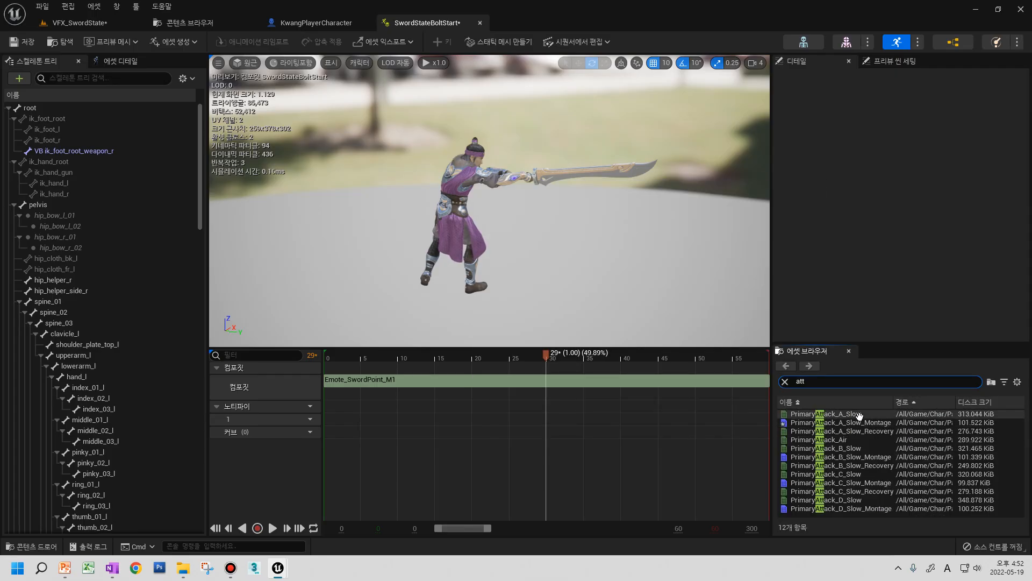
double_click(858, 414)
drag(379, 360, 593, 371)
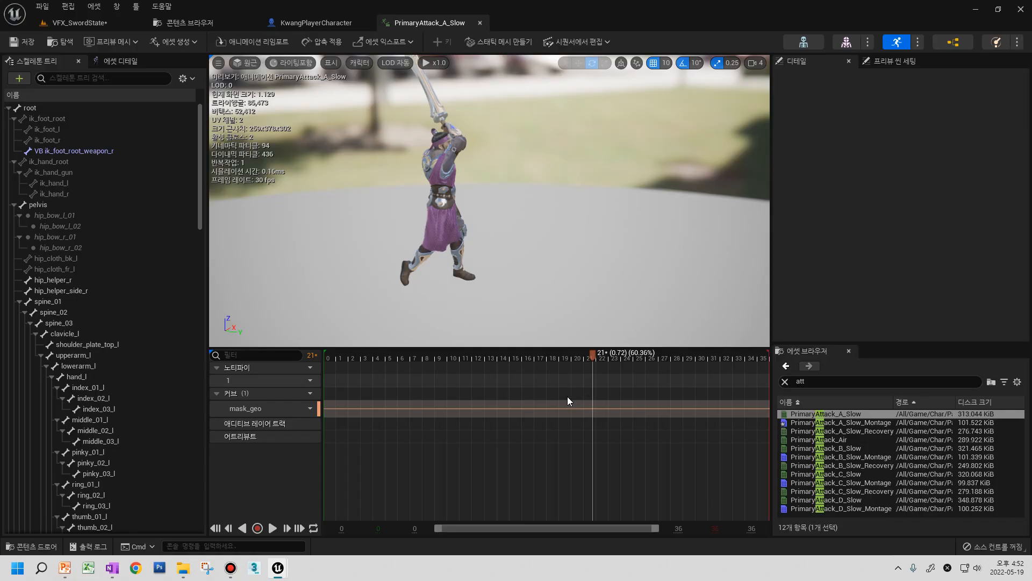
click(544, 405)
drag(334, 358, 309, 363)
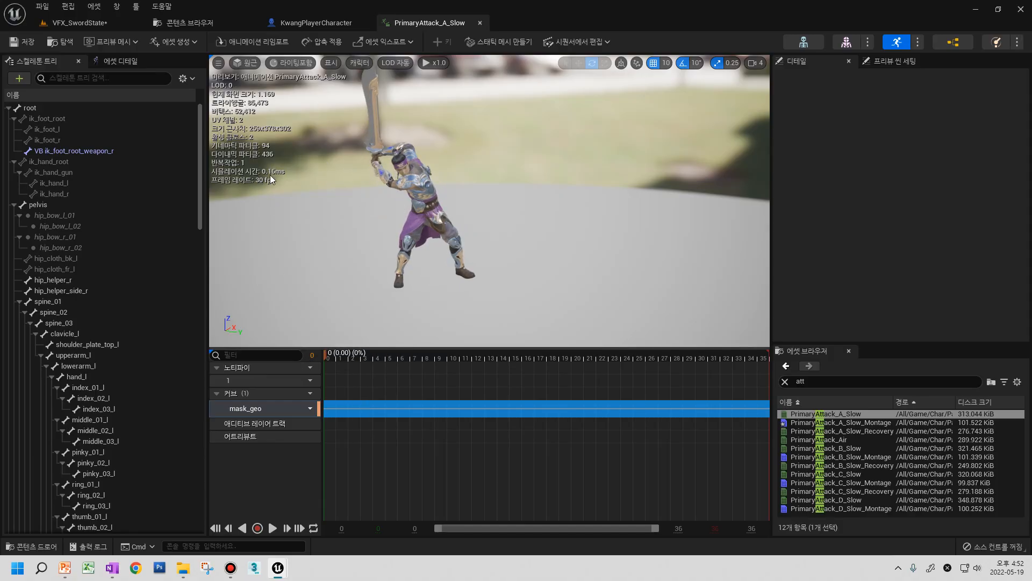
click(221, 65)
click(221, 64)
- Return to the VFX_SwordState level and set the SQ_SwordState display rate to 60 fps
click(100, 24)
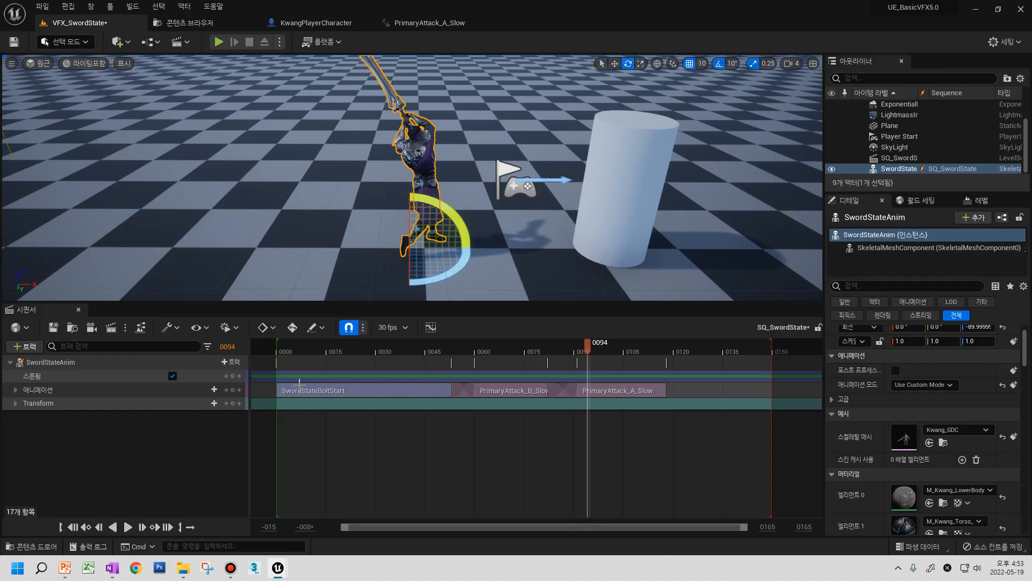
click(407, 328)
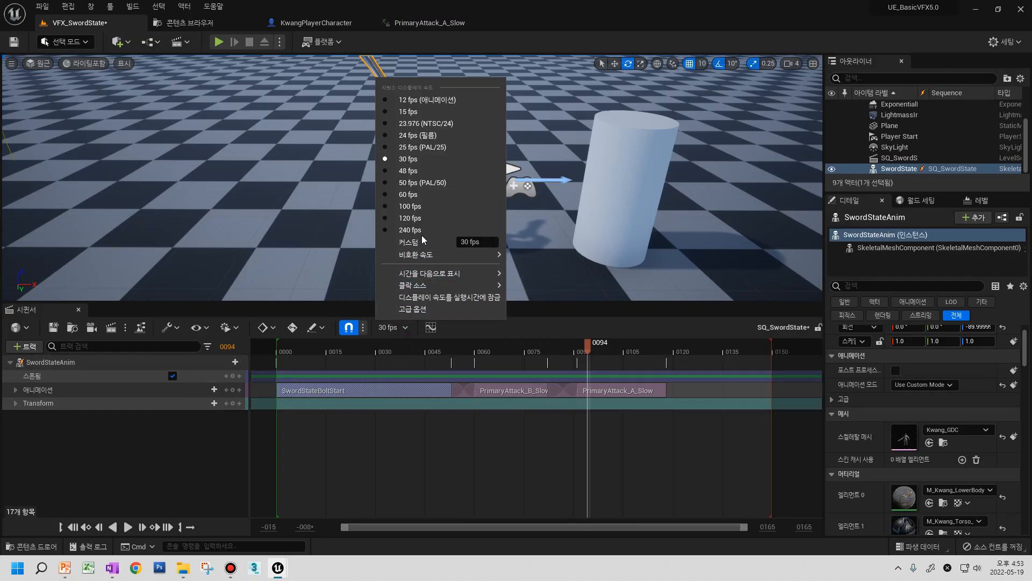
click(385, 195)
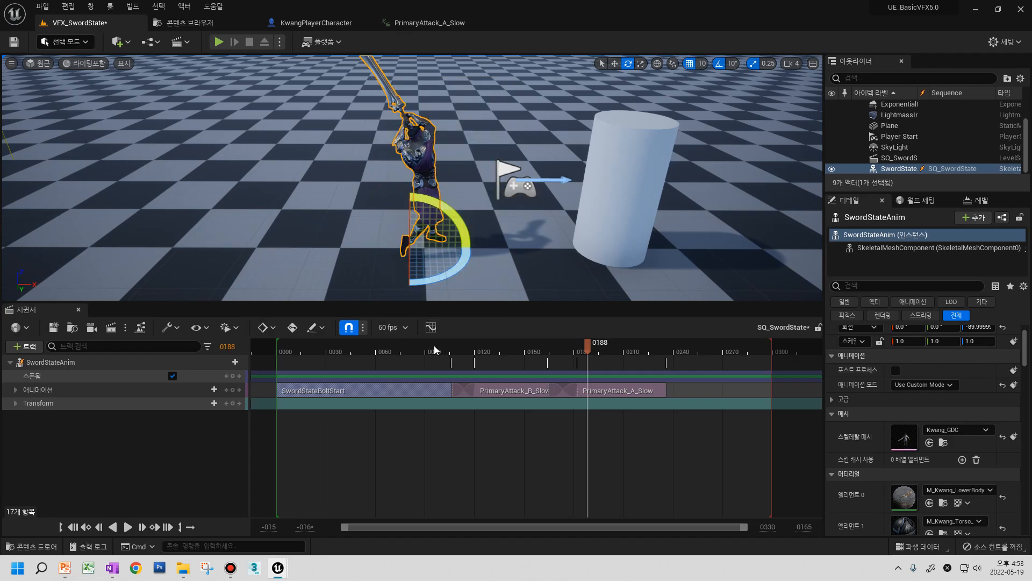
- Scrub through the three blended sections at 60 fps and move the playhead to frame 16
click(275, 350)
drag(306, 350, 607, 353)
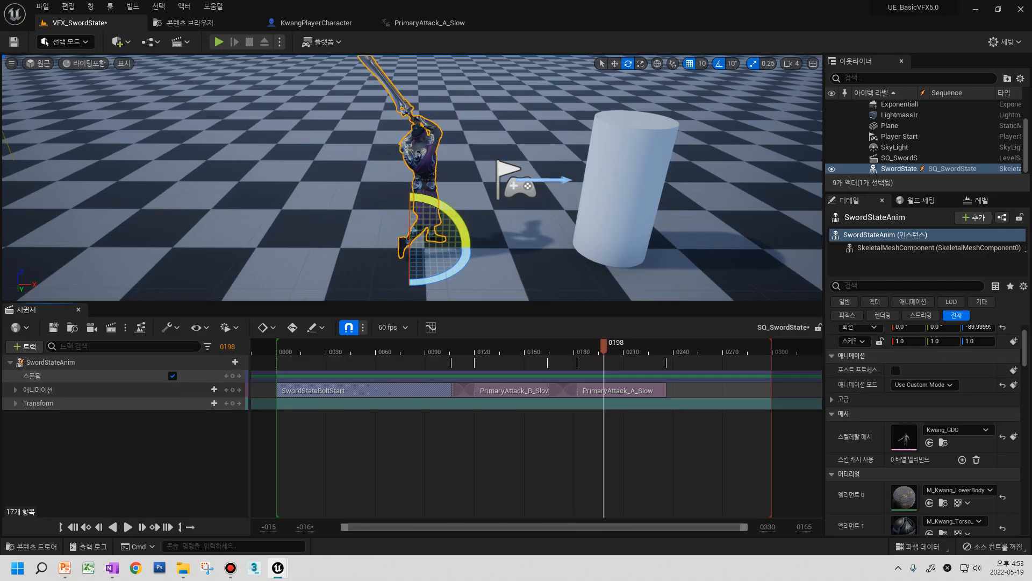
click(477, 468)
click(436, 351)
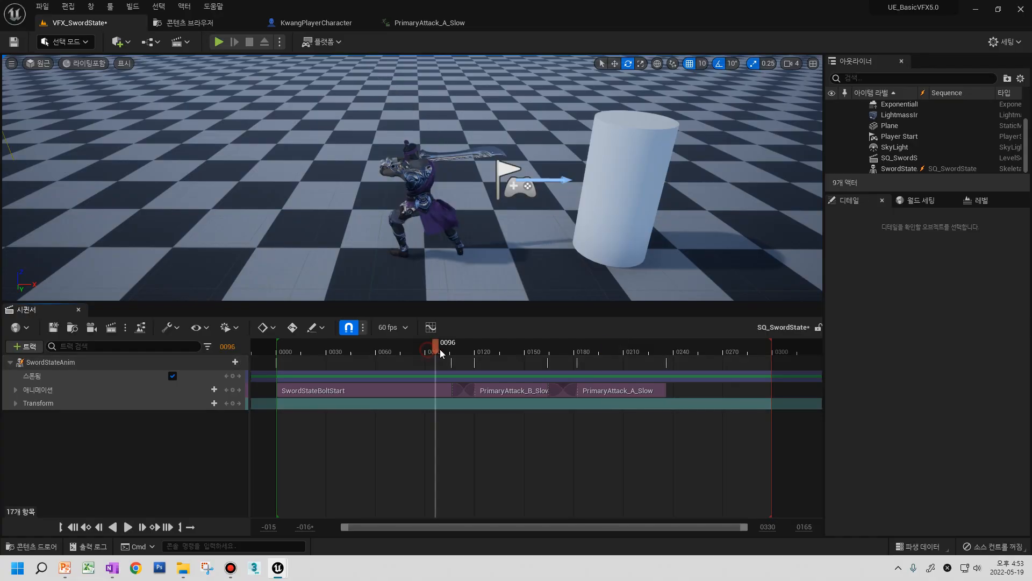
mouse_move(463, 353)
mouse_down()
mouse_move(572, 356)
mouse_move(443, 356)
mouse_up()
click(303, 354)
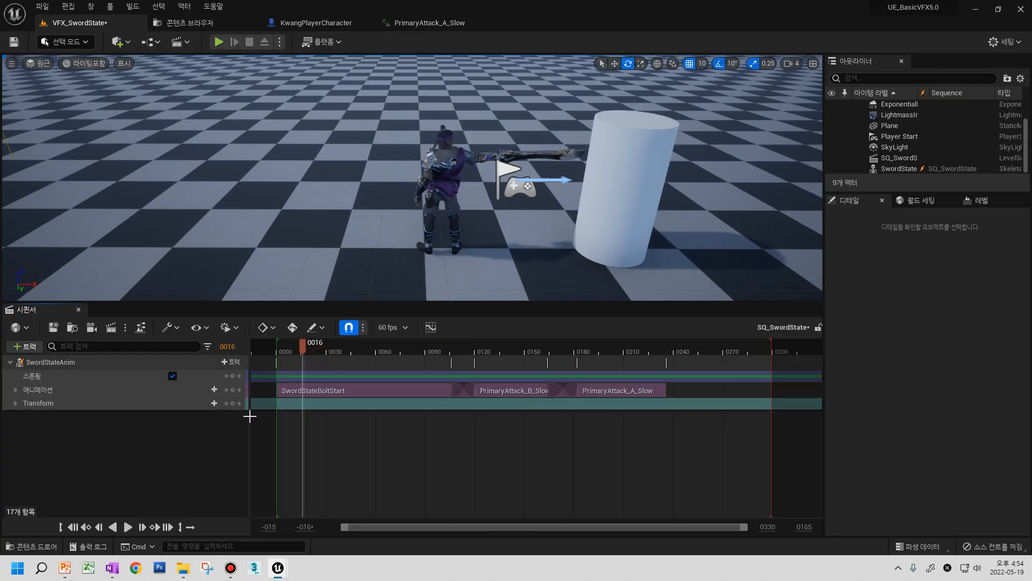
- Play the sequence, enlarge the level viewport by shrinking the Sequencer area, and return the playhead to frame 0
click(128, 527)
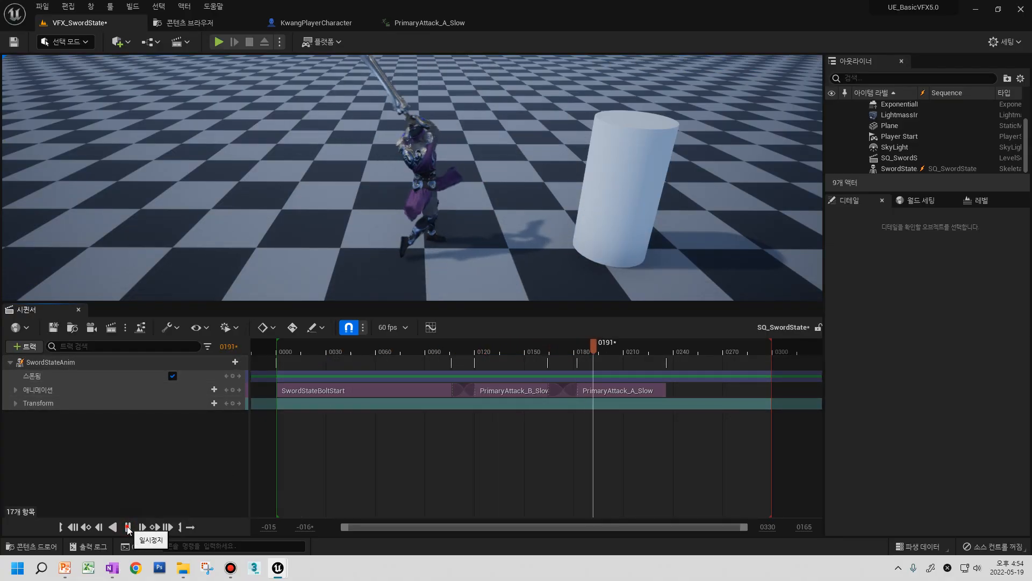
drag(461, 301, 462, 363)
click(61, 529)
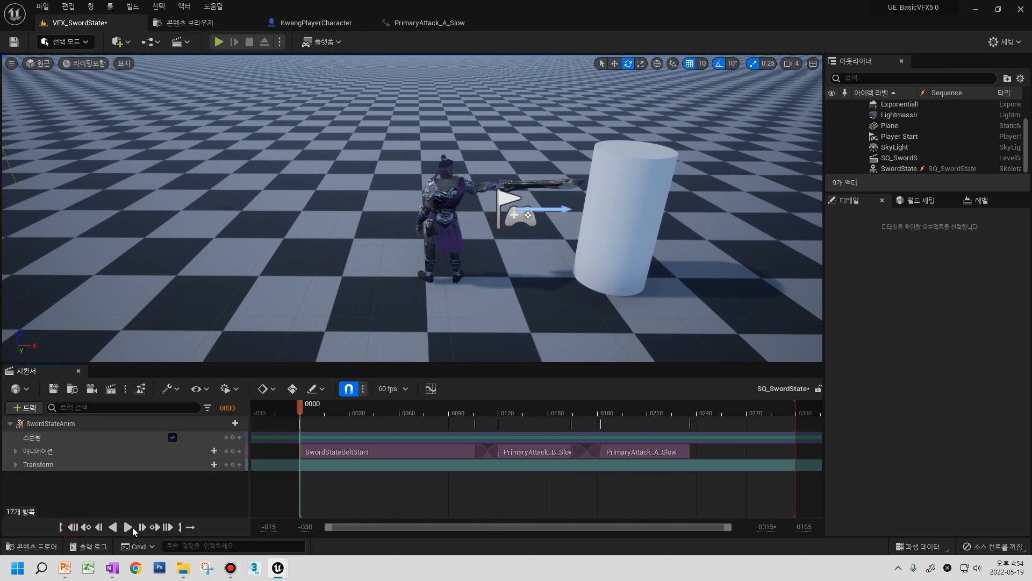
- Play SQ_SwordState with looping switched on and off again, pause it, and scrub to frame 149
click(127, 527)
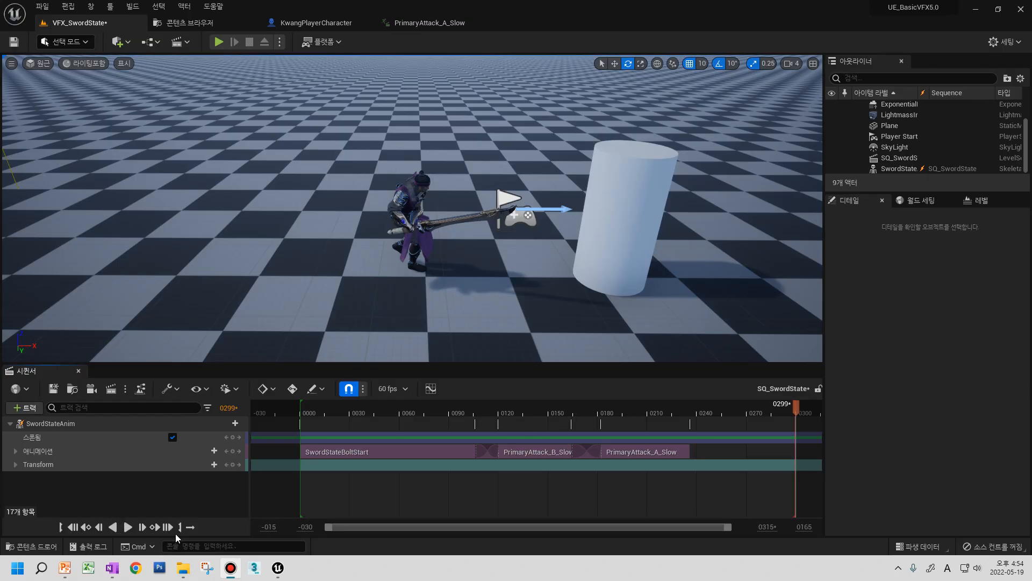
click(129, 530)
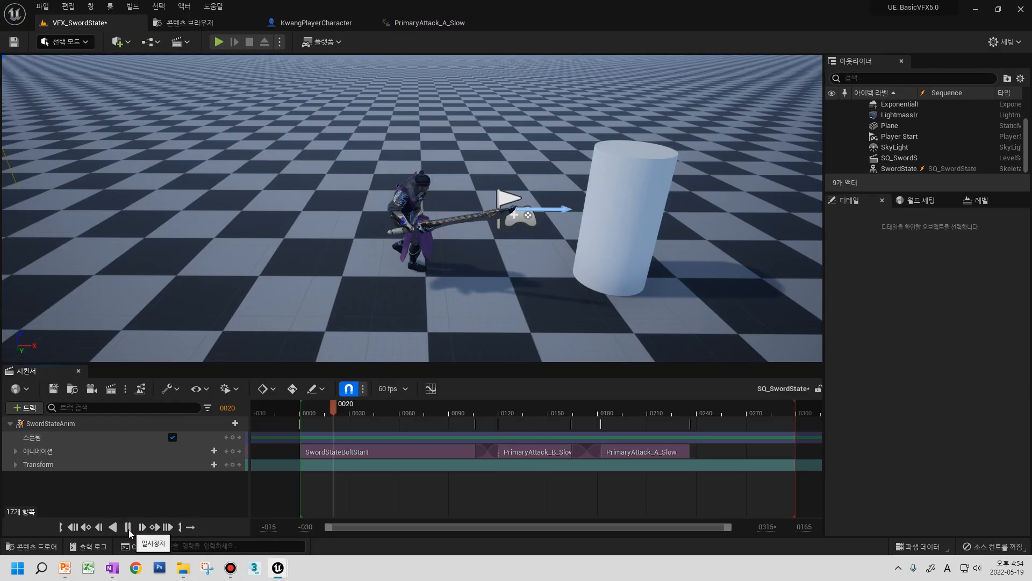
click(189, 528)
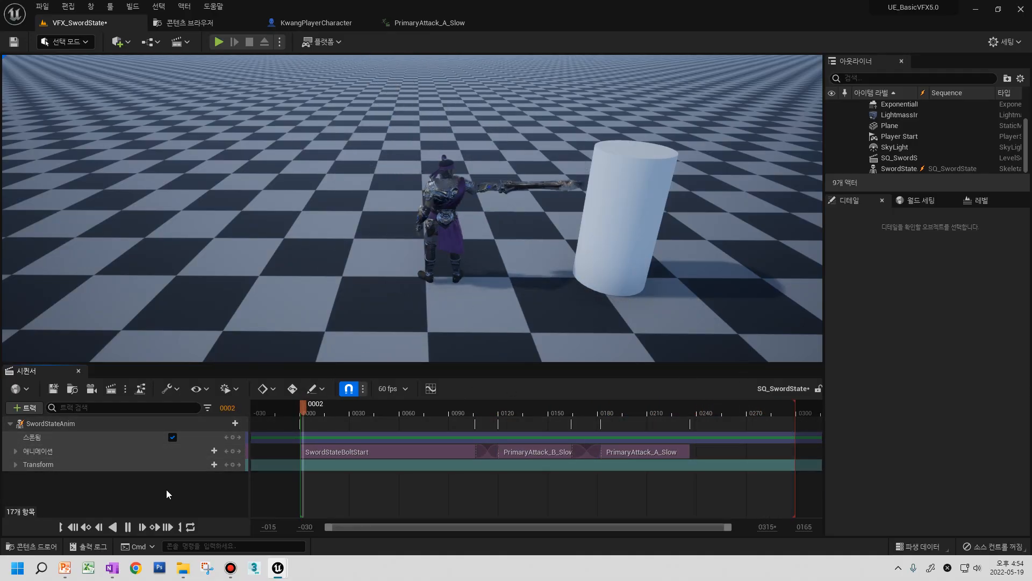
click(190, 526)
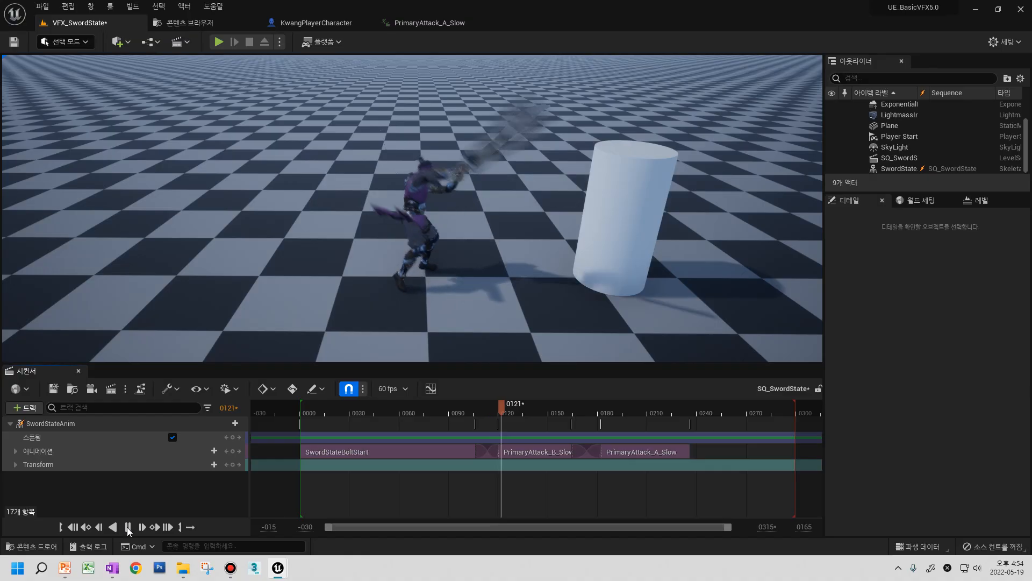
click(128, 527)
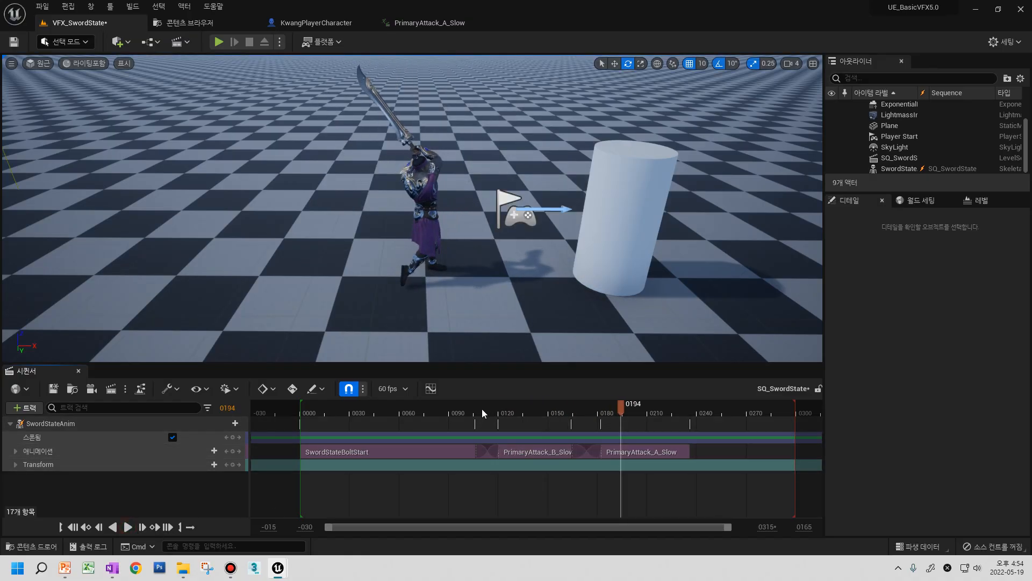
drag(475, 410, 532, 410)
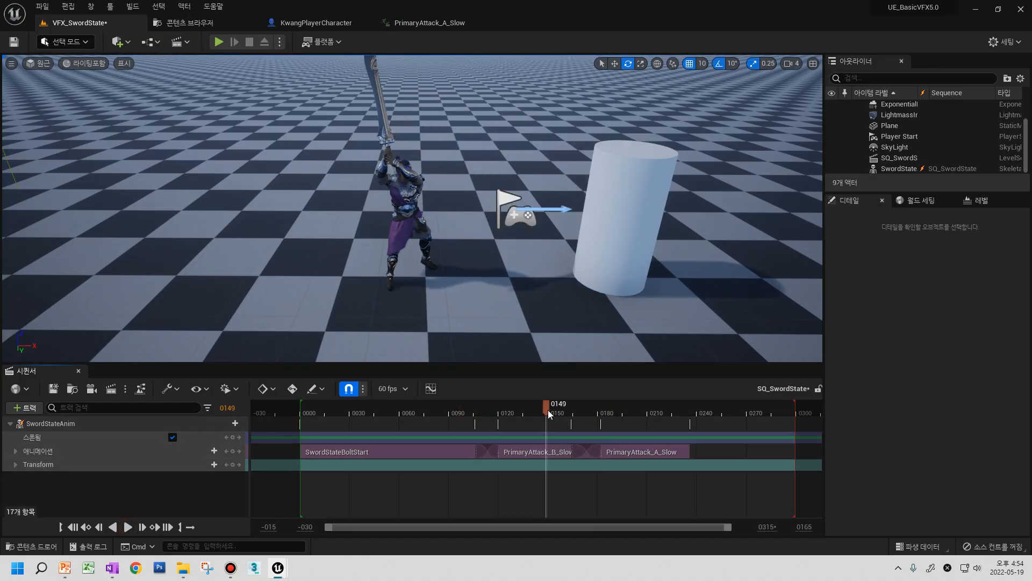
- Try moving the PrimaryAttack_A_Slow section to start at frame 149, check the pose, and undo the move
drag(643, 454, 623, 457)
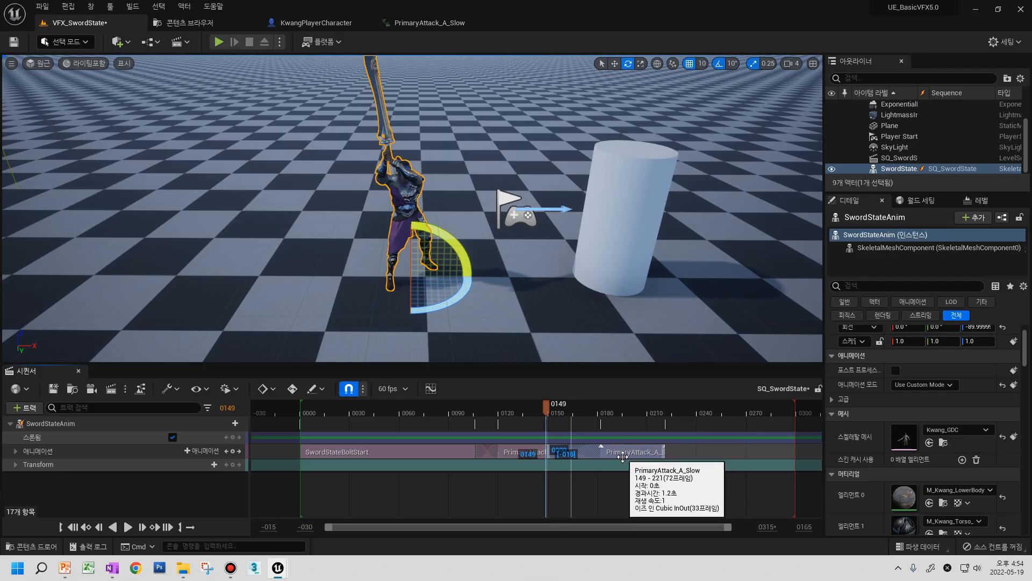
mouse_move(547, 412)
mouse_down()
mouse_move(575, 411)
mouse_move(552, 414)
mouse_up()
key(ctrl+z)
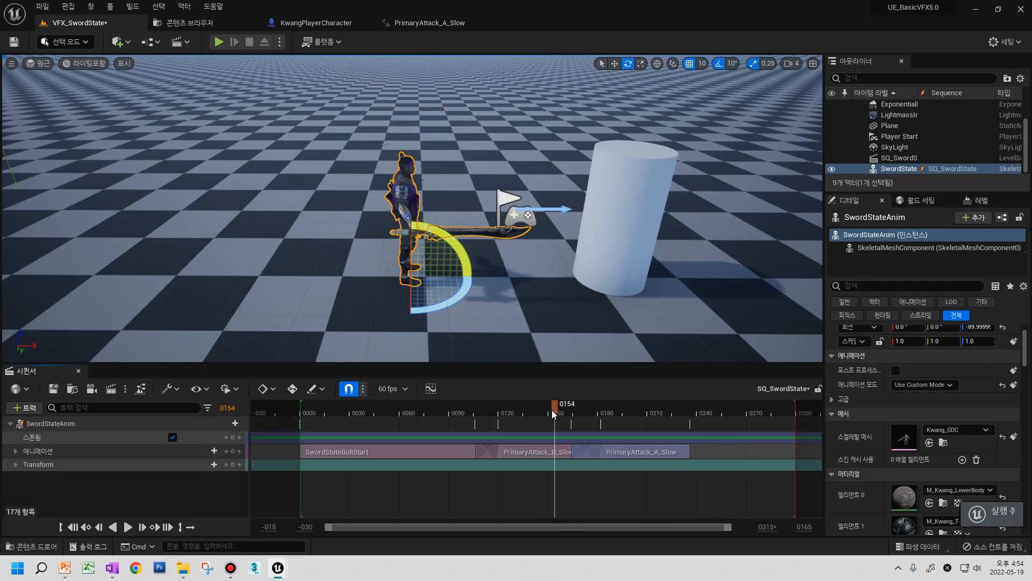
- Play the sequence from frame 83 and again from frame 71 to review the blends between the attack animations
click(437, 412)
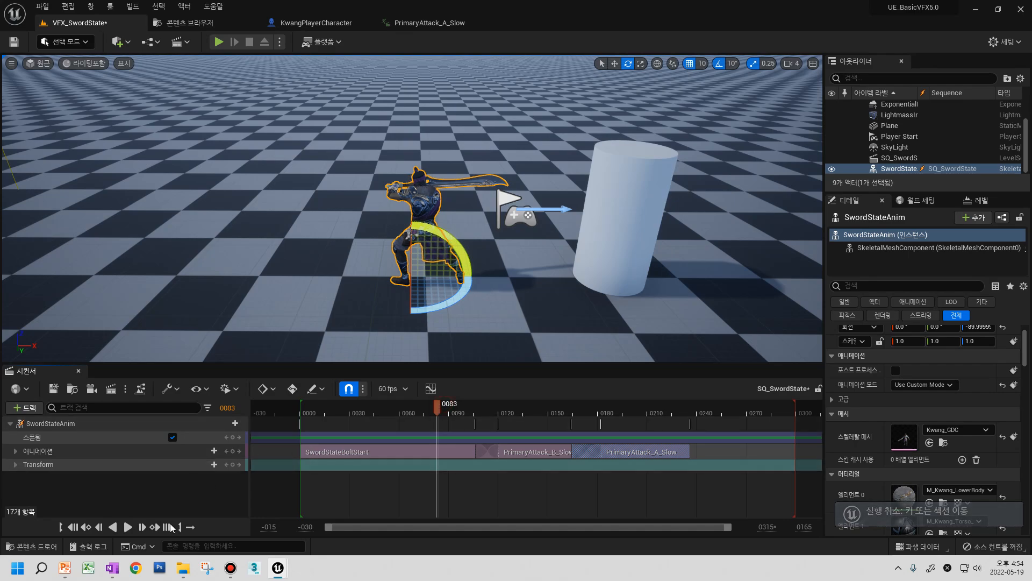
click(127, 528)
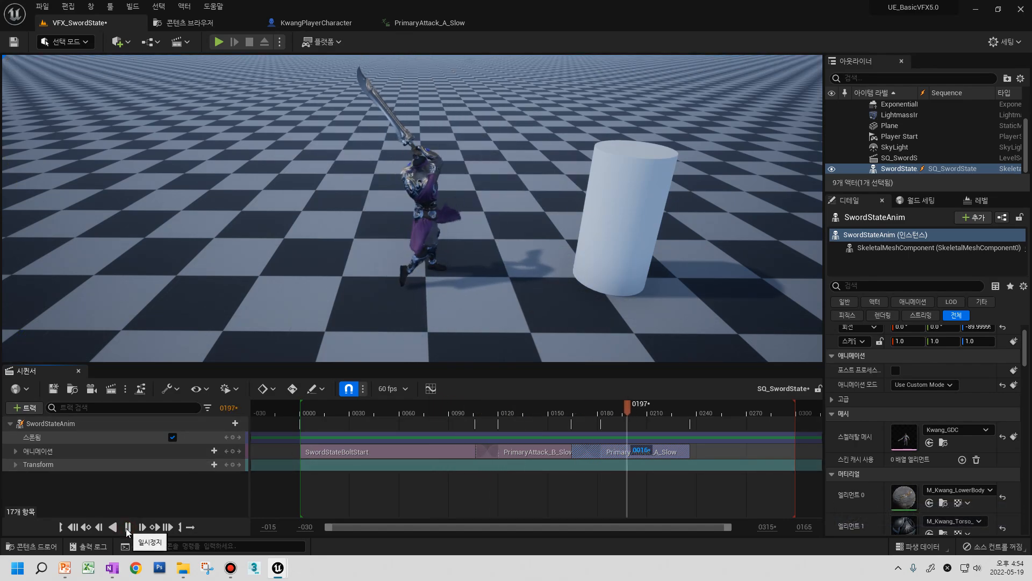
click(128, 532)
click(417, 409)
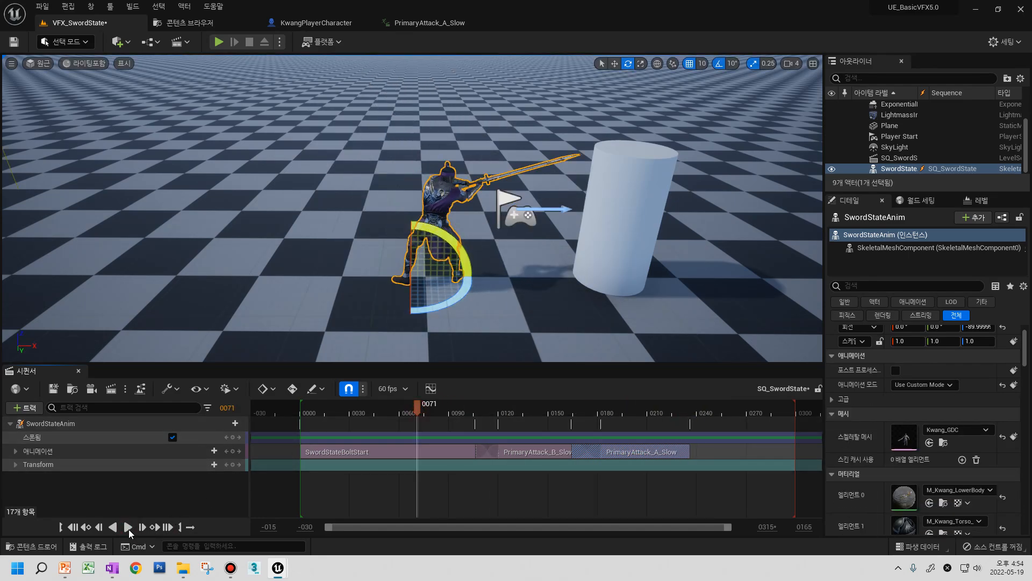
click(128, 527)
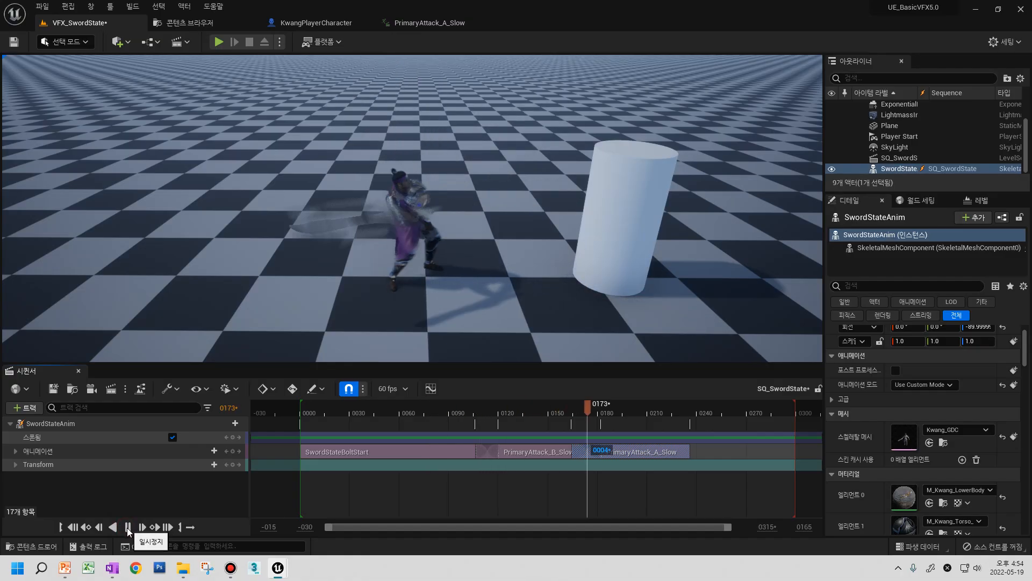
click(128, 528)
- Scrub back and forth through all three sections, stop at frame 236, and select the SwordStateBoltStart section to check its range
drag(346, 412, 669, 409)
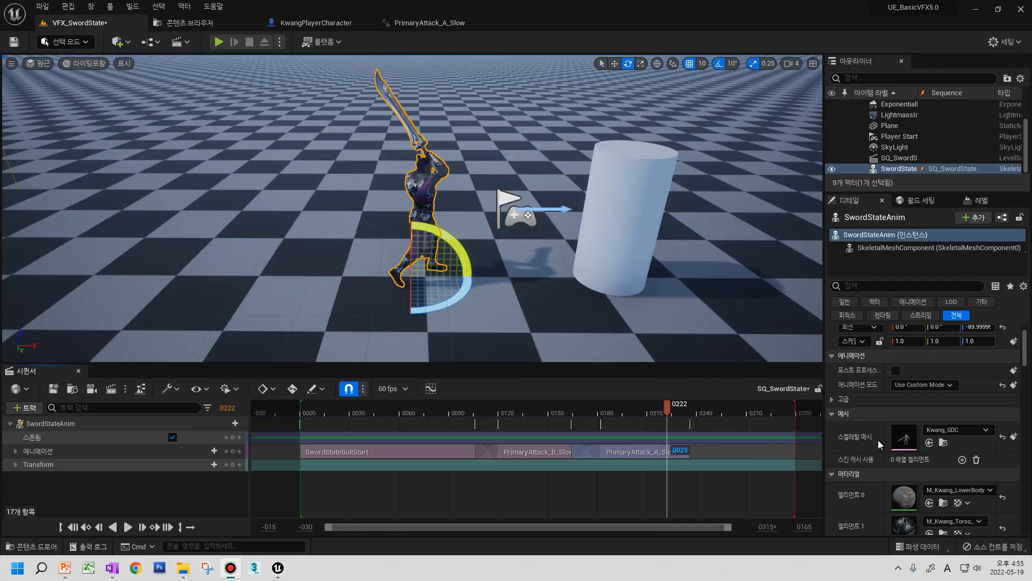
drag(669, 409, 316, 420)
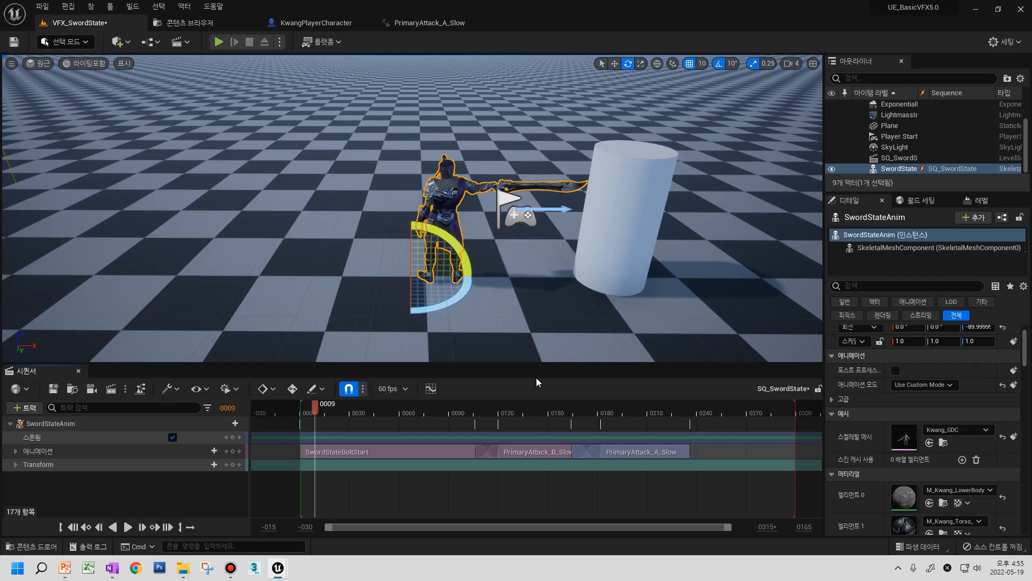
drag(317, 410, 690, 441)
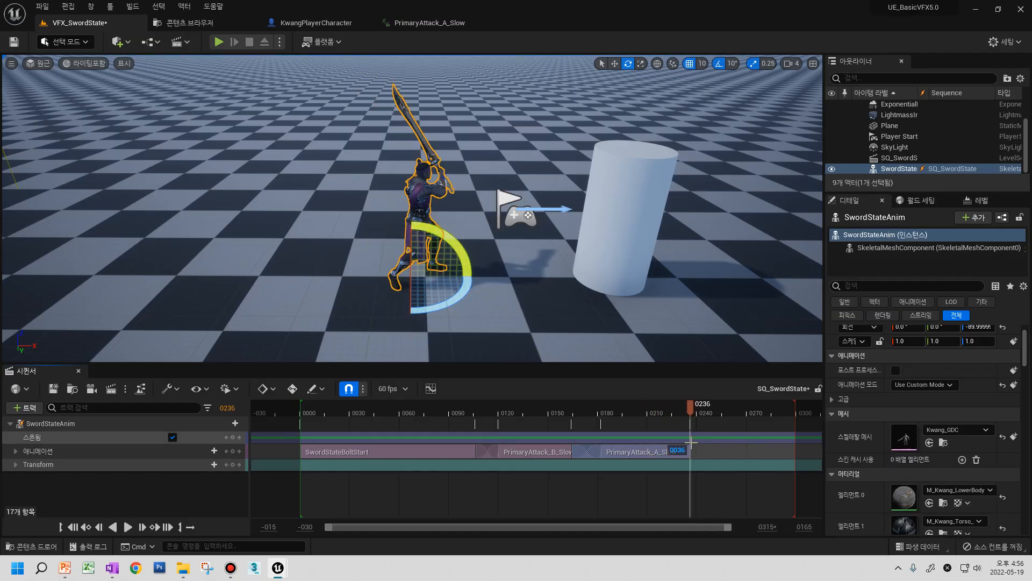
drag(653, 526, 661, 526)
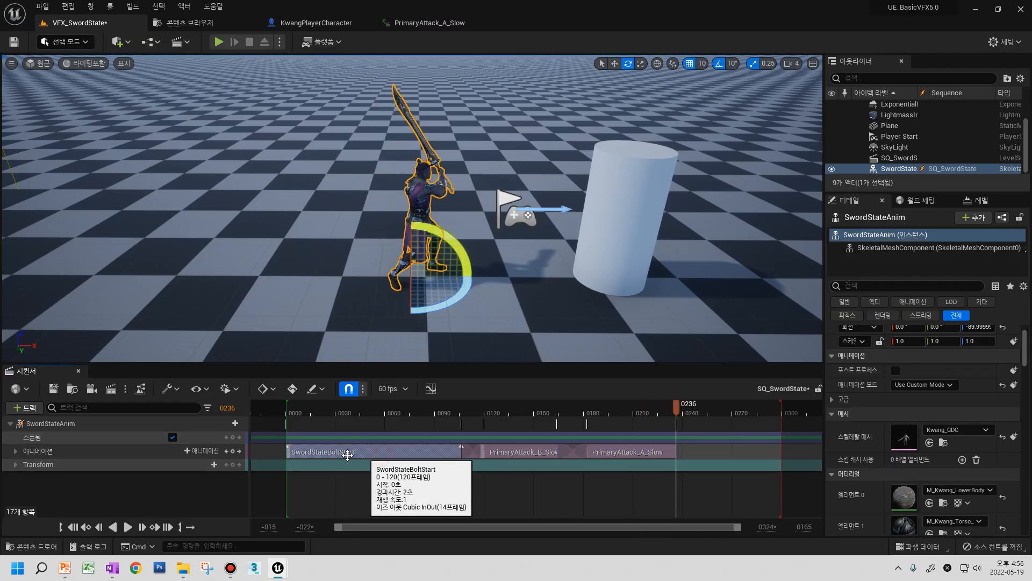
click(316, 457)
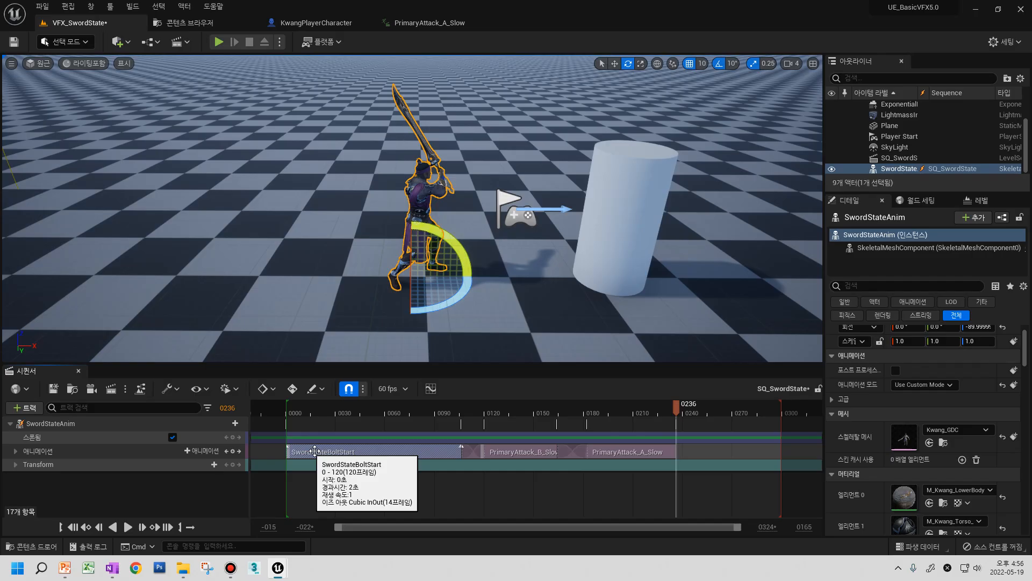
- Search the animation editor's assets for "bolt", open SwordStateBoltStart, and locate that asset in the Content Browser
click(425, 23)
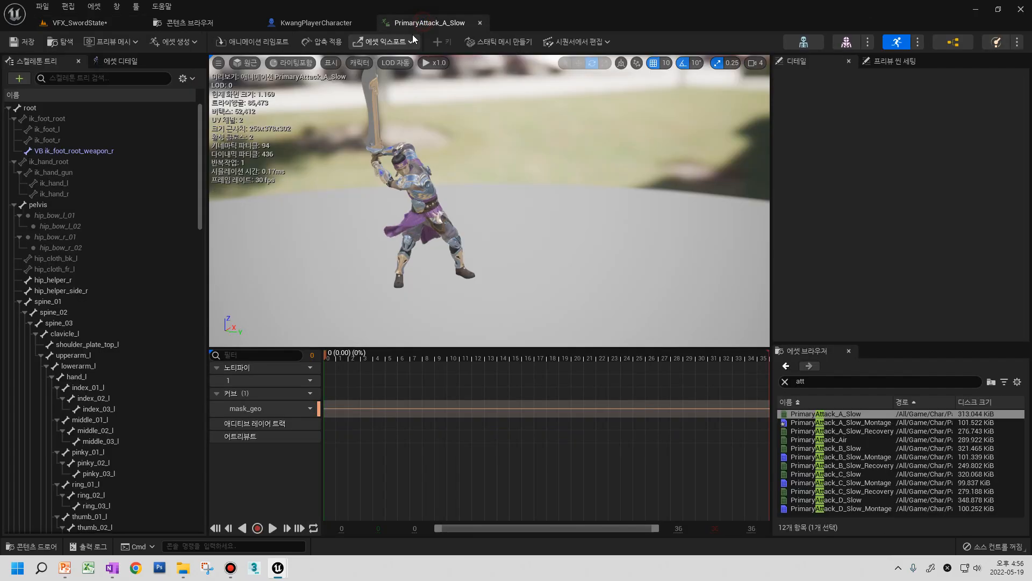
click(835, 380)
key(ctrl+a)
text(bolt)
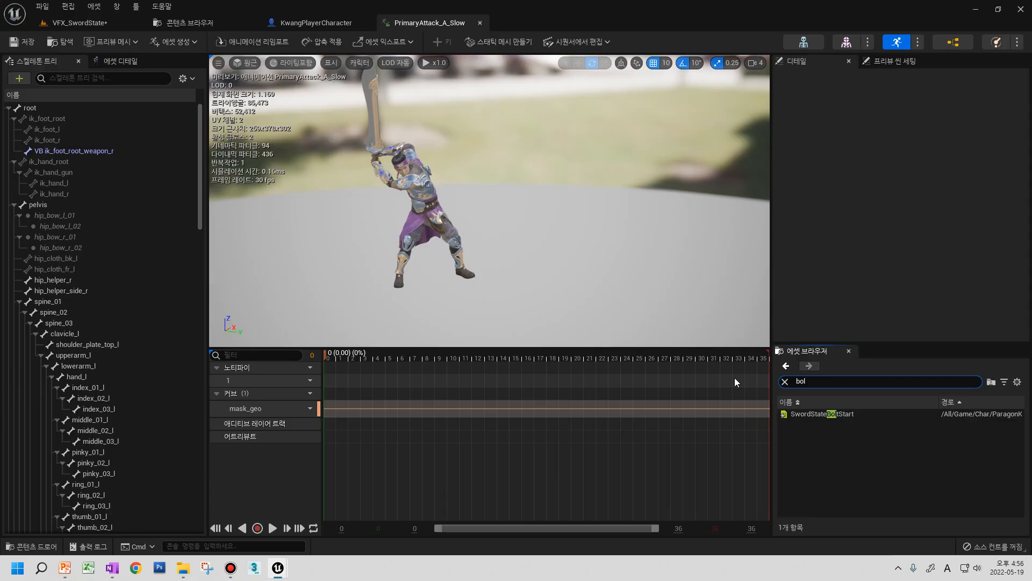
key(Return)
right_click(817, 419)
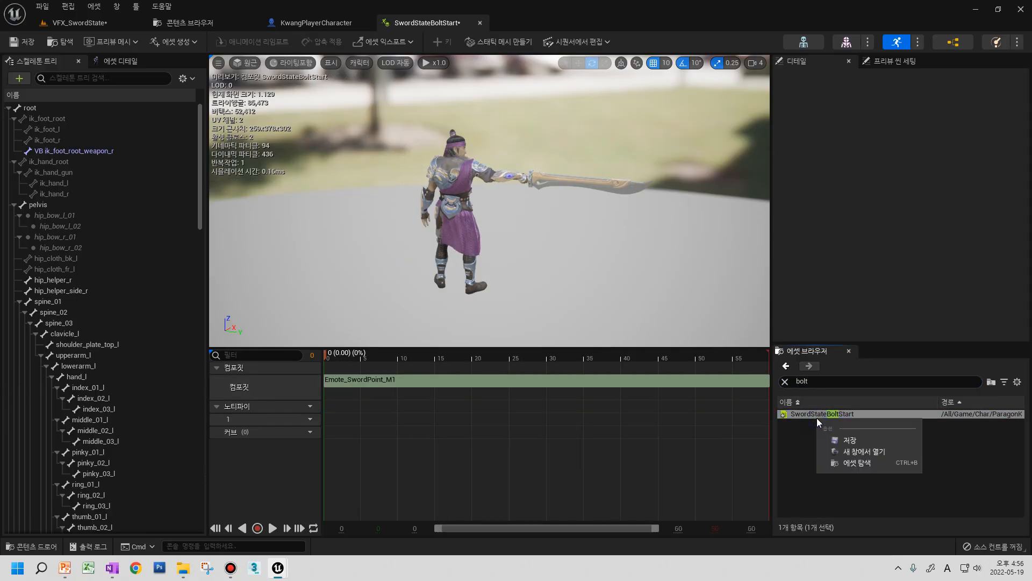
click(841, 461)
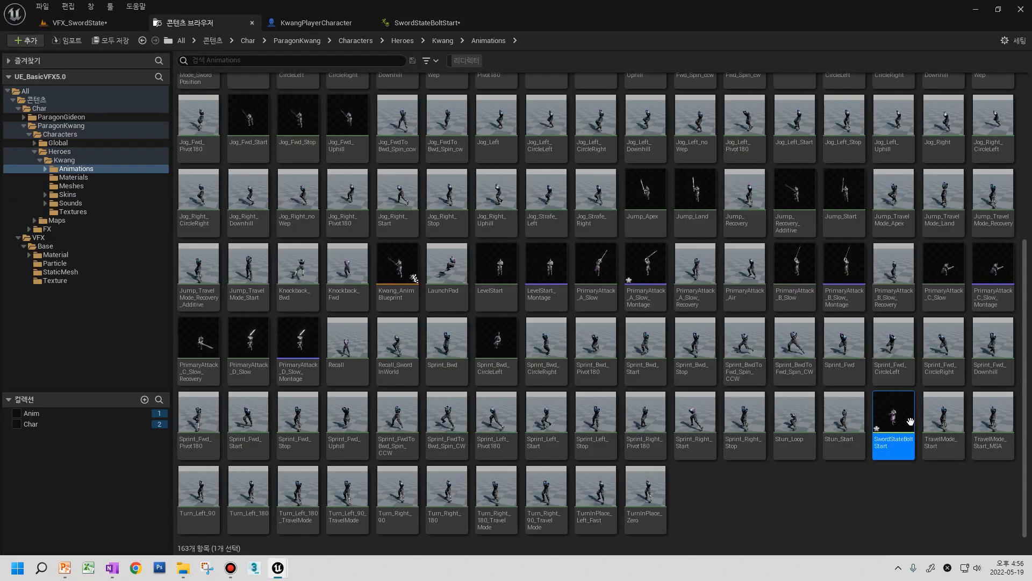
- Duplicate the SwordStateBoltStart composite as SwordStateFireStart and open the new asset
right_click(893, 419)
click(907, 203)
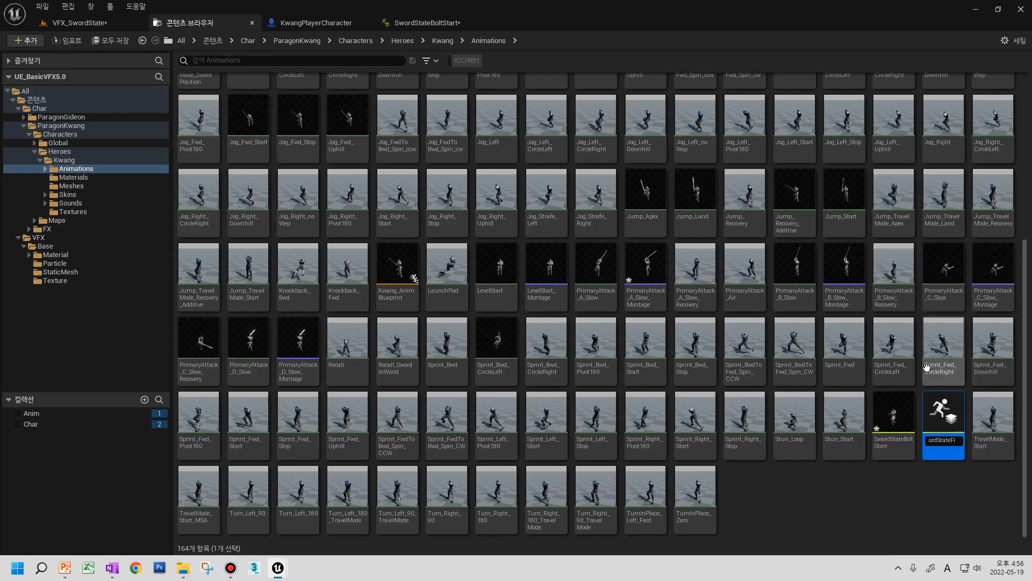
text(SwordStateFireSt)
text(art)
key(Return)
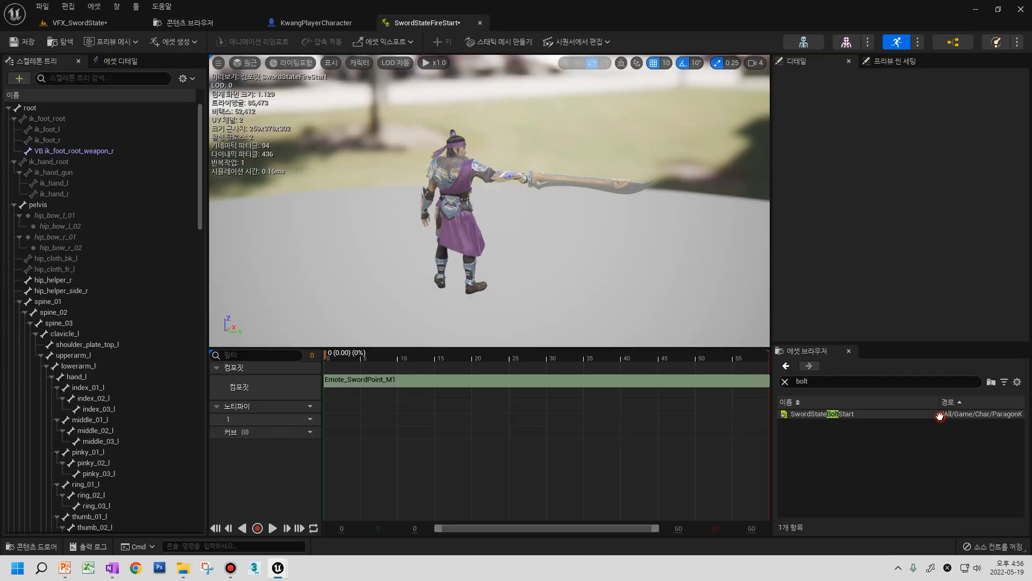
double_click(944, 414)
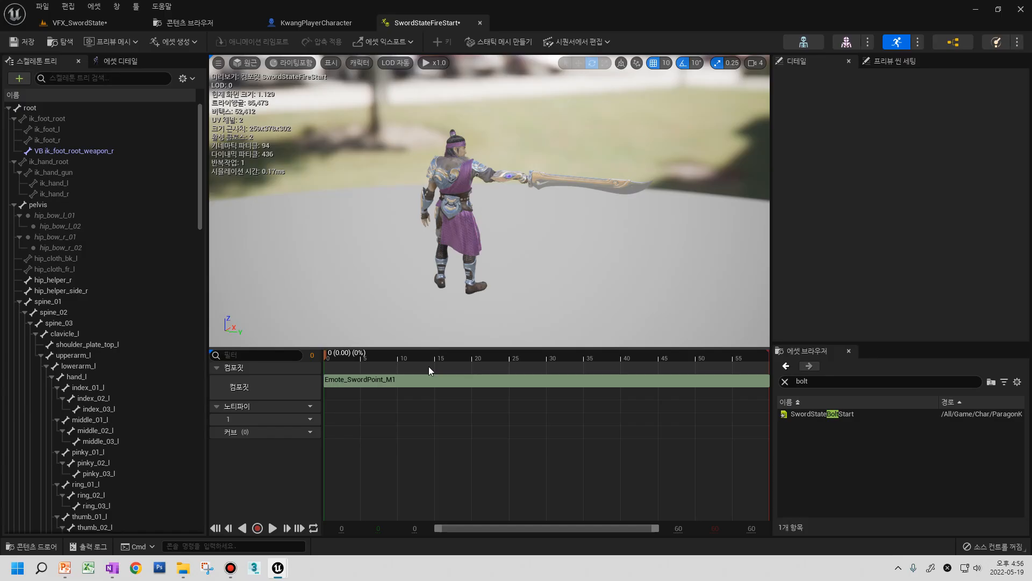
- Enlarge the preview area and set the Emote_SwordPoint_M1 segment's start time to 5 in SwordStateFireStart
click(430, 380)
drag(457, 348, 378, 390)
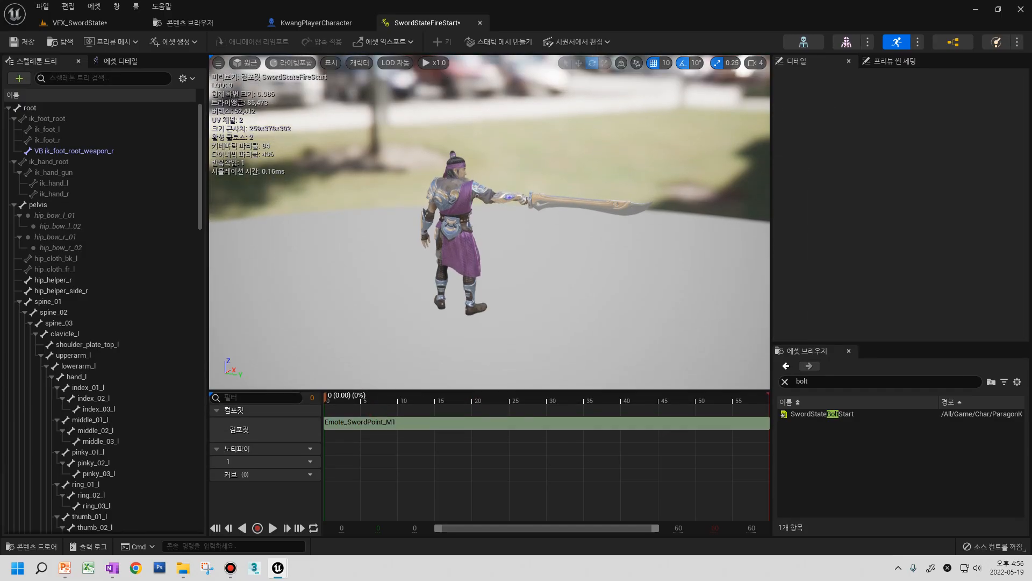
click(502, 423)
click(904, 128)
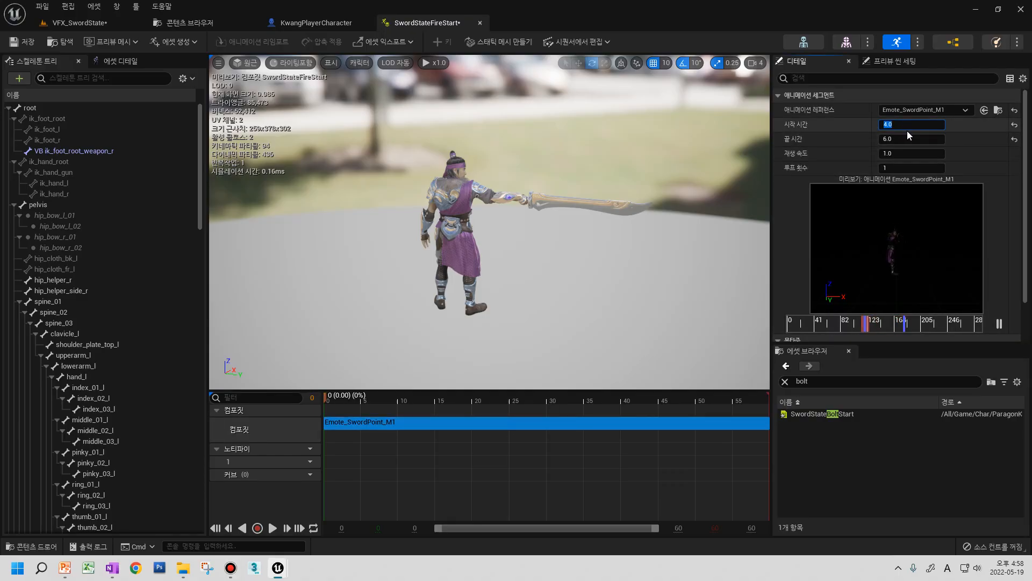
text(5)
key(Return)
- Scrub through the shortened SwordStateFireStart composite to check its motion, and save the asset
drag(349, 397, 579, 434)
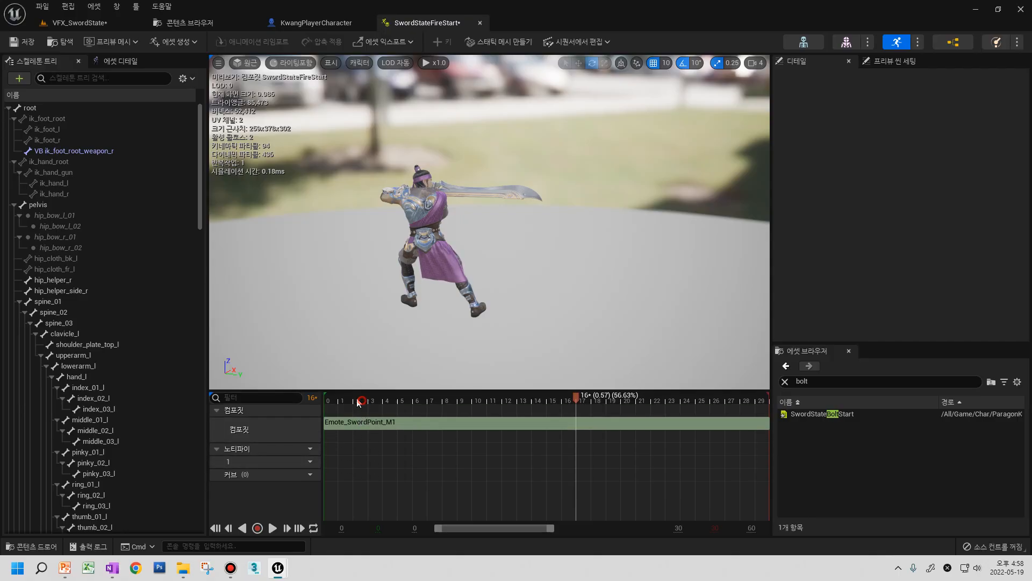
click(329, 398)
drag(329, 397, 699, 420)
click(592, 435)
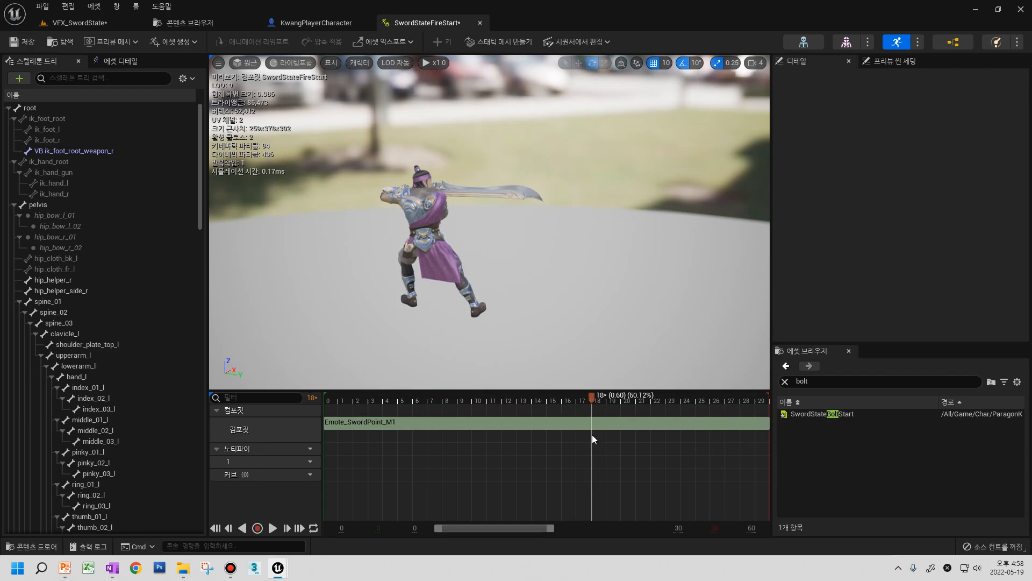
click(50, 46)
- Return to the VFX_SwordState level and add SwordStateFireStart to the sequence's animation track at frame 236
click(81, 23)
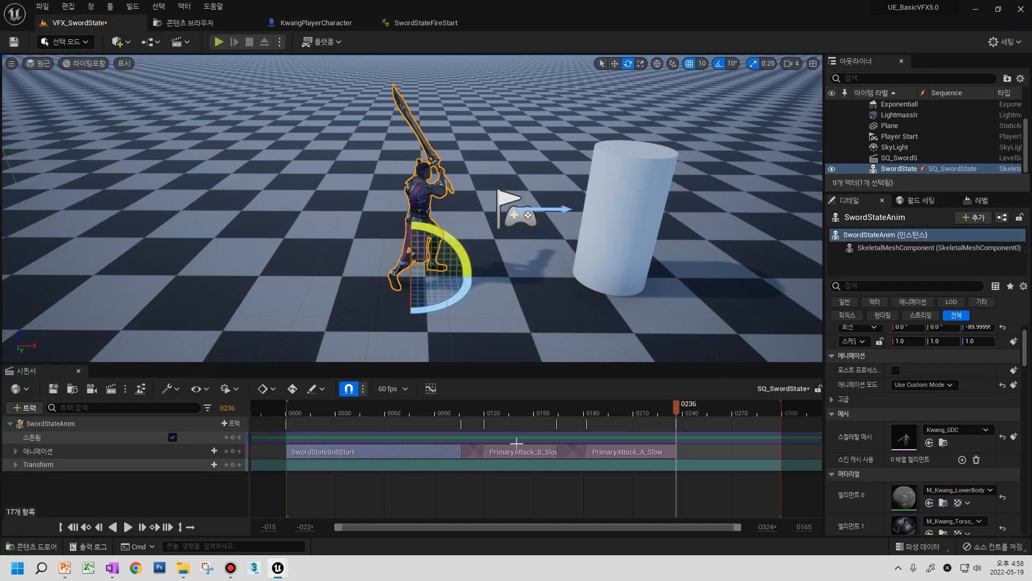
click(203, 451)
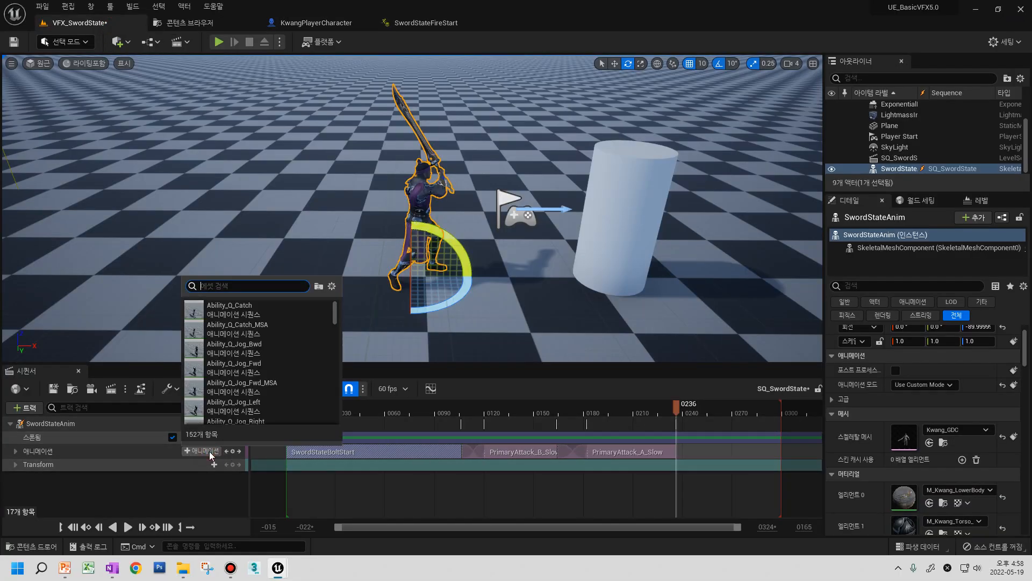
text(state)
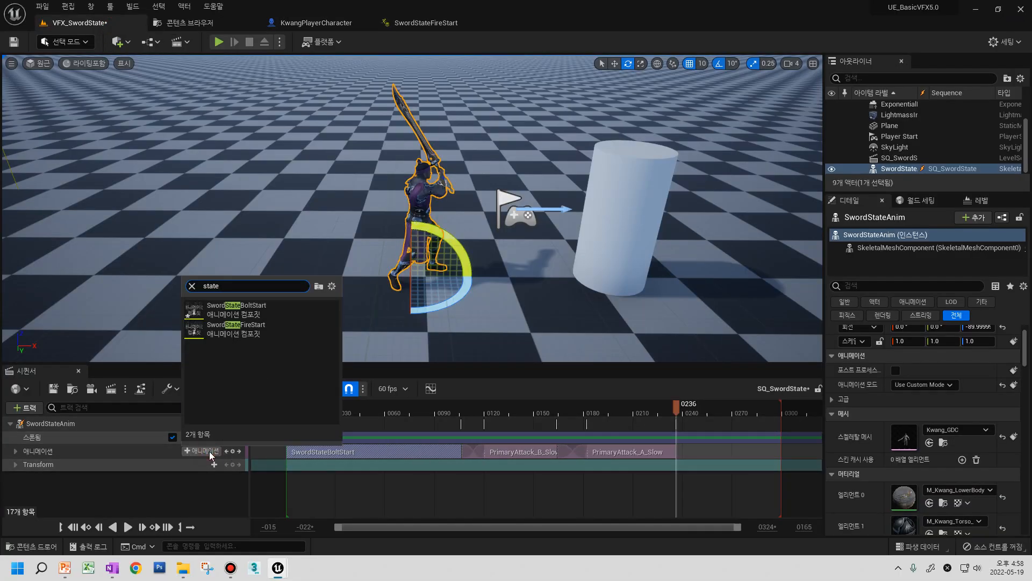
click(236, 328)
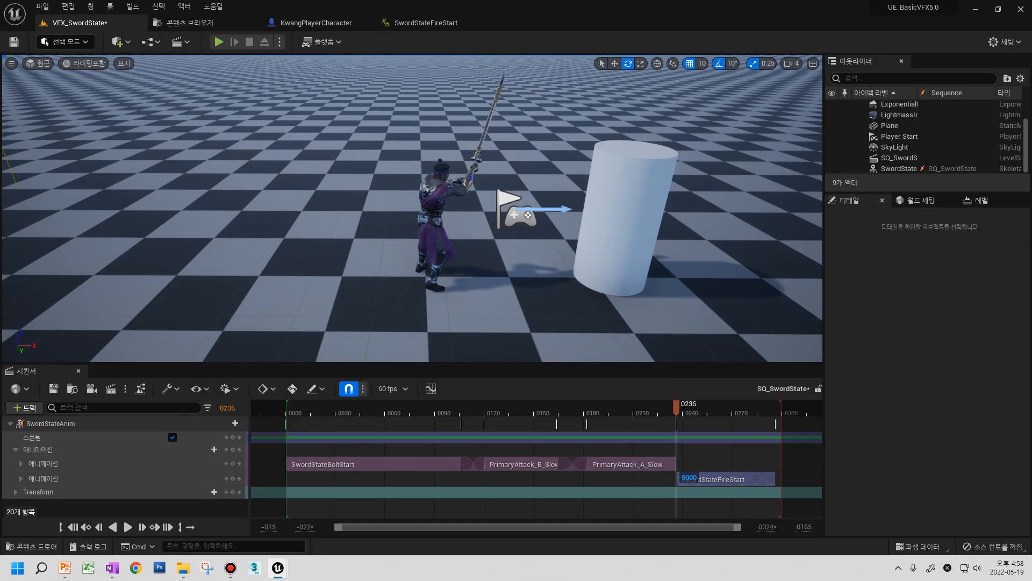
- Overlap SwordStateFireStart with the end of PrimaryAttack_A_Slow for a 26-frame blend, scrub to frame 271, and check the attack sections' ranges
drag(732, 478, 697, 456)
mouse_move(624, 410)
mouse_down()
mouse_move(638, 415)
mouse_move(572, 419)
mouse_move(620, 425)
mouse_up()
drag(706, 453, 698, 452)
drag(618, 414, 734, 423)
drag(480, 415, 734, 422)
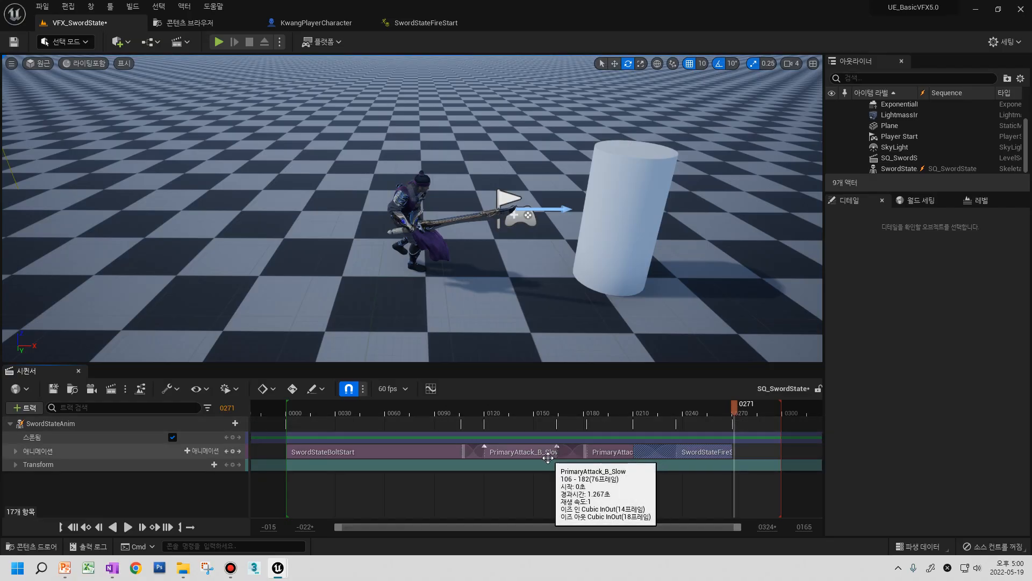
click(613, 455)
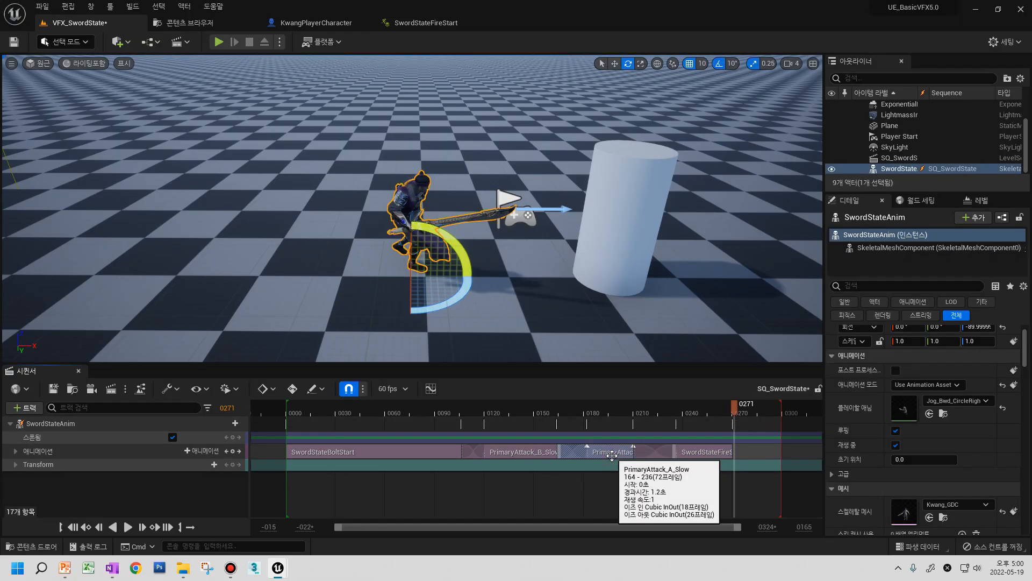
click(522, 451)
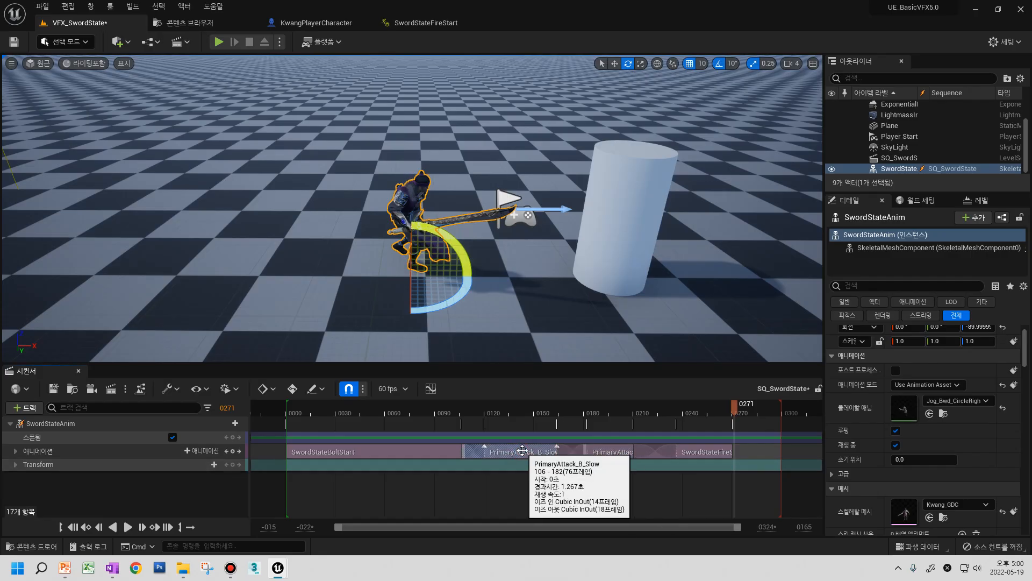
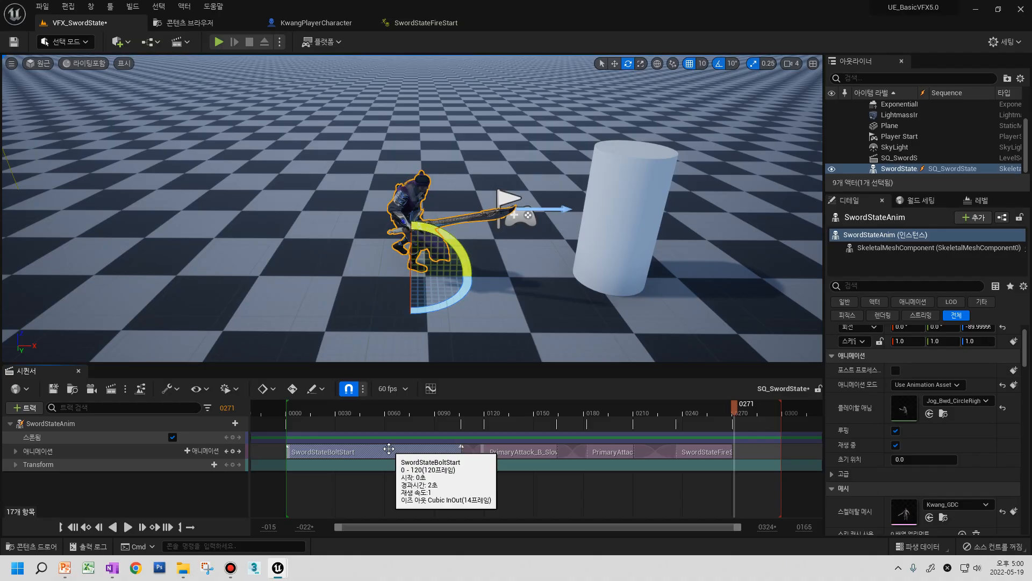
click(584, 449)
click(498, 453)
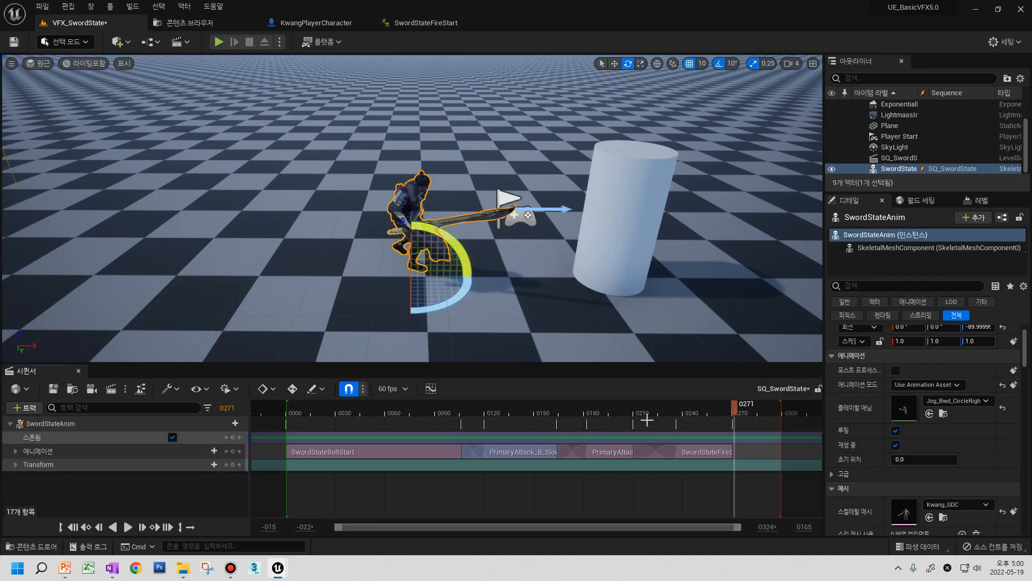
click(530, 491)
right_click(518, 453)
click(513, 452)
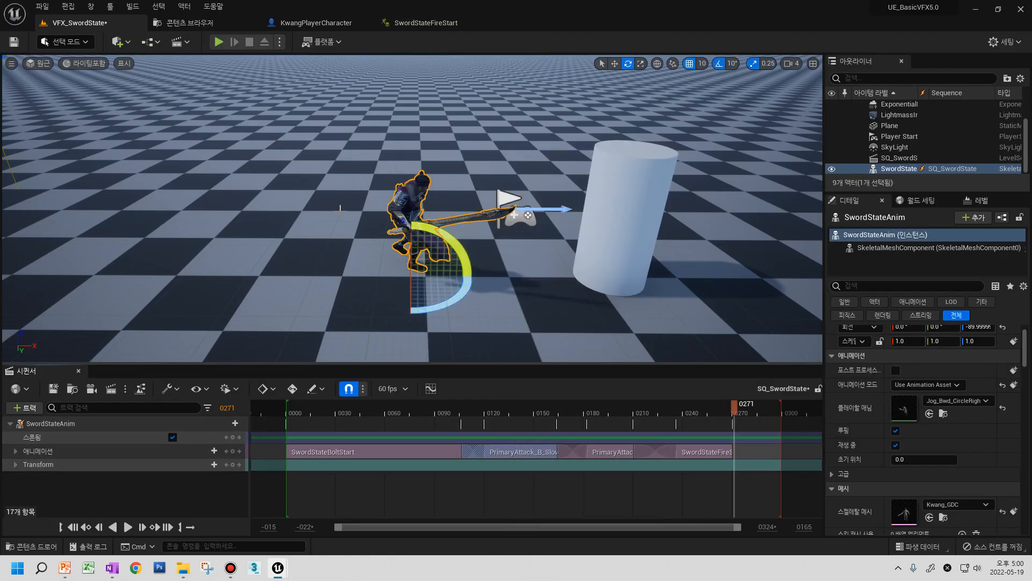
- Filter the SwordStateFireStart editor's asset list by "att _b" and locate PrimaryAttack_B_Slow in the content browser
click(425, 23)
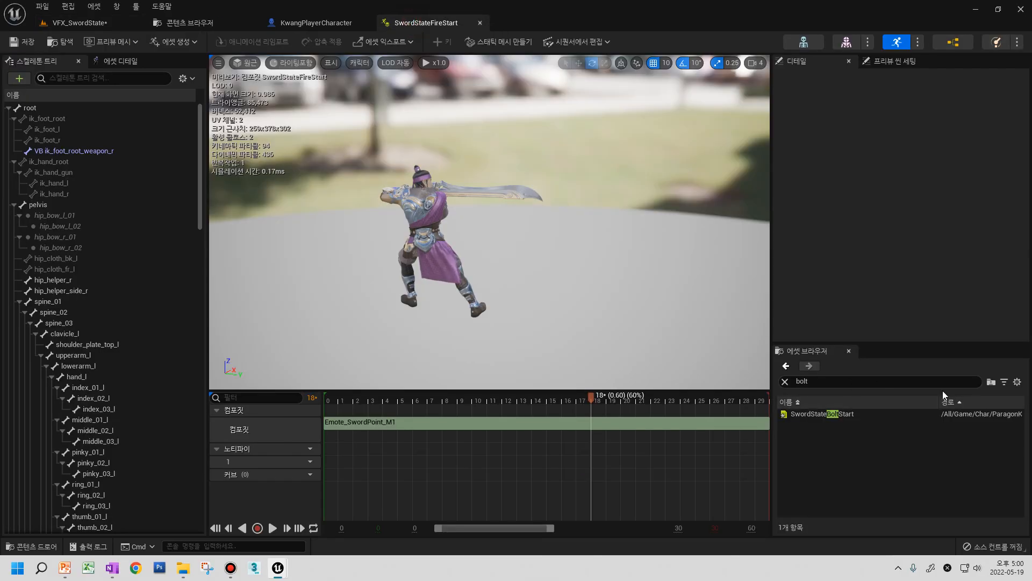
click(847, 381)
text(ta)
key(BackSpace)
key(BackSpace)
text(att _b)
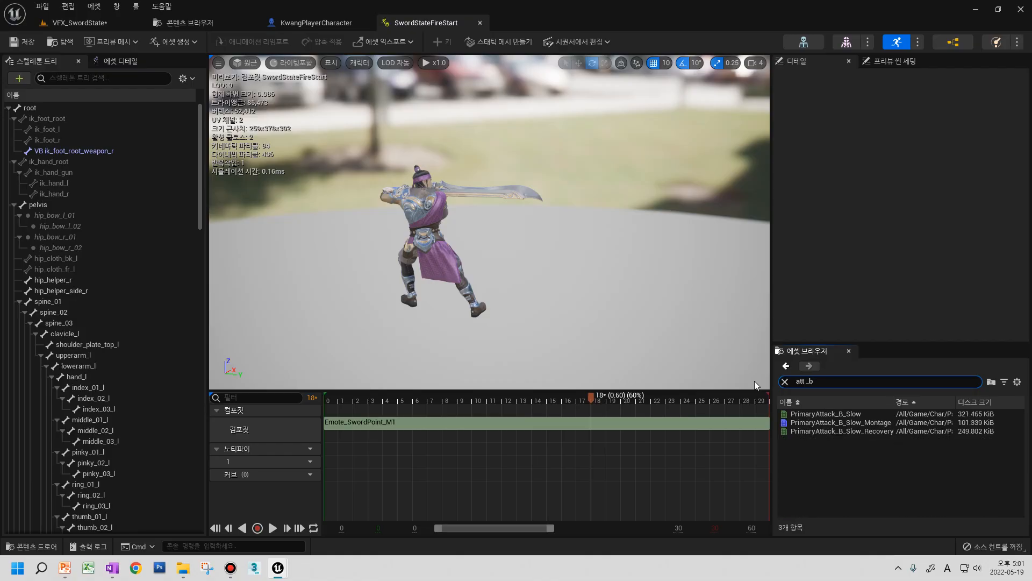
click(850, 425)
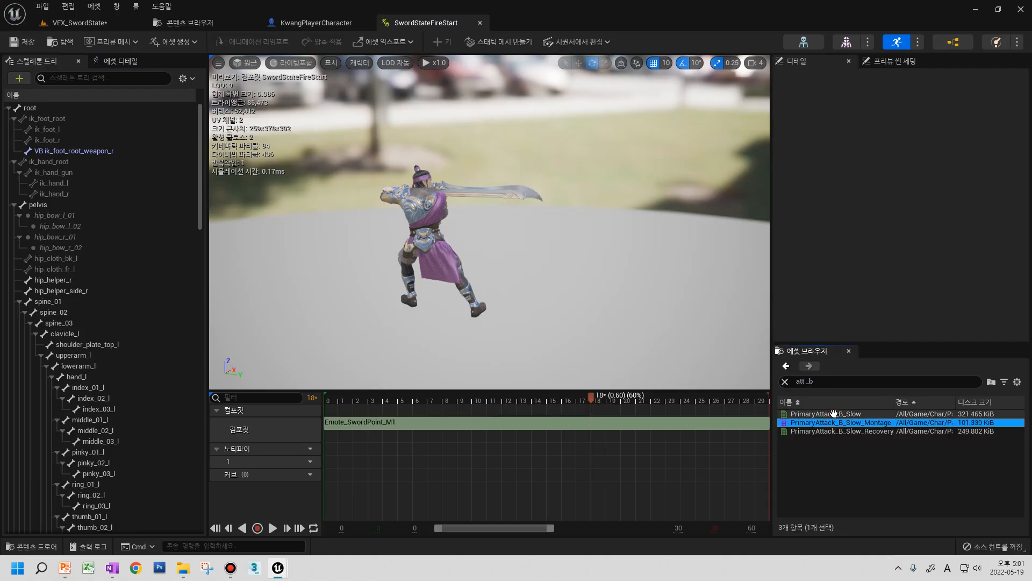
right_click(834, 414)
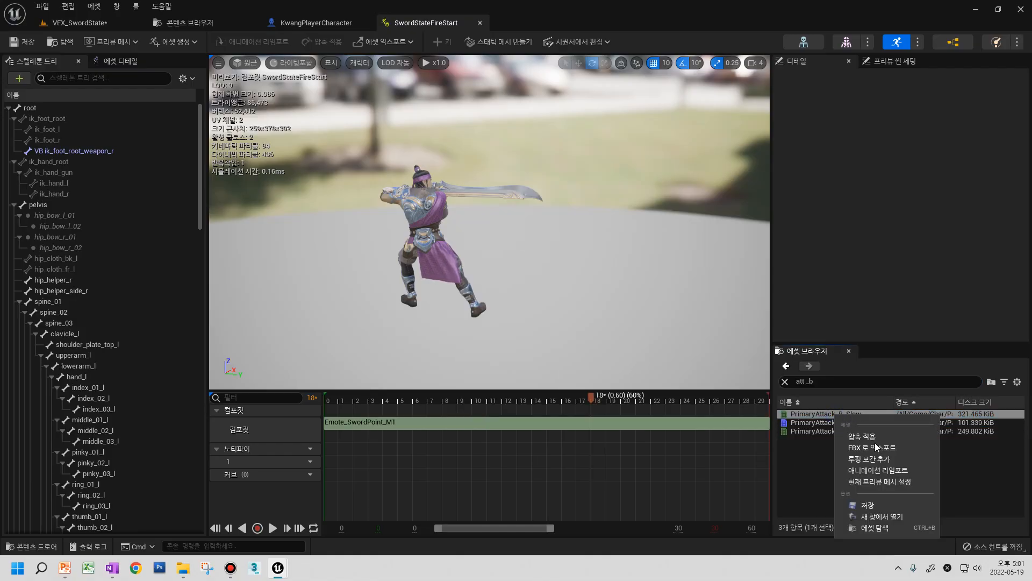
click(874, 527)
- Create an animation composite from PrimaryAttack_B_Slow and name it SwordStateBolt_A
right_click(796, 275)
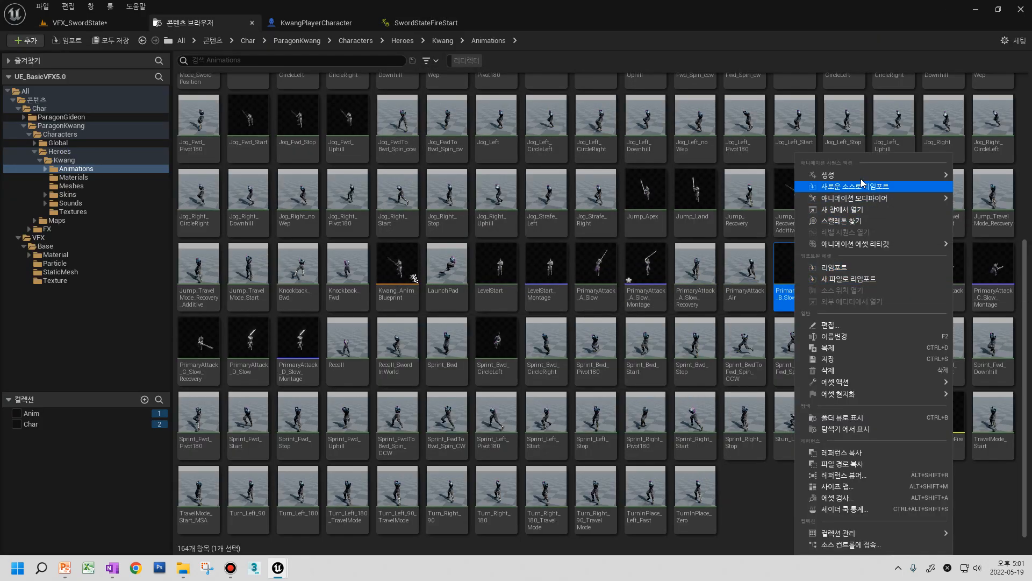
mouse_move(860, 176)
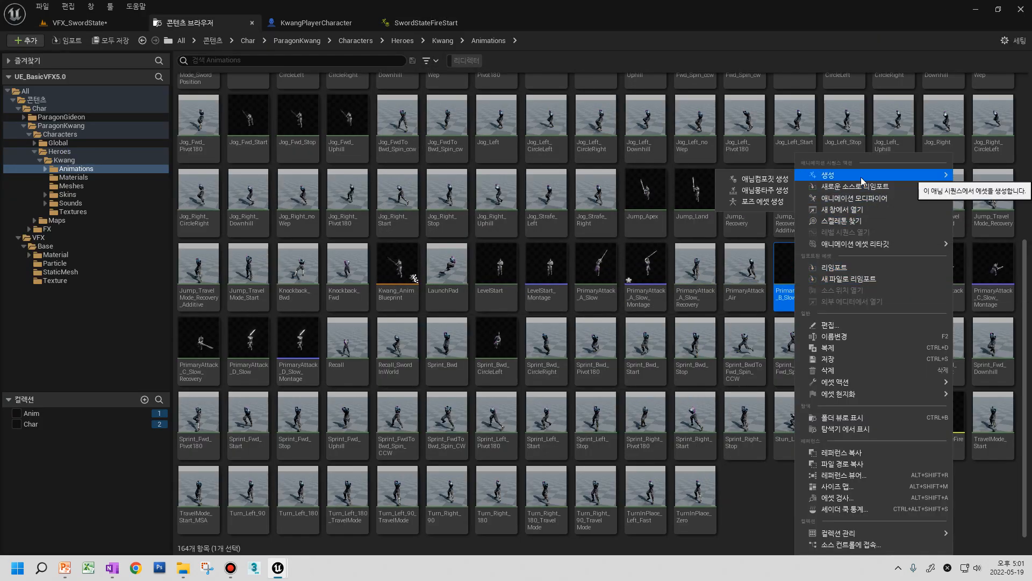
click(783, 178)
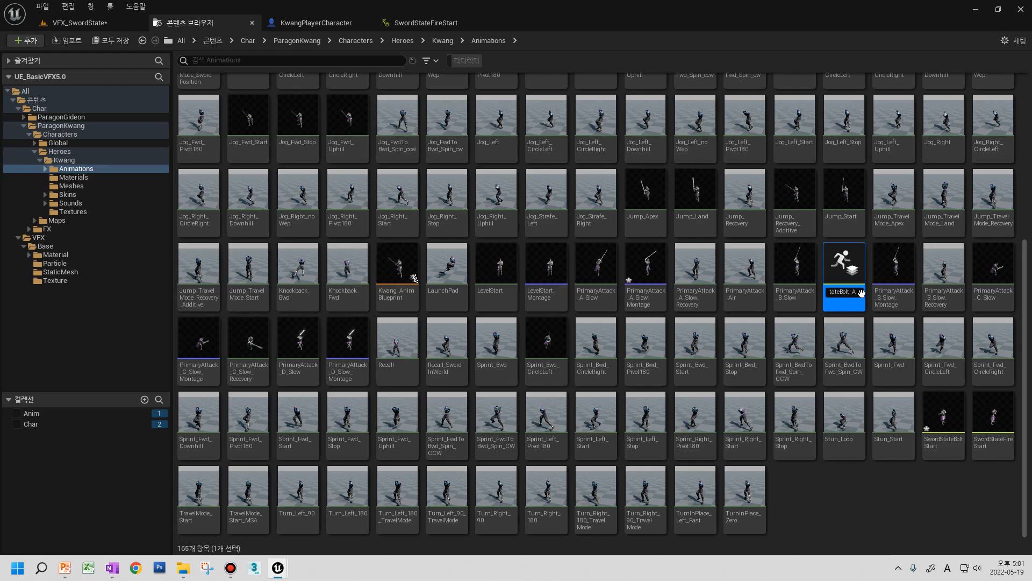
key(Return)
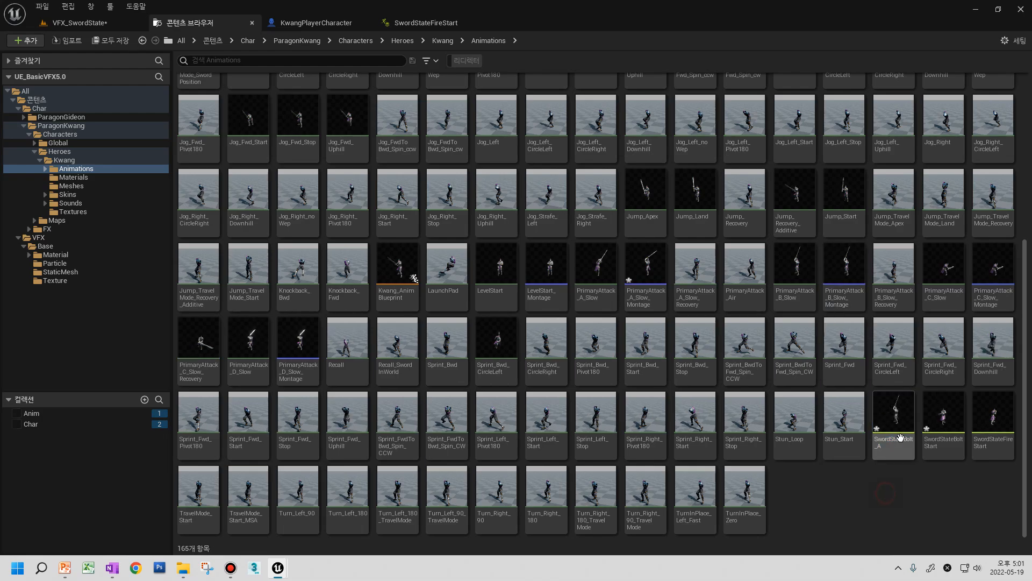
- Back in the VFX_SwordState level's sequence, replace the PrimaryAttack_B_Slow section's animation with SwordStateBolt_A
click(80, 23)
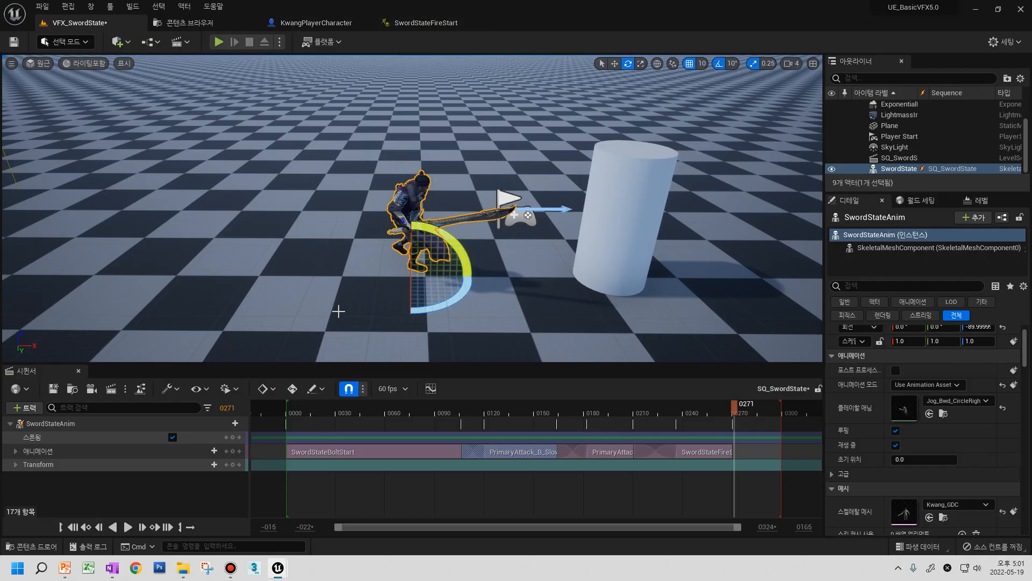
right_click(509, 457)
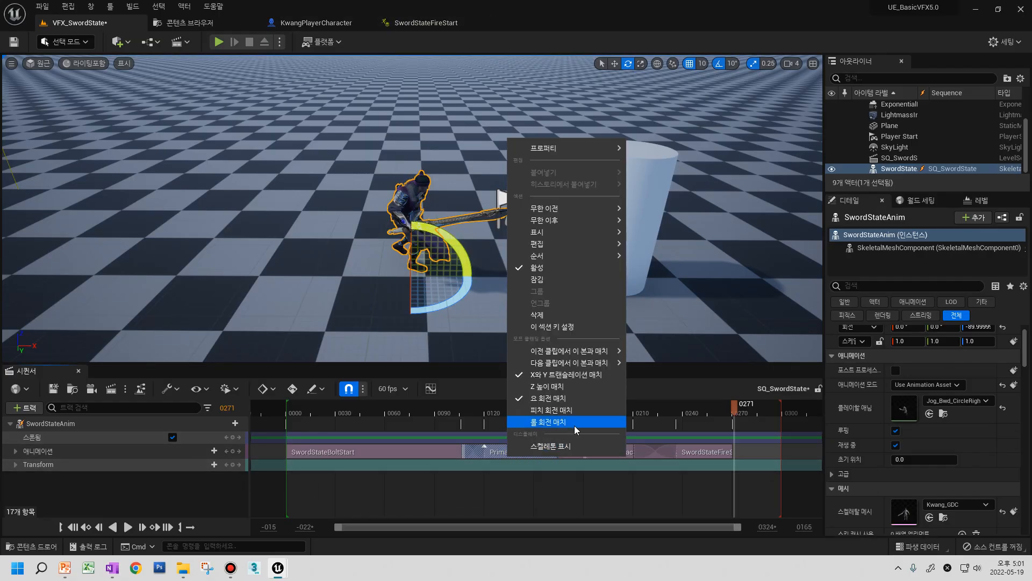
mouse_move(554, 149)
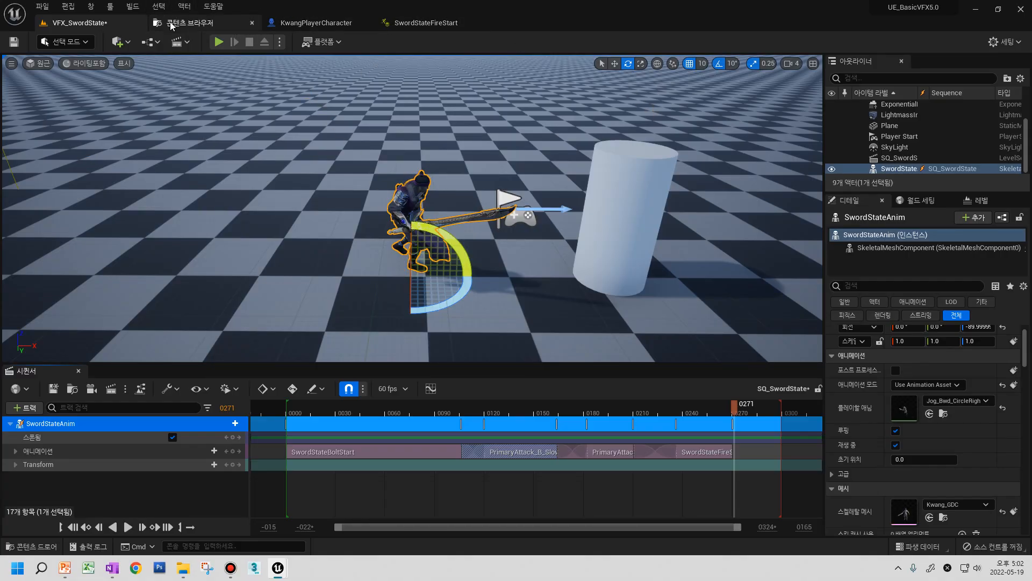
click(499, 449)
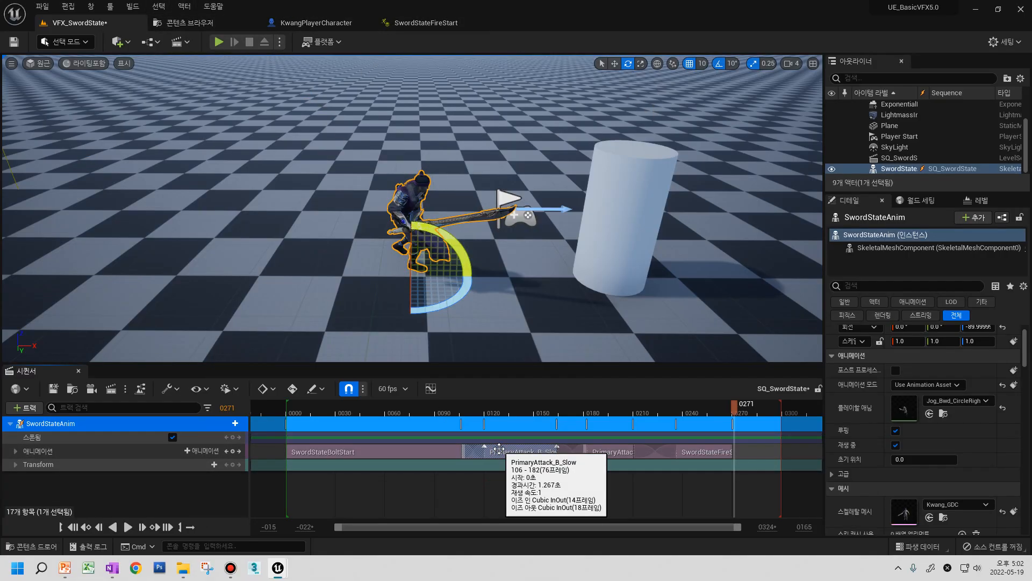
right_click(499, 449)
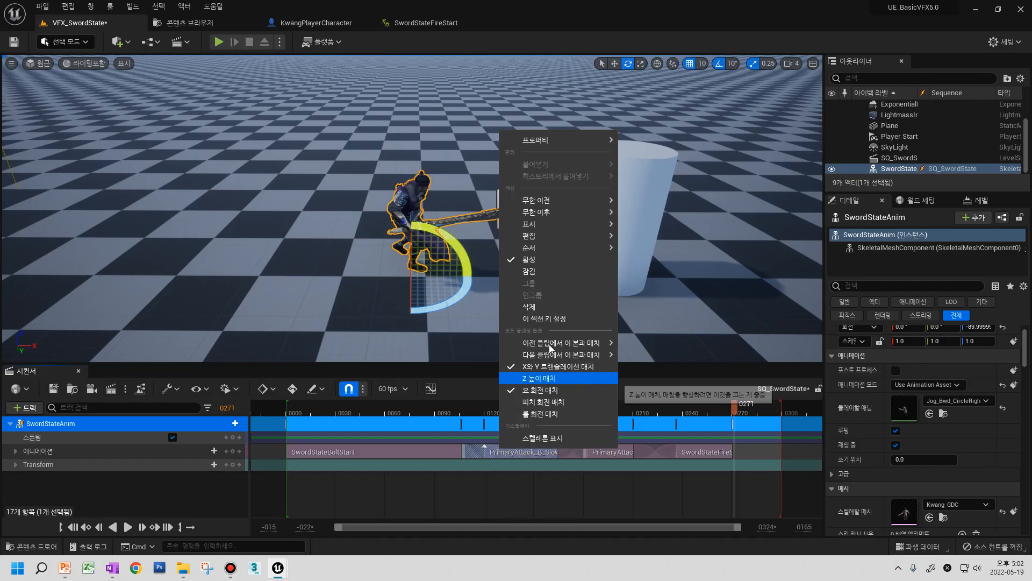
mouse_move(538, 140)
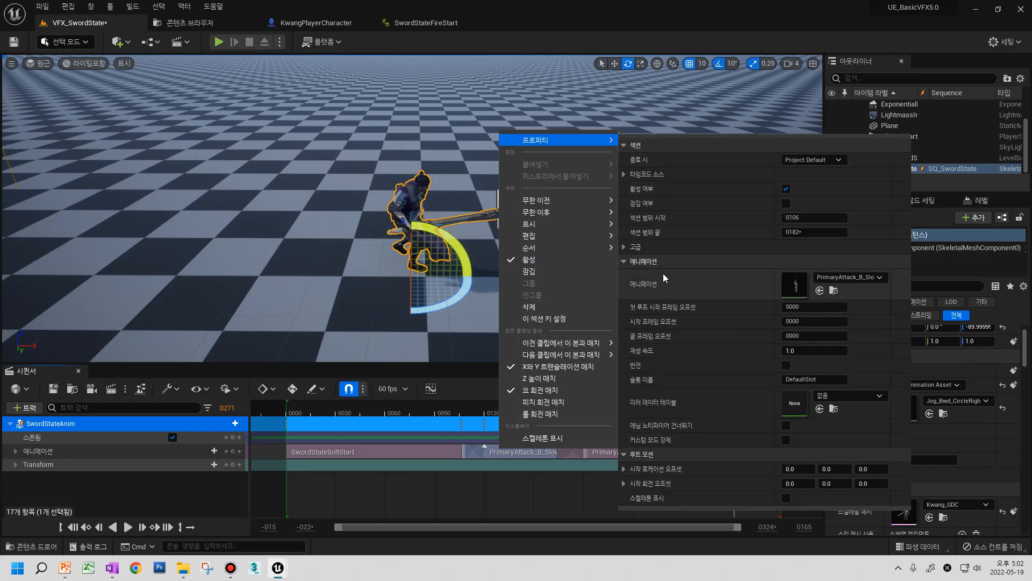
click(858, 277)
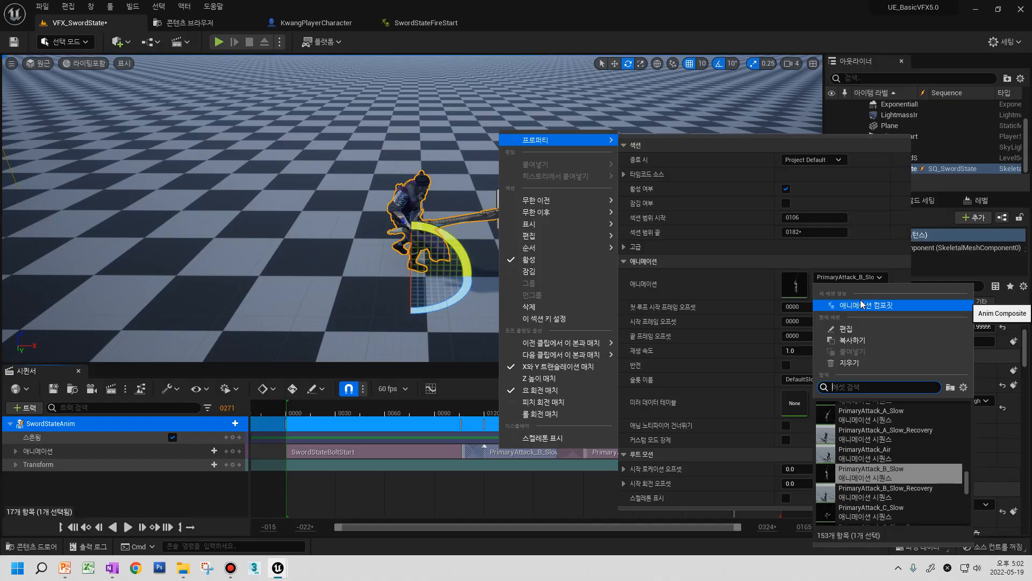
text(swordstate)
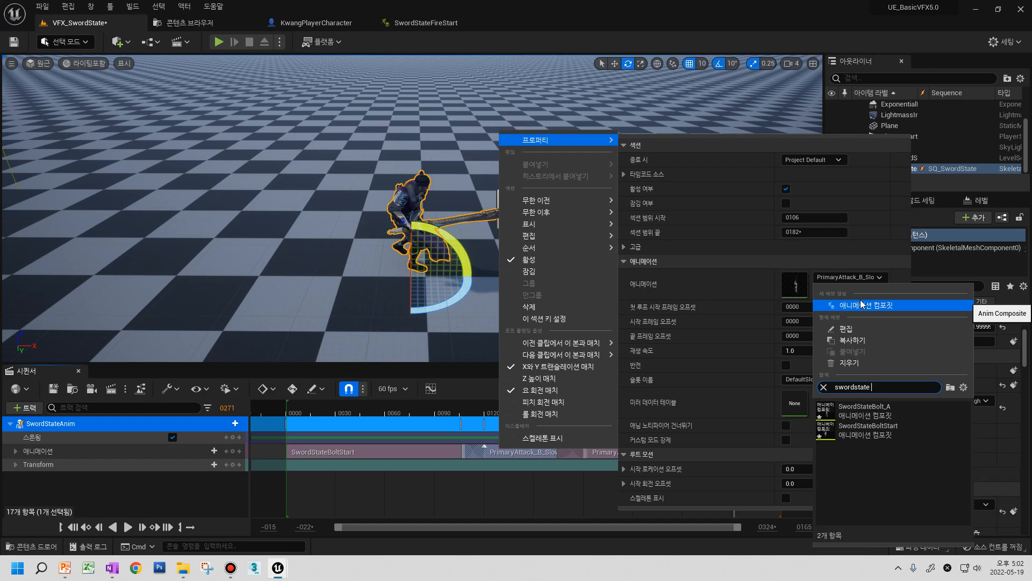
click(892, 412)
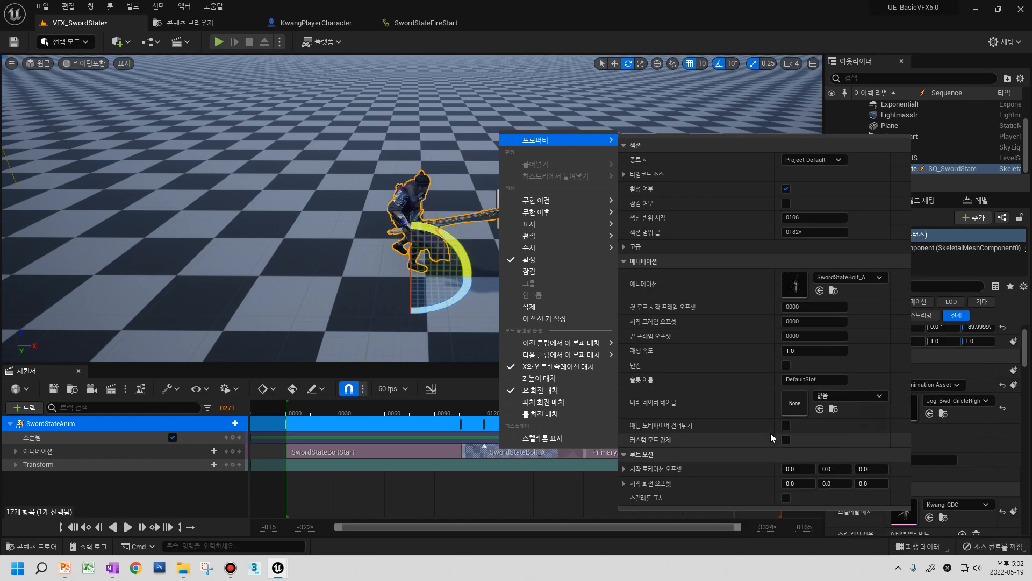
click(543, 481)
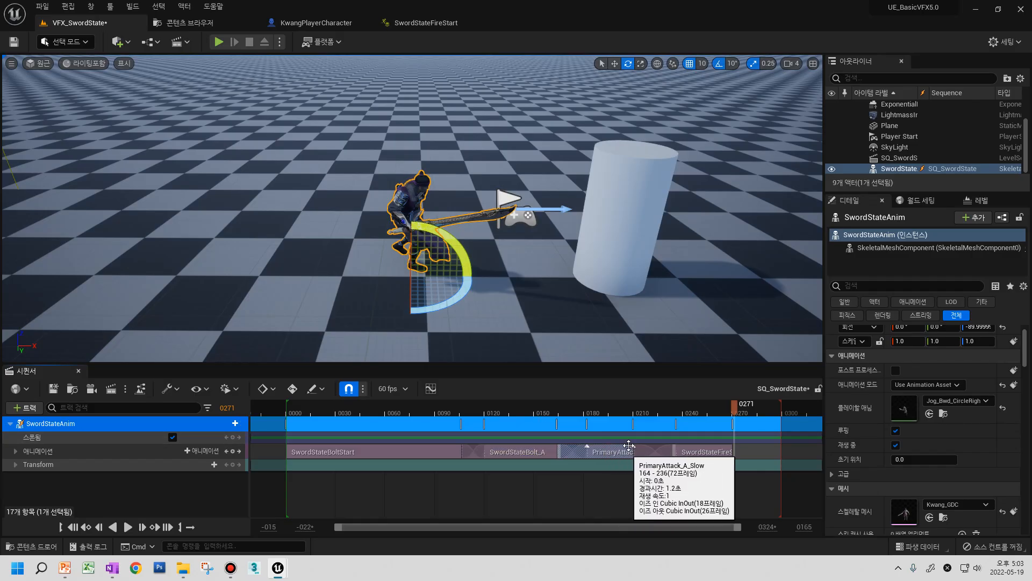
- Create an animation composite from PrimaryAttack_A_Slow in Kwang's Animations folder and name it SwordStateBolt_B
click(409, 23)
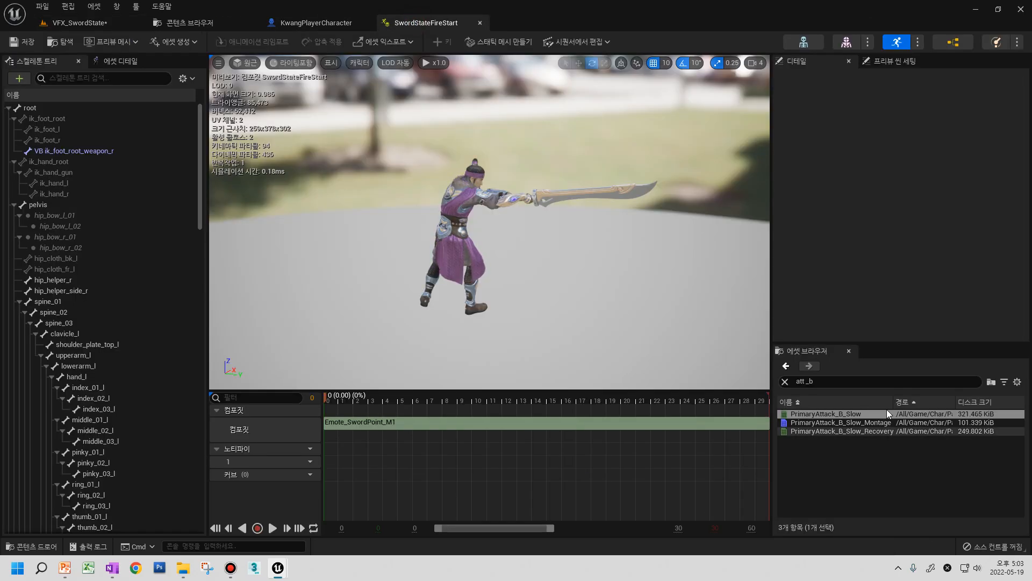
click(190, 22)
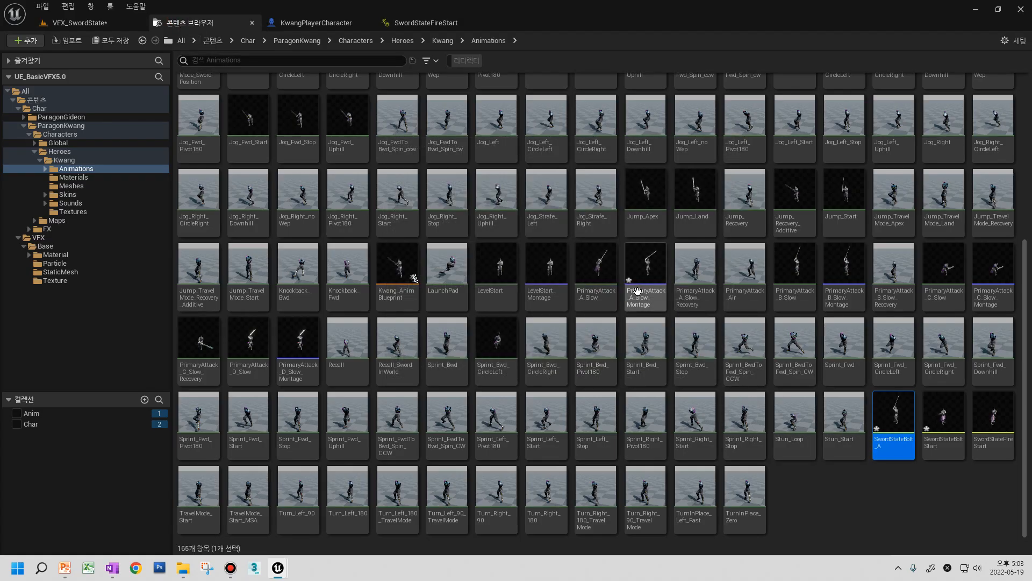
mouse_move(624, 290)
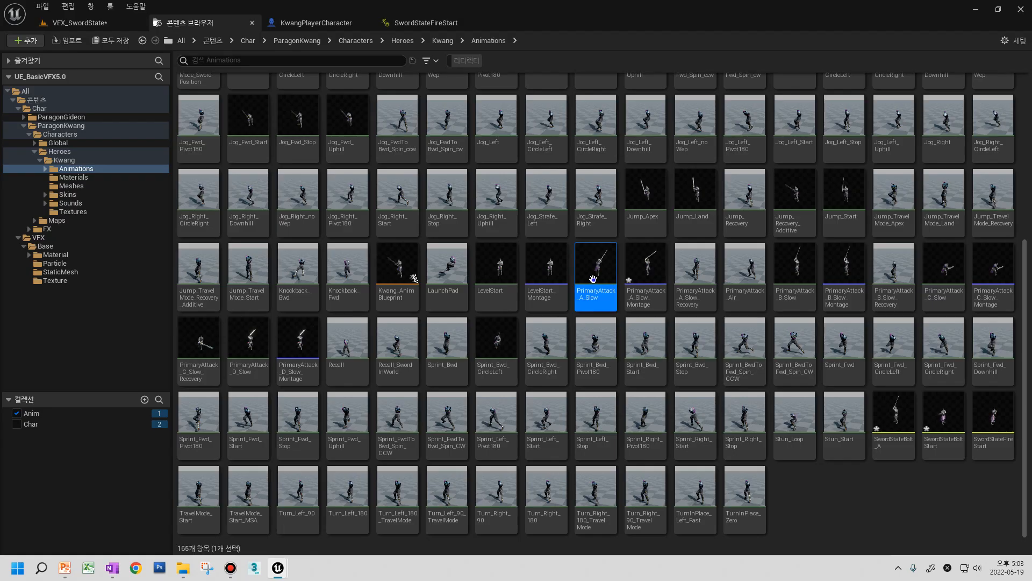
right_click(595, 285)
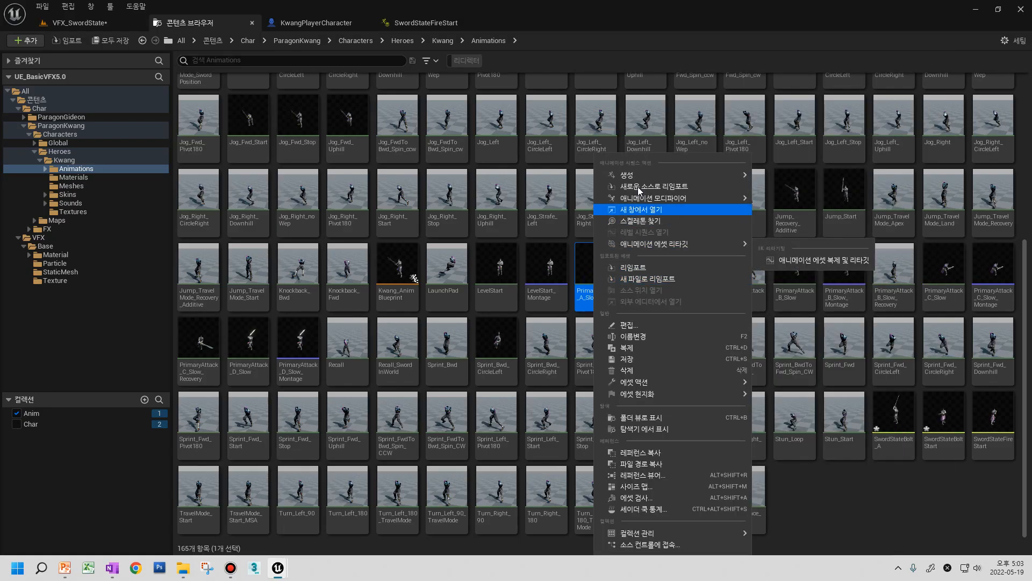
mouse_move(659, 174)
click(802, 178)
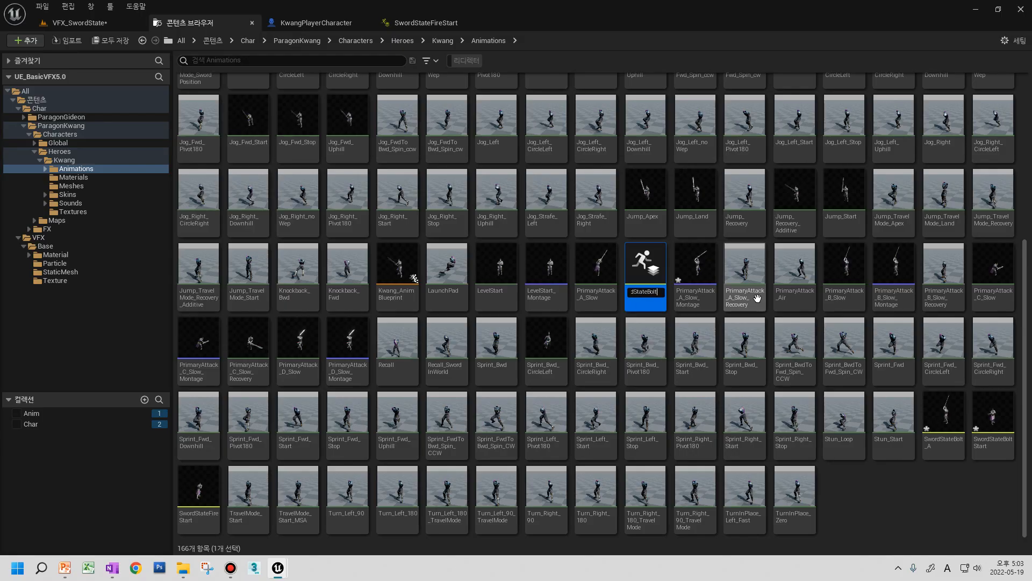
text(SwordStateBolt_B)
key(Return)
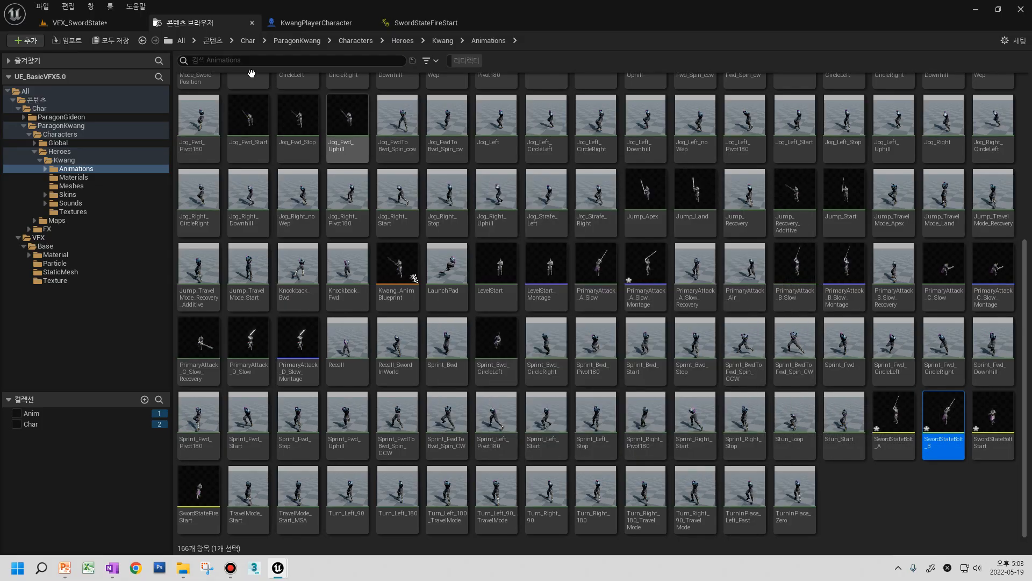
- Return to the VFX_SwordState level and replace the PrimaryAttack_A_Slow section's animation with SwordStateBolt_B
click(97, 27)
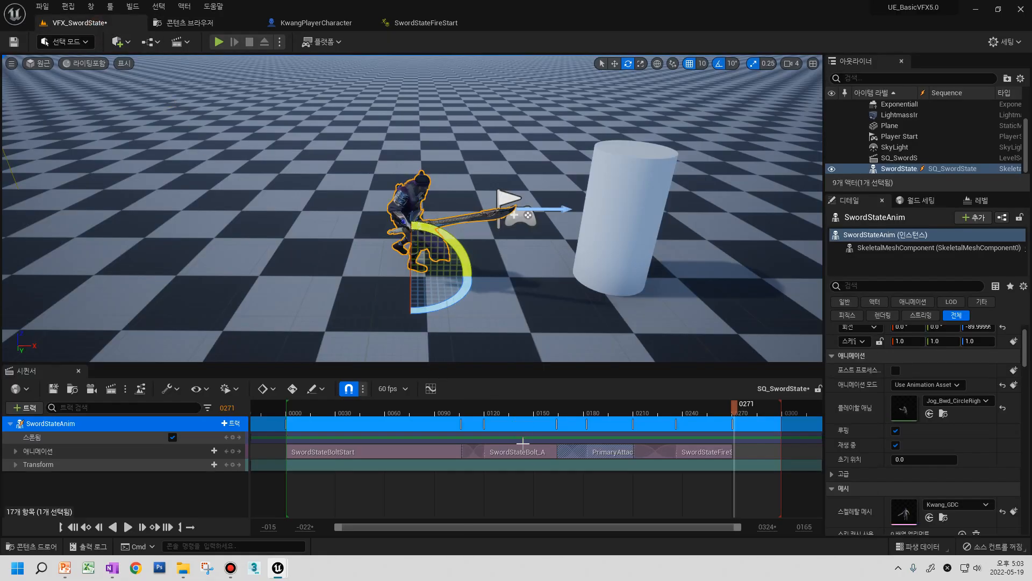
right_click(595, 453)
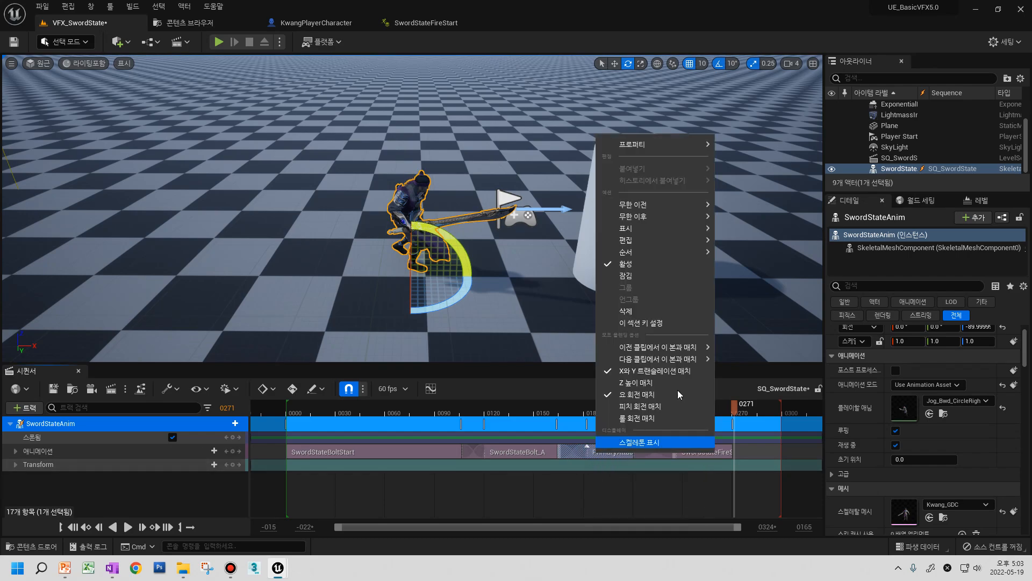
mouse_move(639, 214)
mouse_move(650, 145)
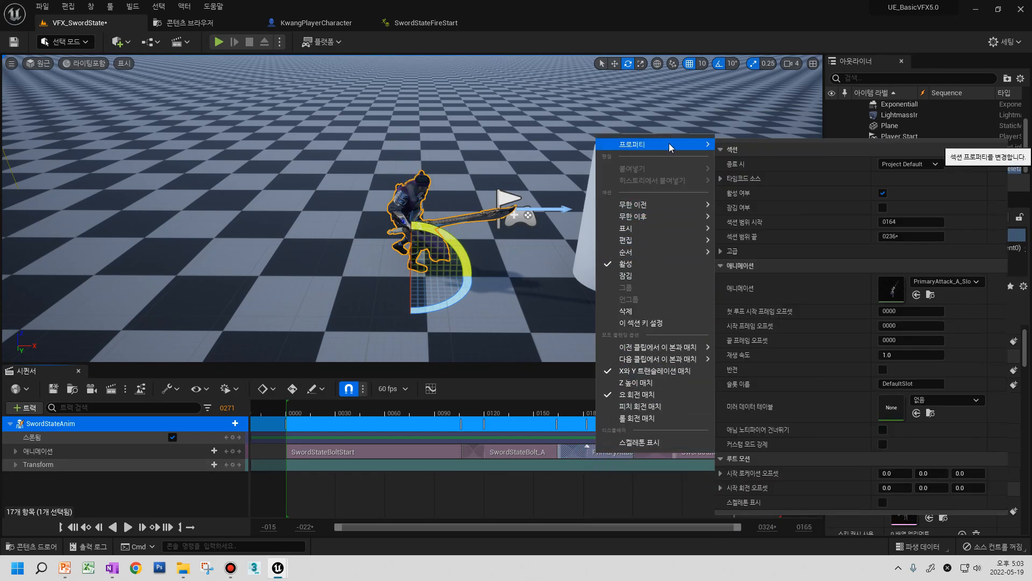
click(923, 294)
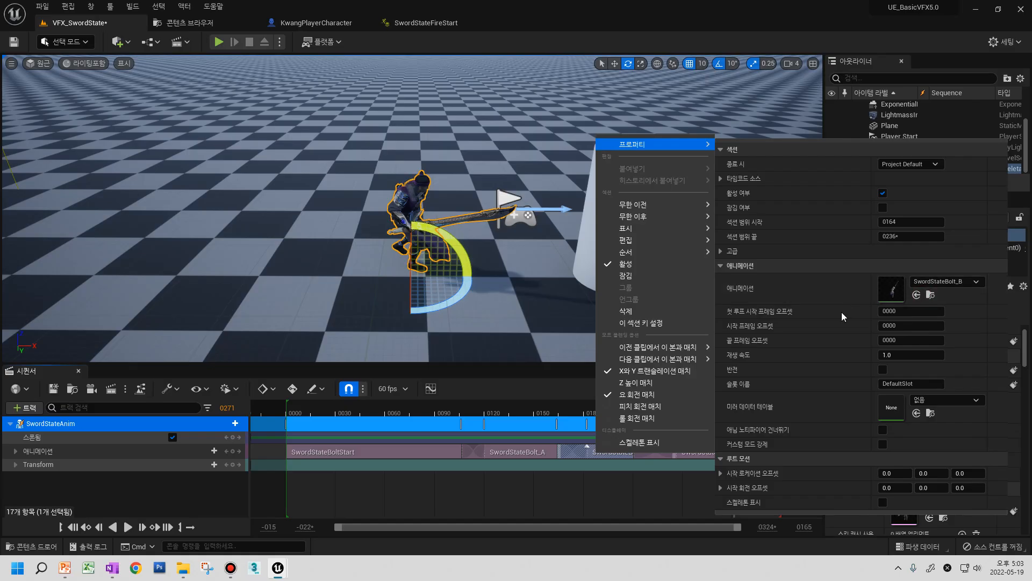
click(587, 498)
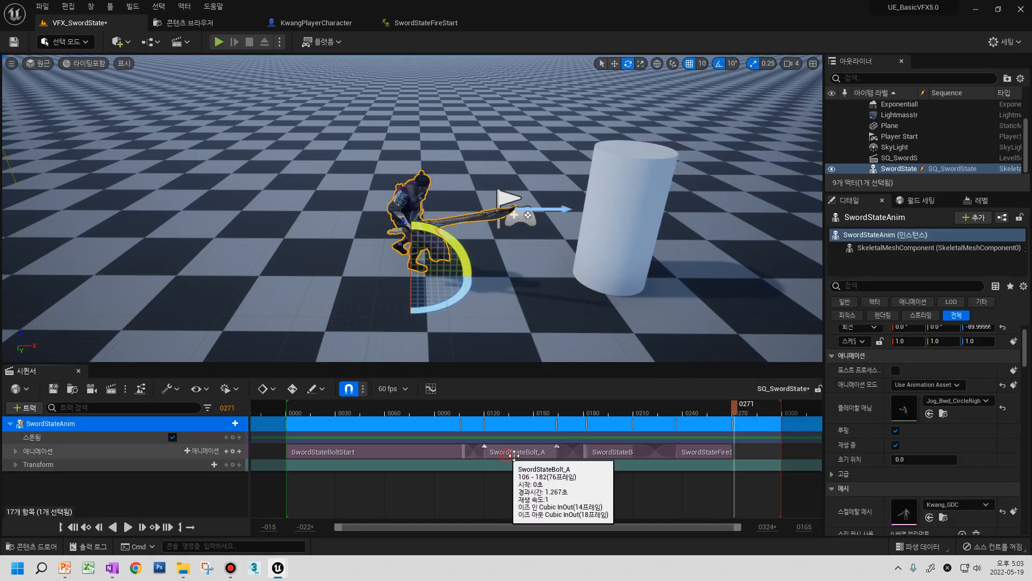
- Scrub through the sequence to check the motion with the replaced attack sections, and go back to the Animations folder
drag(444, 413, 511, 413)
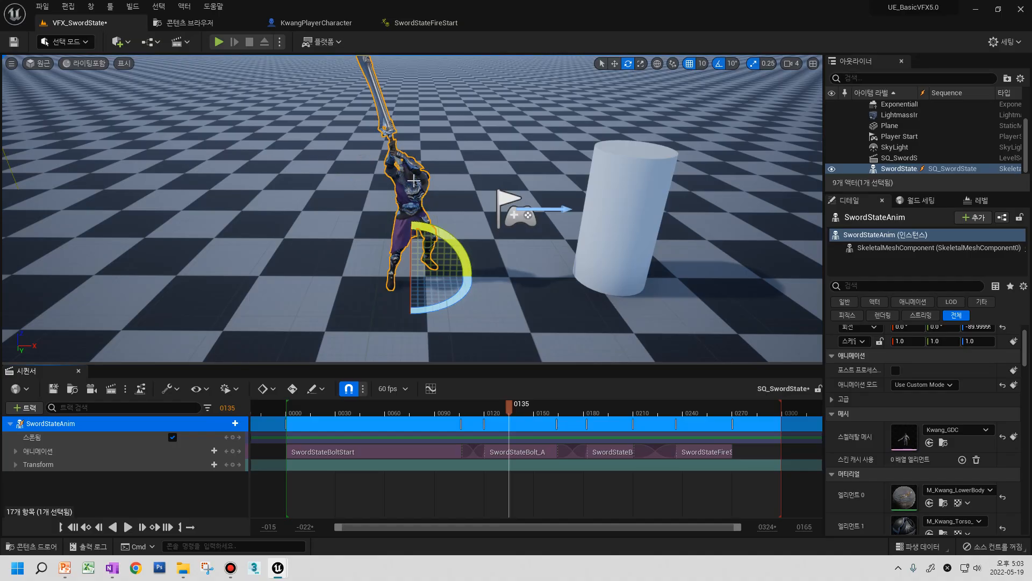
drag(382, 412, 721, 419)
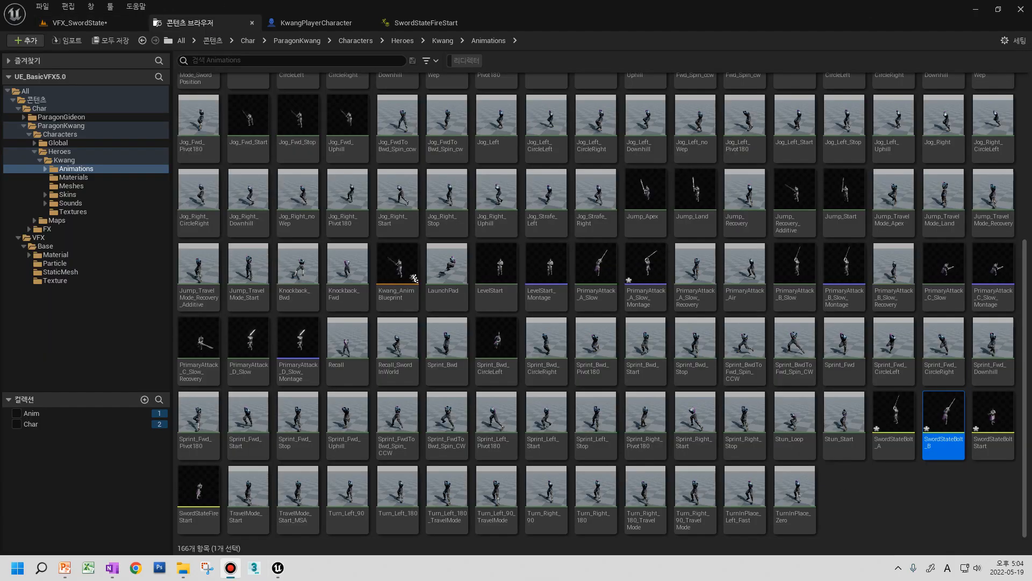
click(927, 511)
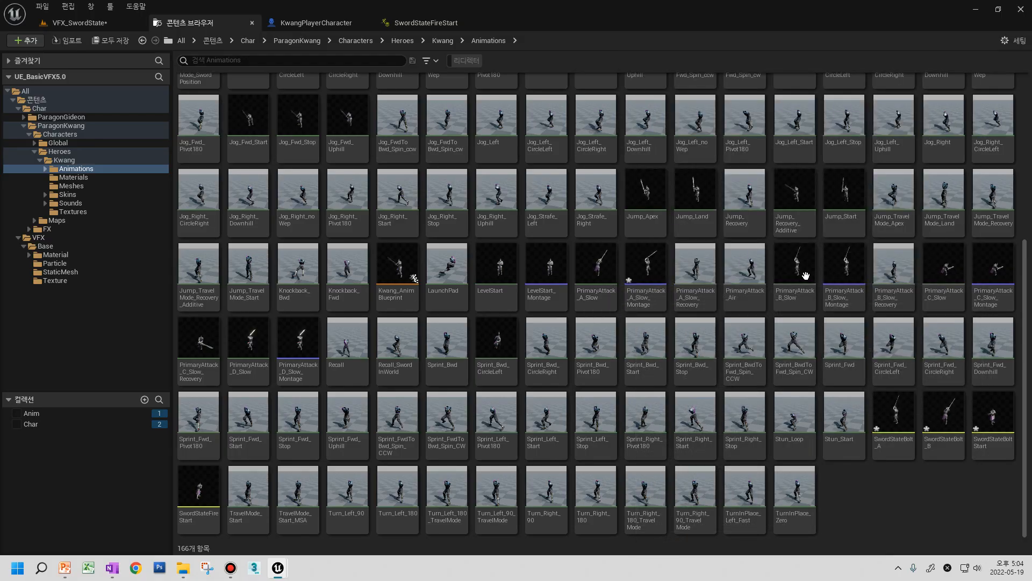
- Preview the PrimaryAttack_D_Slow animation by scrubbing it and compare it with the ending of the VFX_SwordState sequence
double_click(248, 339)
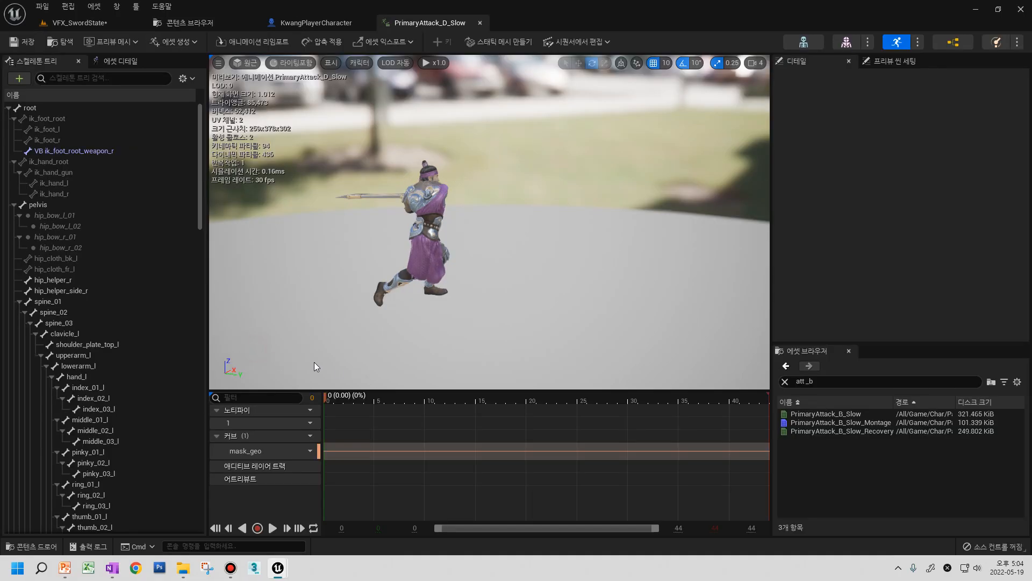
mouse_move(329, 399)
mouse_down()
mouse_move(349, 402)
mouse_move(323, 405)
mouse_up()
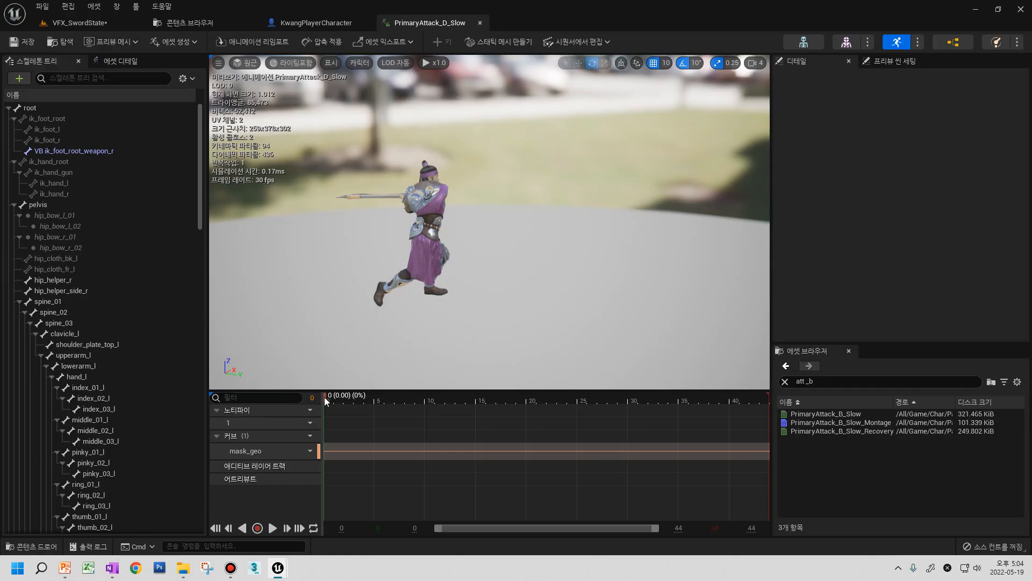
drag(329, 403, 444, 412)
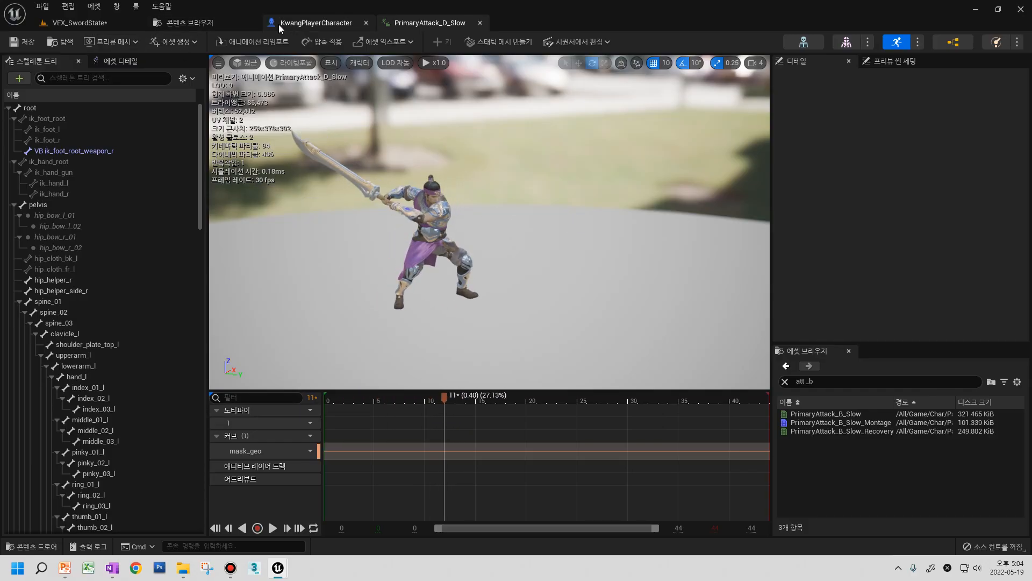
click(92, 24)
mouse_move(709, 411)
mouse_down()
mouse_move(692, 413)
mouse_move(750, 412)
mouse_move(725, 413)
mouse_up()
click(416, 24)
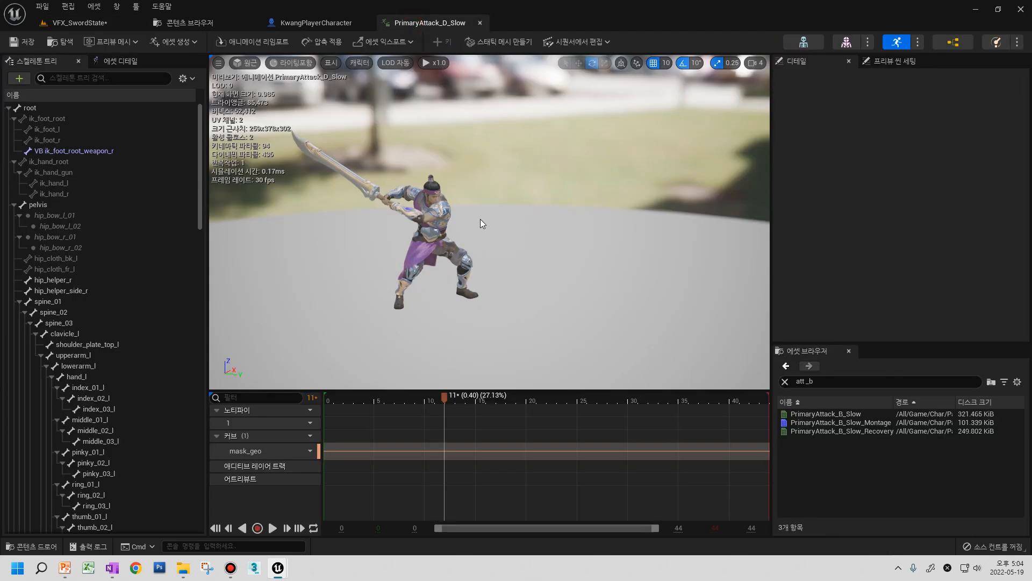
- Create an animation composite from PrimaryAttack_D_Slow in Kwang's Animations folder and name it SwordStateBolt_C
click(63, 42)
right_click(253, 347)
mouse_move(336, 176)
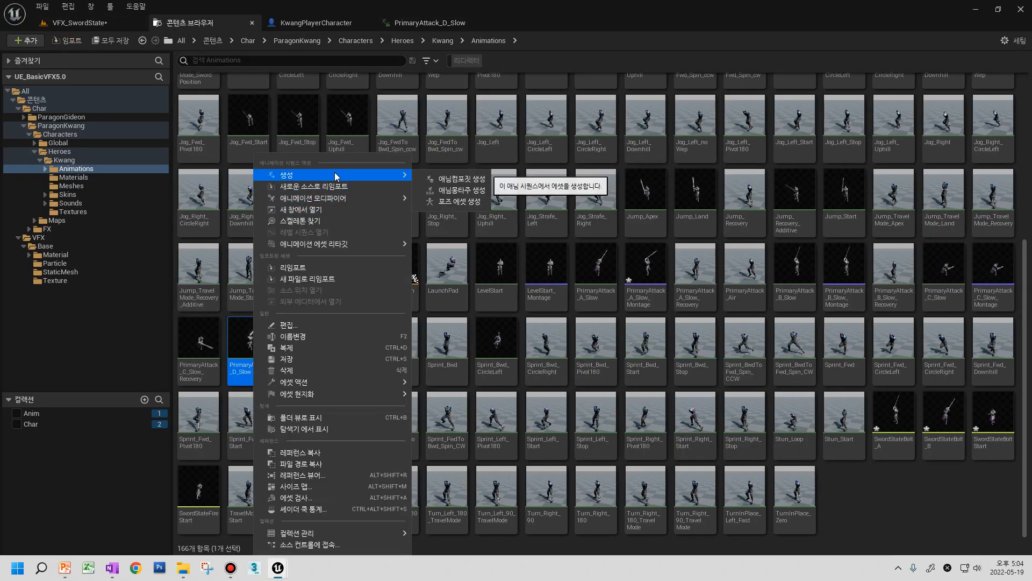
click(462, 179)
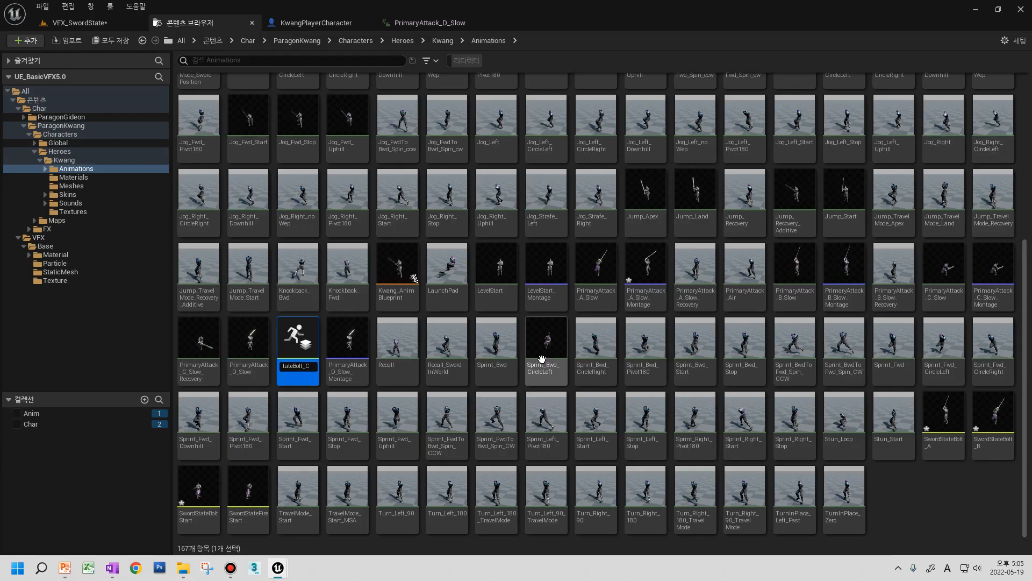
key(Return)
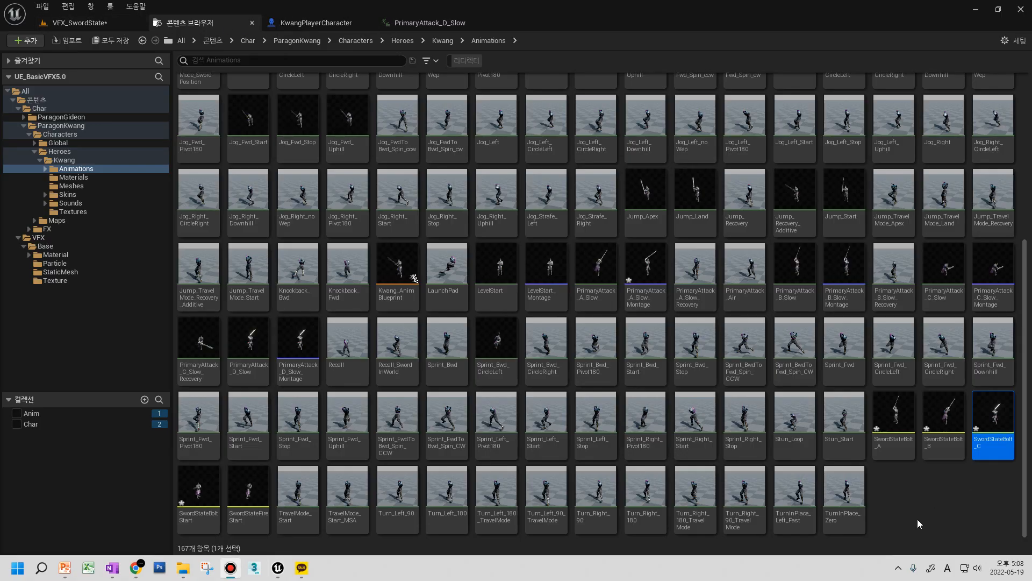
- In the VFX_SwordState level's sequence, add SwordStateBolt_C at frame 270 of the animation track, on the same row as the other sections
click(86, 23)
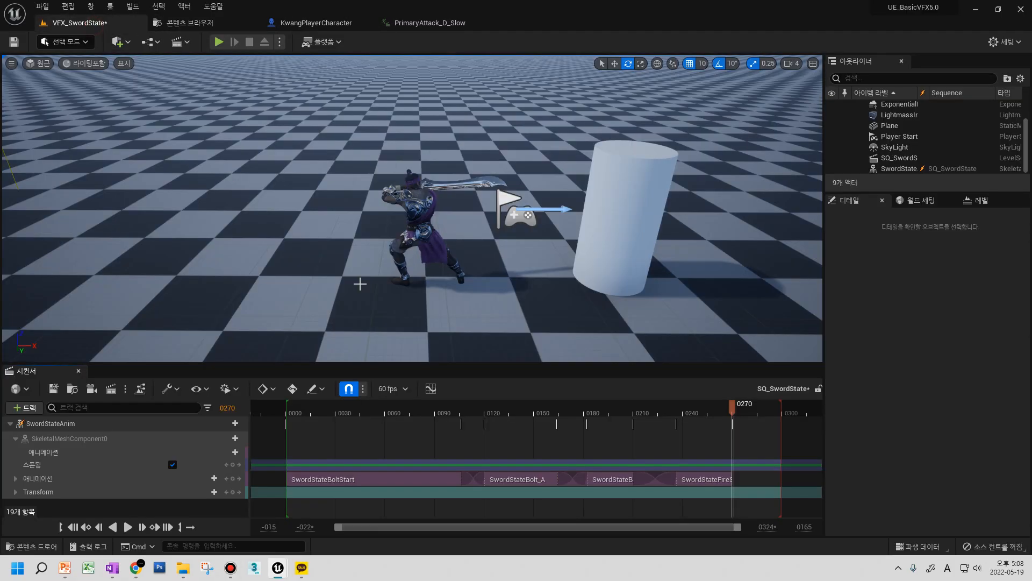
click(202, 478)
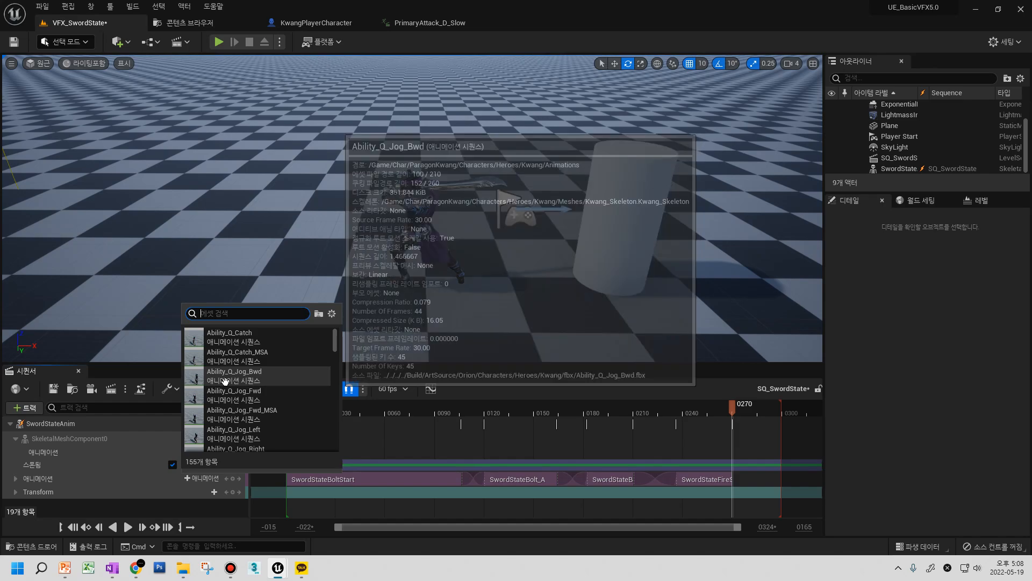
text(state)
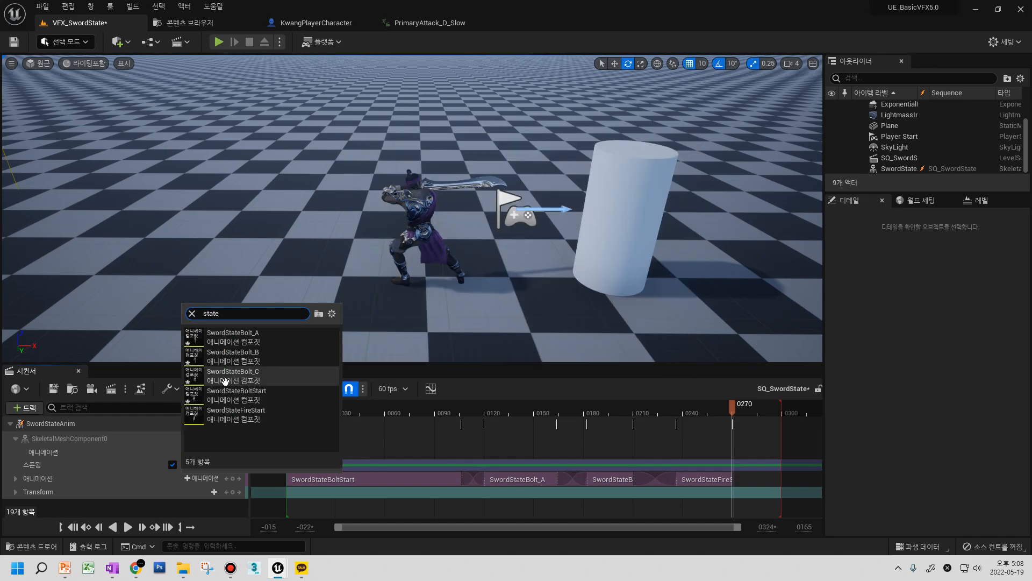
click(226, 375)
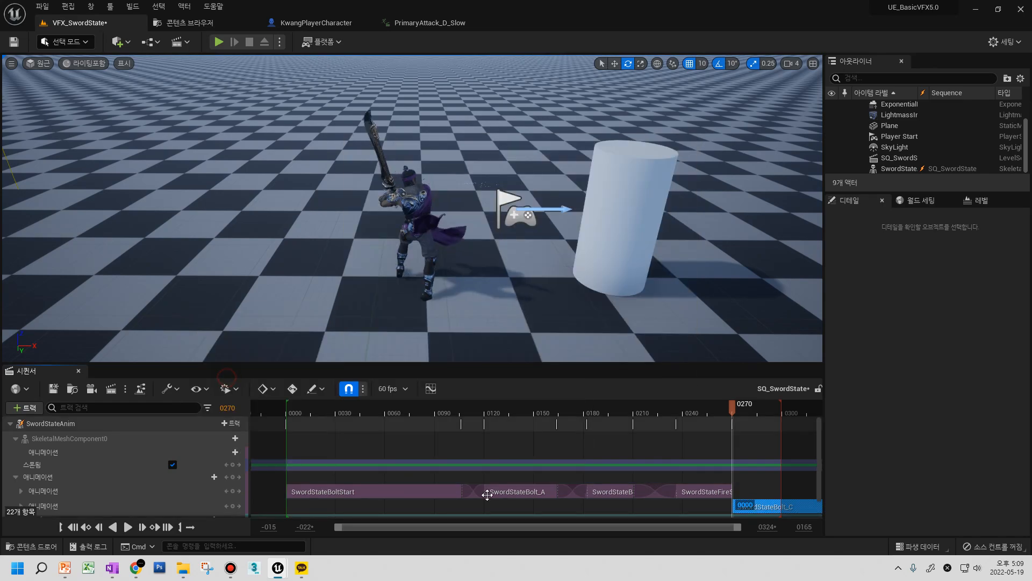
drag(761, 500, 760, 486)
mouse_move(731, 413)
mouse_down()
mouse_move(712, 414)
mouse_move(730, 415)
mouse_up()
drag(748, 409, 763, 414)
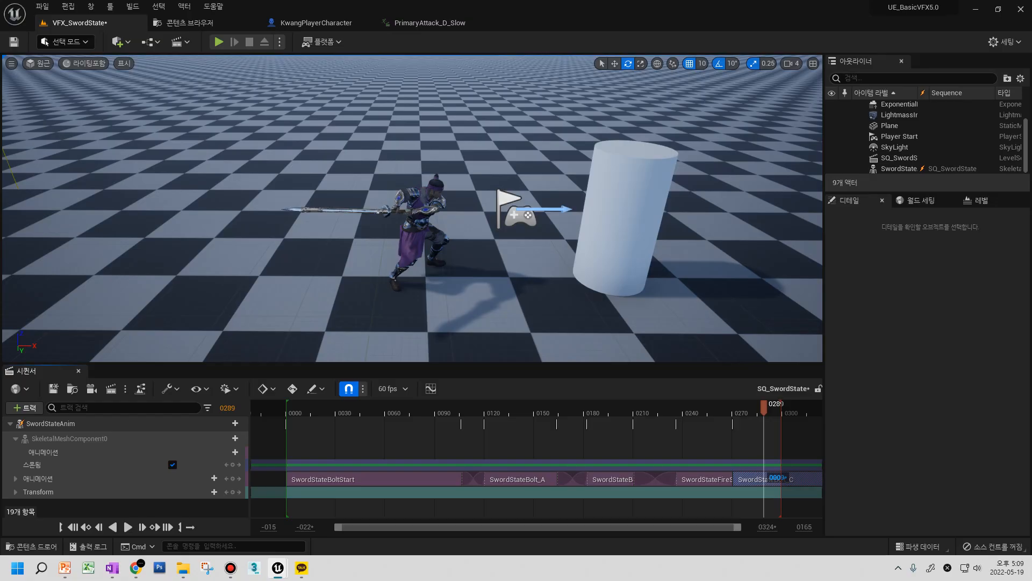
- Move the SwordStateBolt_C section to start at about frame 258 so it blends with the end of SwordStateFireStart, and scrub the transition
drag(679, 530, 701, 529)
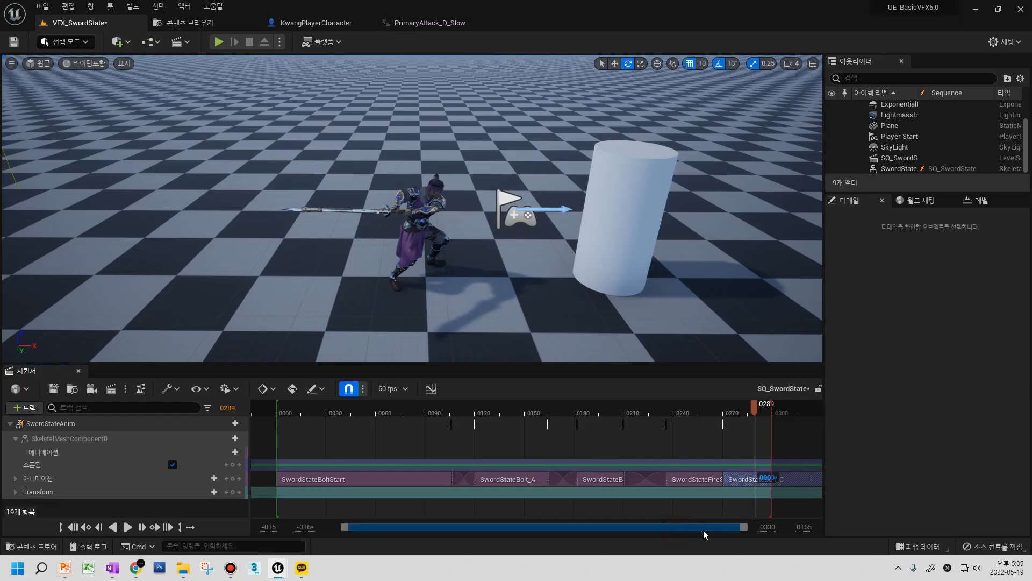
drag(739, 472, 719, 478)
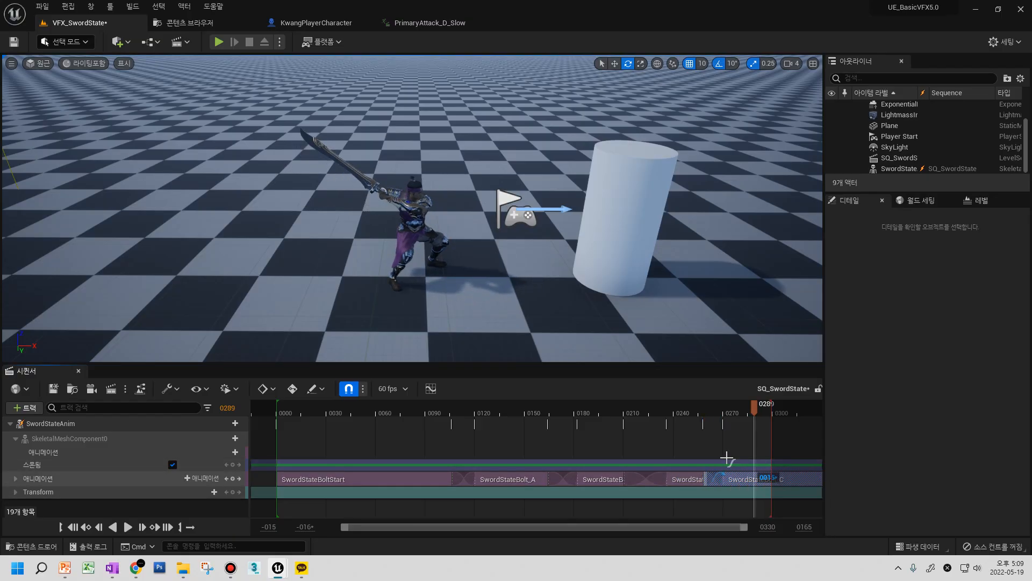
click(772, 403)
drag(769, 407, 704, 422)
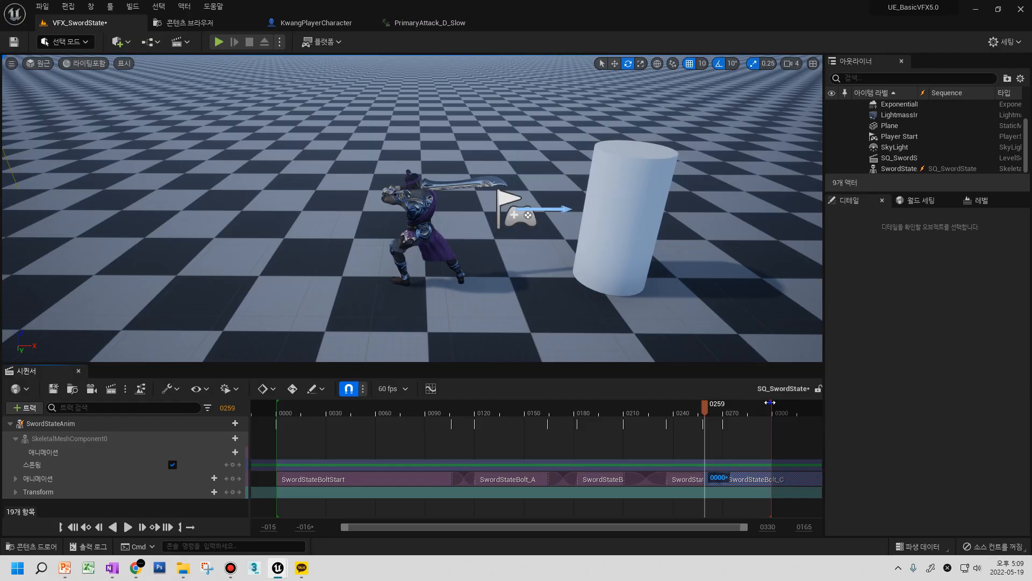
- Try to move the sequence's playback end to about frame 305
right_click(770, 404)
click(812, 437)
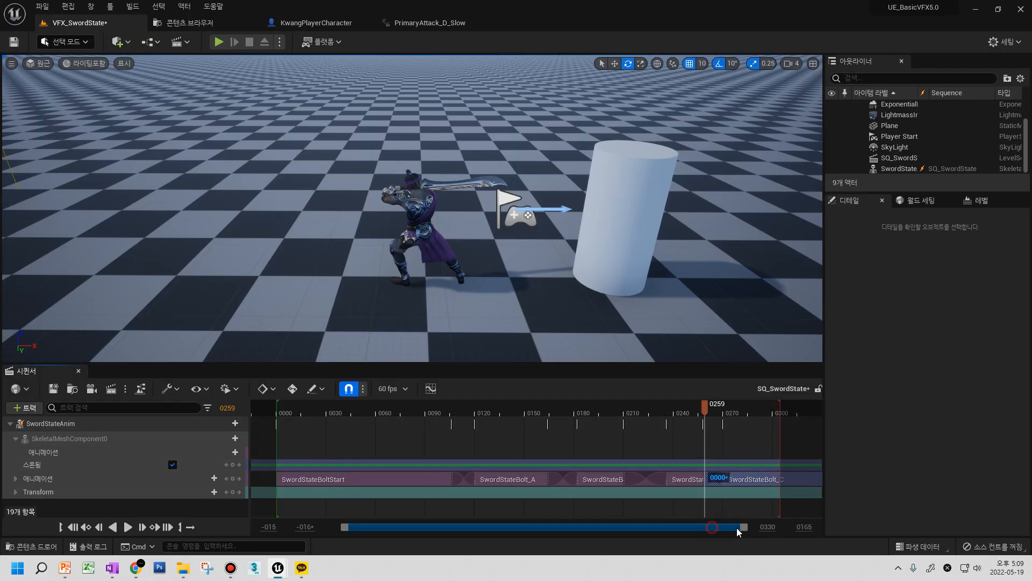
right_click(780, 412)
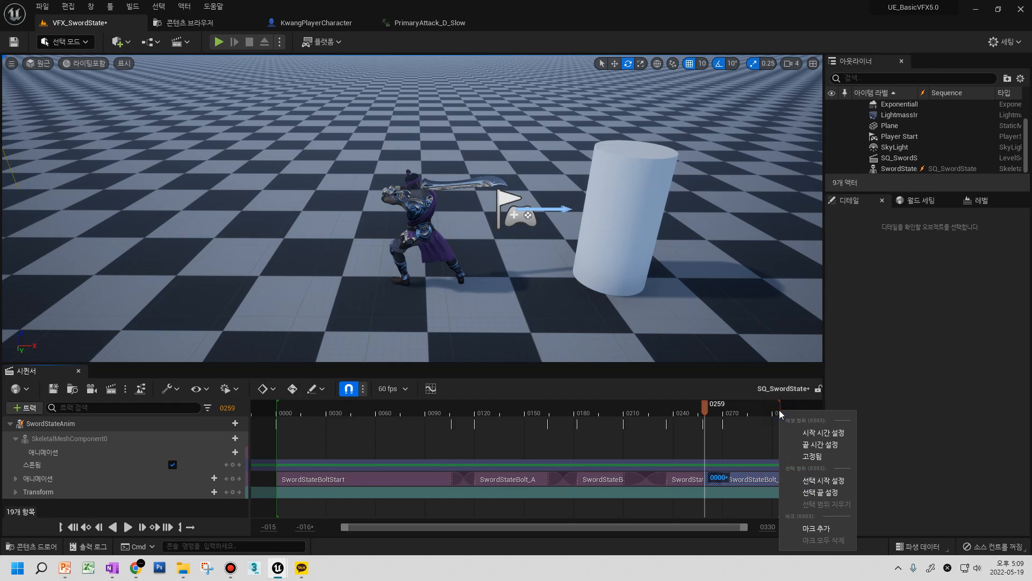
click(752, 404)
click(791, 412)
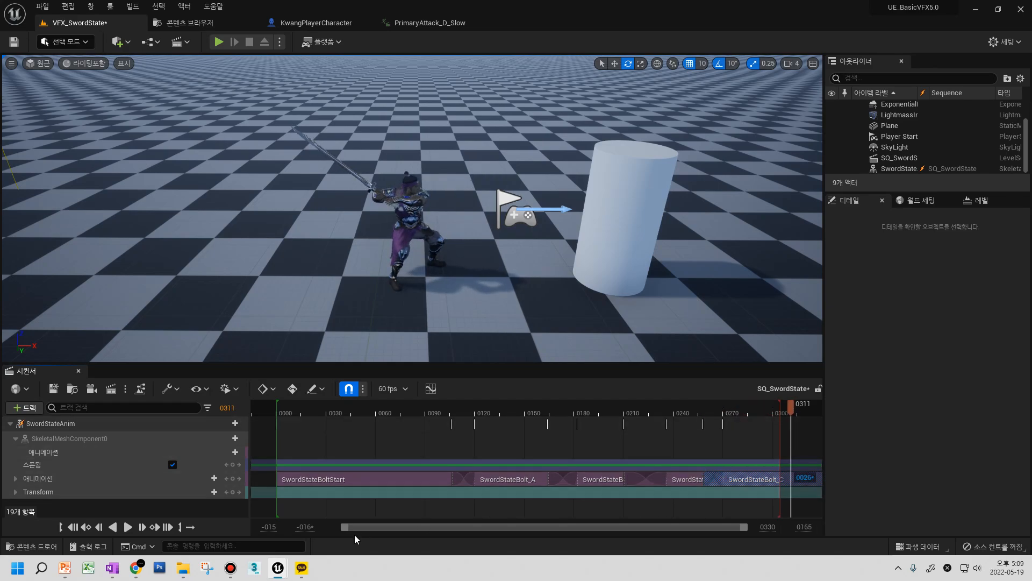
- Set the timeline's view range end to 480 and extend the sequence's playback end to about frame 450
drag(347, 531, 369, 528)
drag(744, 531, 768, 528)
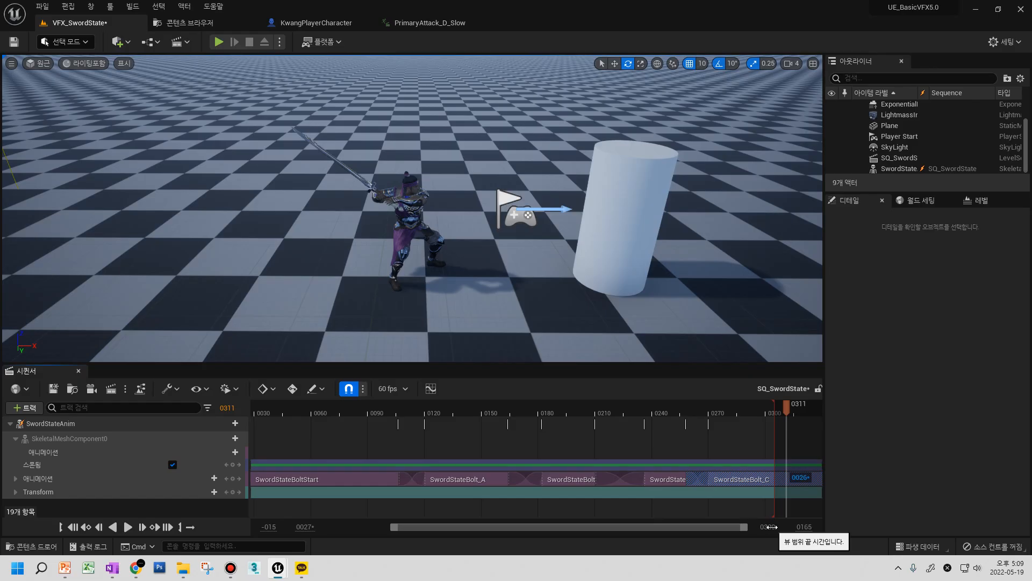
click(769, 527)
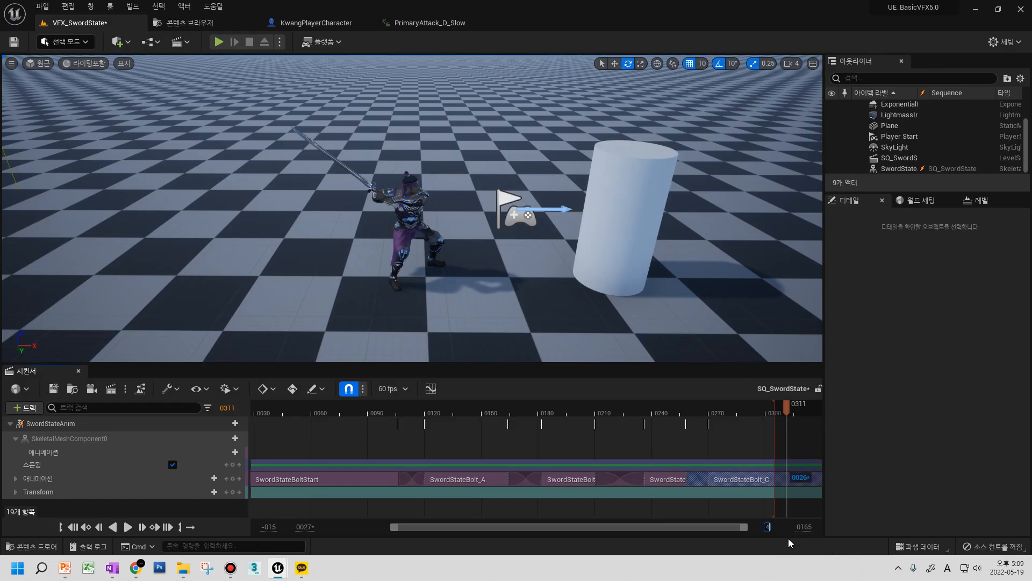
text(480)
key(Return)
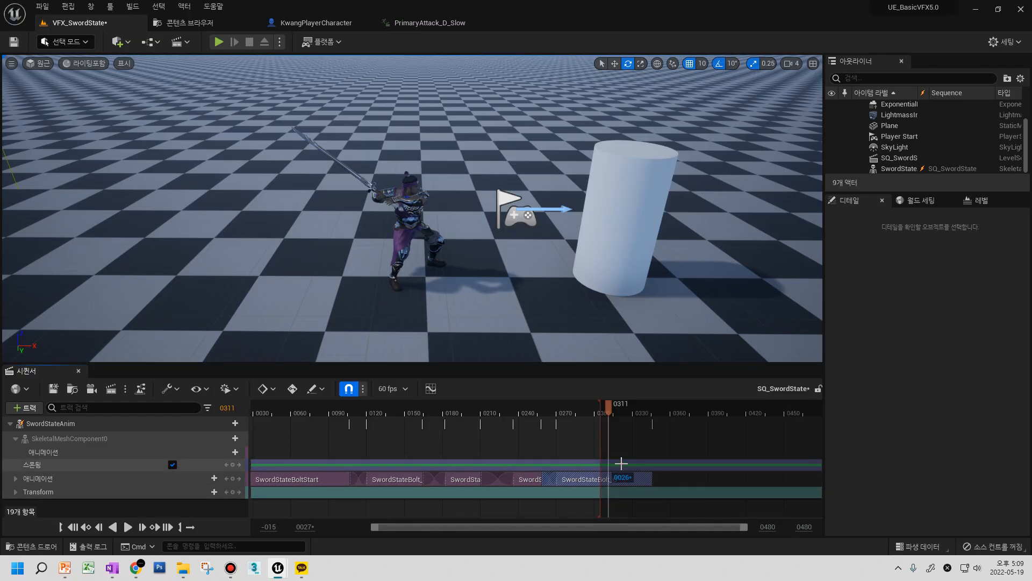
drag(601, 417, 736, 418)
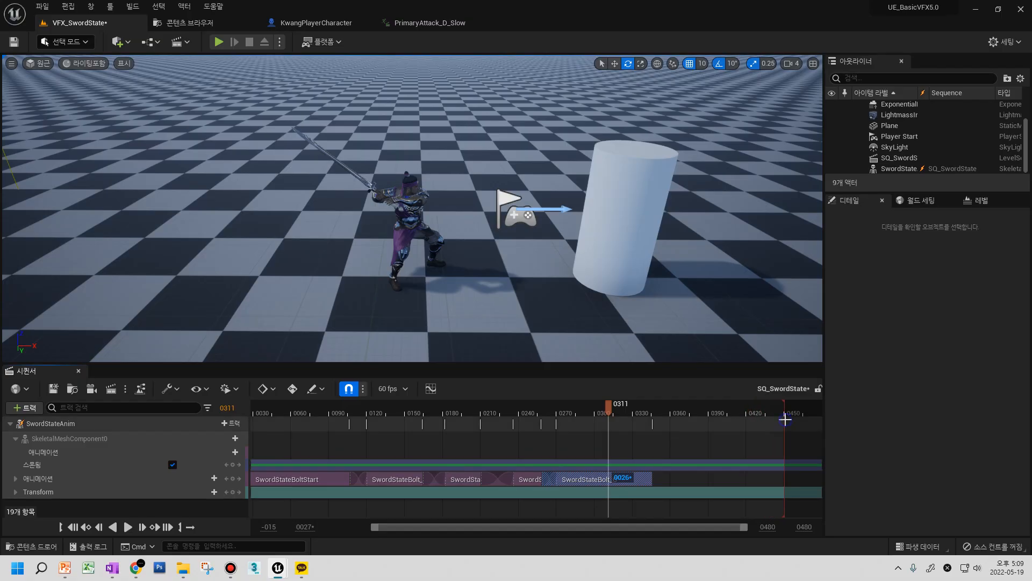
right_click(785, 404)
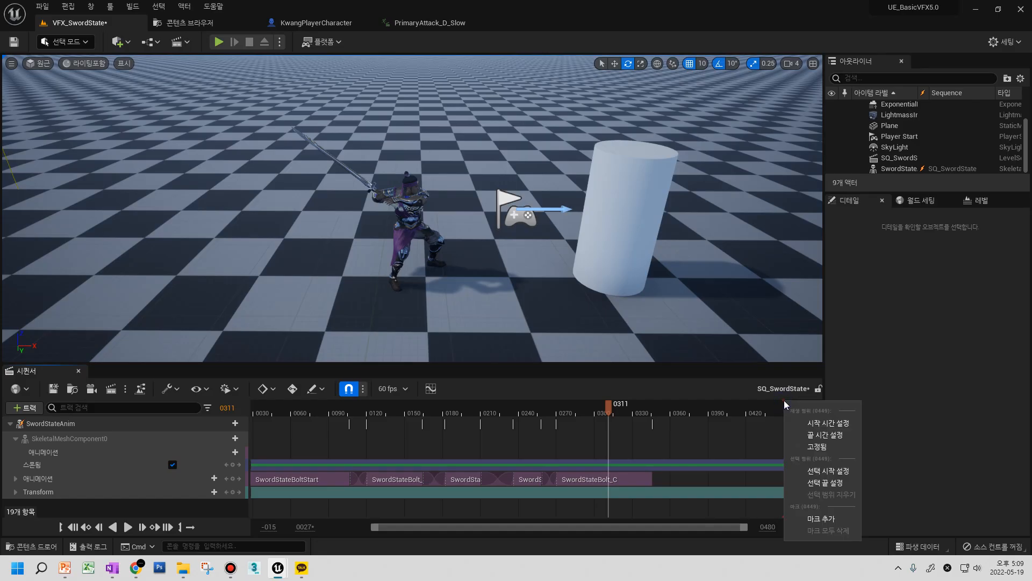
click(825, 434)
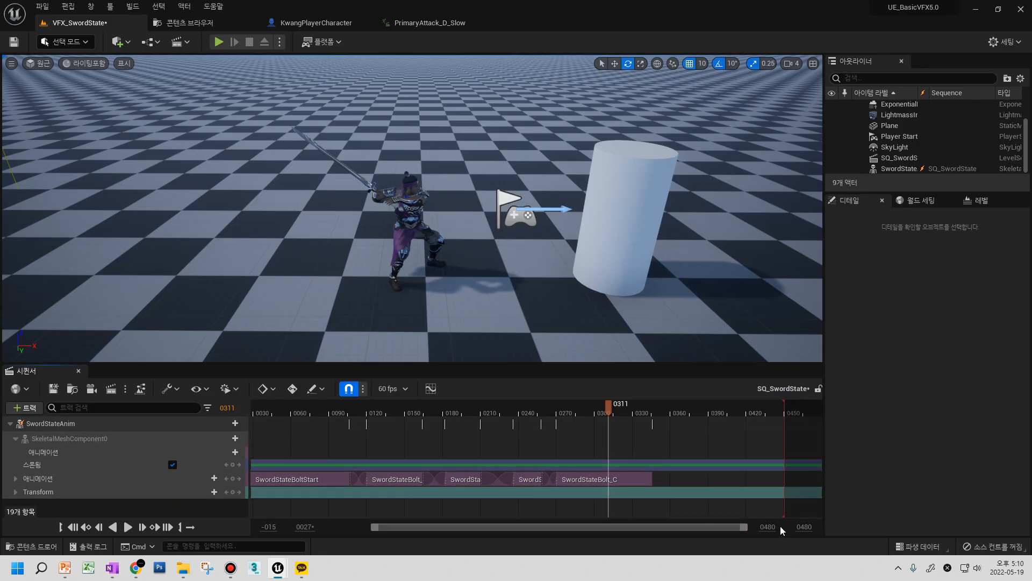
- Play back and scrub the sequence to check the transition into SwordStateBolt_C, stopping at frame 325
click(625, 479)
drag(539, 408, 470, 419)
click(126, 526)
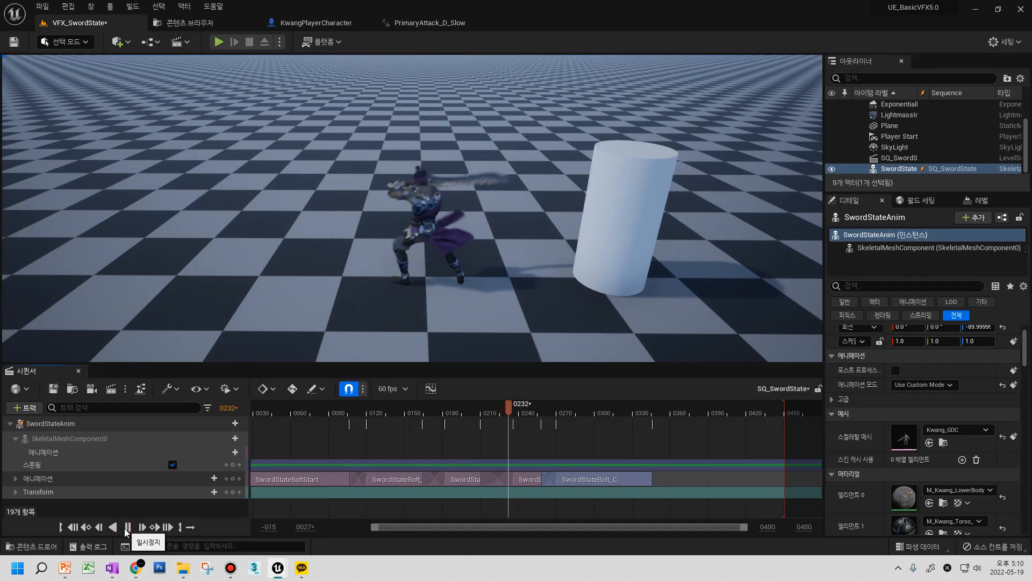
drag(454, 418, 339, 410)
click(128, 528)
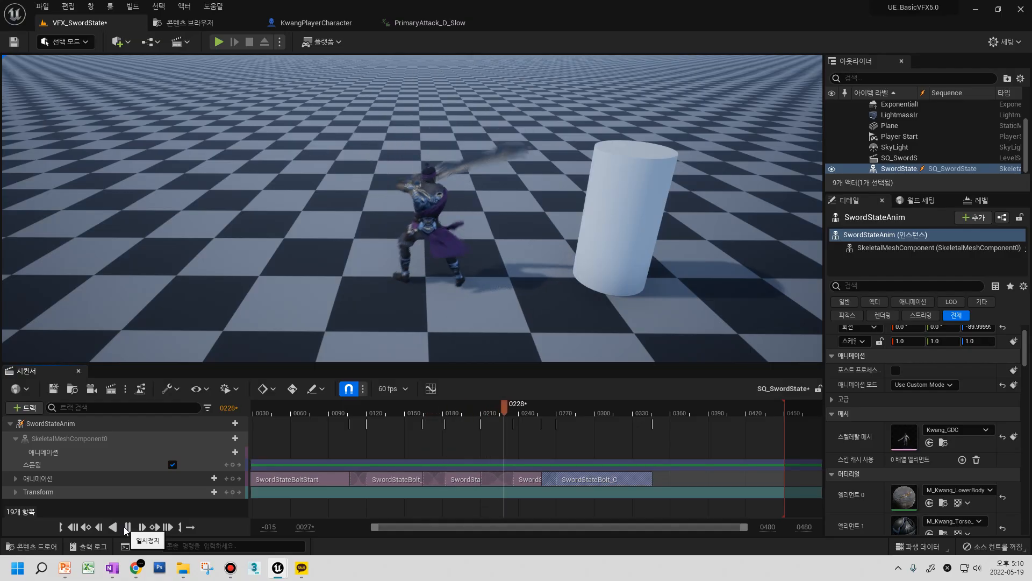
drag(531, 411, 626, 411)
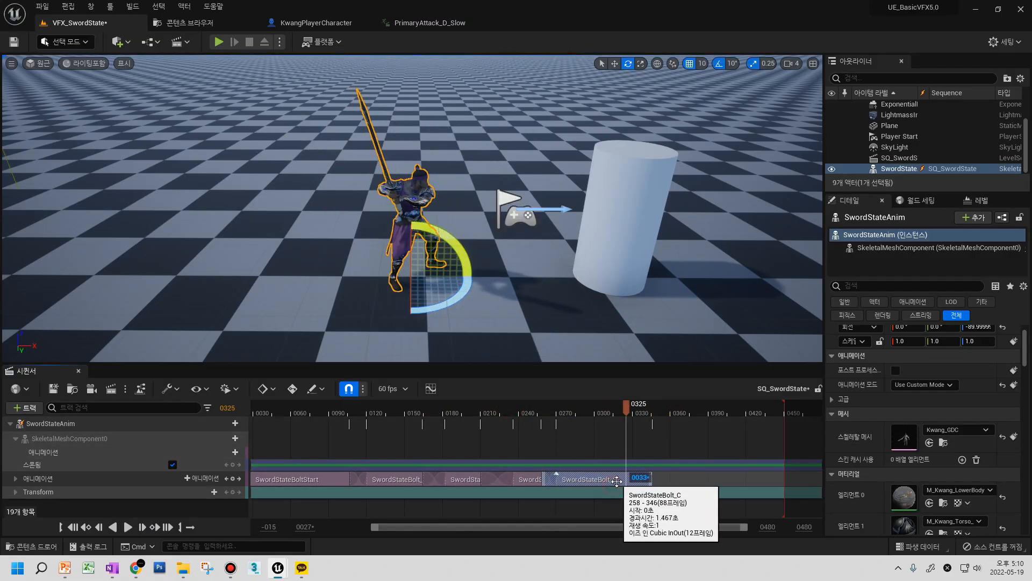
- Create an animation composite from PrimaryAttack_C_Slow in Kwang's Animations folder and name it SwordStateBolt_D
click(183, 23)
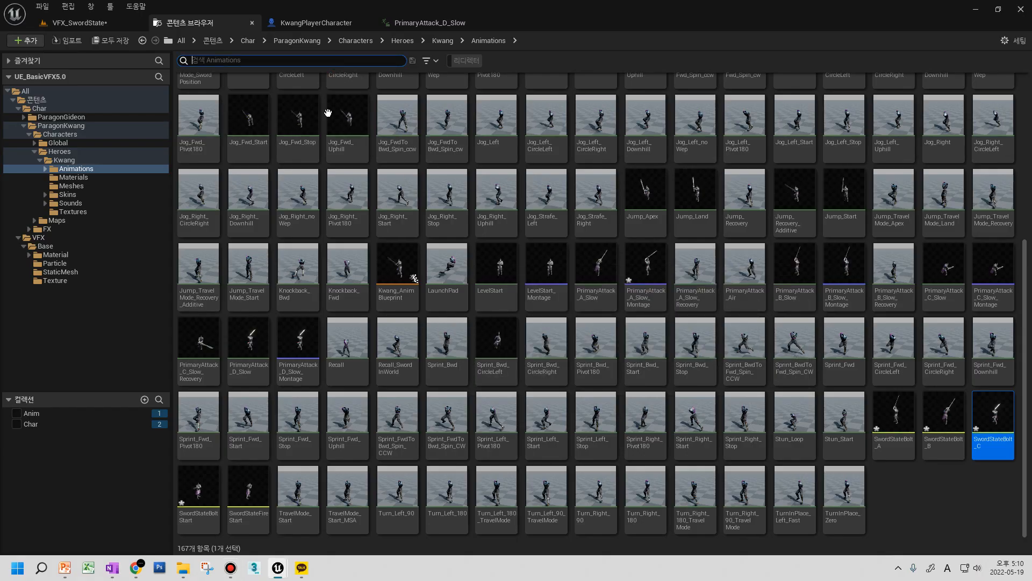
click(595, 279)
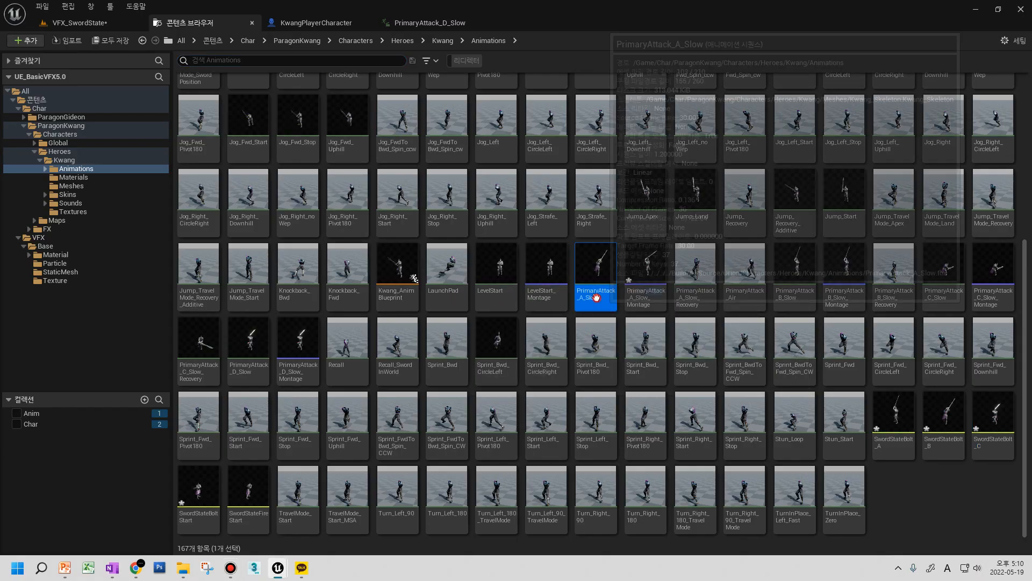
click(844, 275)
click(992, 274)
click(943, 301)
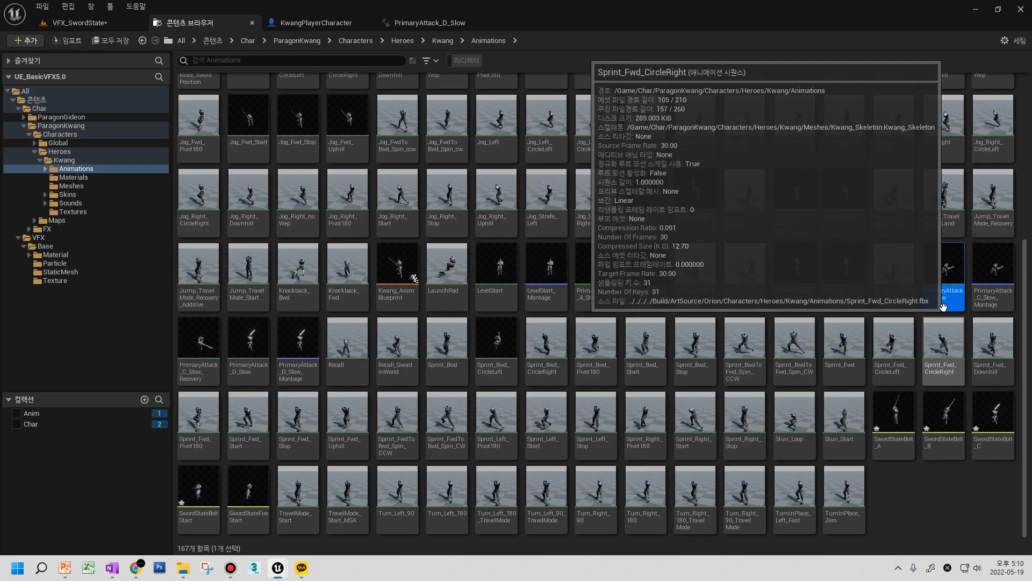
right_click(943, 307)
mouse_move(896, 174)
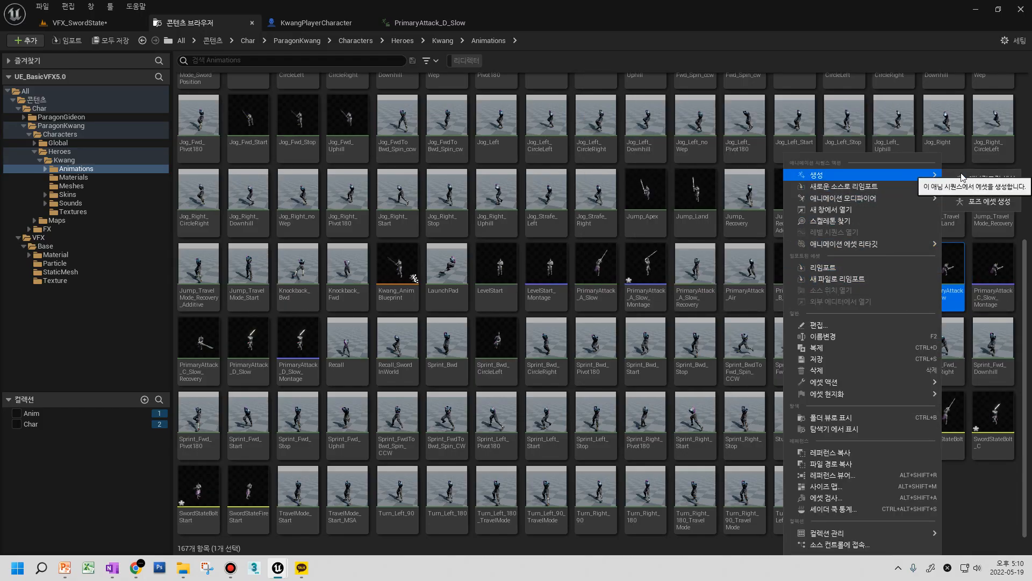
click(988, 178)
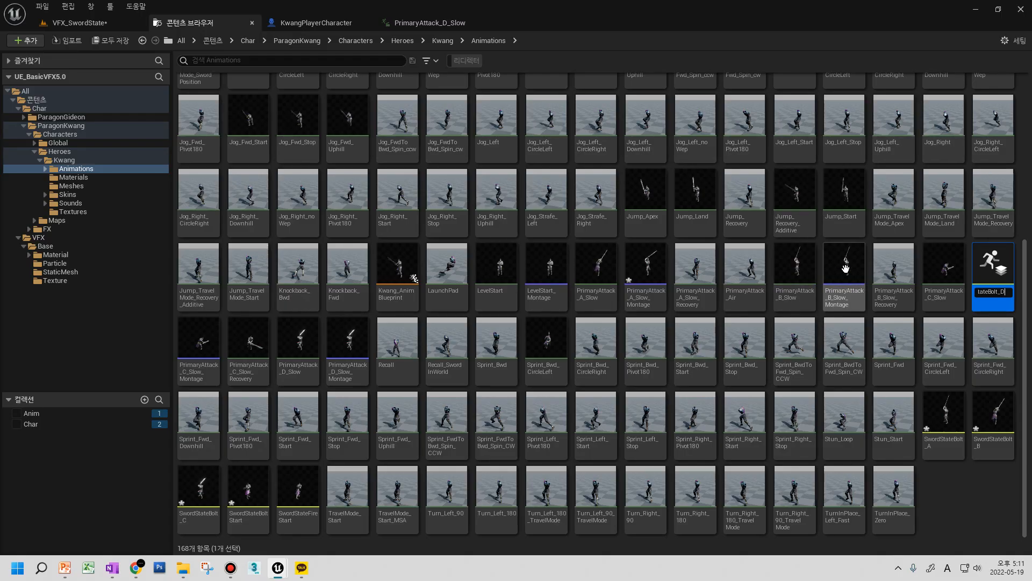
key(Return)
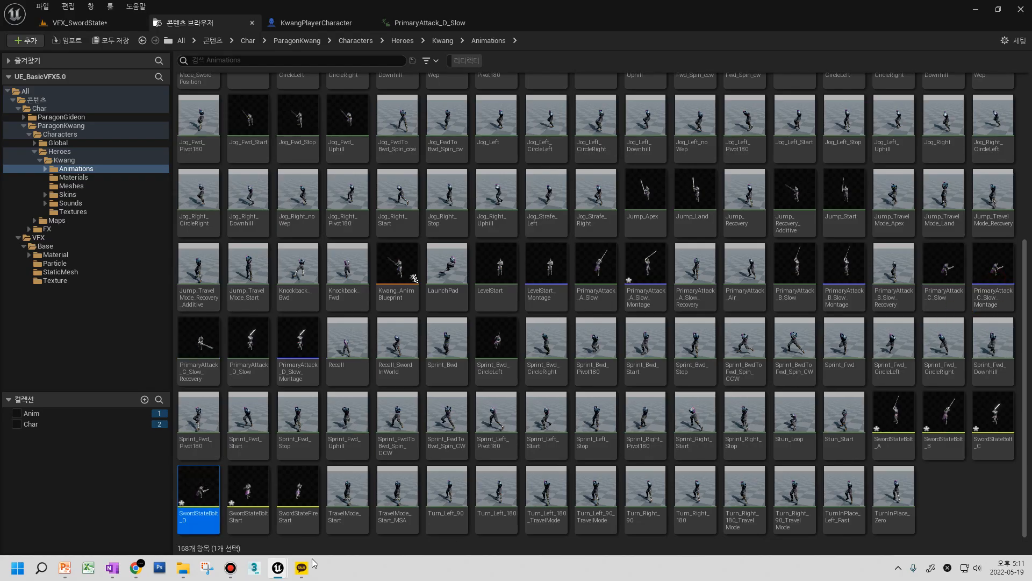
- Add the SwordStateBolt_D composite to the level sequence's animation track at frame 325, placed in the same row overlapping SwordStateBolt_C
click(76, 23)
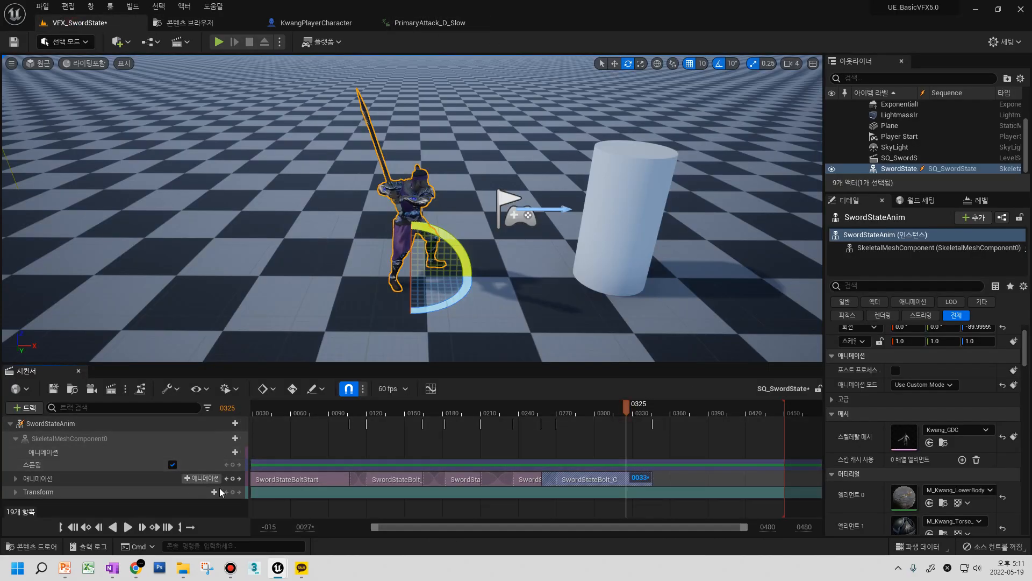
click(202, 478)
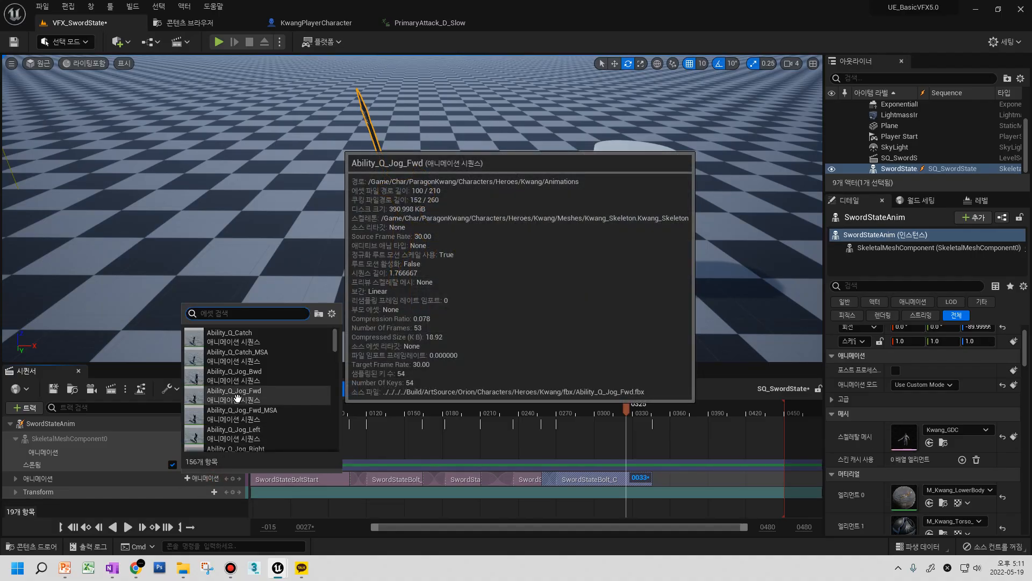
text(blot)
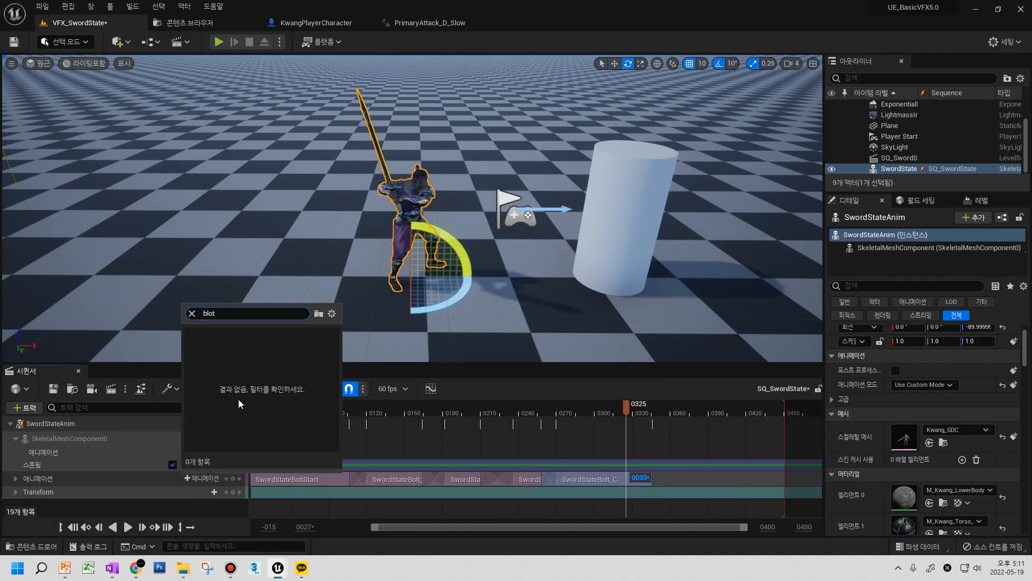
key(BackSpace)
key(BackSpace)
text(s)
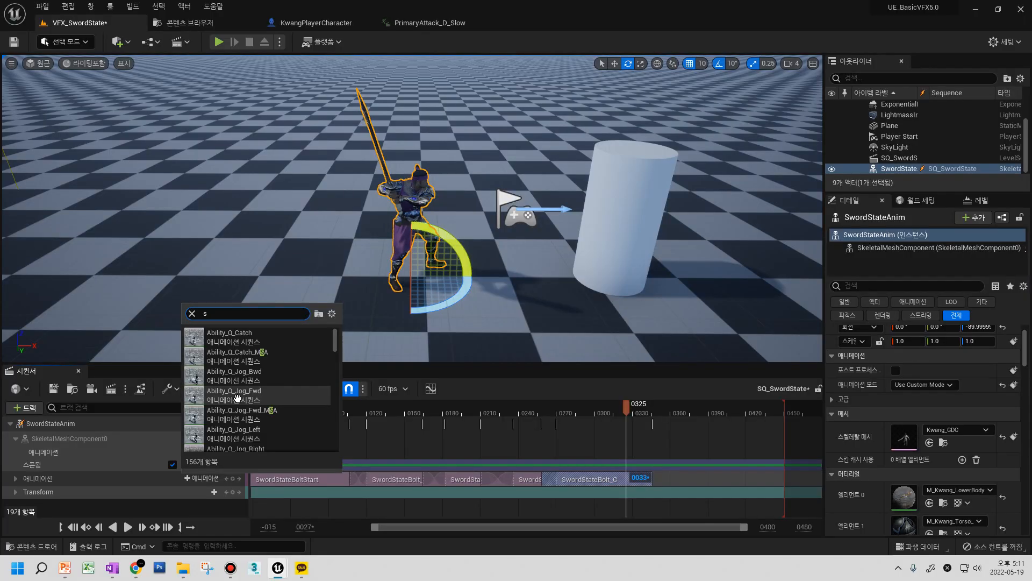
text(wordstat)
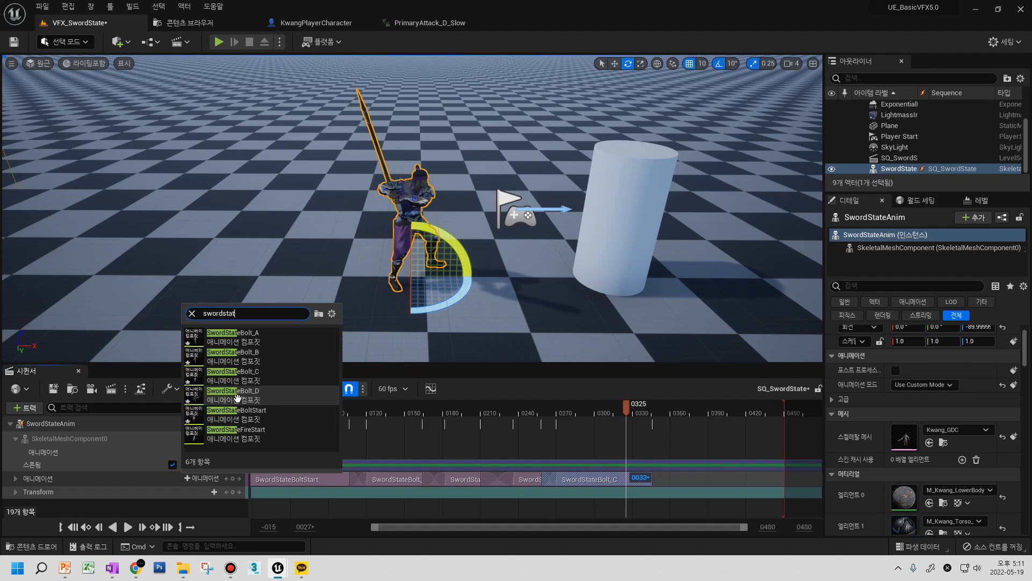
click(249, 390)
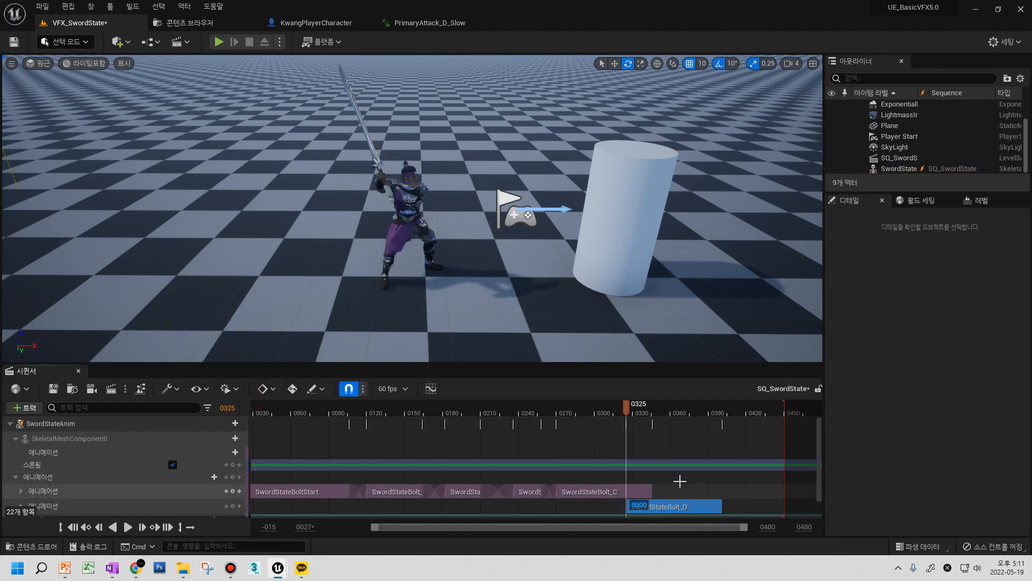
drag(674, 506, 679, 480)
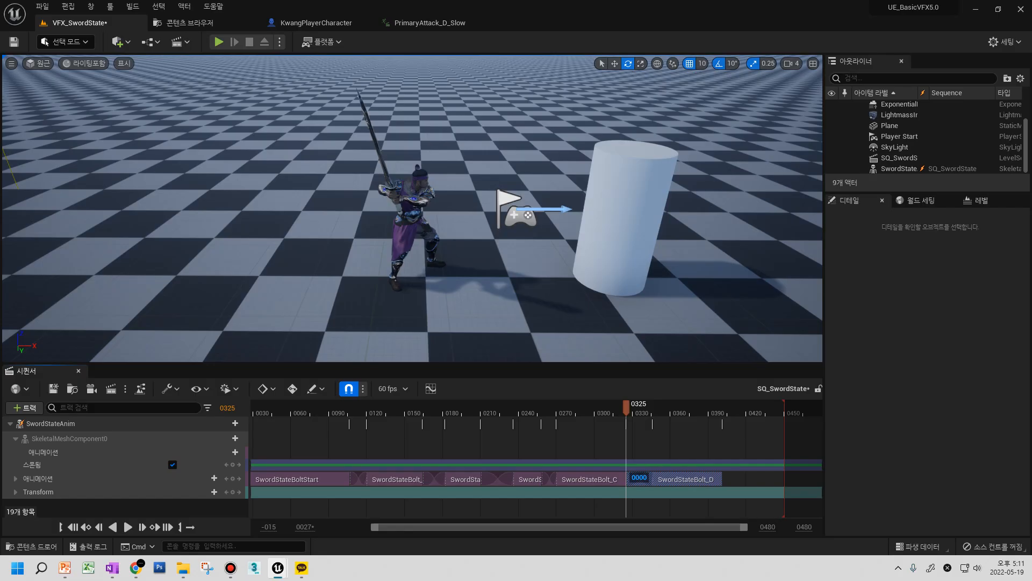
click(667, 454)
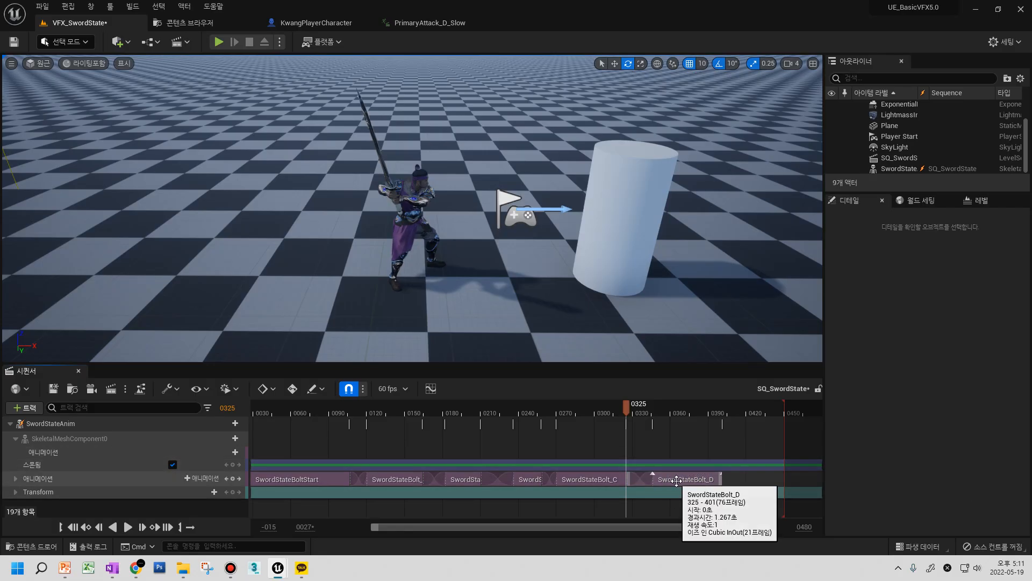
- Shift the SwordStateBolt_D section later to about frame 368, leaving a gap after SwordStateBolt_C
drag(687, 480, 697, 480)
click(671, 454)
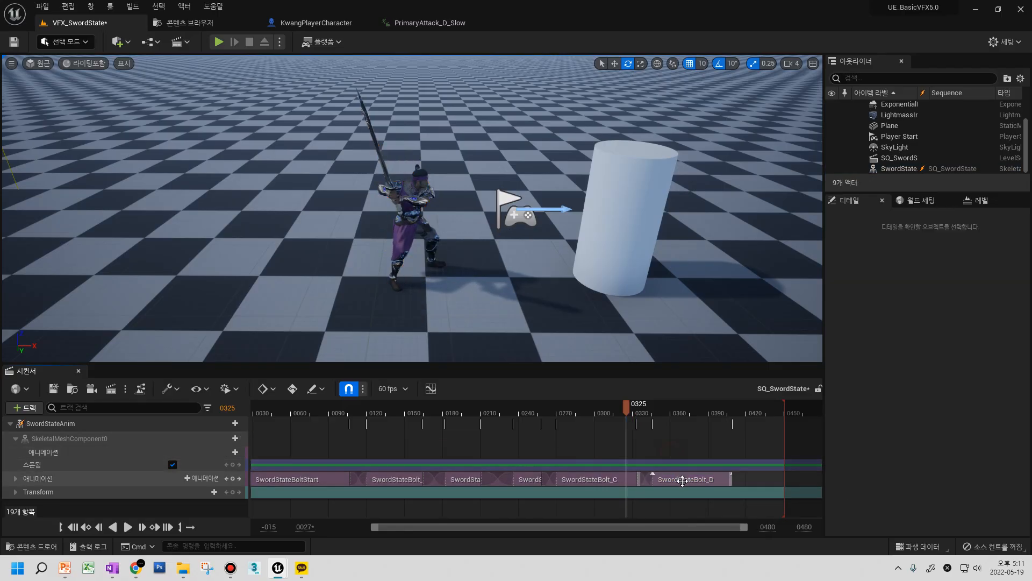
drag(568, 413, 595, 412)
drag(685, 477, 732, 478)
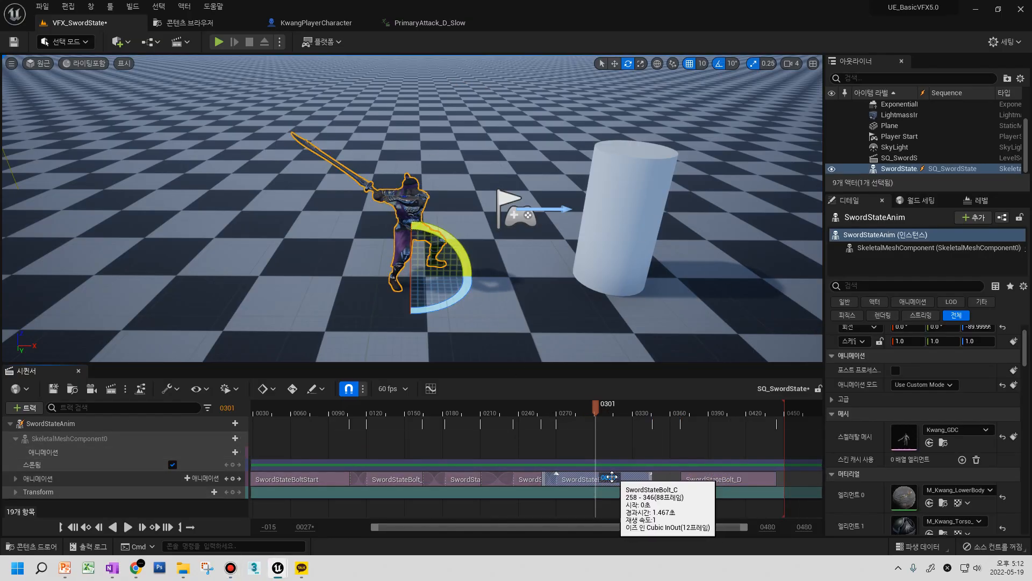
- Open the SwordStateBolt_C composite in the animation editor to examine its playback, and return to the VFX_SwordState level
click(452, 25)
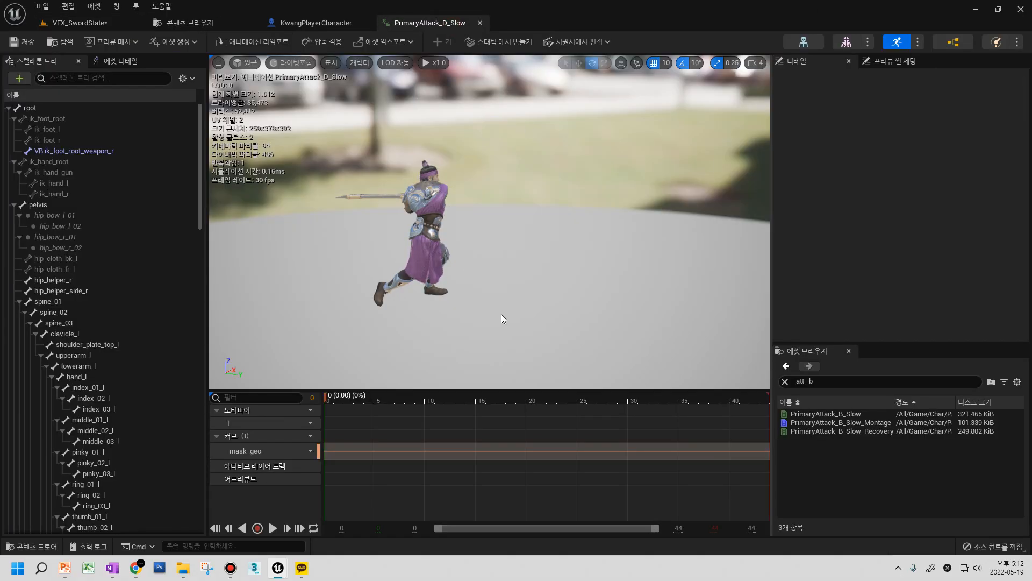
double_click(828, 423)
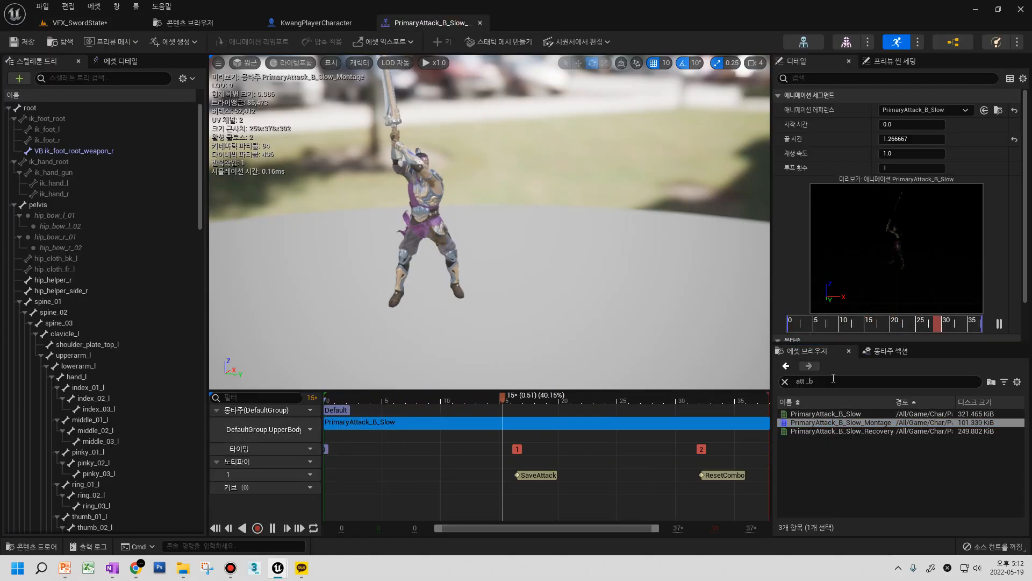
click(785, 382)
text(s)
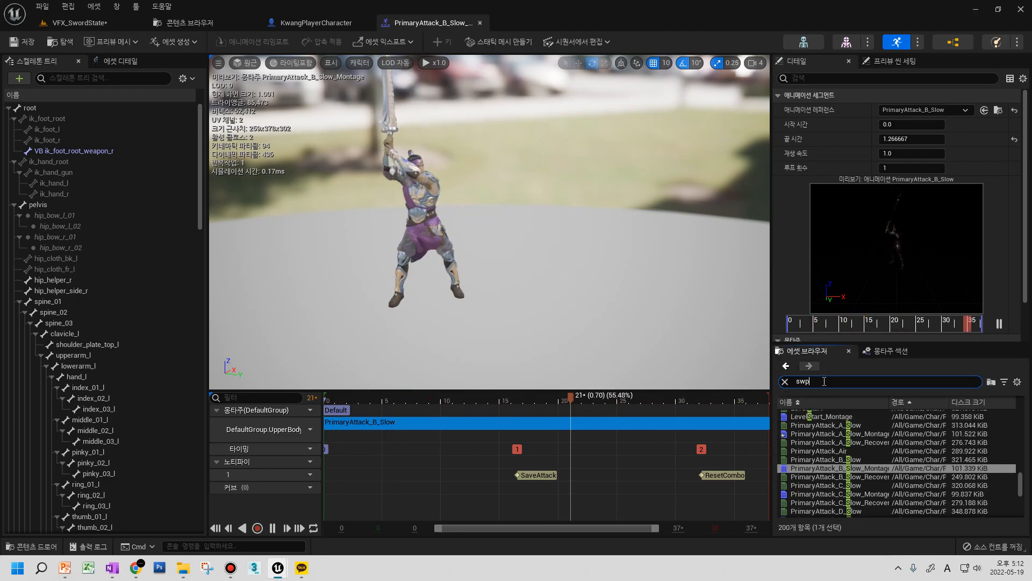
text(wordst)
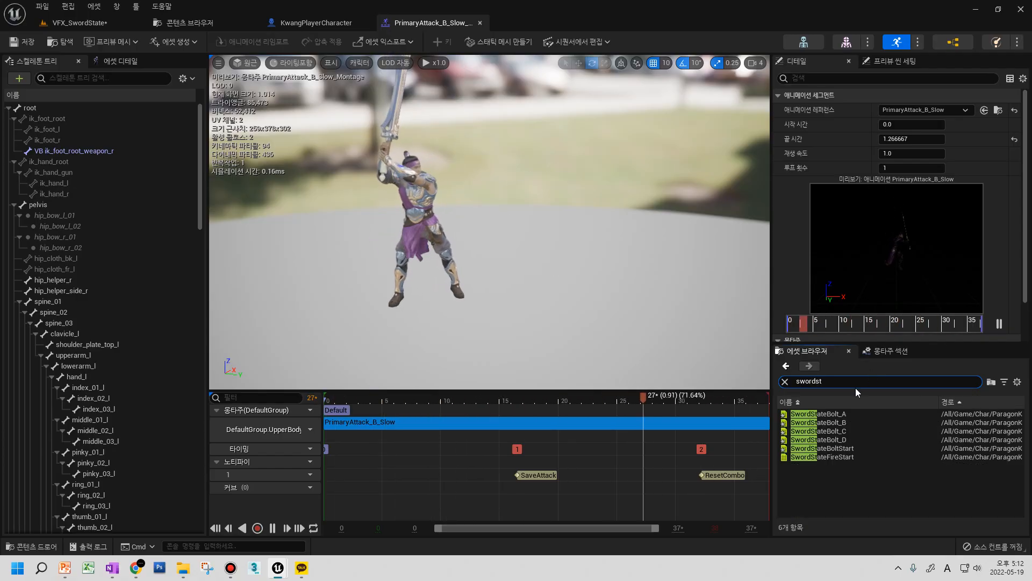
double_click(822, 430)
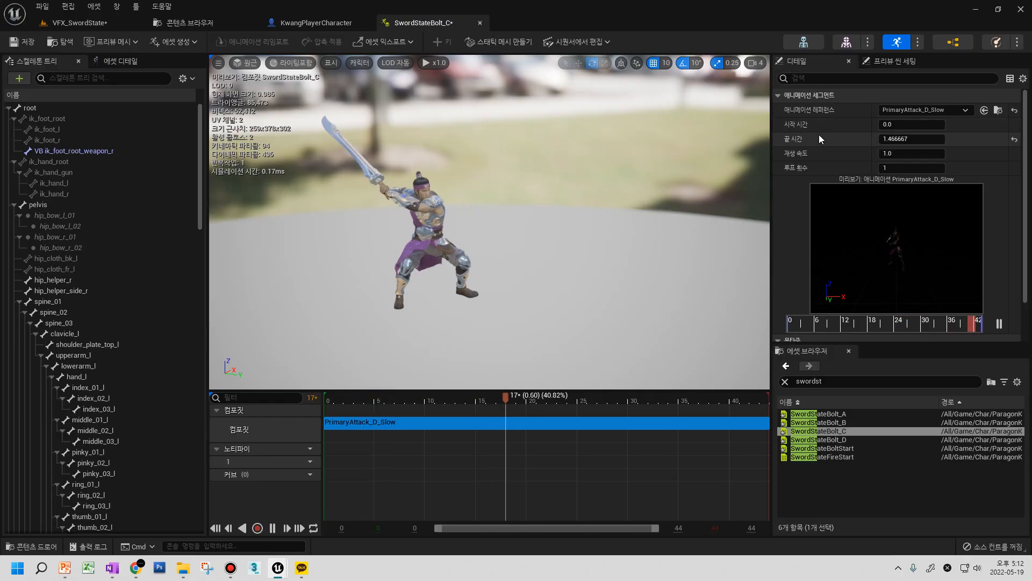
click(282, 21)
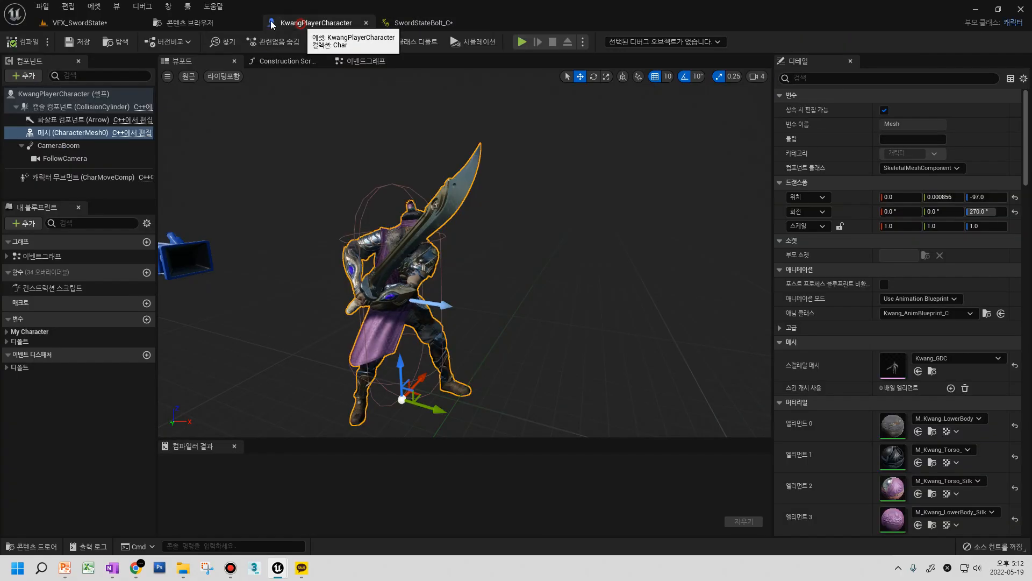
click(188, 23)
click(75, 23)
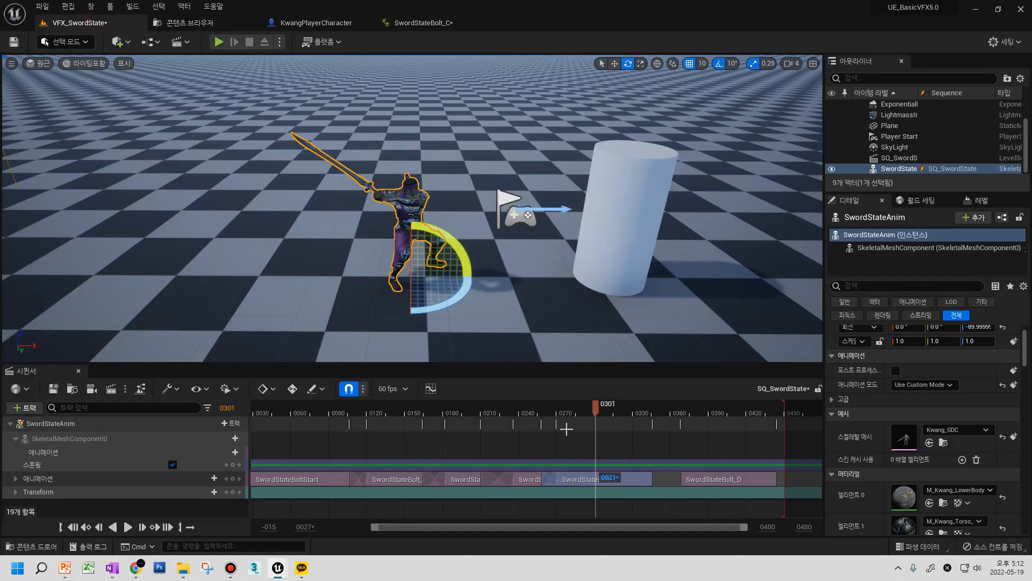
- Trim the end of the SwordStateBolt_C section back to about frame 311, scrubbing the sequence to judge the pose
click(533, 408)
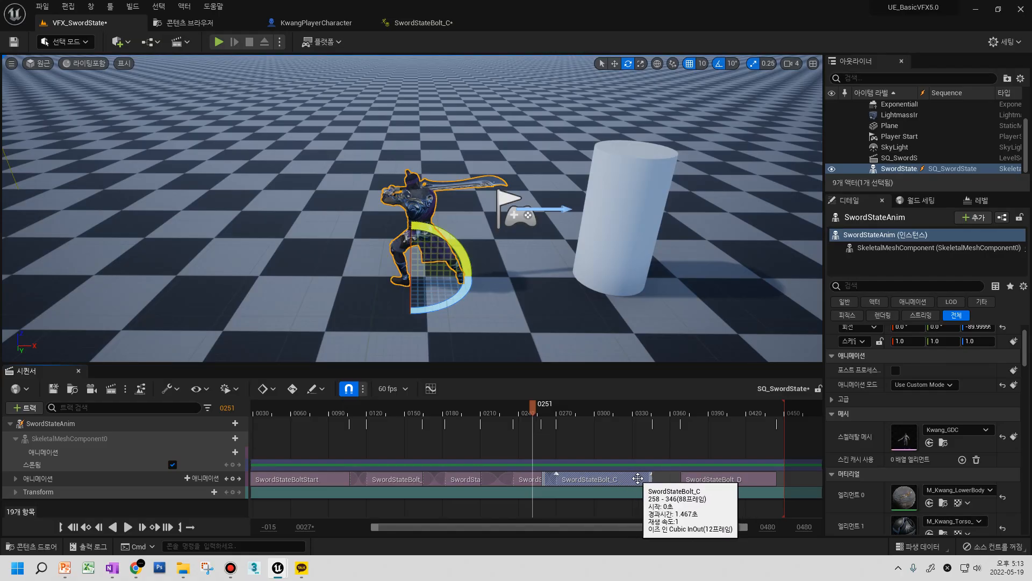
drag(651, 479, 622, 479)
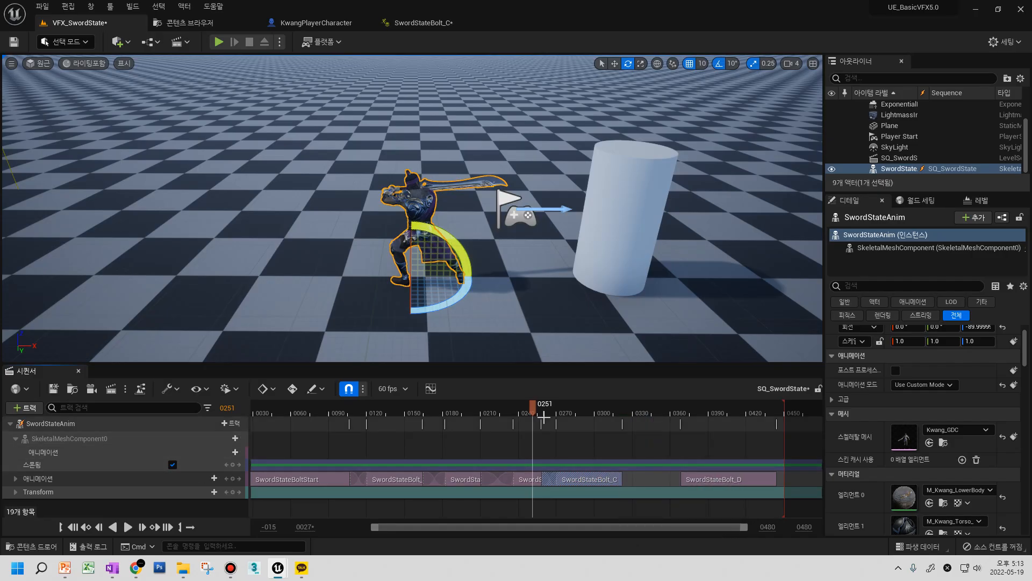
drag(534, 408, 603, 424)
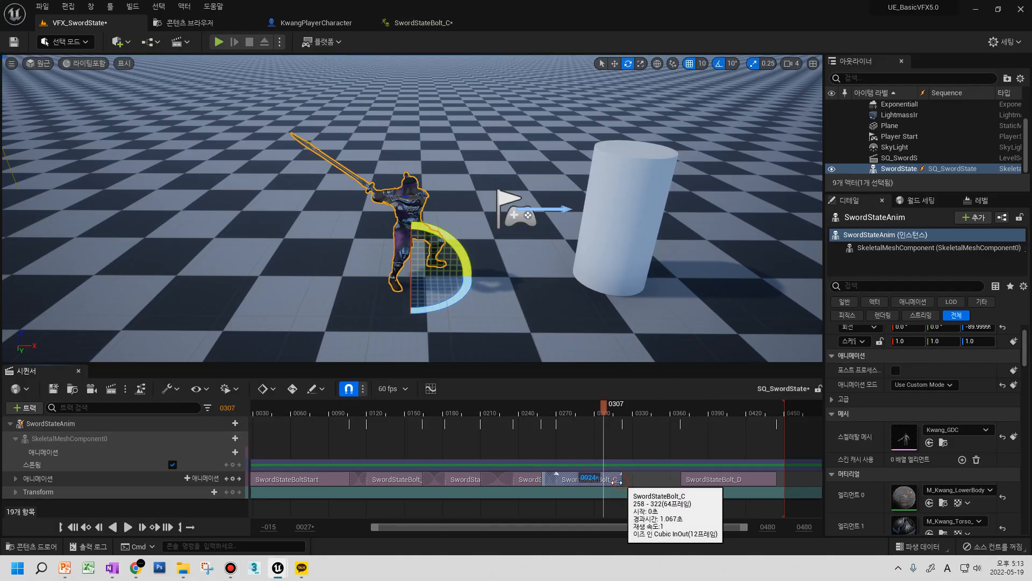
drag(617, 481, 607, 482)
drag(608, 483, 606, 483)
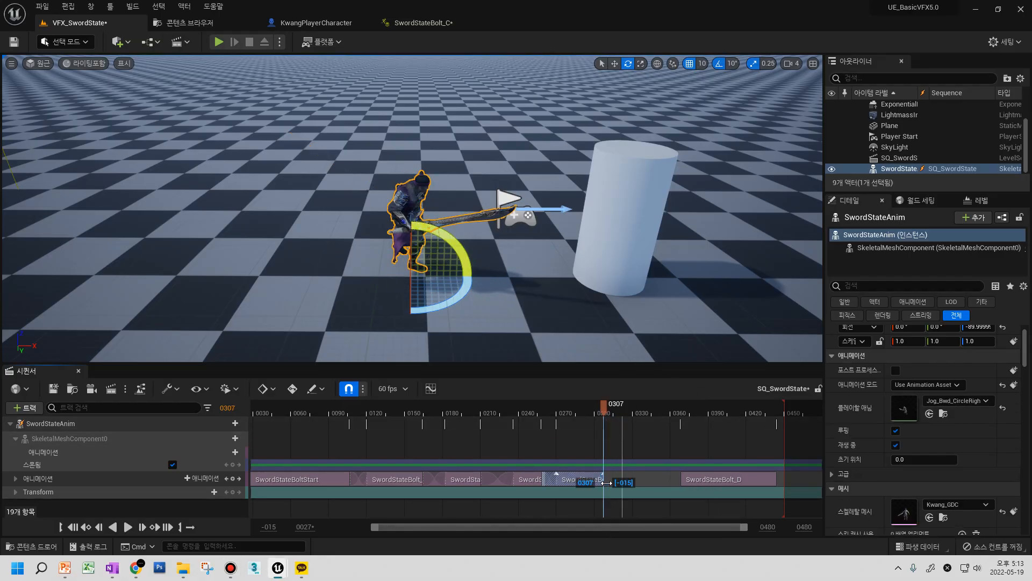
click(598, 414)
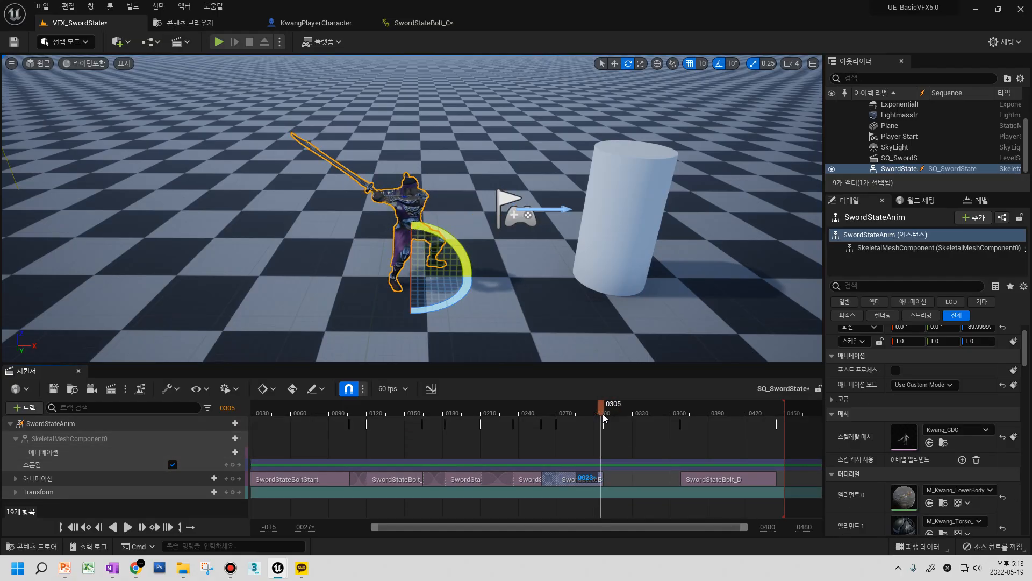
drag(602, 477, 608, 478)
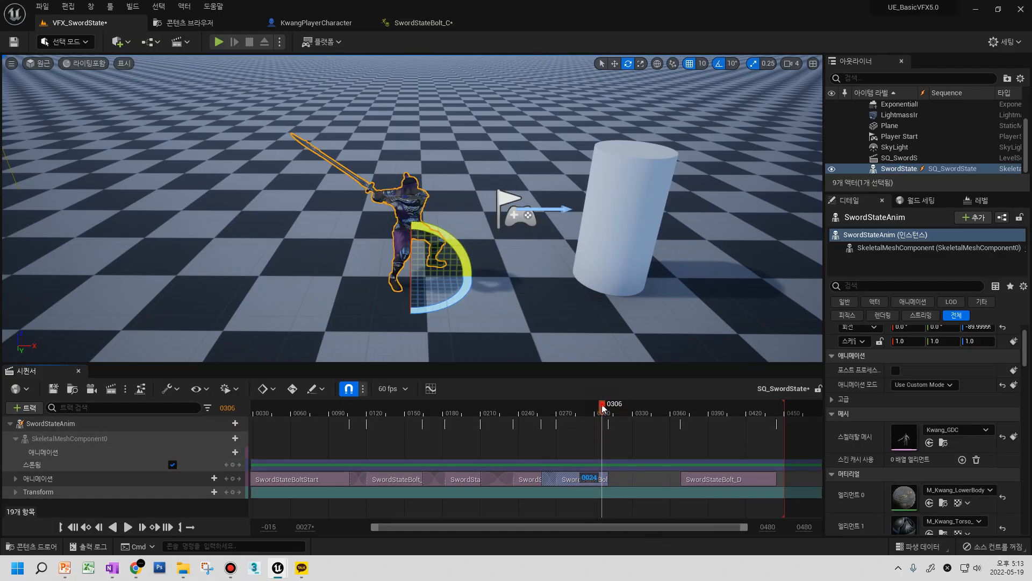
drag(610, 418, 607, 420)
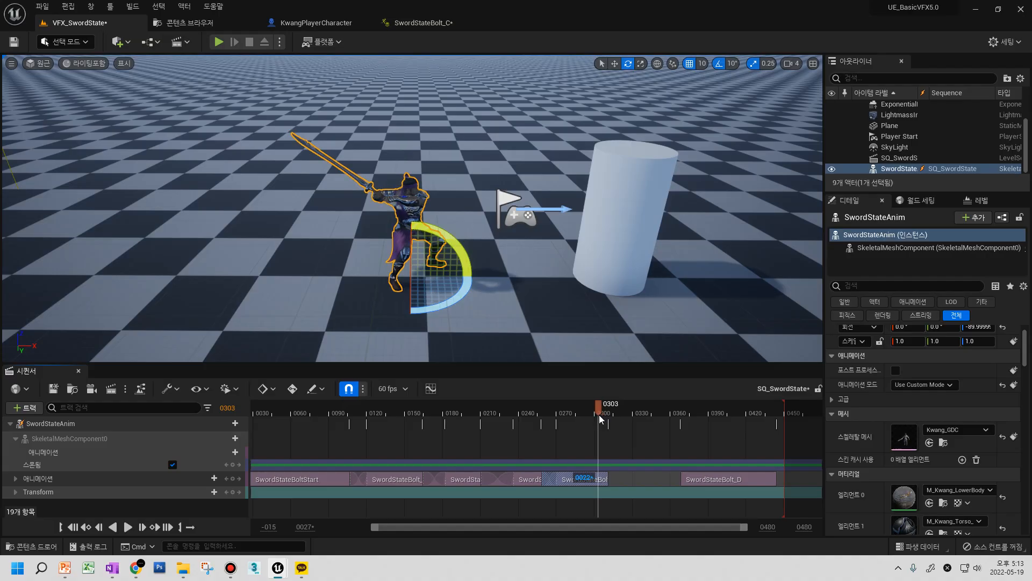
- Move the SwordStateBolt_D section to start at frame 297, blending with SwordStateBolt_C, and scrub the transition up to frame 357
drag(726, 478, 636, 477)
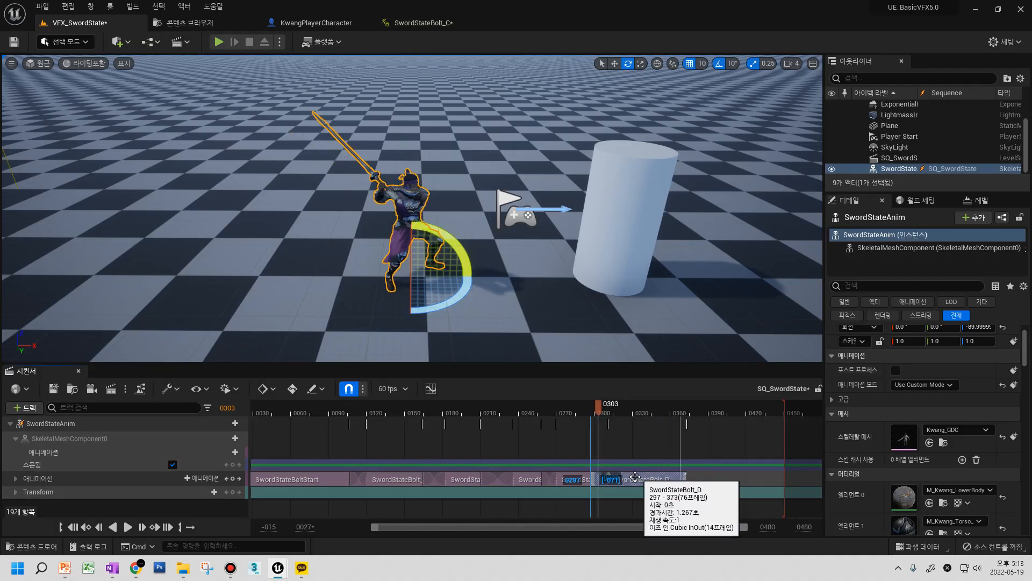
click(576, 414)
drag(546, 413, 663, 445)
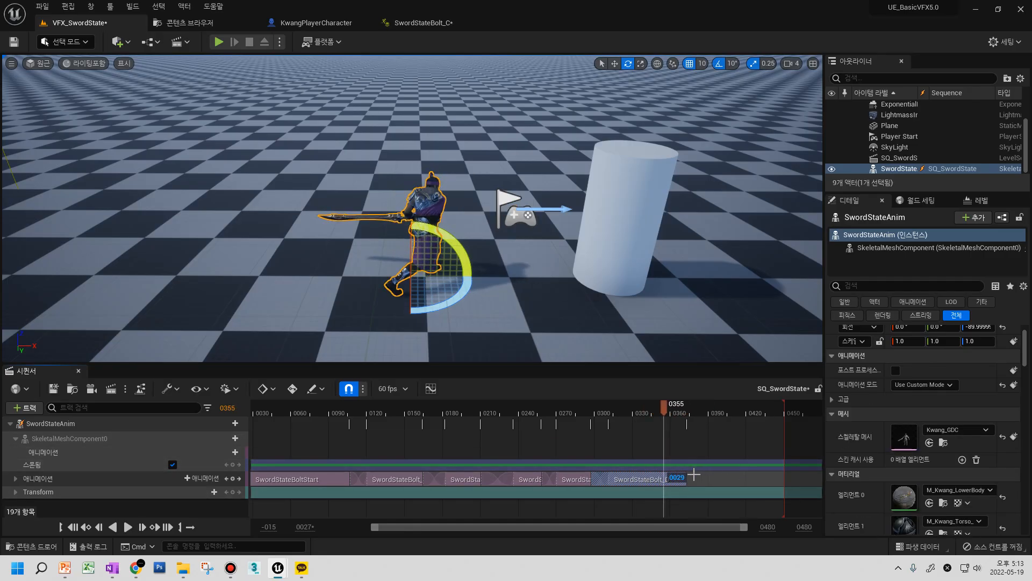
click(693, 478)
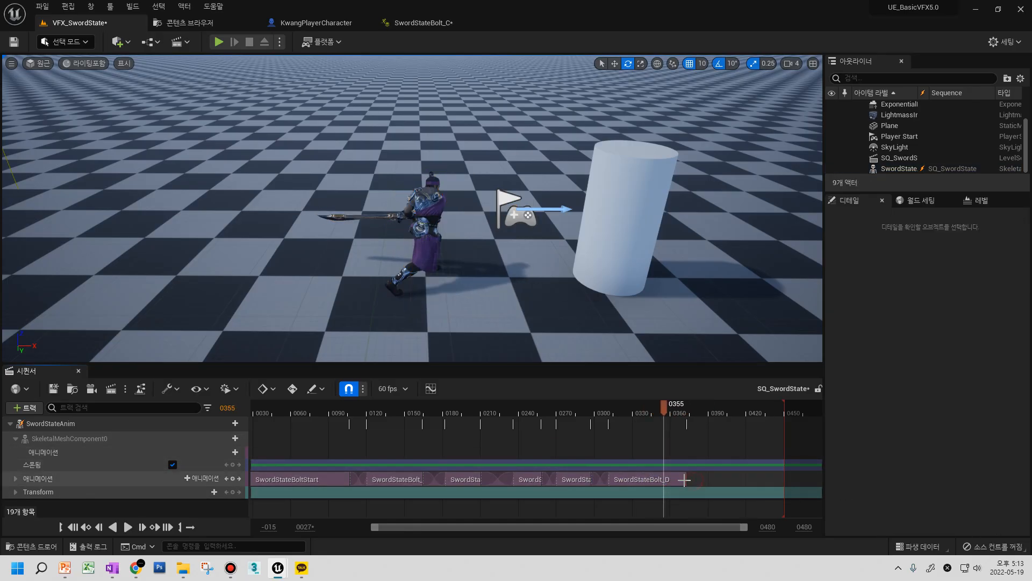
drag(599, 420, 667, 422)
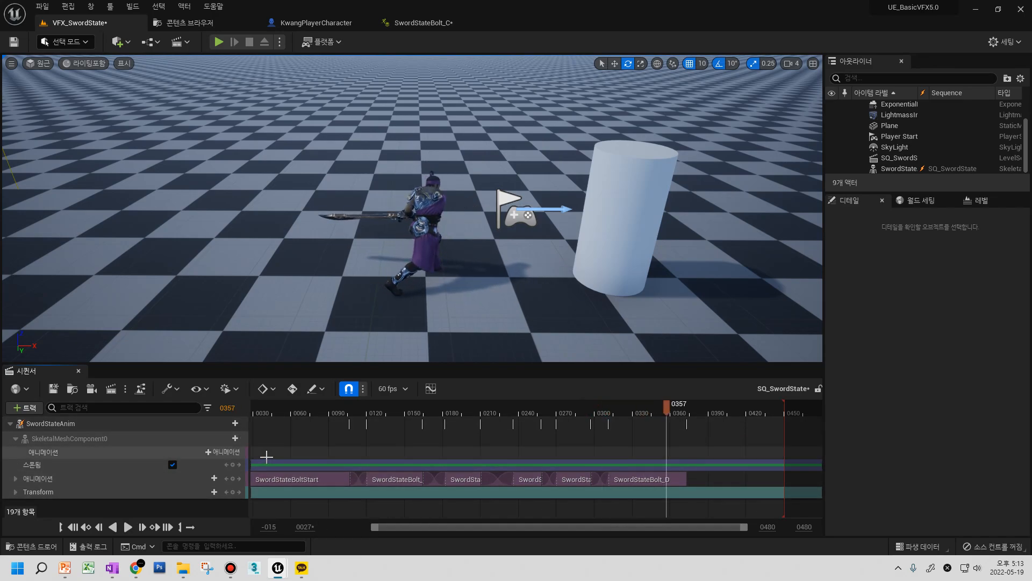
click(232, 478)
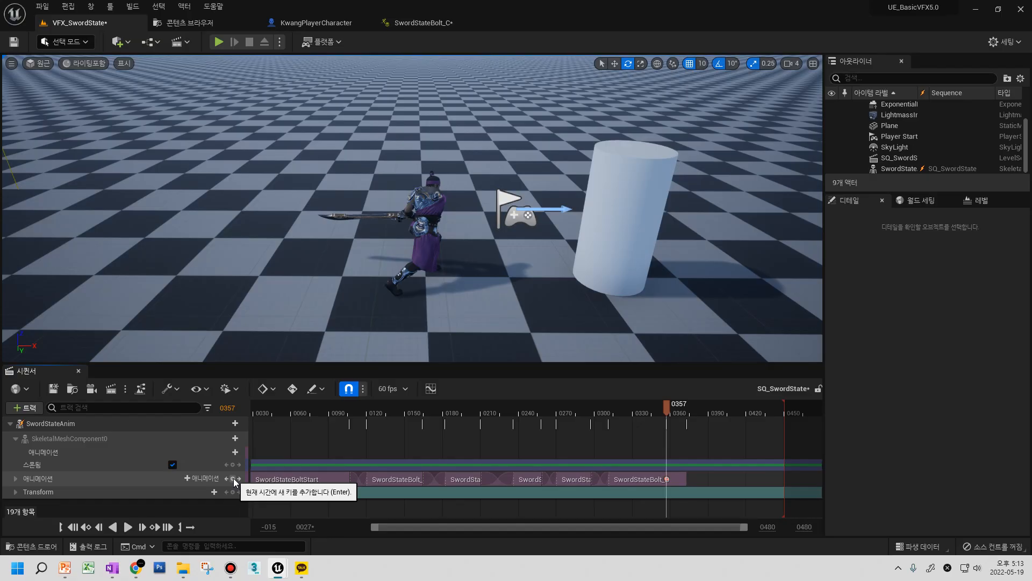
click(667, 479)
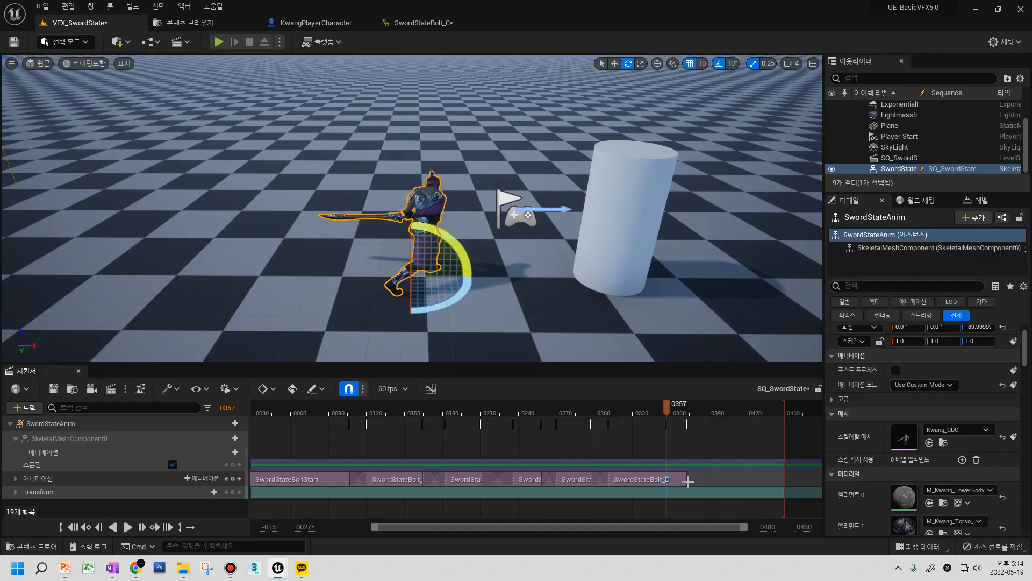
drag(669, 480, 713, 483)
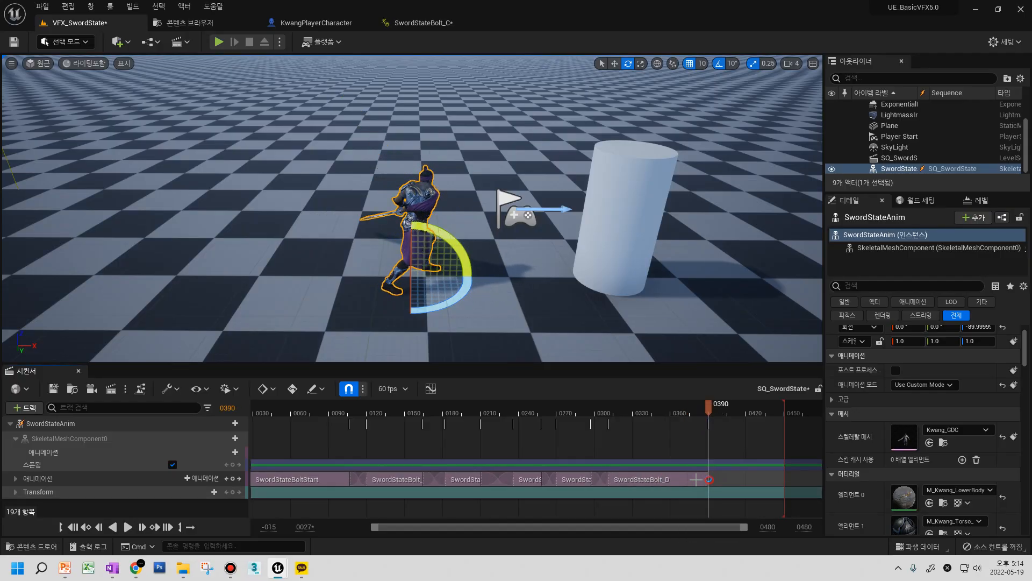
key(ctrl+z)
key(ctrl+z)
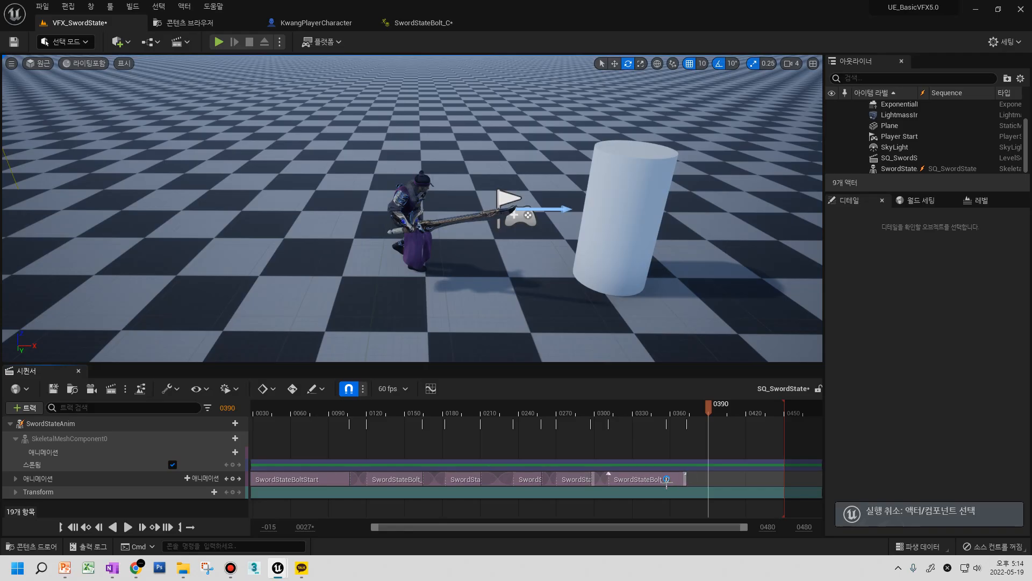
key(ctrl+z)
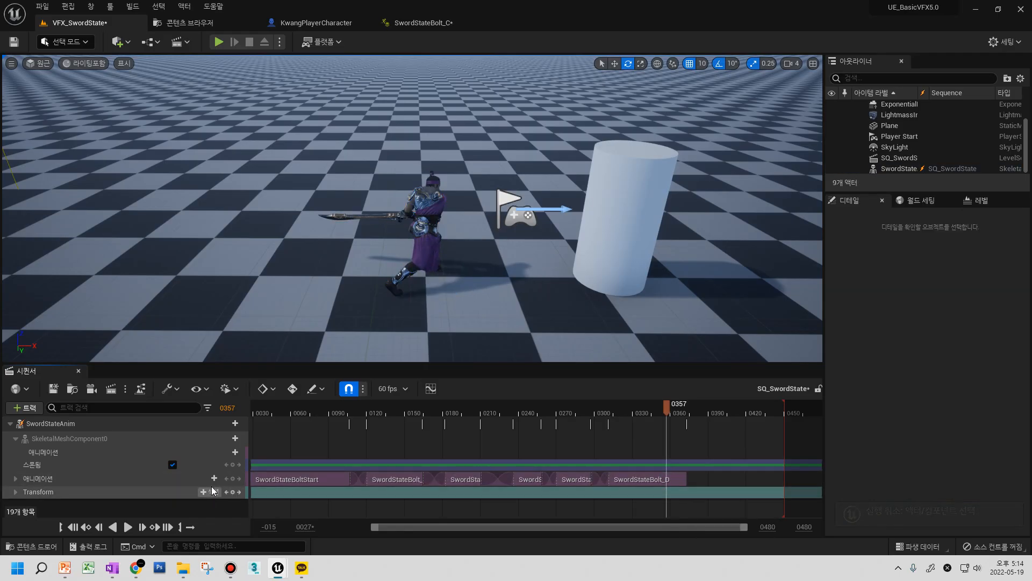
- Add the Idle animation to the character's animation track, overlap it with SwordStateBolt_D from about frame 336, and save the sequence
click(214, 479)
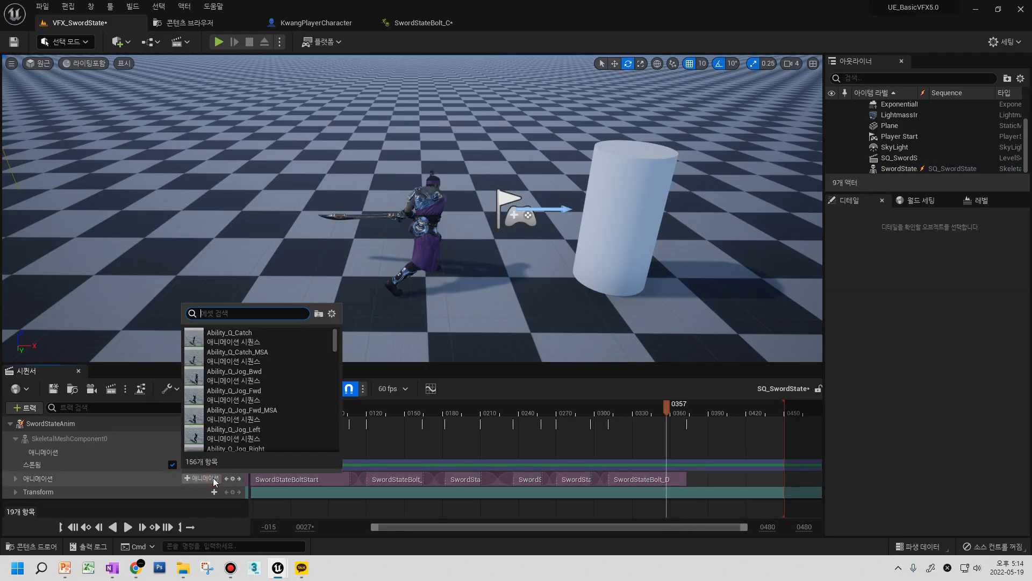
text(idle)
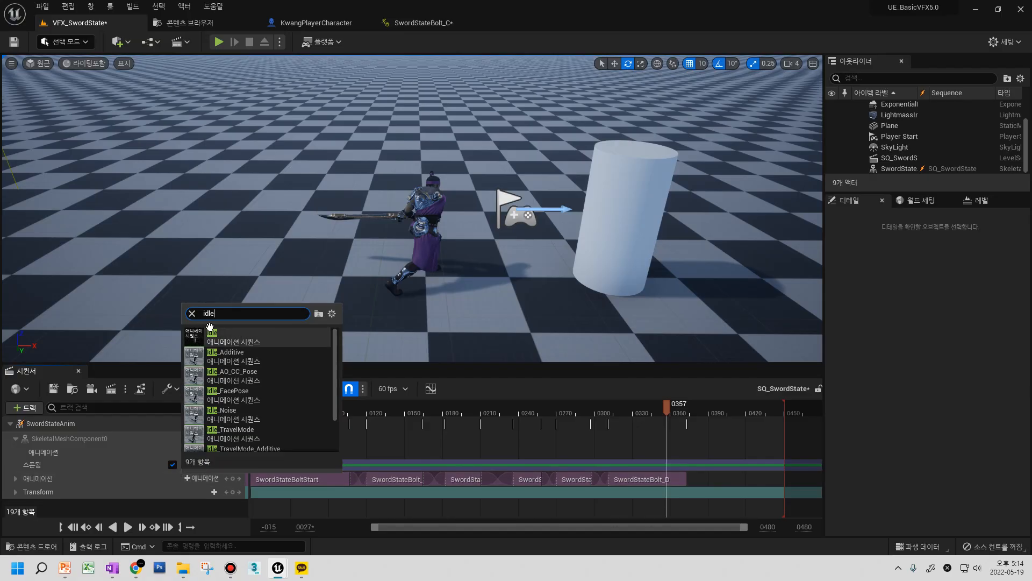
click(231, 336)
drag(702, 505, 702, 487)
mouse_move(652, 409)
mouse_down()
mouse_move(694, 420)
mouse_move(640, 422)
mouse_up()
drag(713, 479, 686, 479)
drag(640, 419, 746, 434)
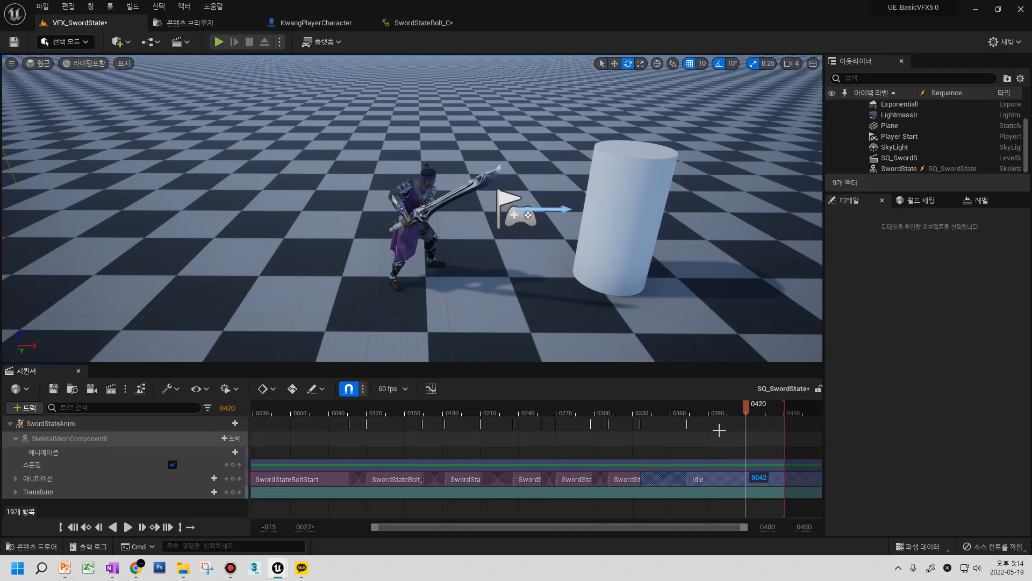
click(53, 389)
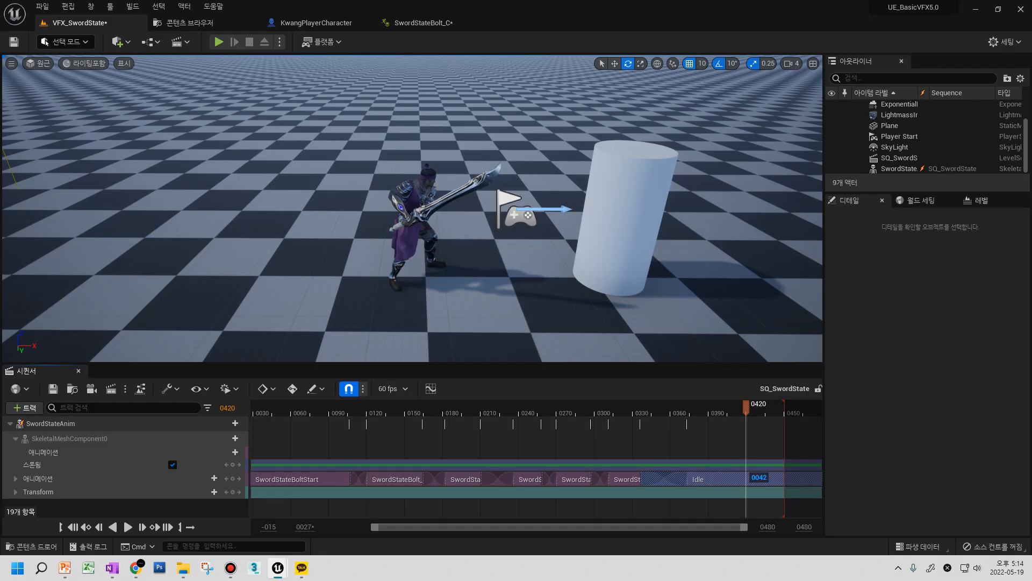
- Play the sequence from before frame 0 to review all the animation blends, and place the playhead at frame 291
click(275, 417)
drag(372, 528, 302, 526)
drag(276, 419, 253, 428)
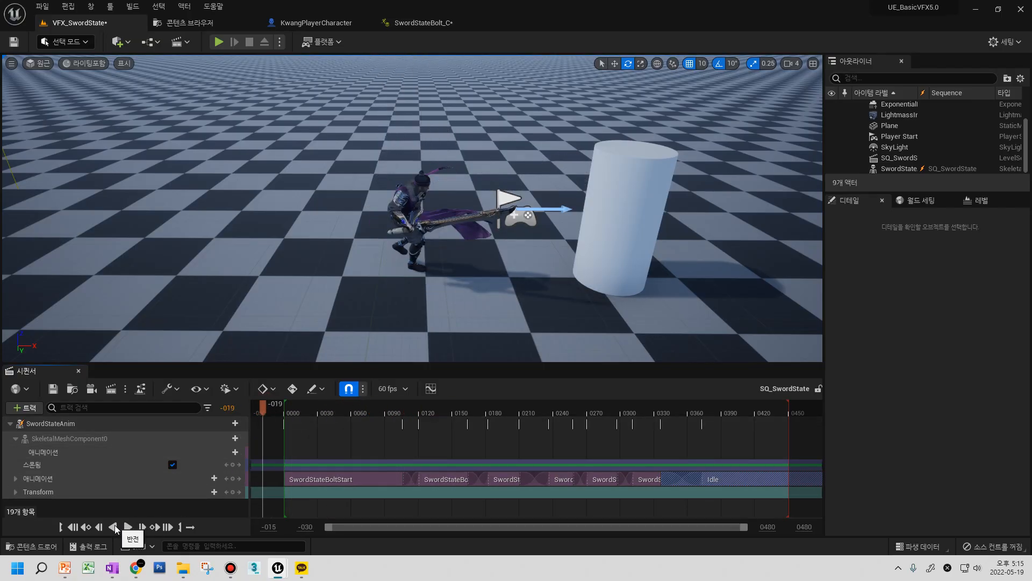
click(128, 528)
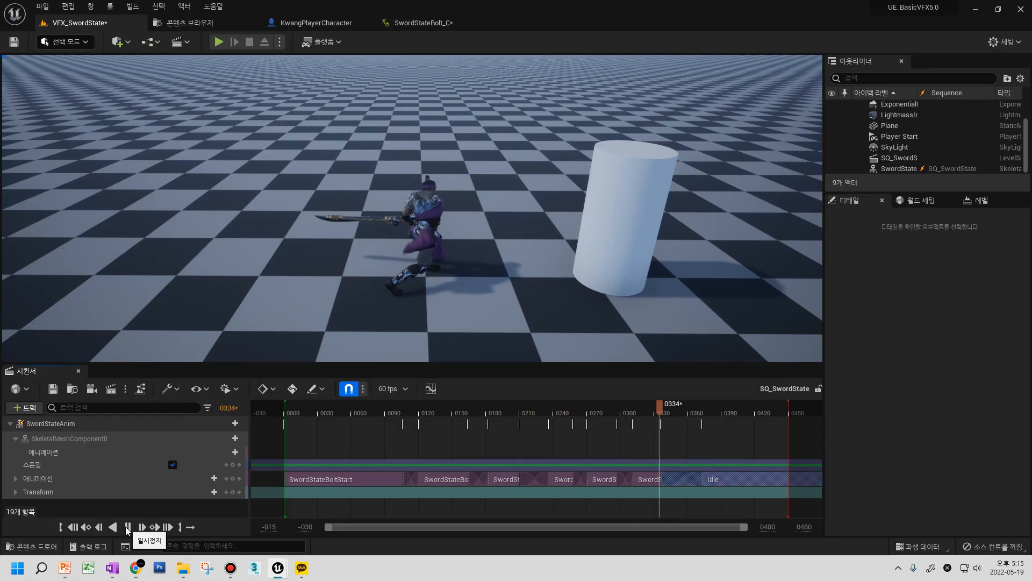
click(610, 412)
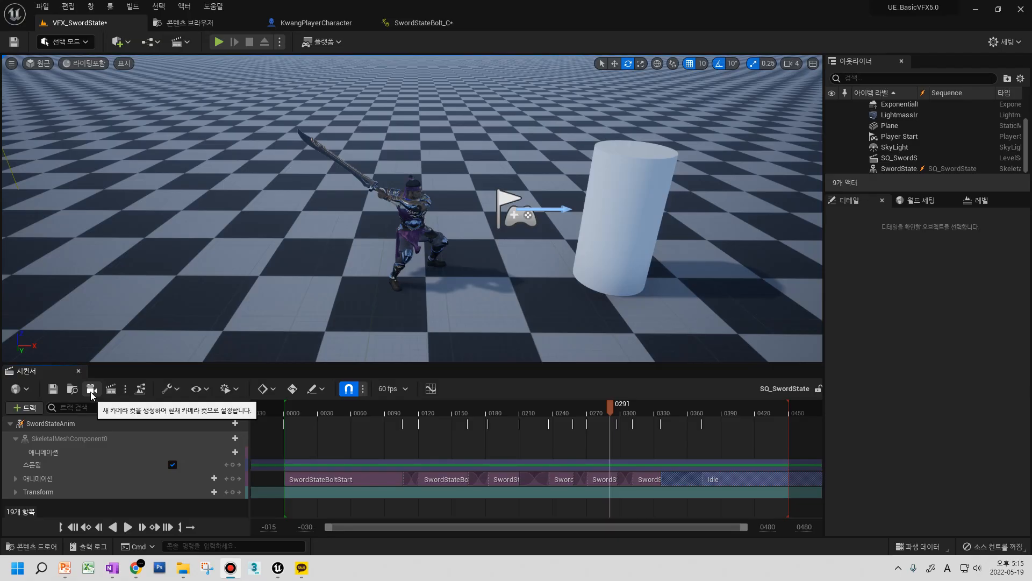
- Add a camera cut with a new Cine Camera Actor and pull the camera back to frame the character and cylinder
right_drag(557, 282, 564, 282)
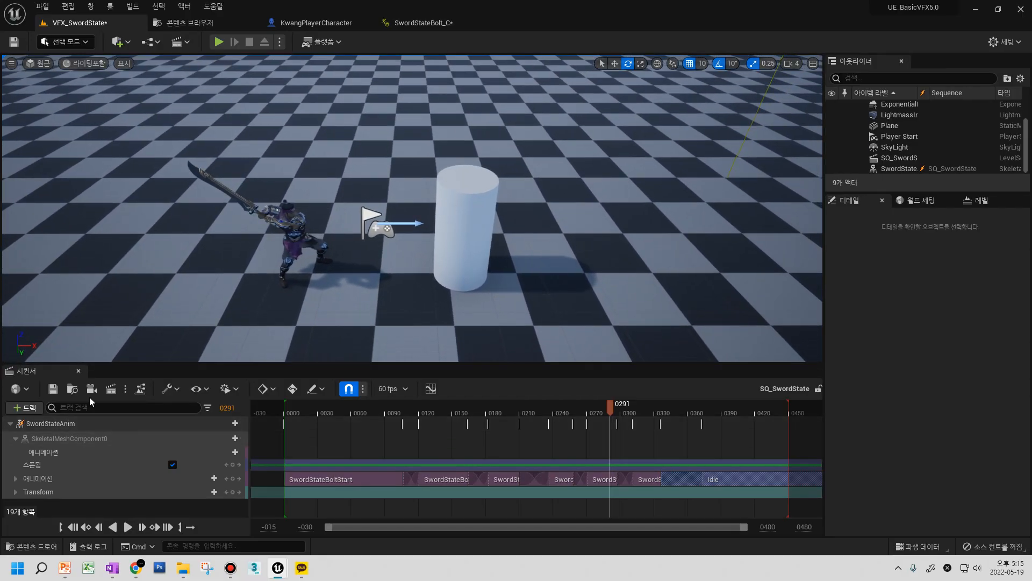
click(92, 391)
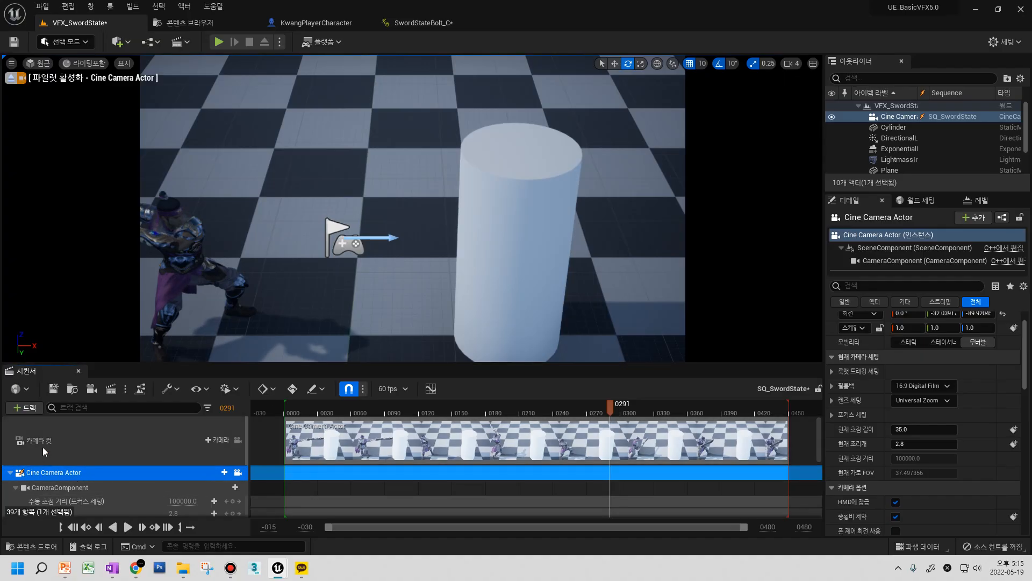
click(68, 451)
click(56, 474)
right_drag(440, 326, 442, 329)
key(s)
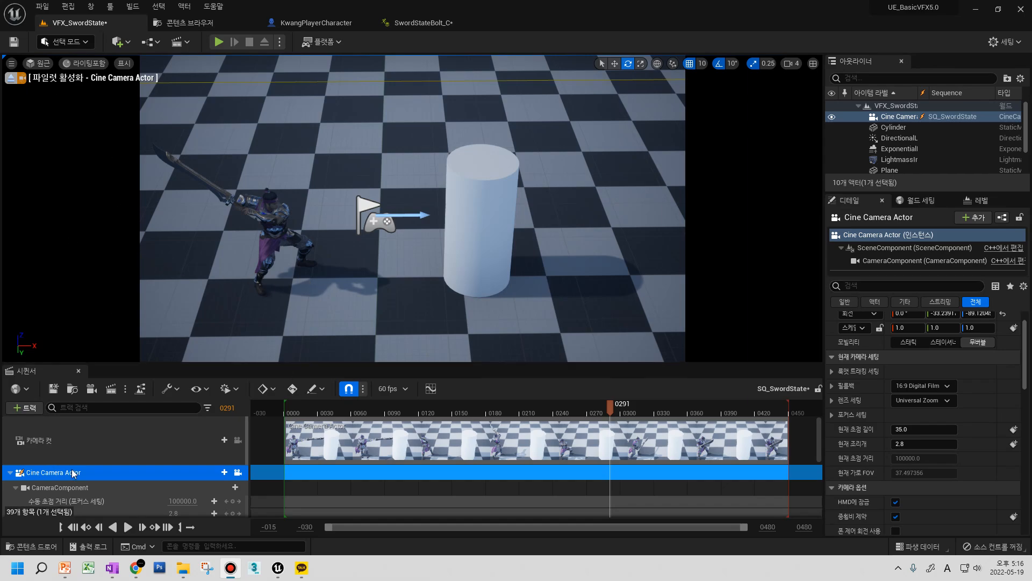
click(47, 440)
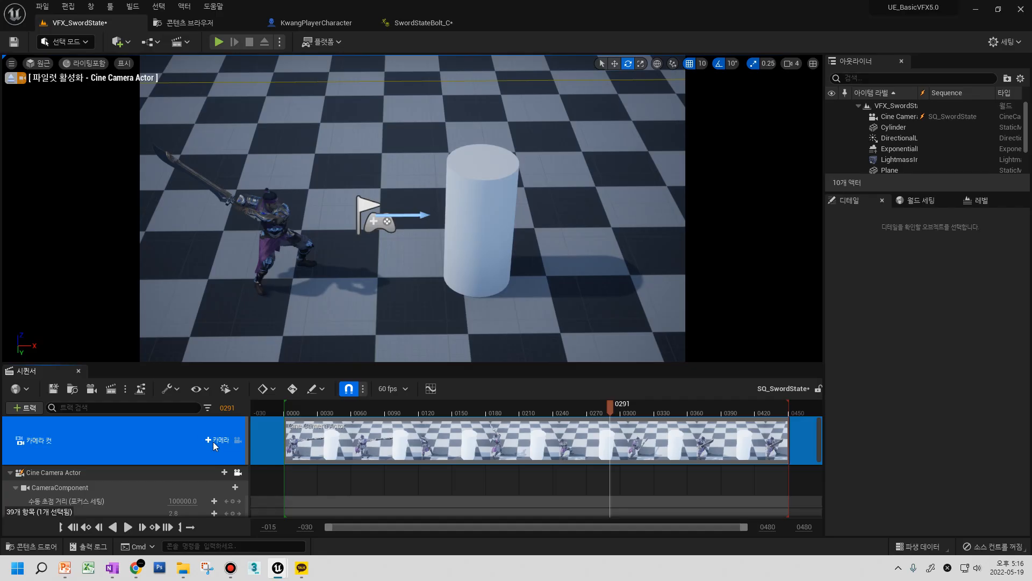
- Try the Super 16mm, Full Frame DSLR, 35mm VistaVision and Super 35mm filmback presets on the Cine Camera Actor
click(104, 473)
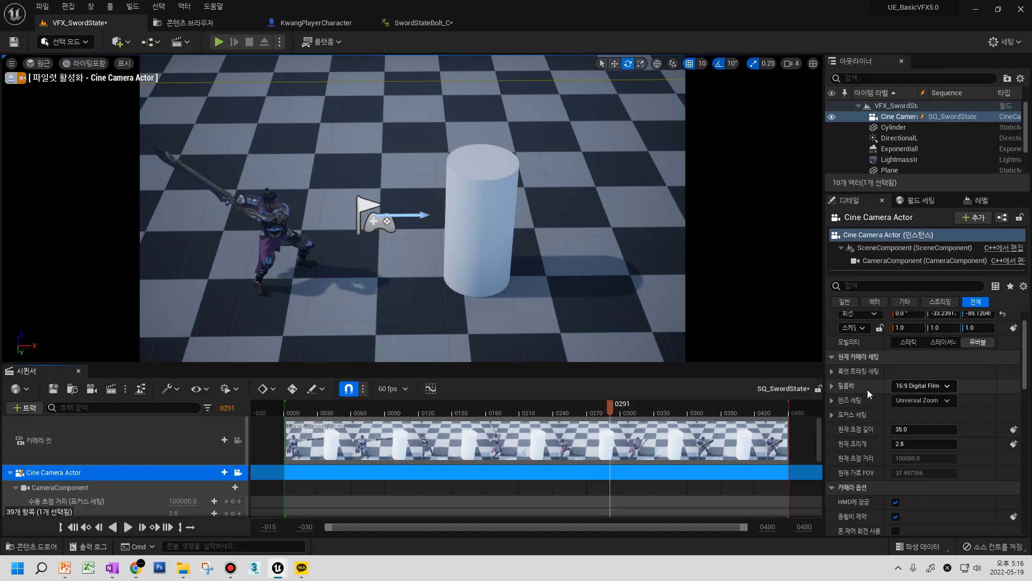
click(924, 386)
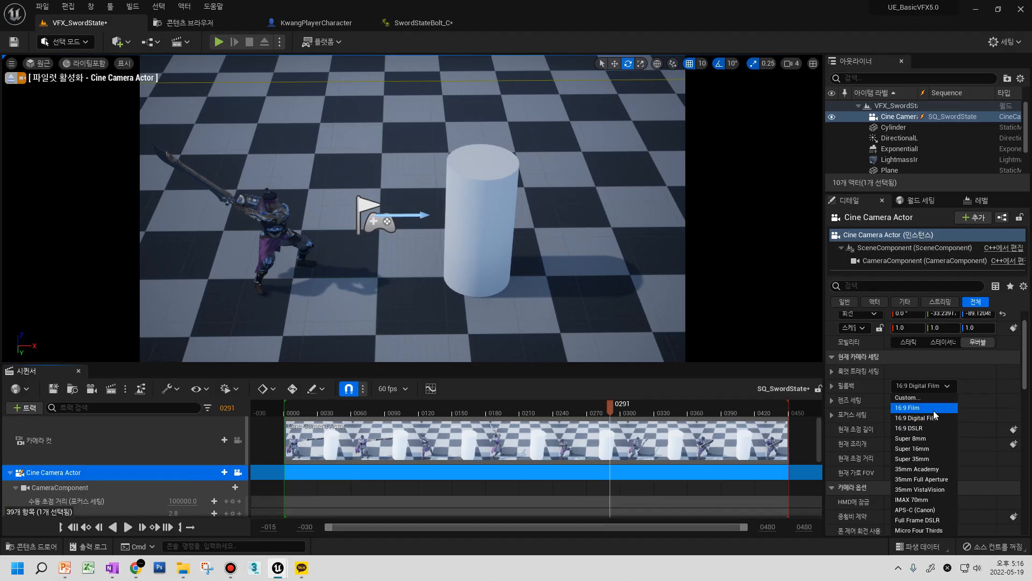
click(909, 449)
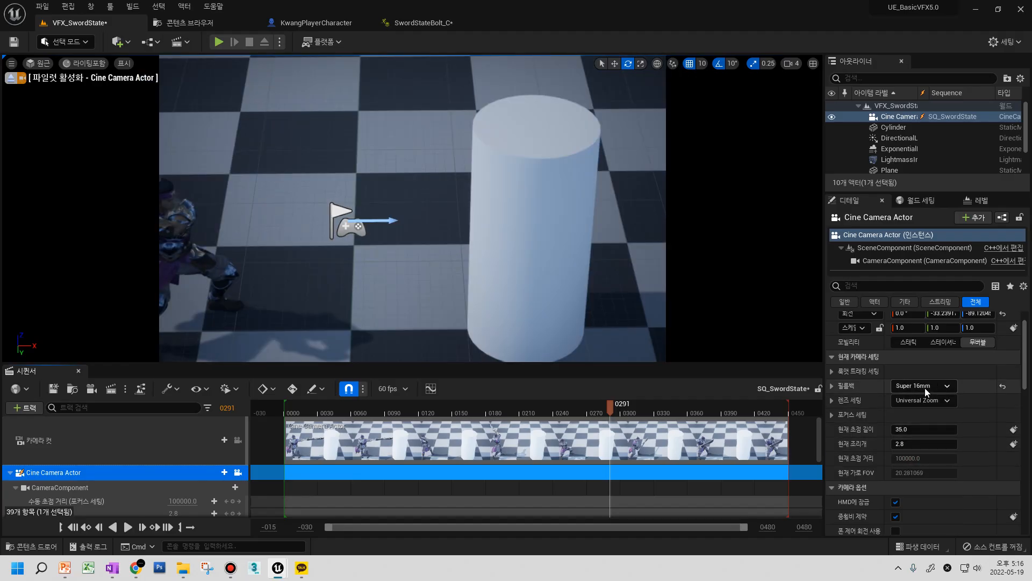
click(920, 386)
click(917, 520)
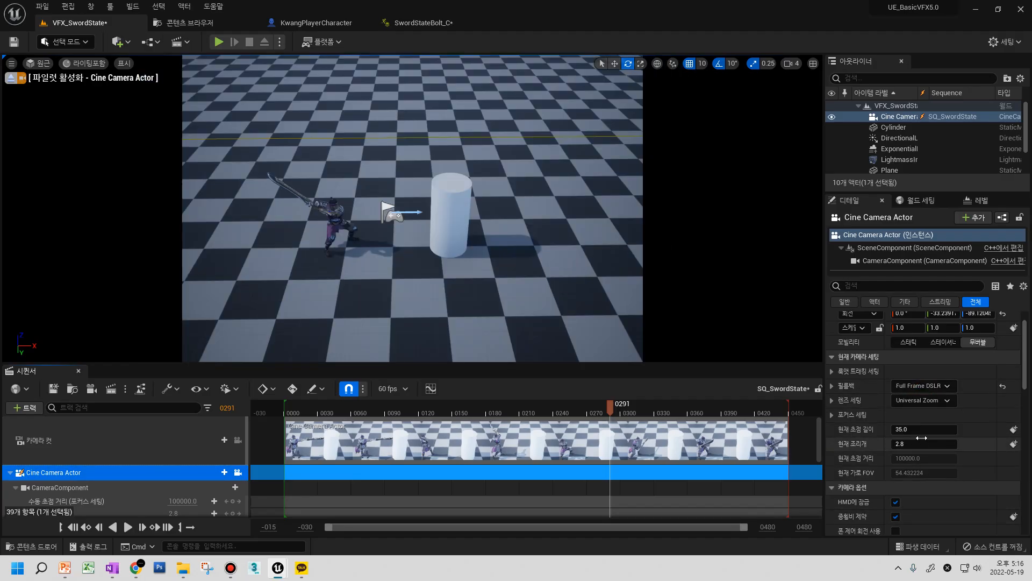
click(920, 386)
click(920, 490)
click(920, 386)
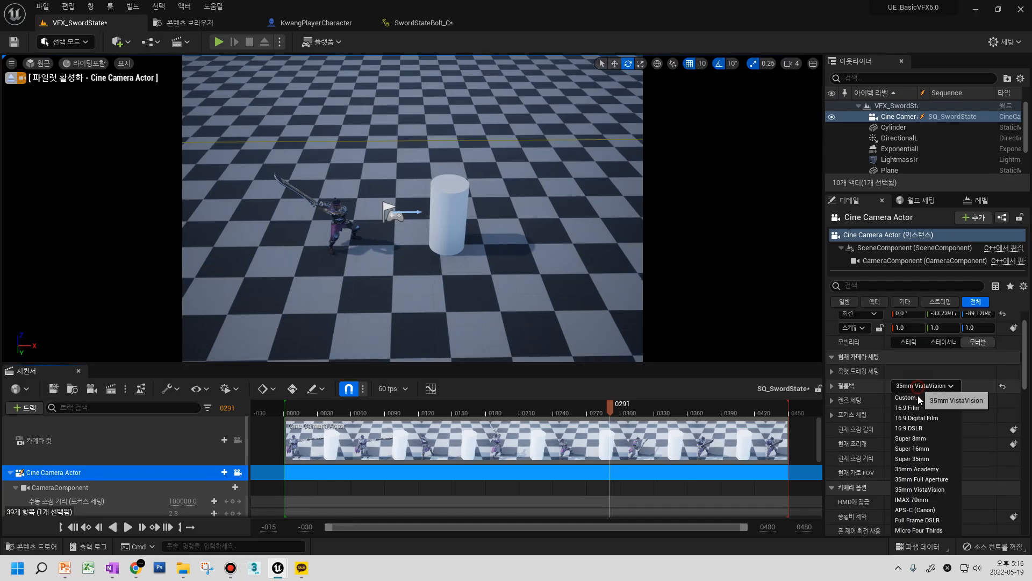
click(924, 459)
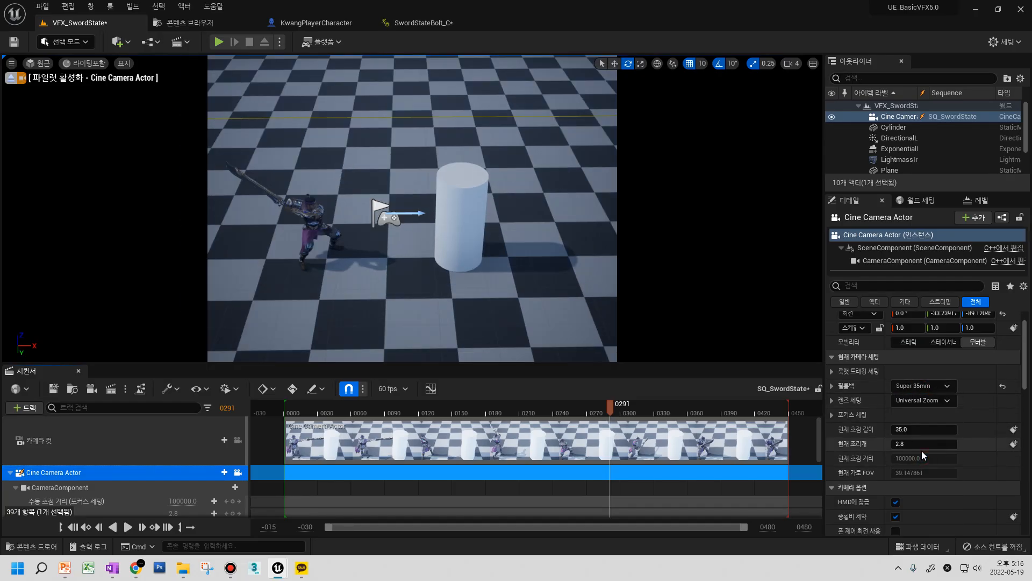
- Try the 16:9 Film and 16:9 DSLR filmback presets, and return the camera's filmback to 16:9 Digital Film
click(920, 386)
click(926, 398)
click(920, 385)
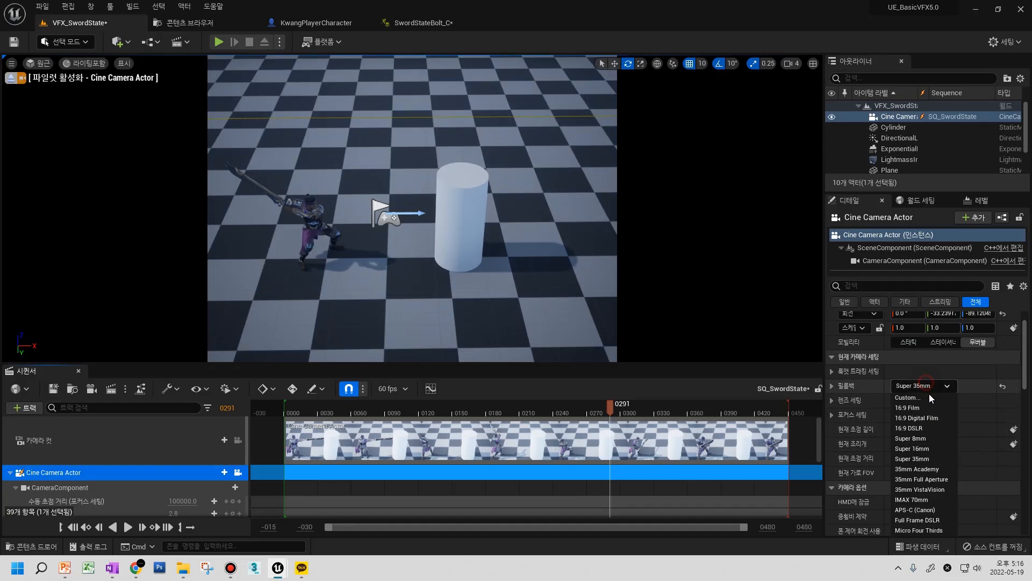
click(925, 409)
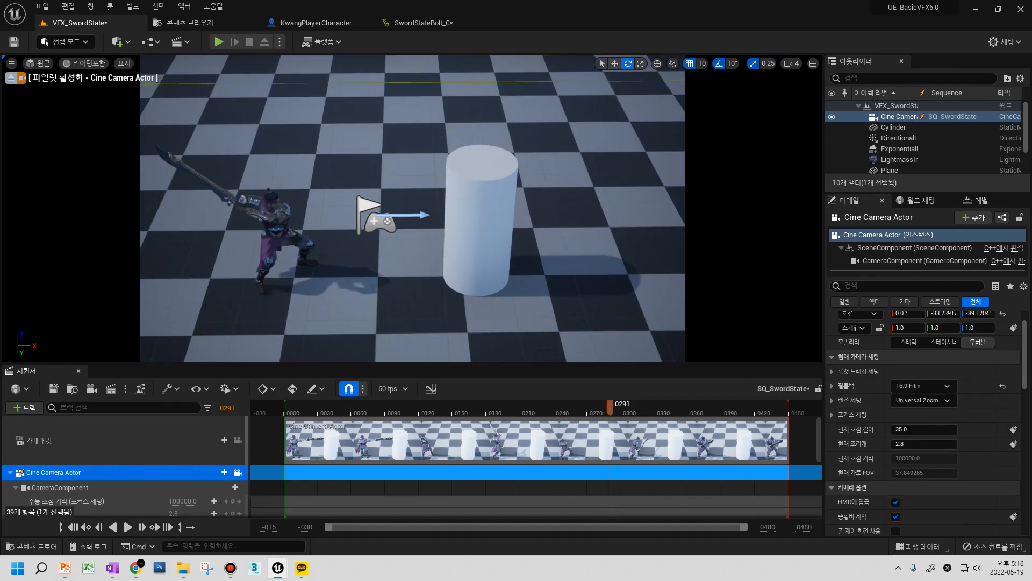
click(929, 385)
click(933, 395)
click(936, 388)
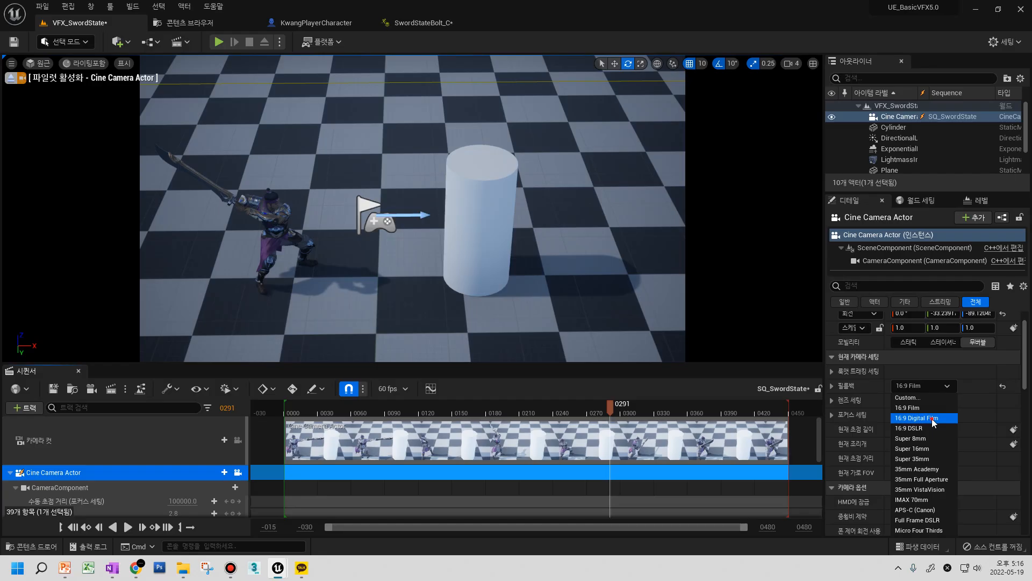
click(933, 418)
click(921, 385)
click(916, 427)
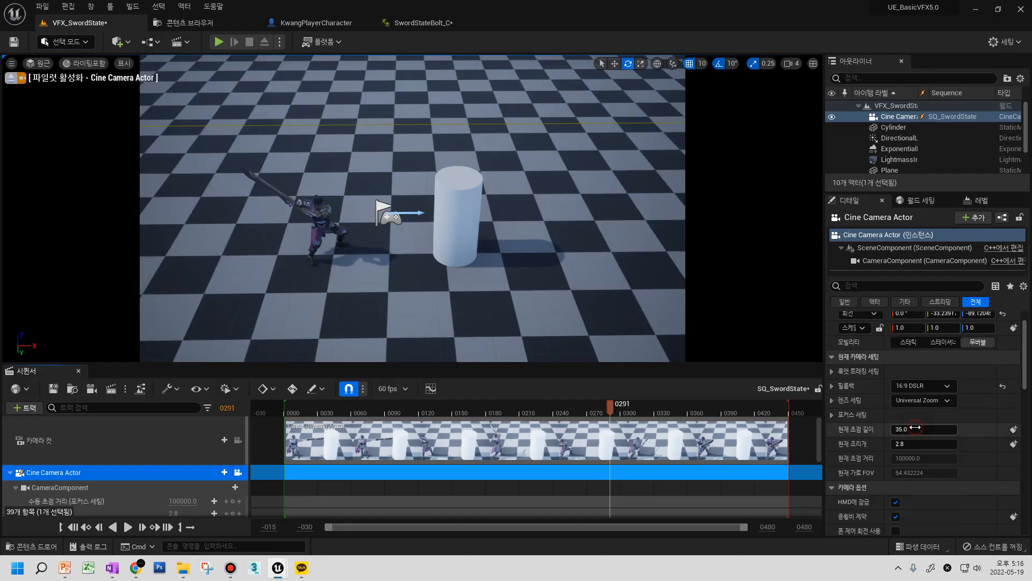
click(932, 387)
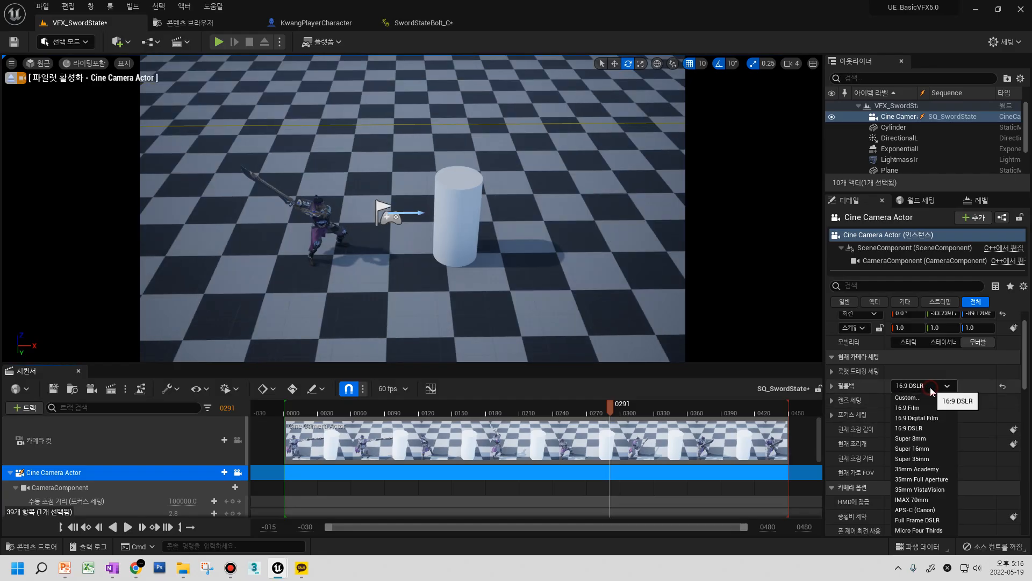
click(931, 419)
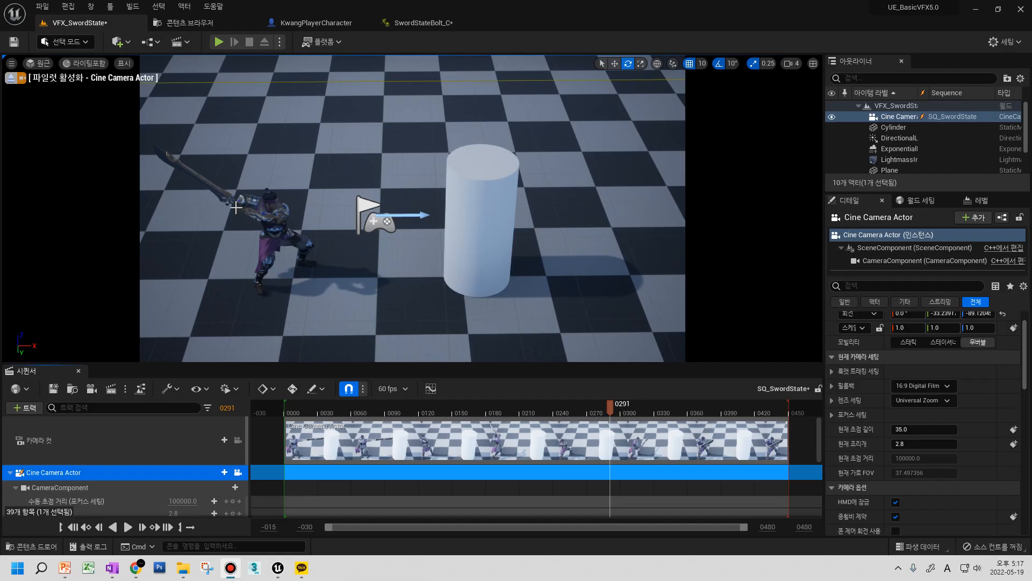
- Reangle the piloted Cine Camera Actor, and unlock the viewport to look around freely before locking it back to the camera
right_drag(378, 300, 334, 348)
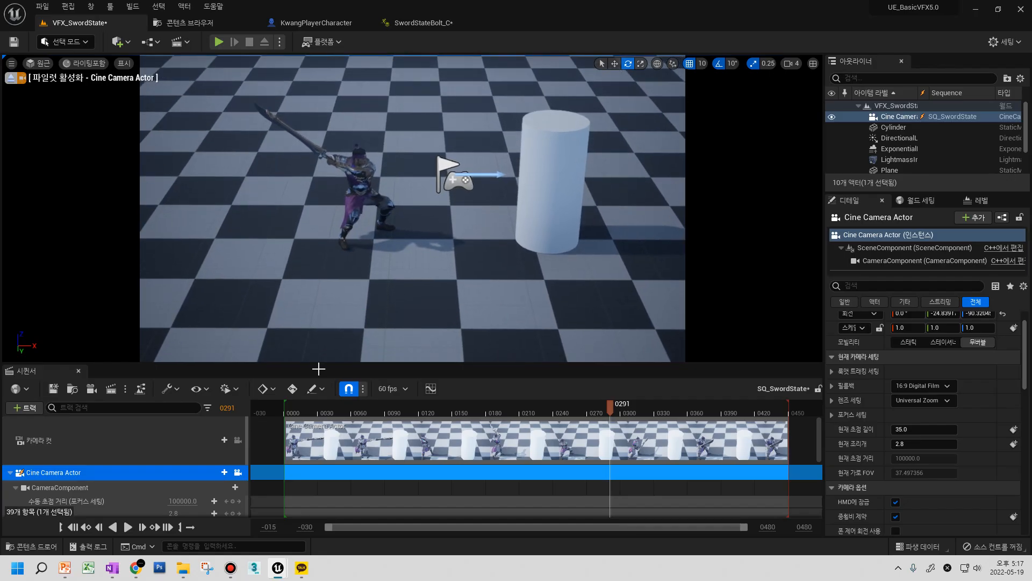
click(238, 472)
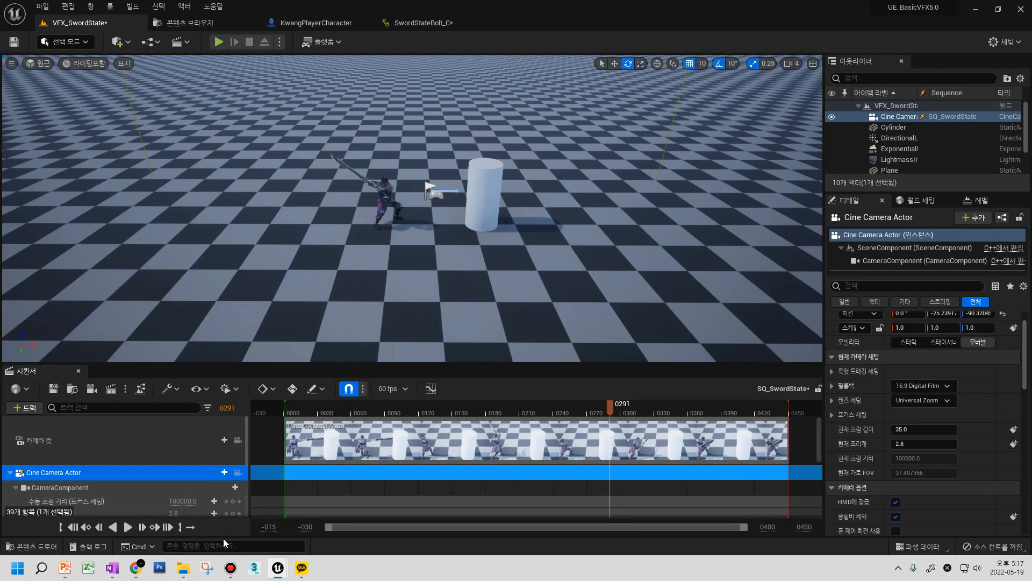
right_drag(507, 249, 328, 237)
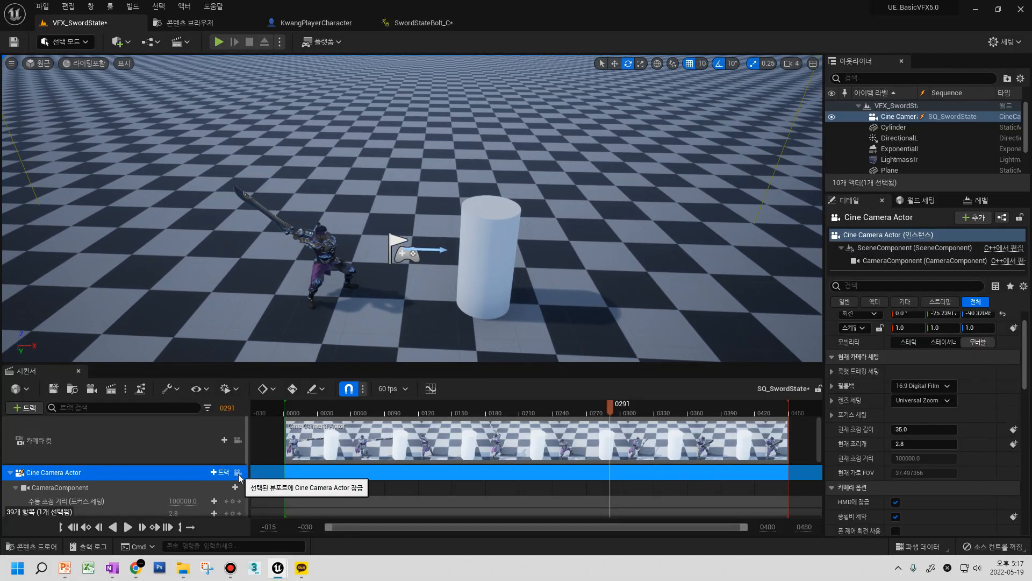
click(238, 473)
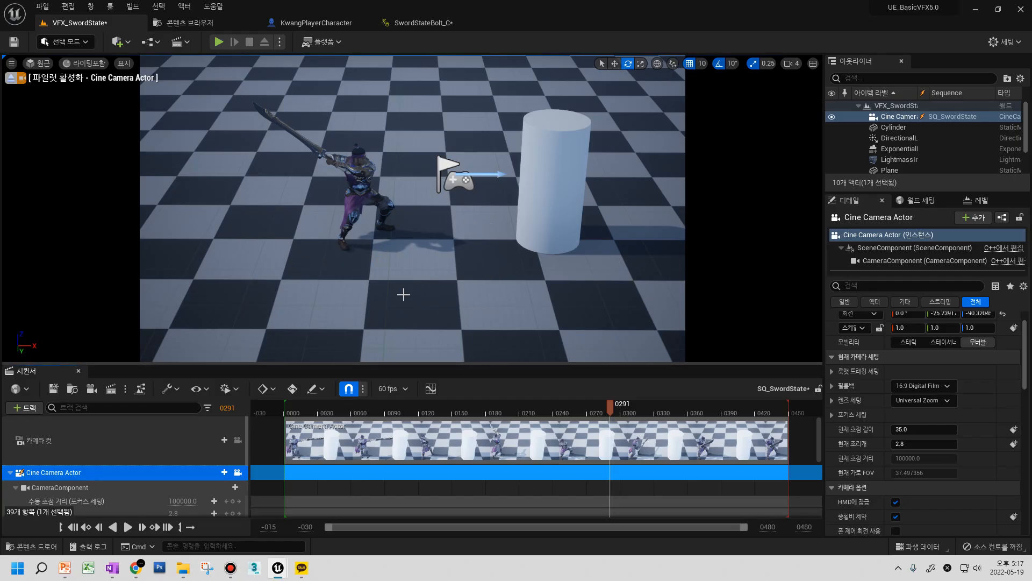
- Fly the Cine Camera Actor to a higher, wider view of the character and cylinder, and toggle its viewport lock off and on
right_drag(479, 249, 477, 265)
key(e)
key(w)
key(s)
scroll(944, 347, up, 2)
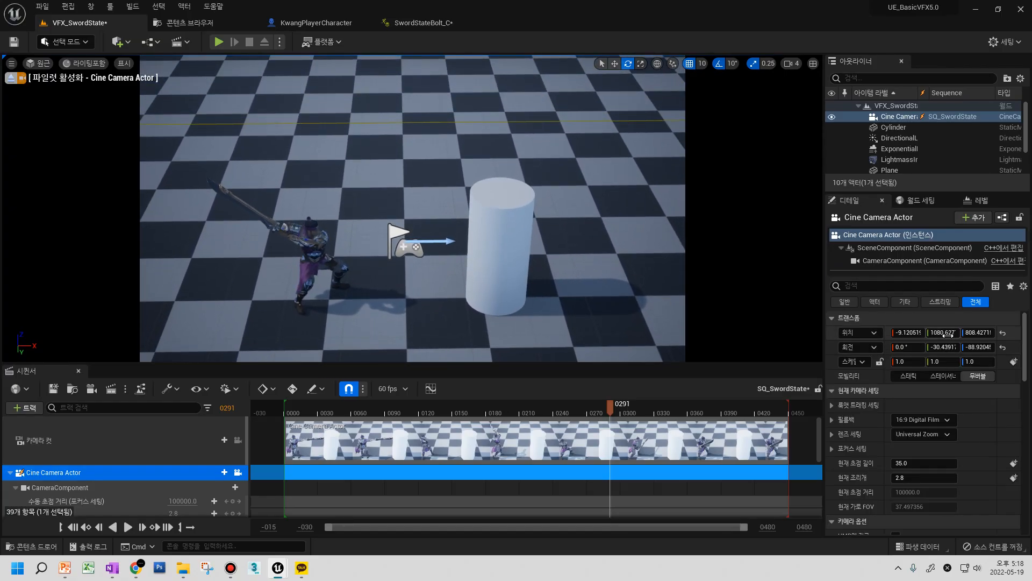
click(238, 473)
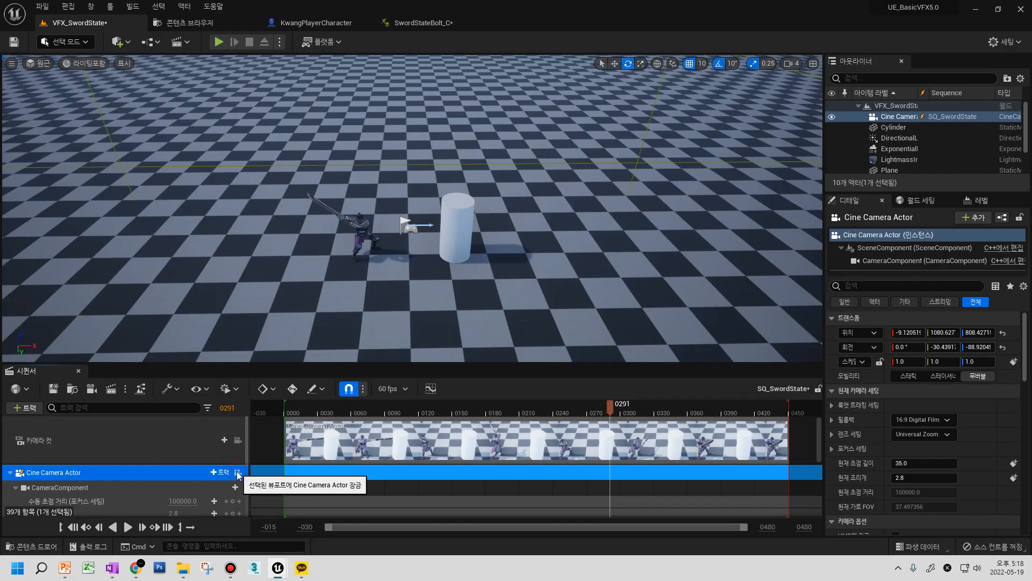
click(238, 472)
- Move the Cine Camera Actor around the scene to a raised side view framing the character and cylinder, and save the sequence
right_drag(365, 252, 257, 258)
key(a)
key(d)
key(s)
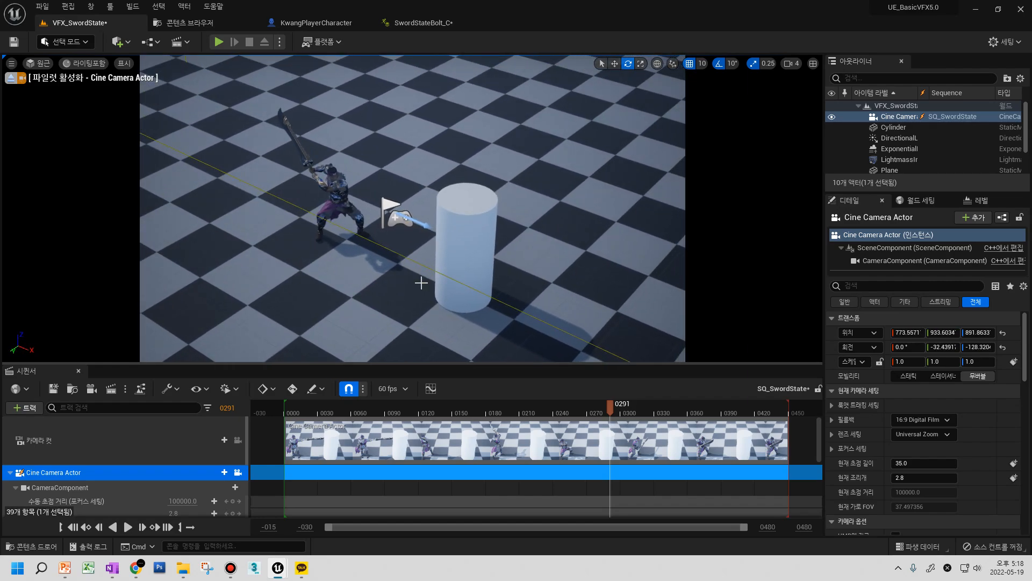
key(a)
right_drag(421, 282, 463, 277)
key(s)
key(s)
key(q)
click(427, 220)
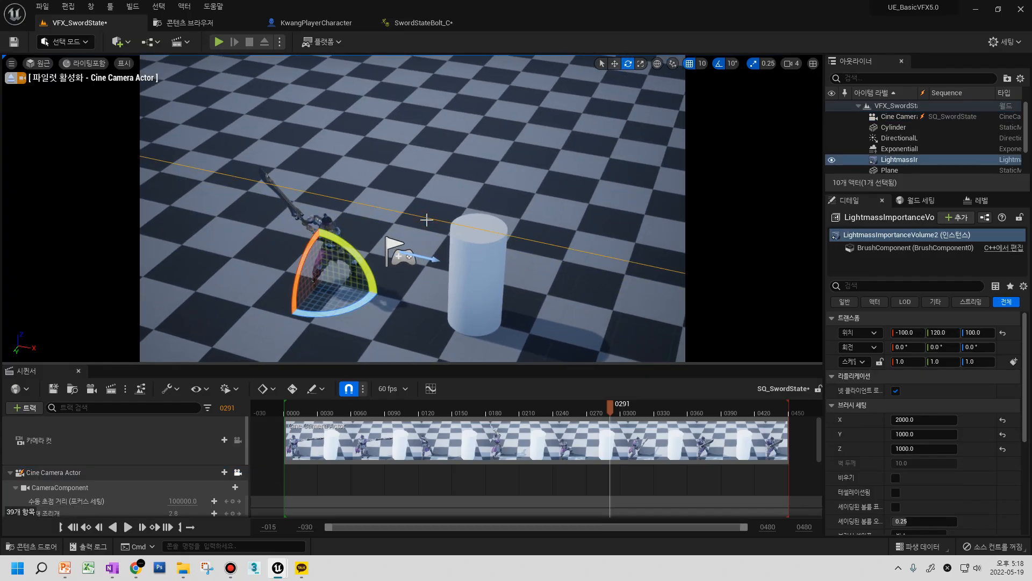
click(441, 252)
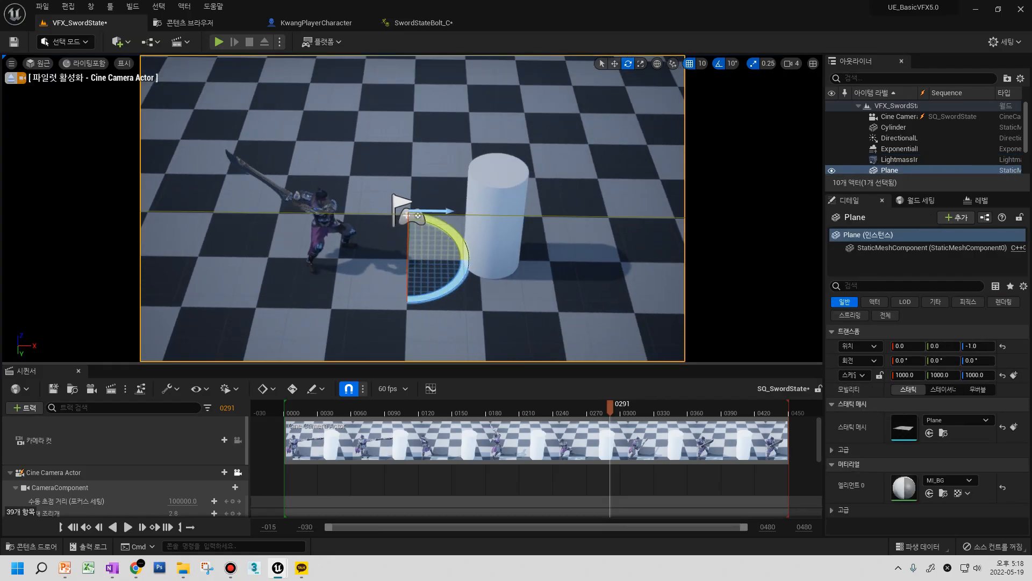
right_drag(441, 251, 363, 304)
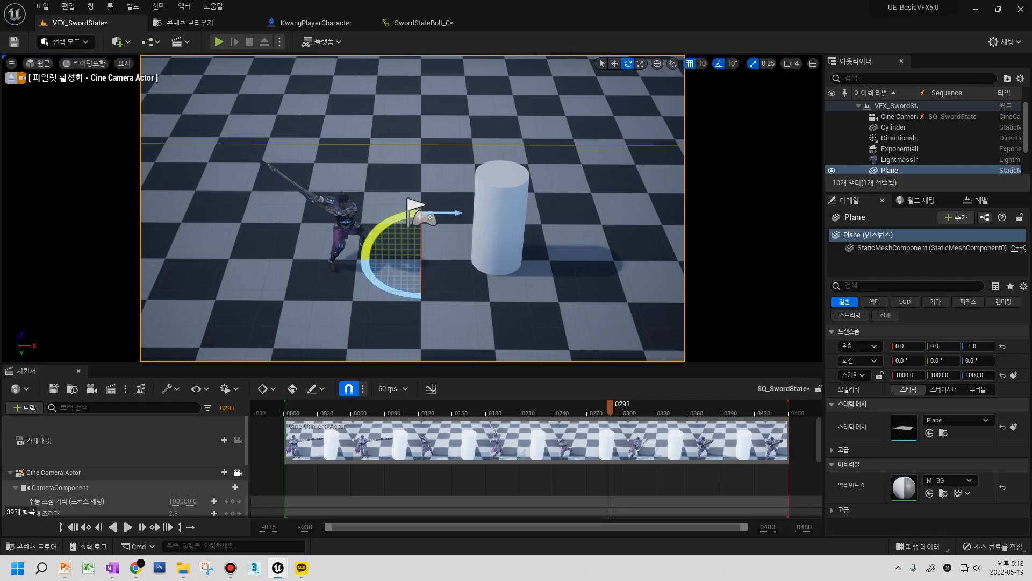
click(53, 388)
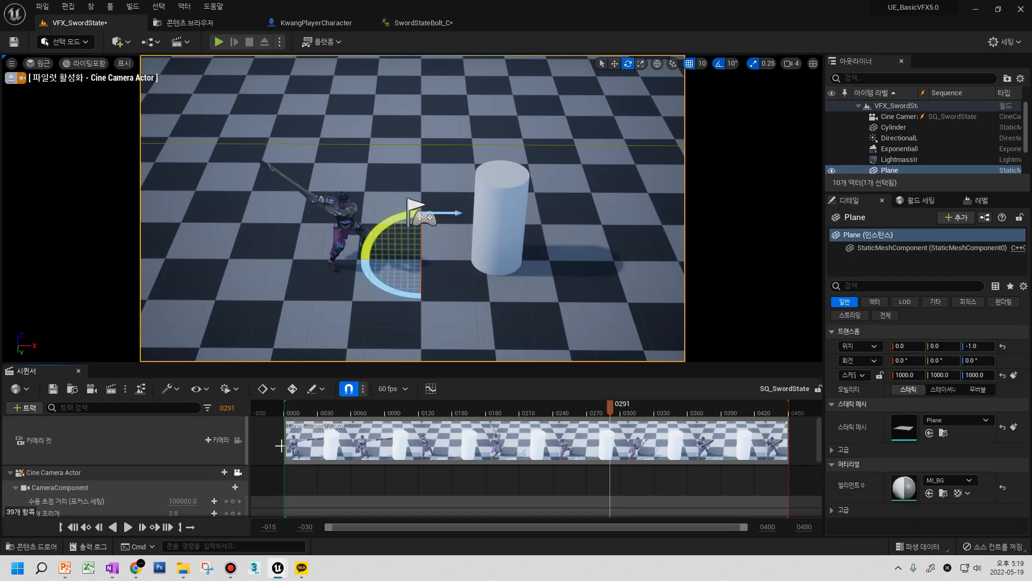
- Scrub the sequence to frame 94 and key the floor Plane's transform there
drag(299, 408, 394, 409)
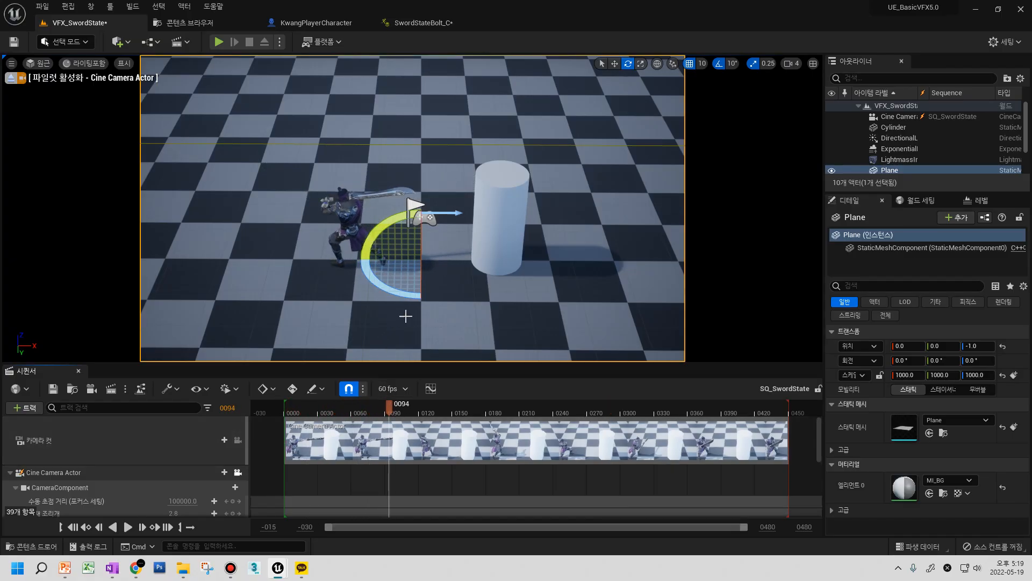
key(w)
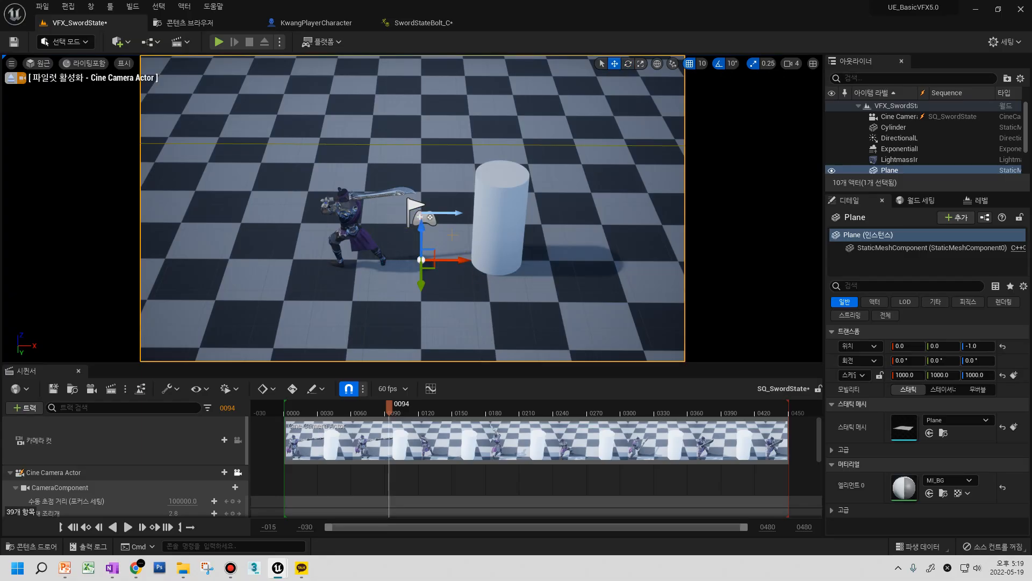
key(s)
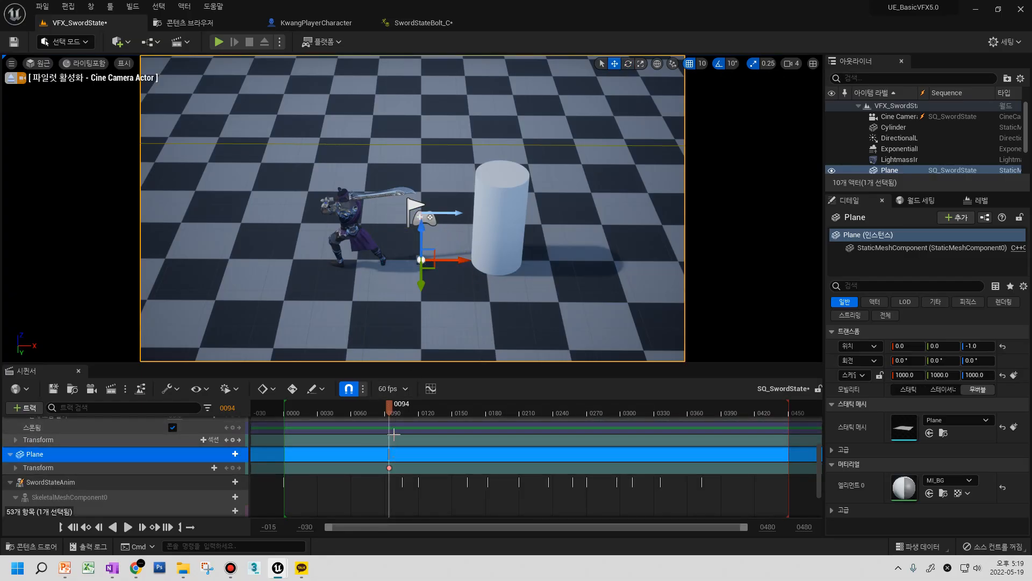
- Try to remove the Plane's transform key at frame 94, undo the removal, and scrub back to frame 6
key(ctrl+z)
click(390, 468)
key(Delete)
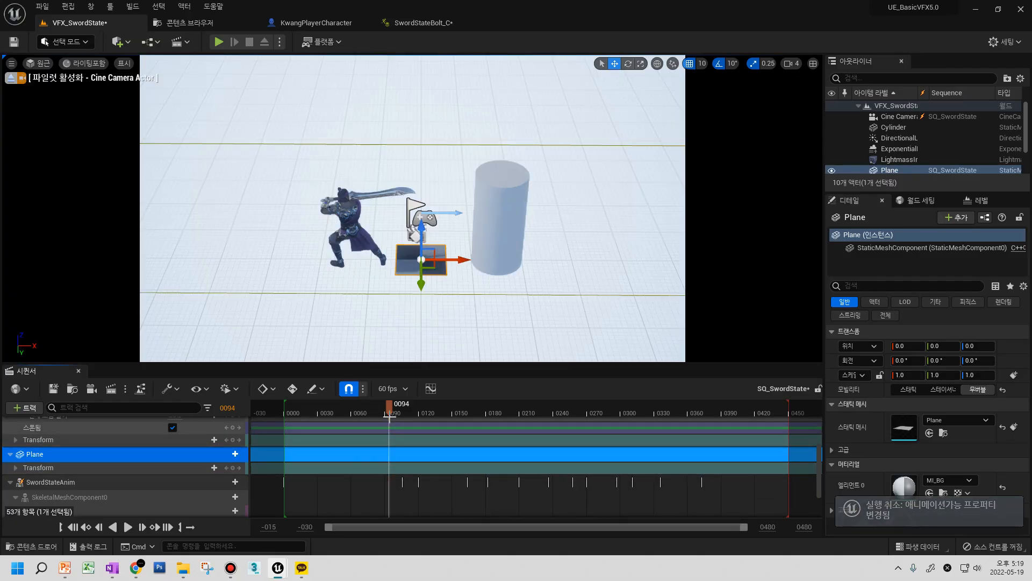
click(389, 405)
key(ctrl+z)
drag(389, 405, 291, 429)
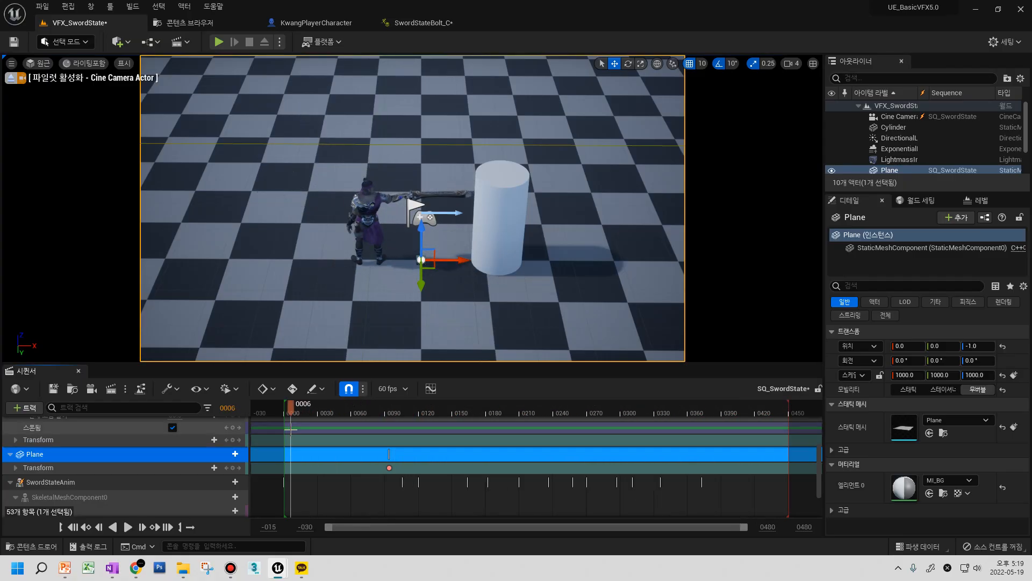